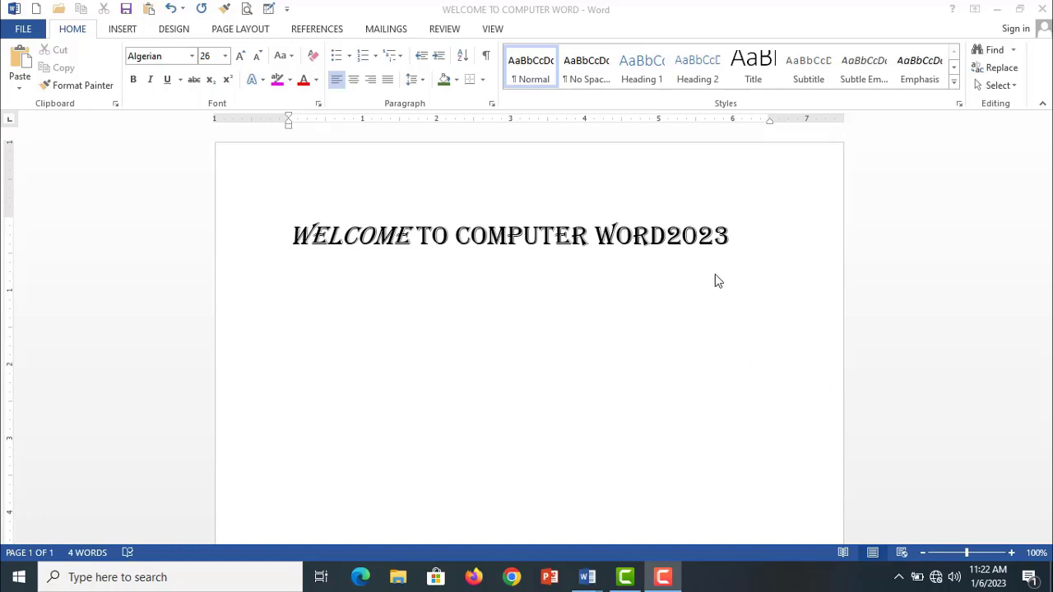
- Cut the whole "WELCOME TO COMPUTER WORD2023" heading line out of the document
left_click(733, 236)
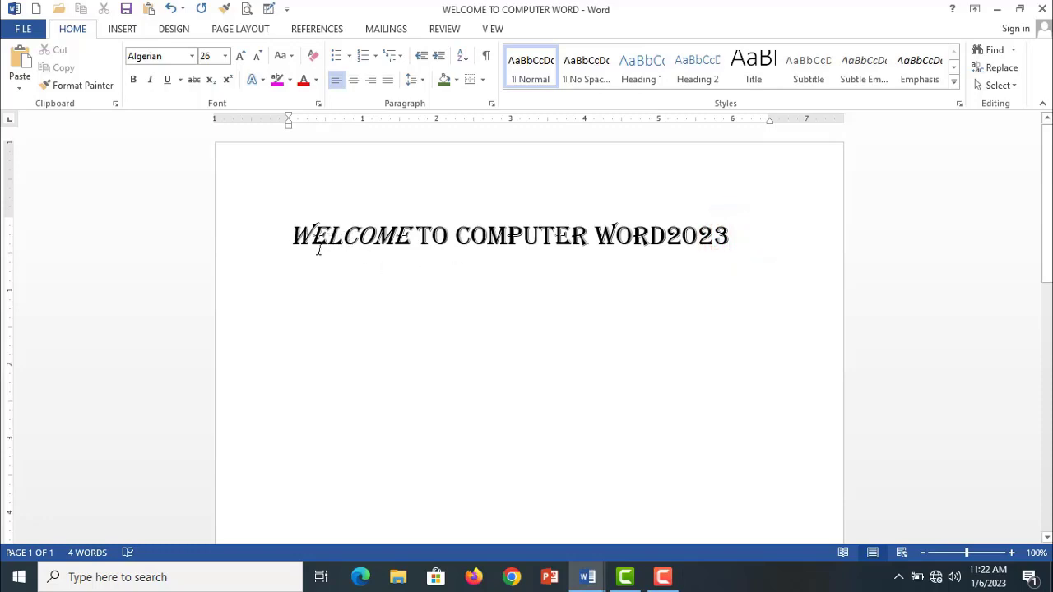
left_click_drag(291, 236, 701, 240)
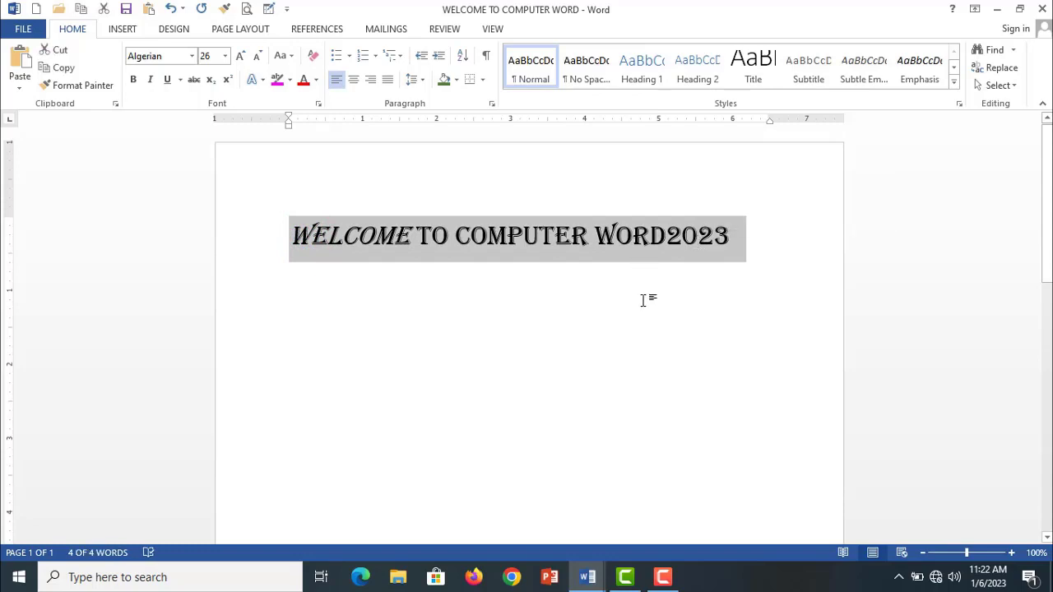
left_click(693, 269)
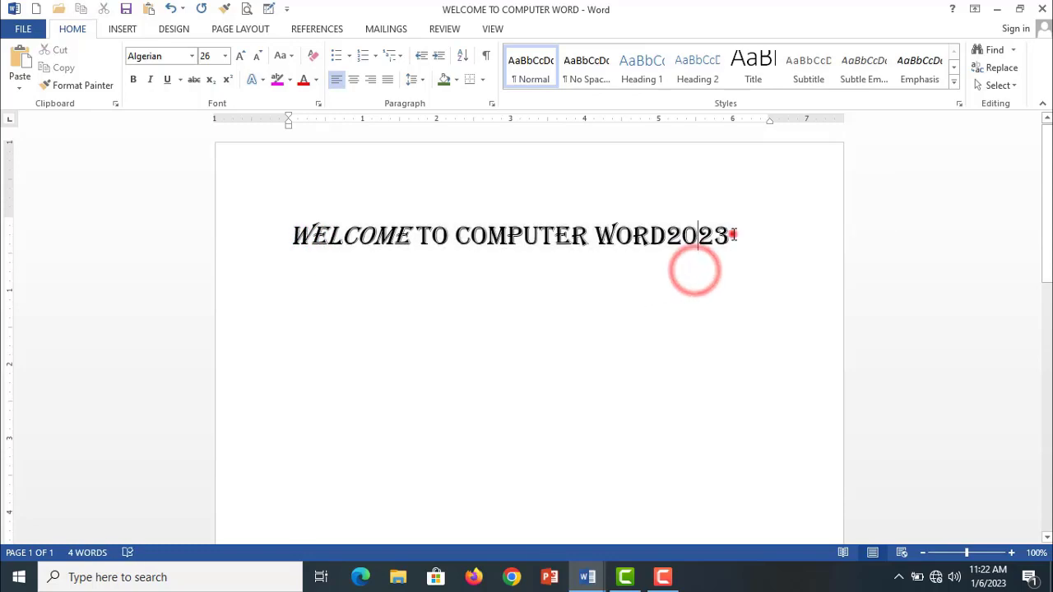
left_click_drag(732, 235, 258, 235)
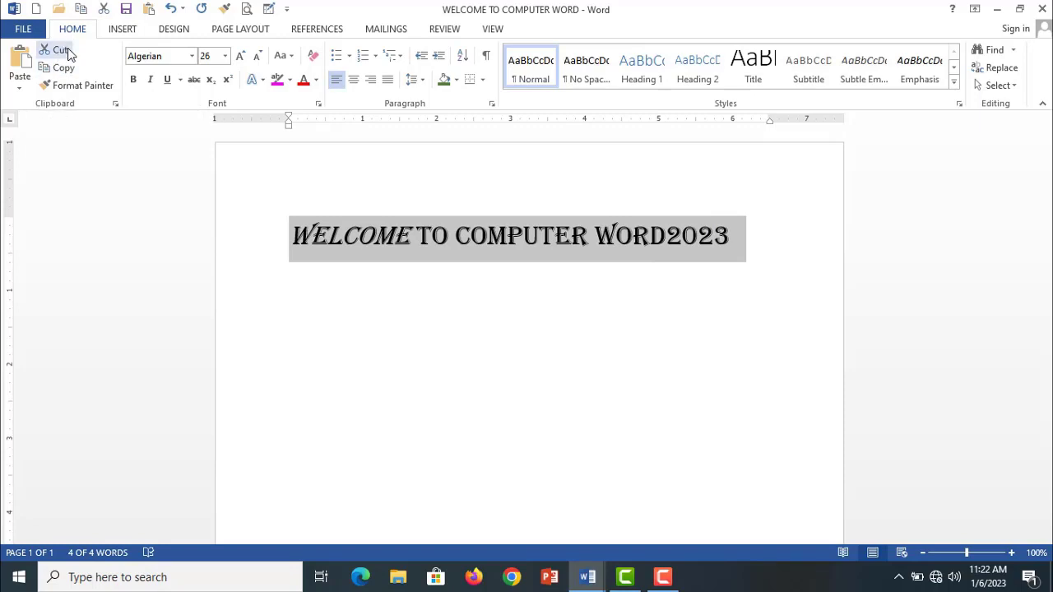
left_click(66, 51)
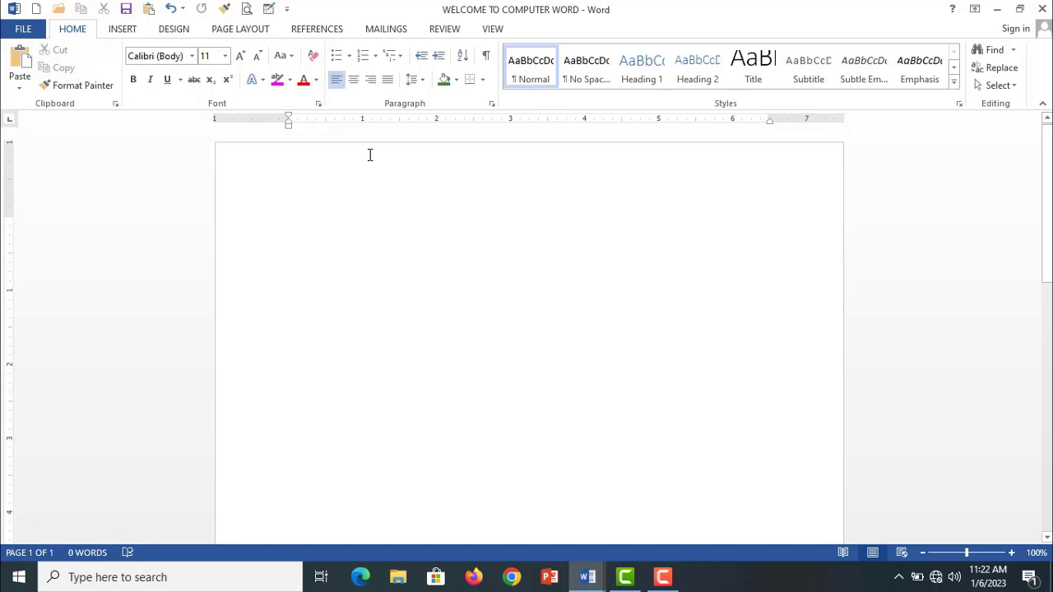
- Paste the cut heading lower on the page with its source formatting kept
key("Return")
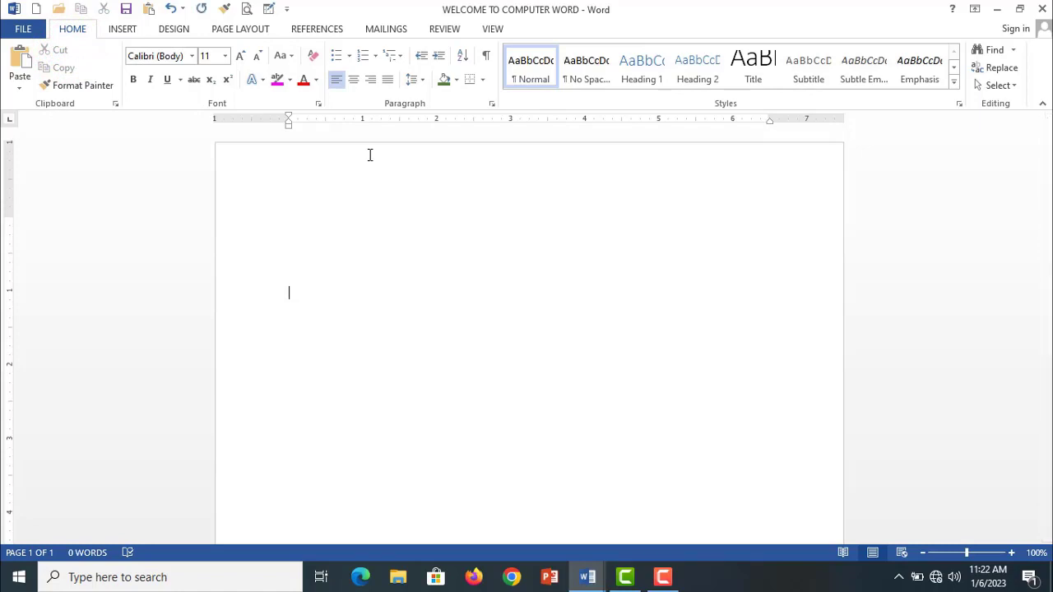
left_click(21, 83)
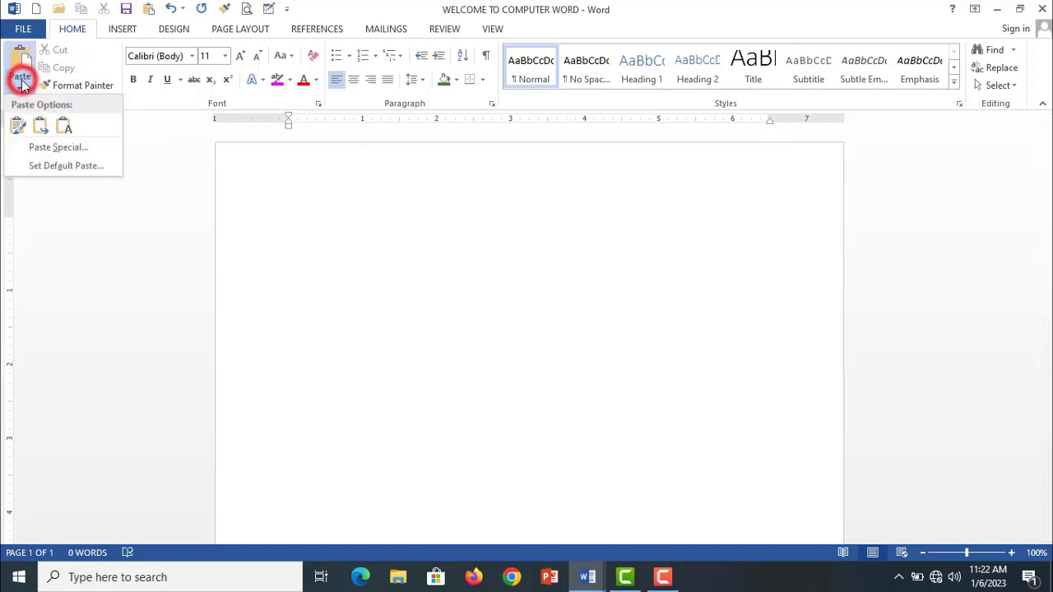
left_click(17, 128)
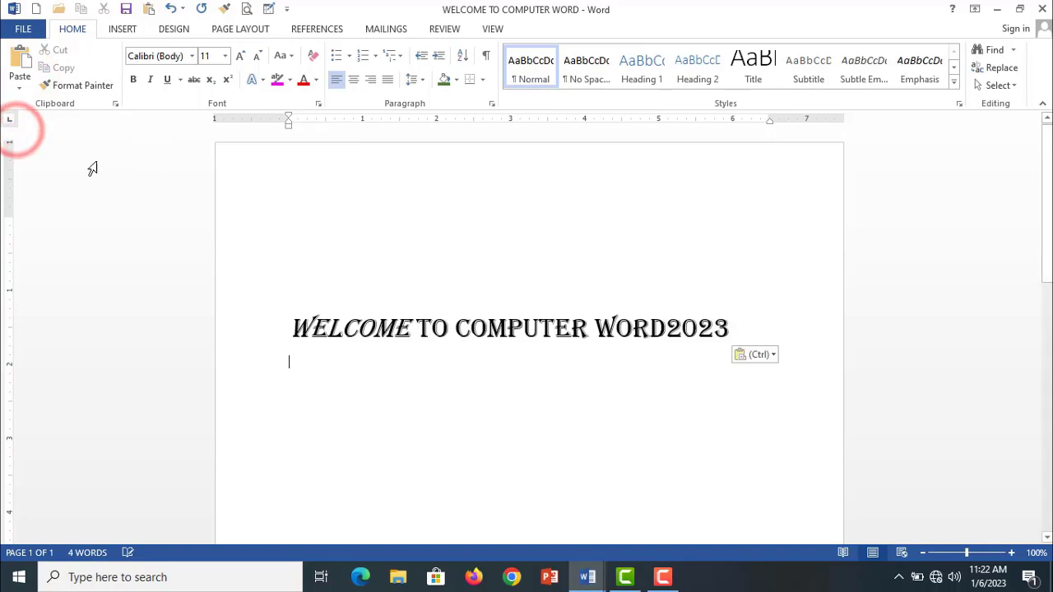
- Undo the paste, the added blank lines and the cut of the heading
left_click(423, 221)
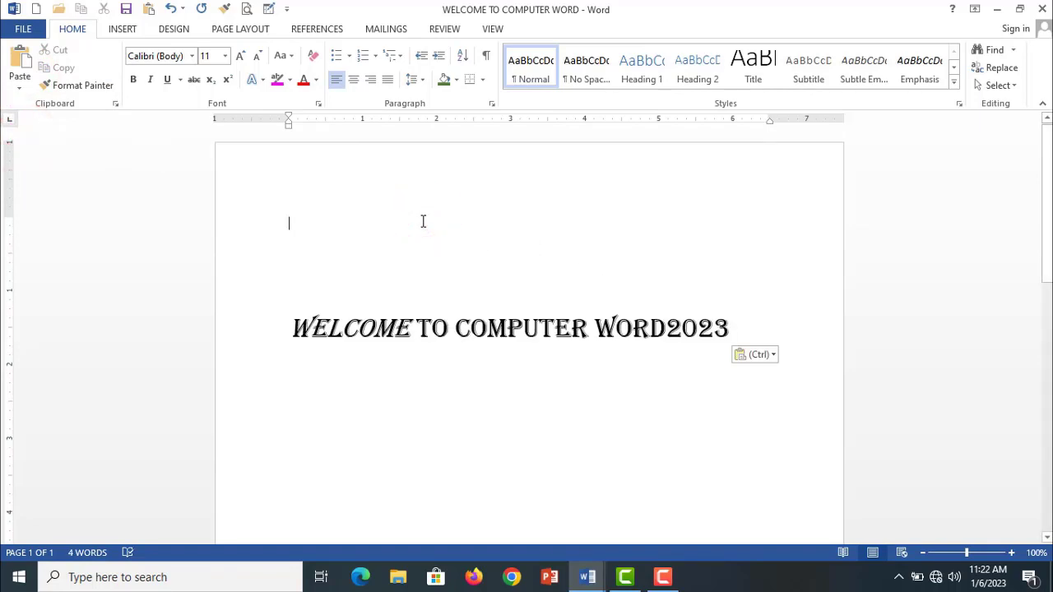
key("ctrl+z")
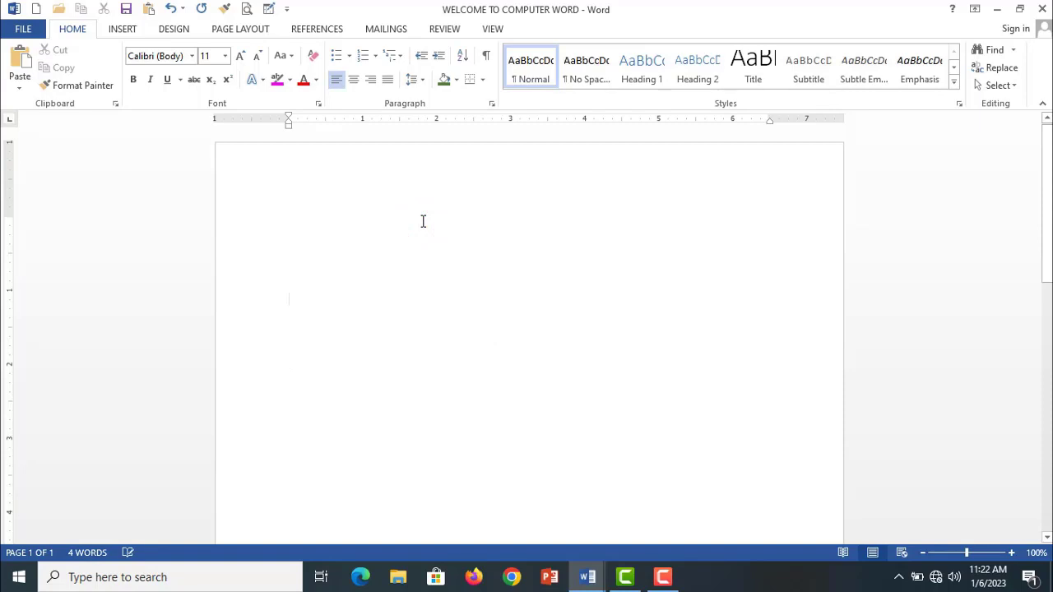
key("ctrl+z")
key("ctrl+y")
key("ctrl+y")
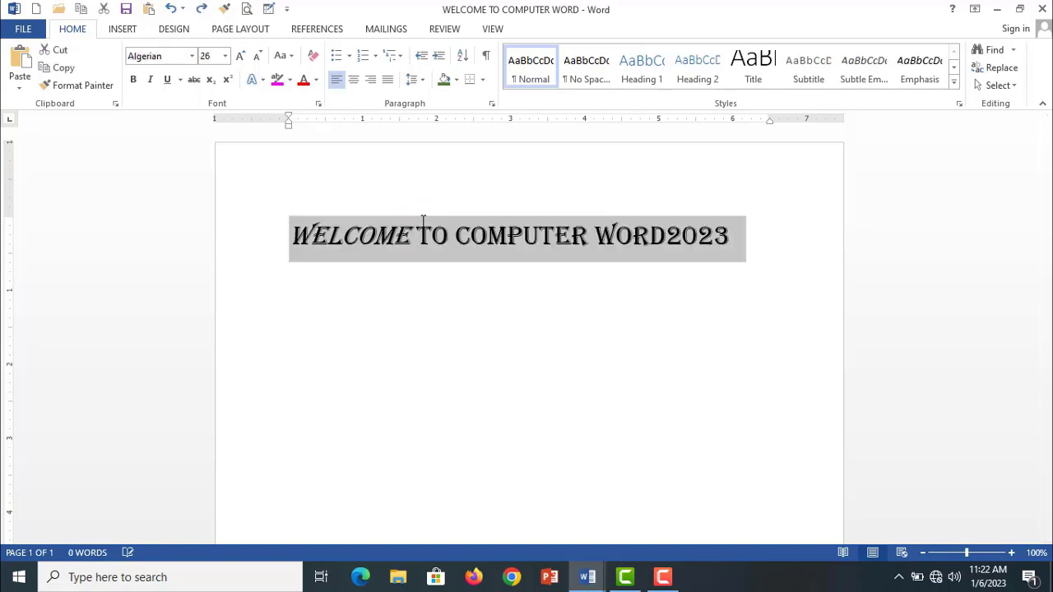
- Copy the whole "WELCOME TO COMPUTER WORD2023" heading line
left_click(733, 241)
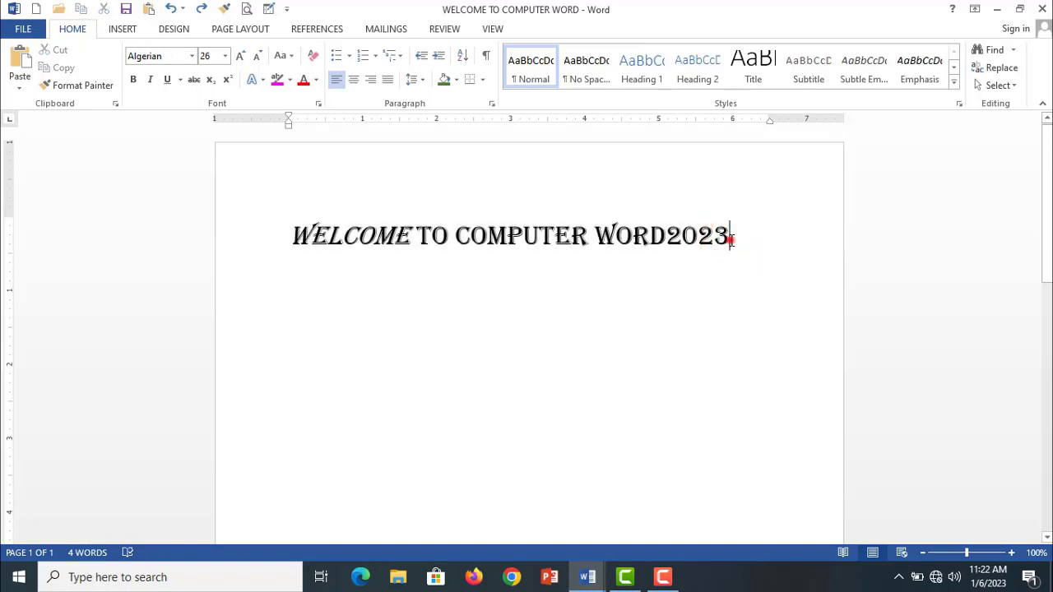
triple_click(735, 242)
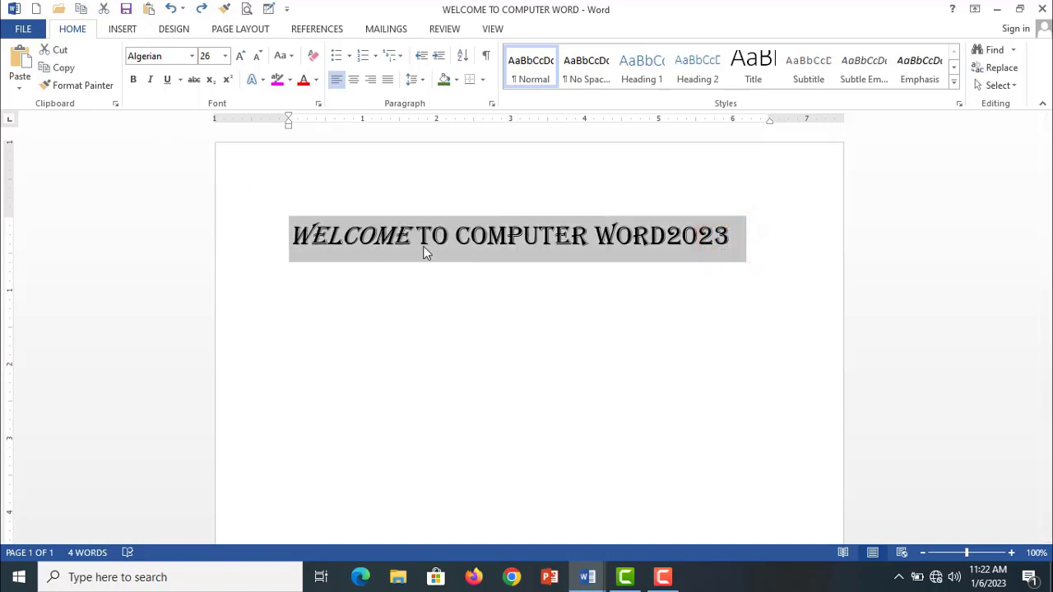
left_click(69, 68)
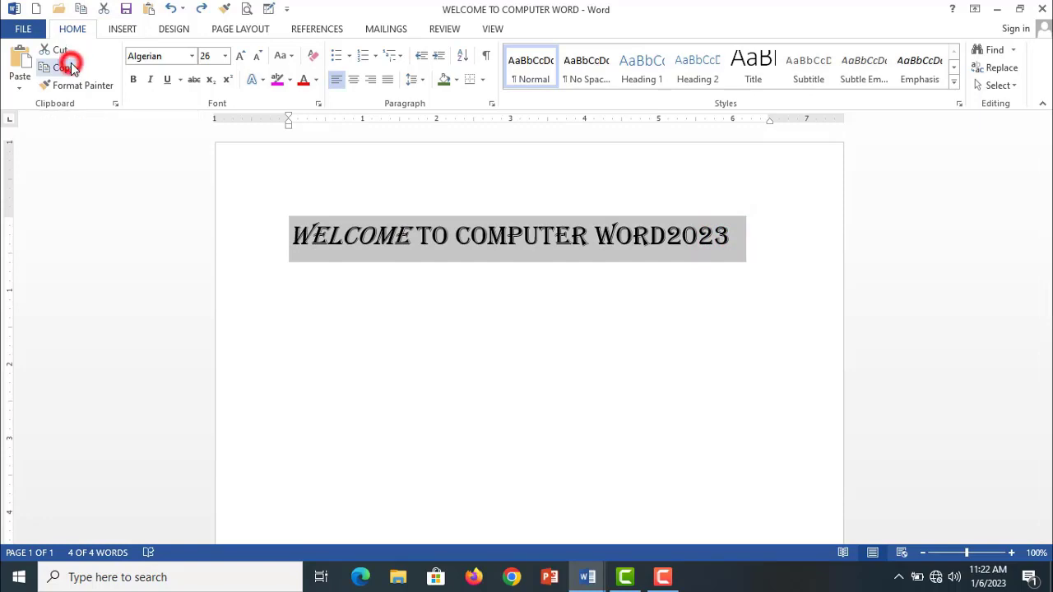
- Leave an empty line below the heading and paste the copied heading twice with its source formatting kept
left_click(759, 245)
key("Return")
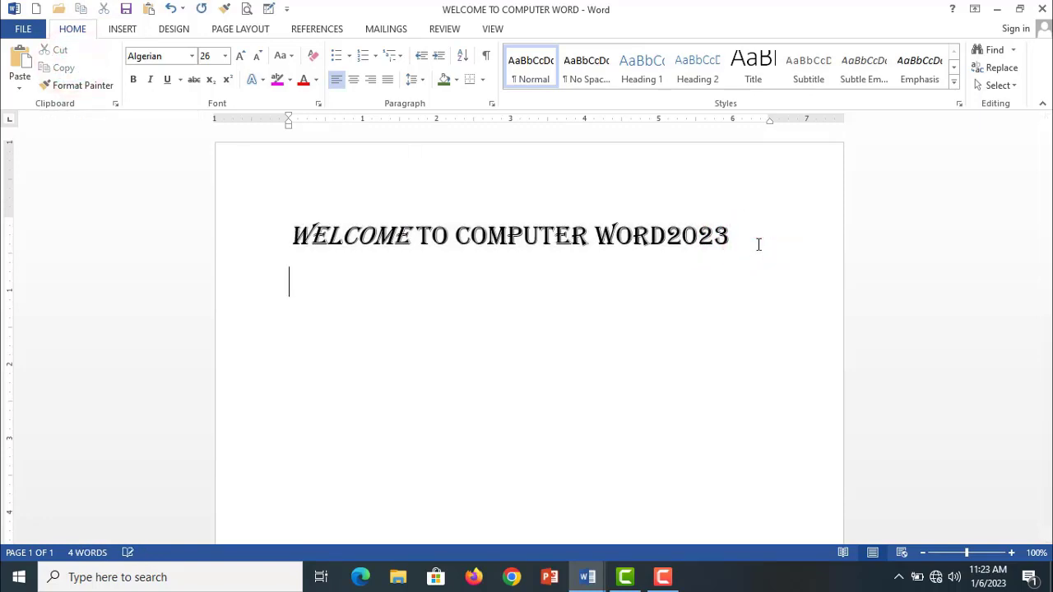
key("Return")
left_click(20, 78)
left_click(19, 129)
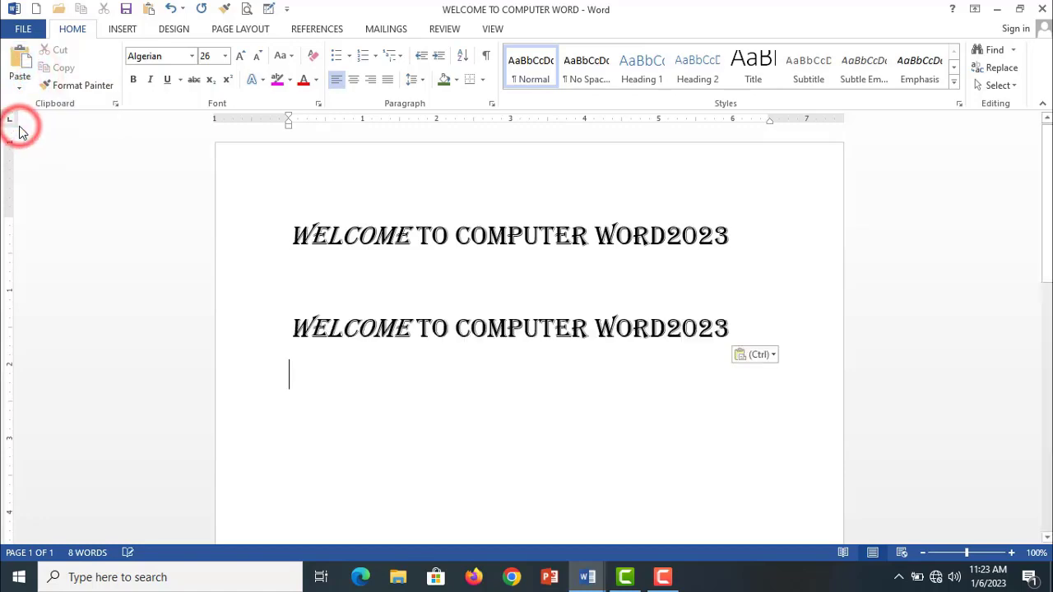
left_click(13, 82)
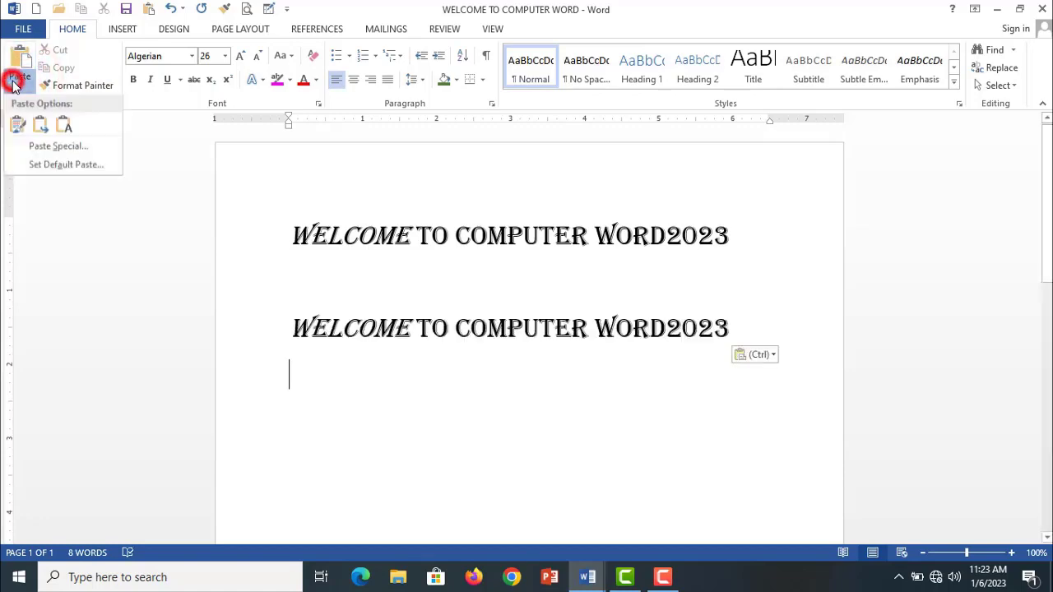
left_click(18, 125)
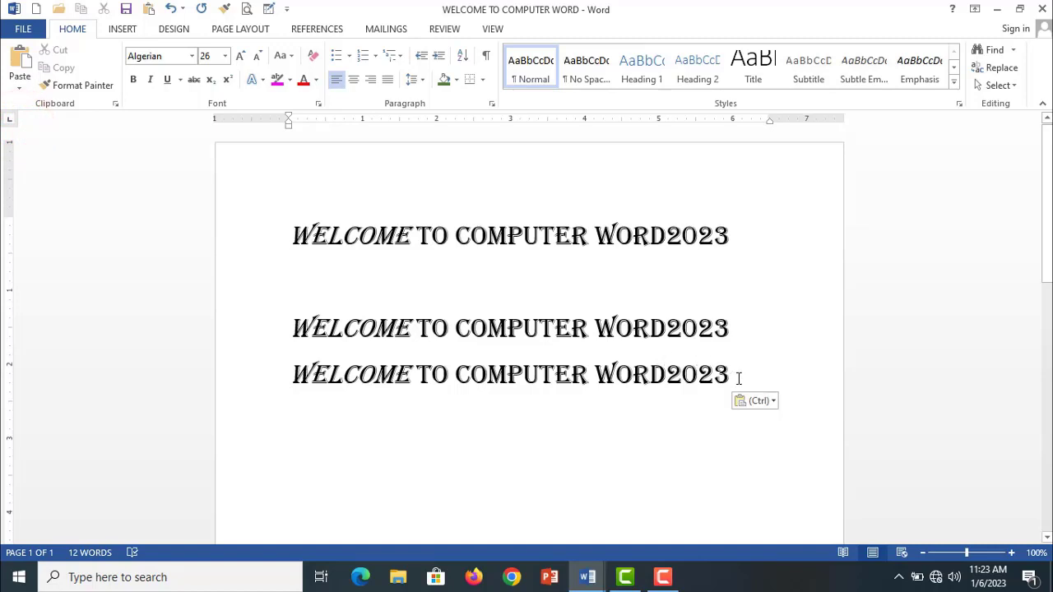
- Delete the two pasted copies of the heading
left_click_drag(736, 375, 244, 329)
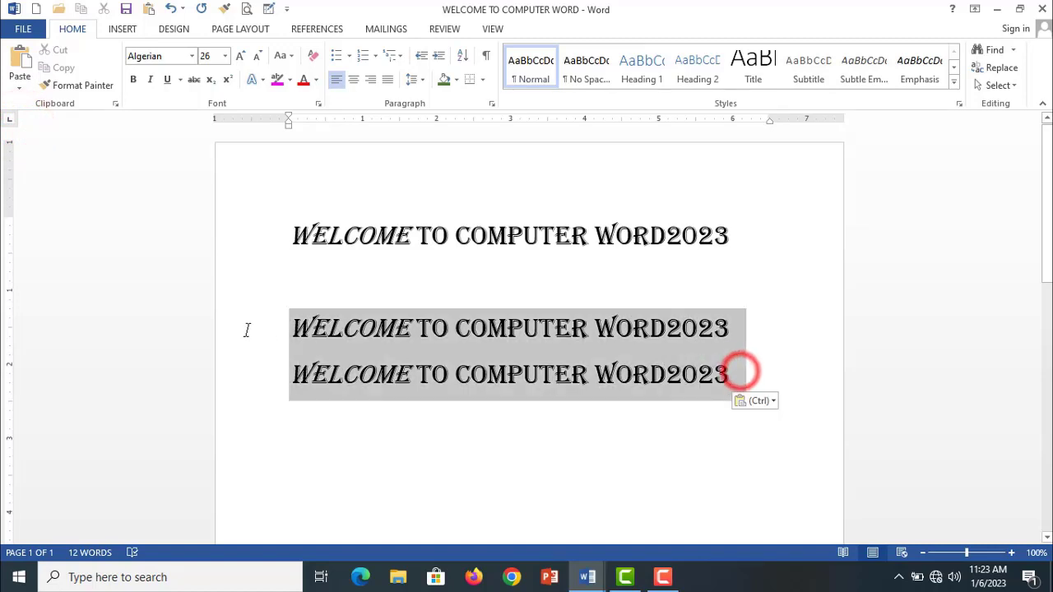
key("Delete")
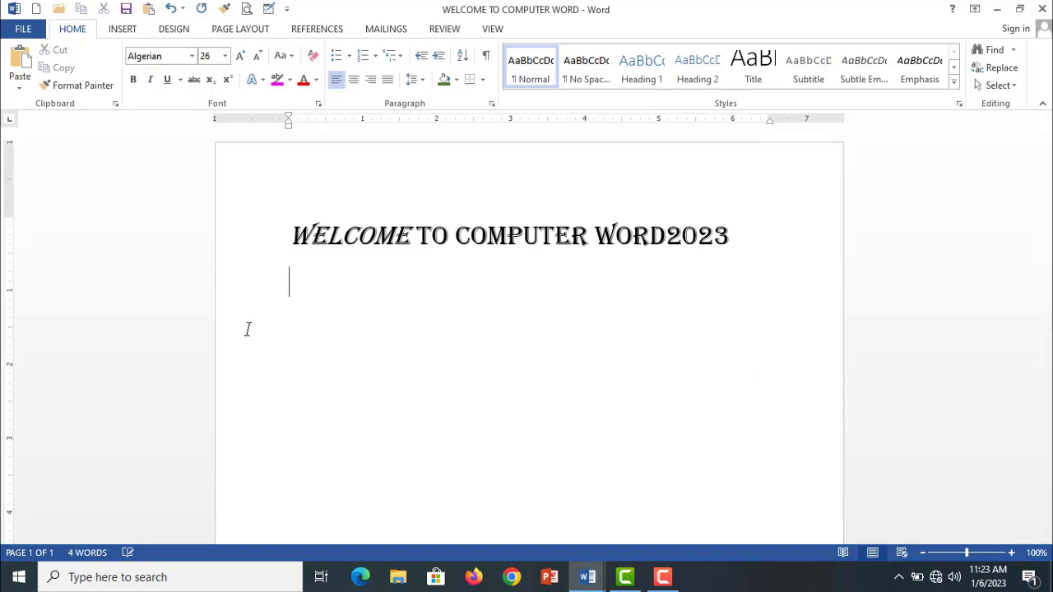
- Add the line "Welcome to the computer world2023" in 12-point Arial Narrow, leaving an empty line below the heading
key("Return")
left_click(220, 55)
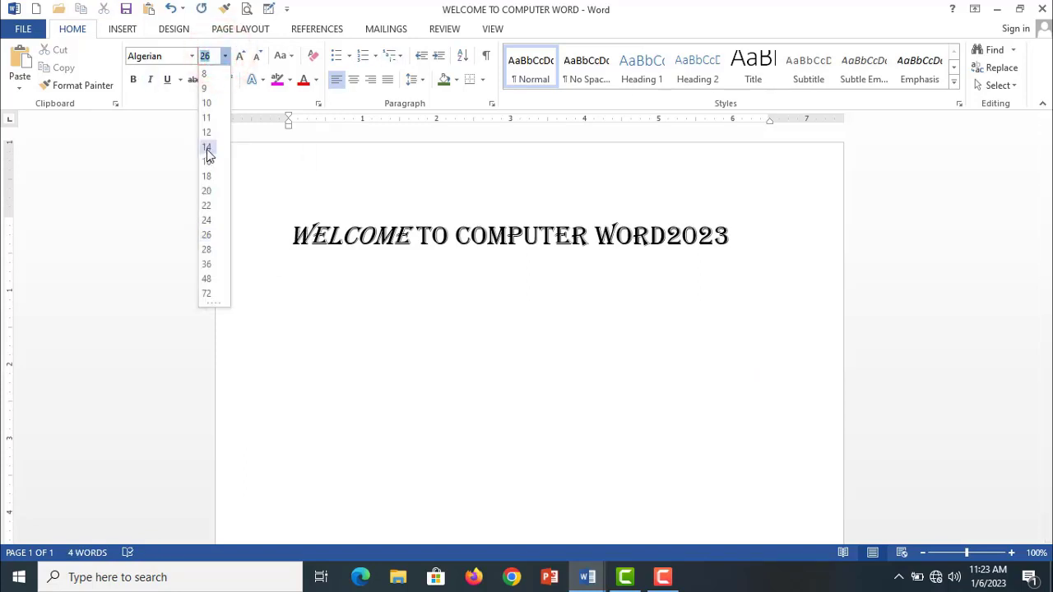
left_click(207, 133)
left_click(191, 55)
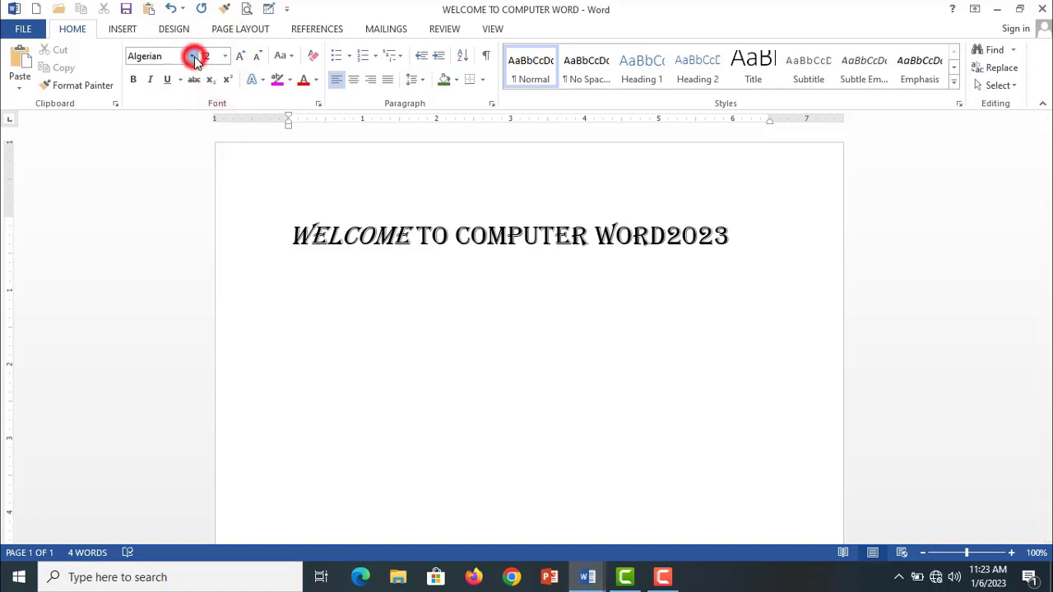
left_click(189, 188)
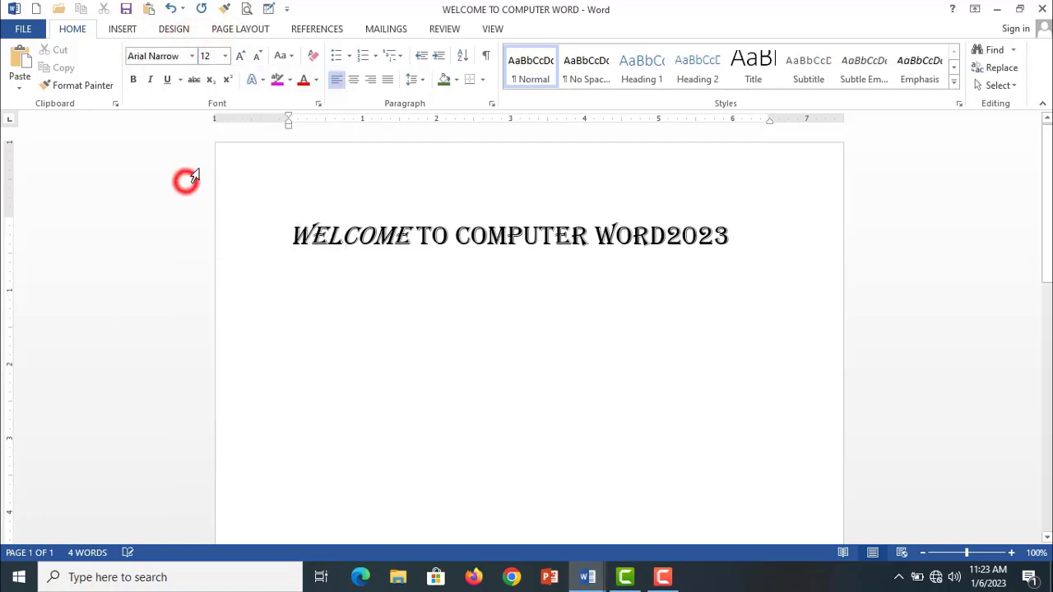
type("welco")
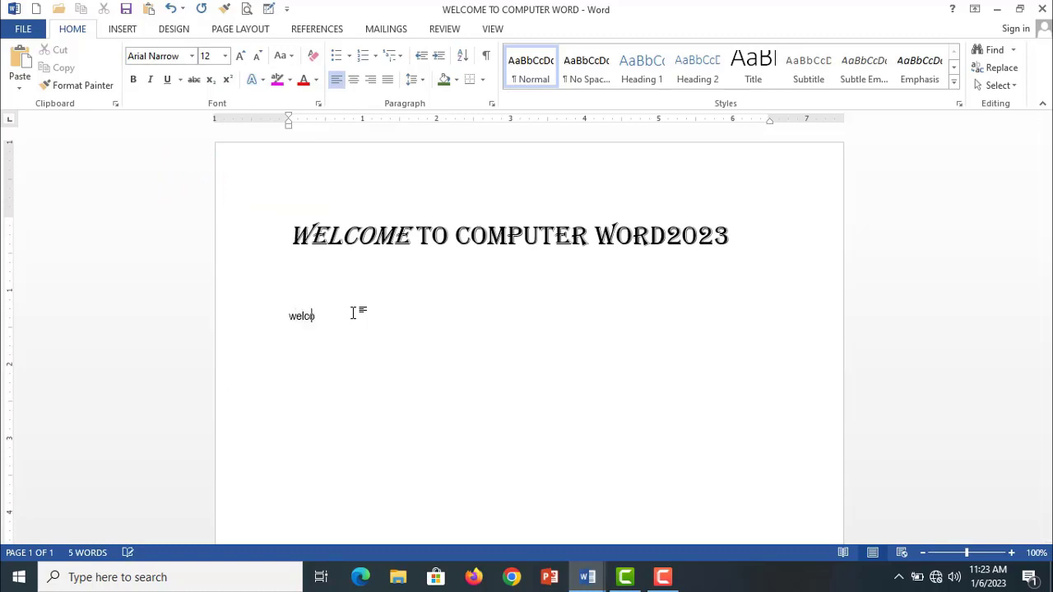
type("me to the computer world2023")
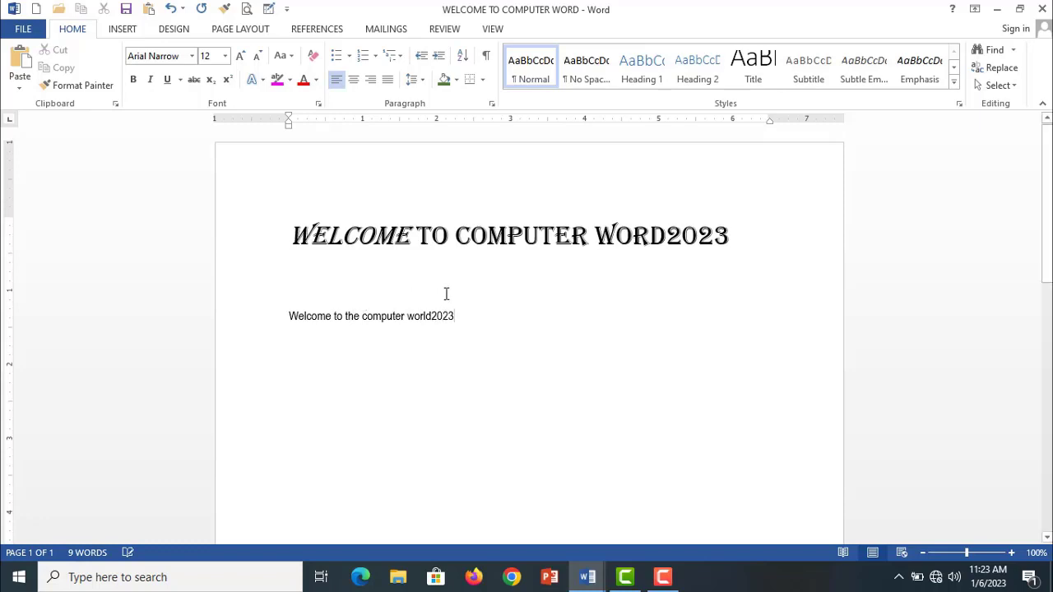
left_click_drag(458, 318, 278, 312)
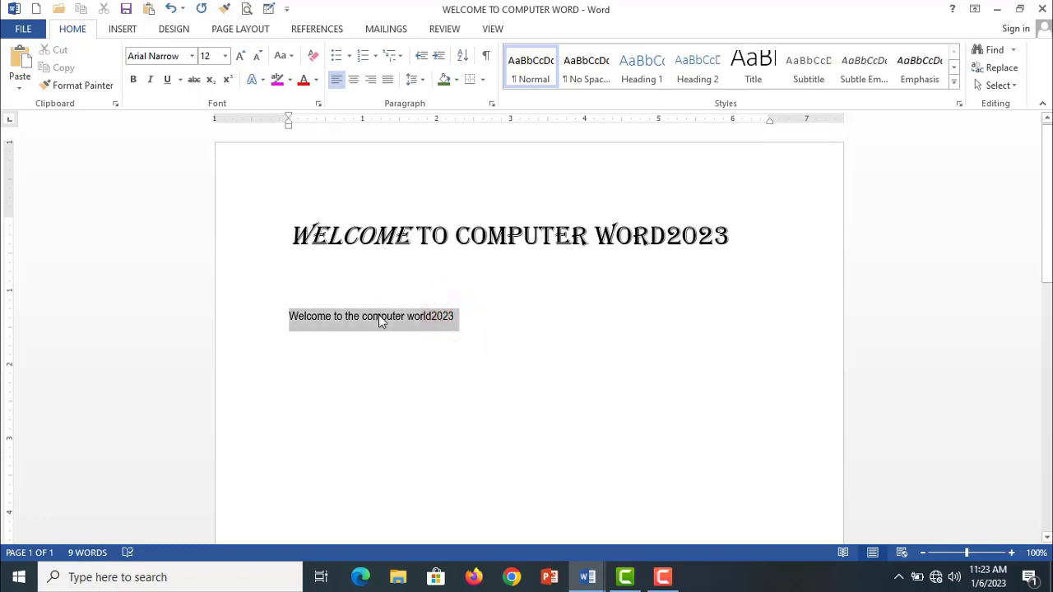
left_click(378, 236)
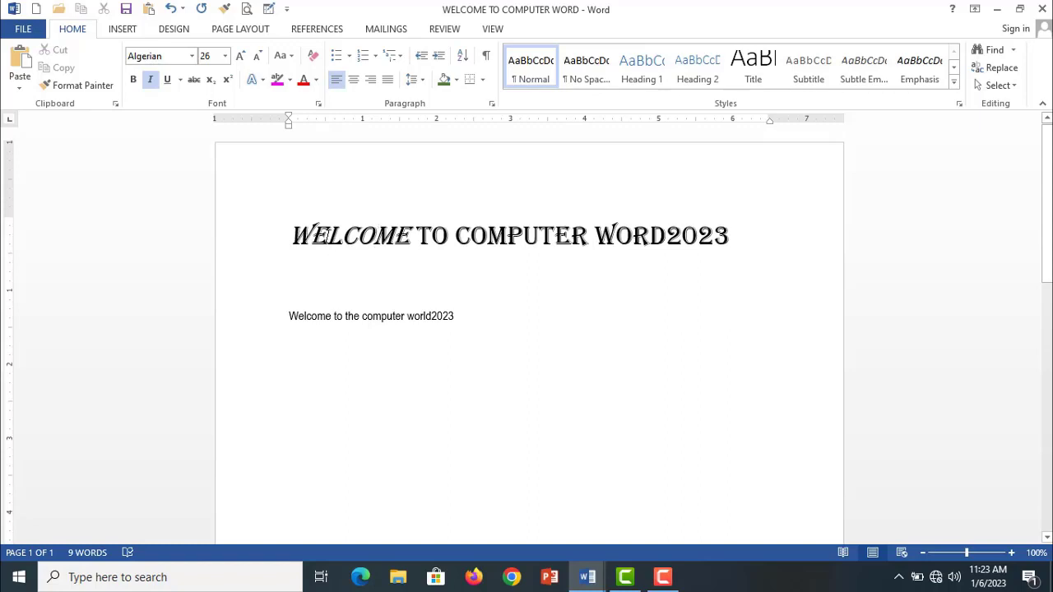
left_click(324, 237)
left_click(308, 235)
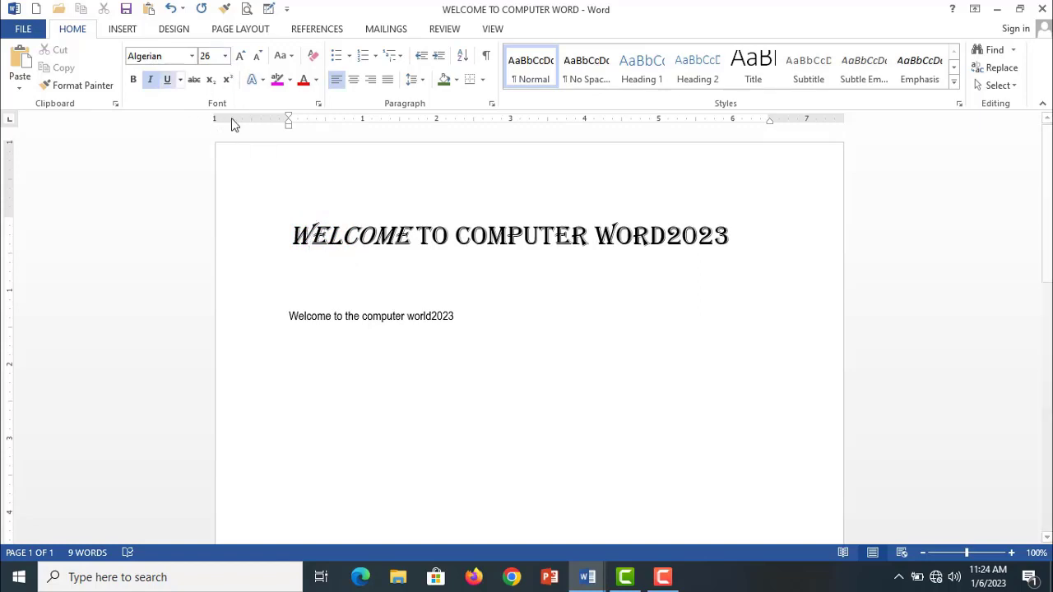
left_click(359, 236)
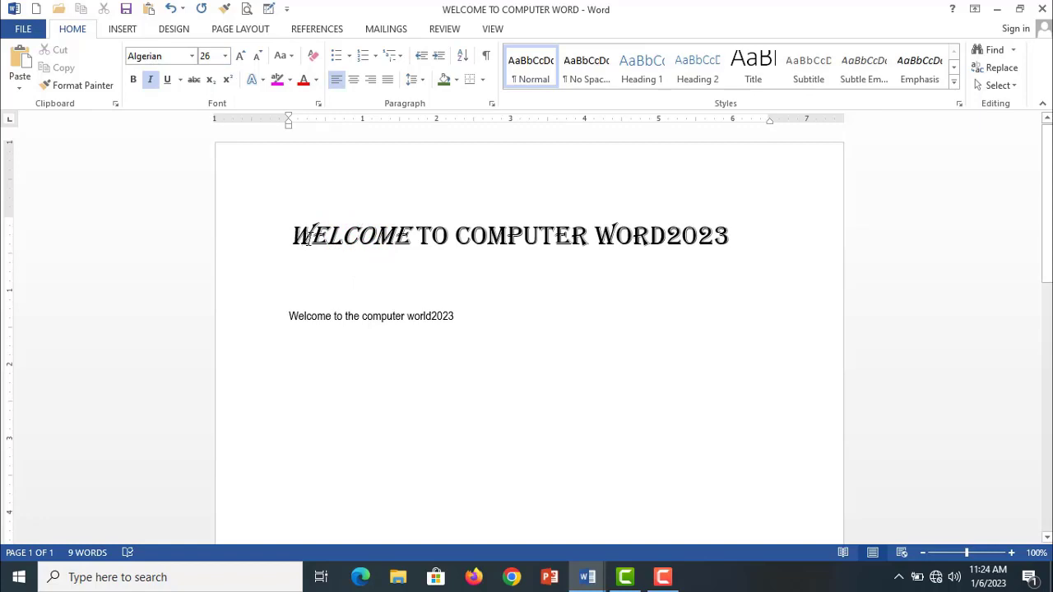
left_click(392, 320)
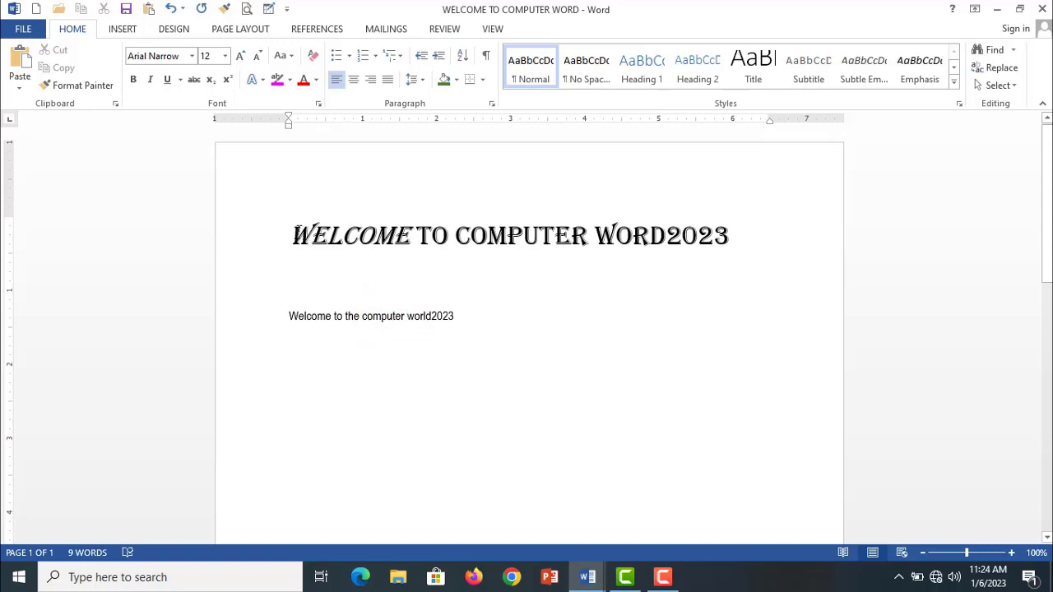
- Use Format Painter to apply the formatting of the heading's italic first letters to the line "Welcome to the computer world2023"
left_click_drag(291, 236, 326, 237)
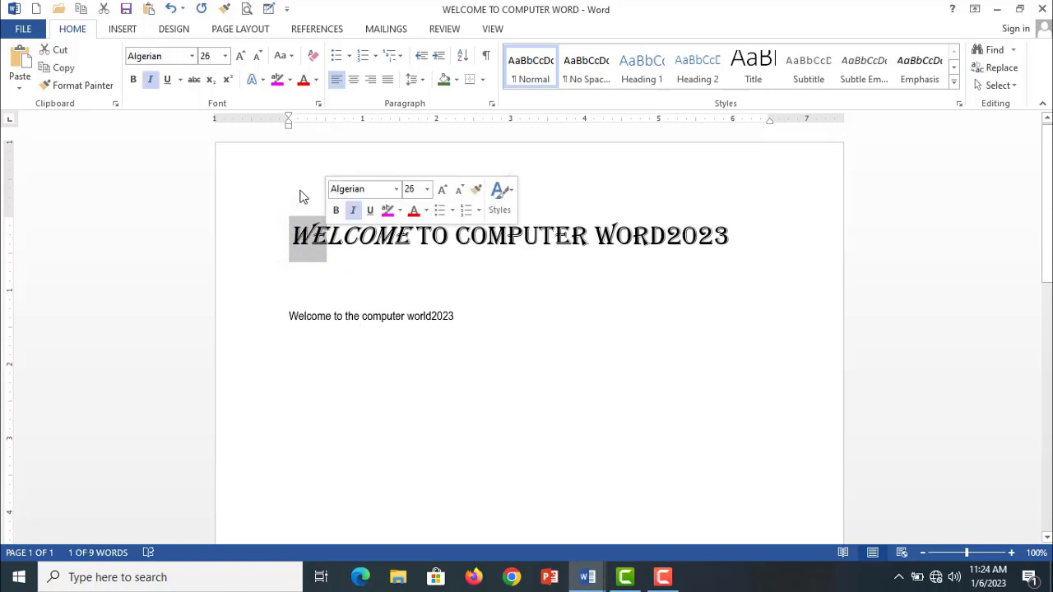
left_click(86, 85)
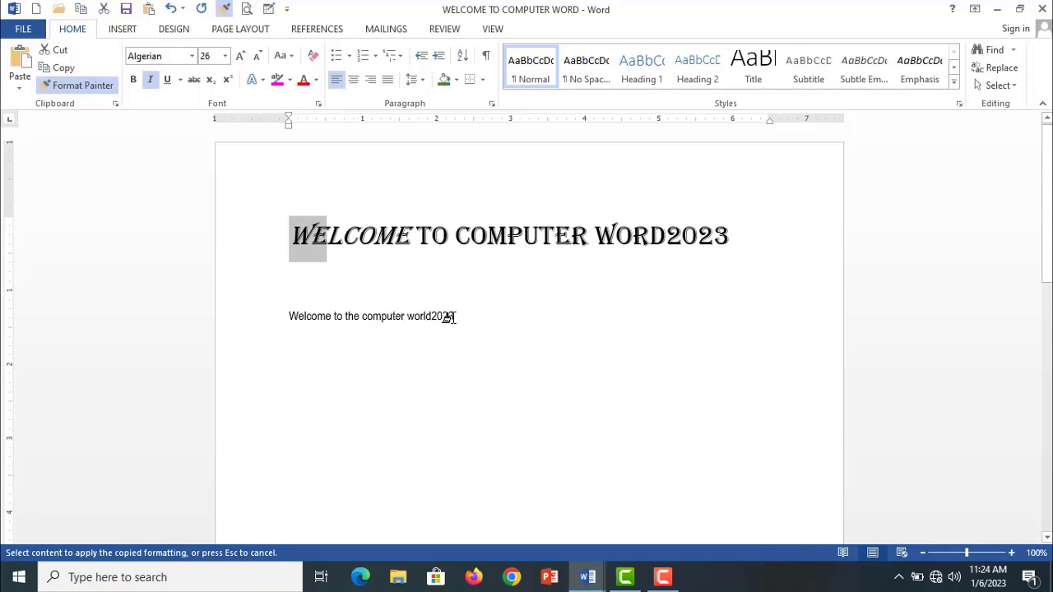
left_click_drag(452, 317, 292, 318)
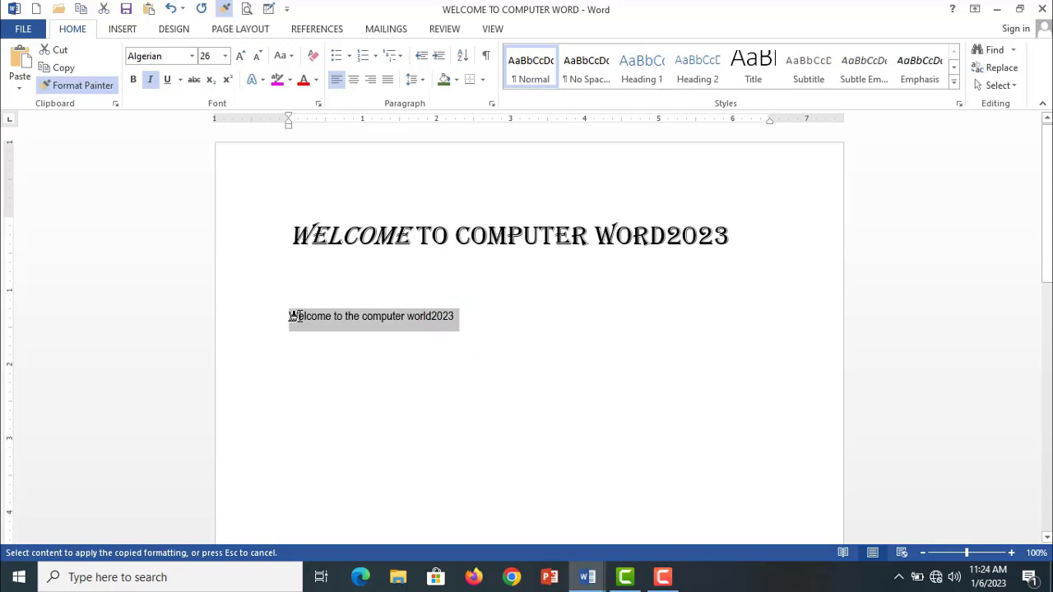
left_click_drag(293, 317, 294, 317)
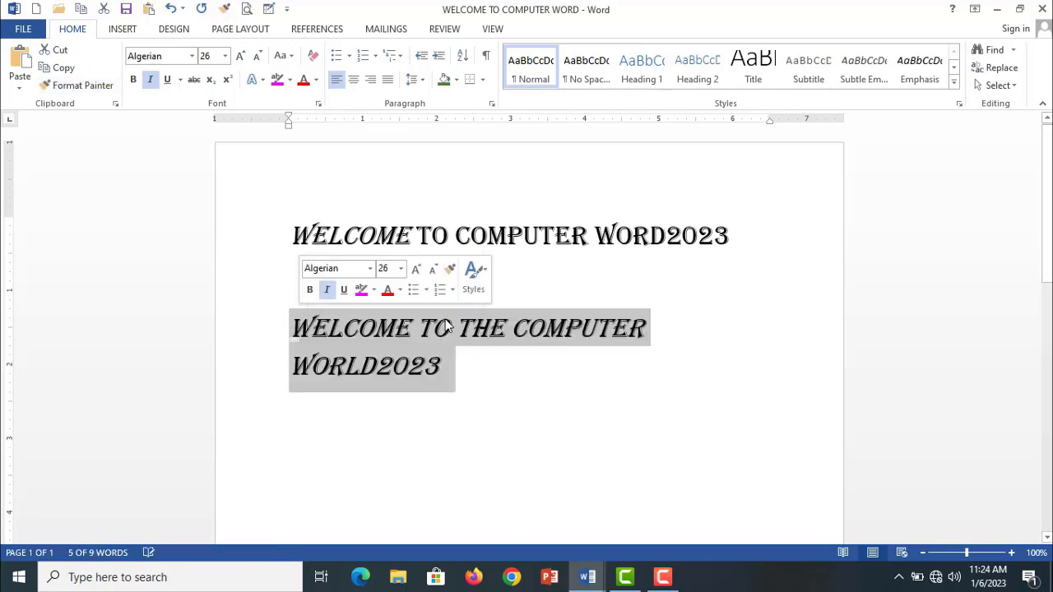
- Undo the formatting painted onto the line "Welcome to the computer world2023"
left_click(494, 402)
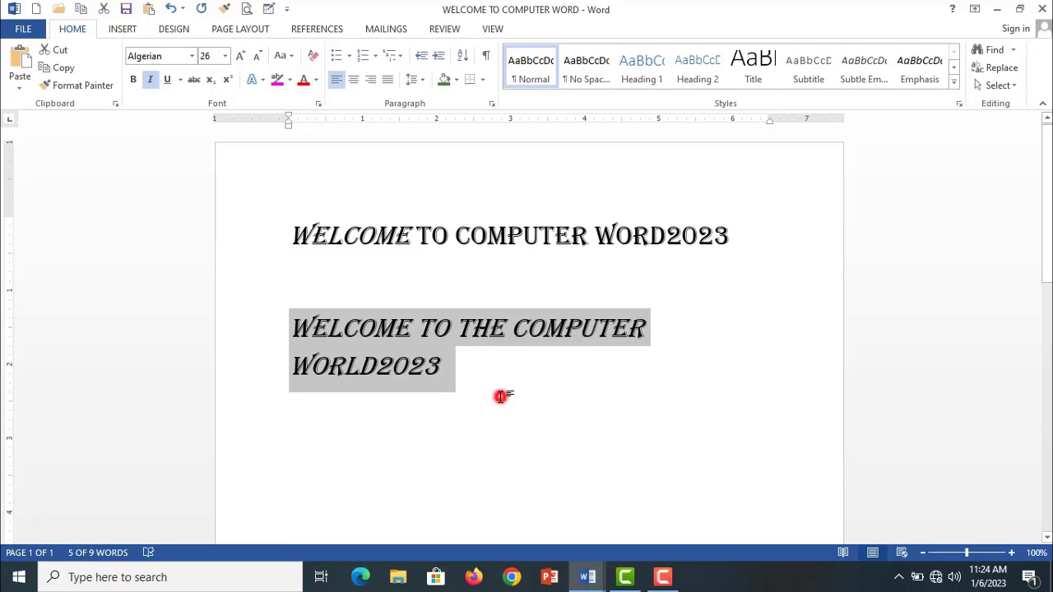
left_click(294, 367)
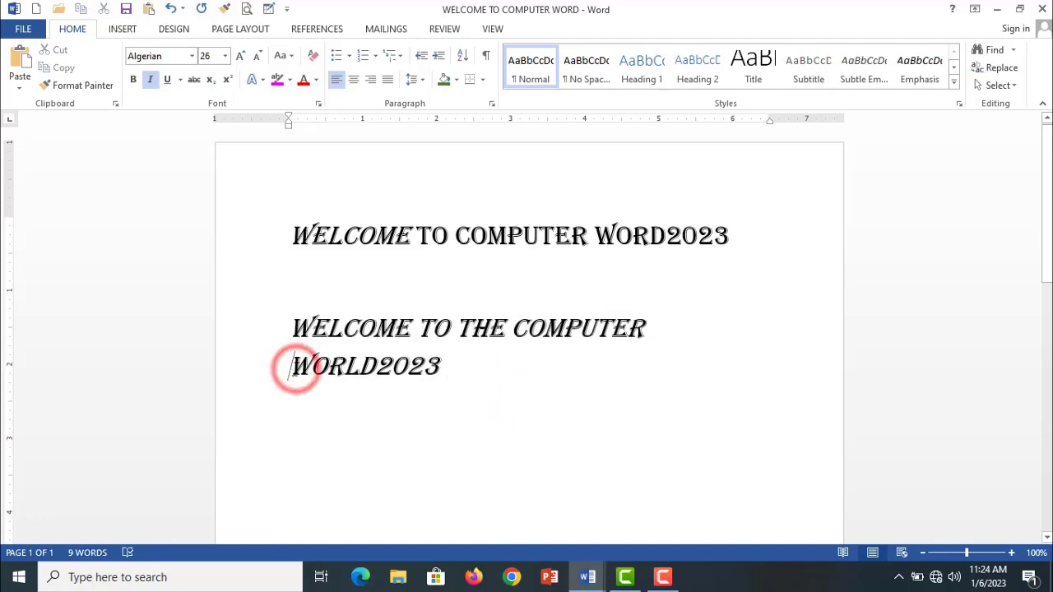
key("BackSpace")
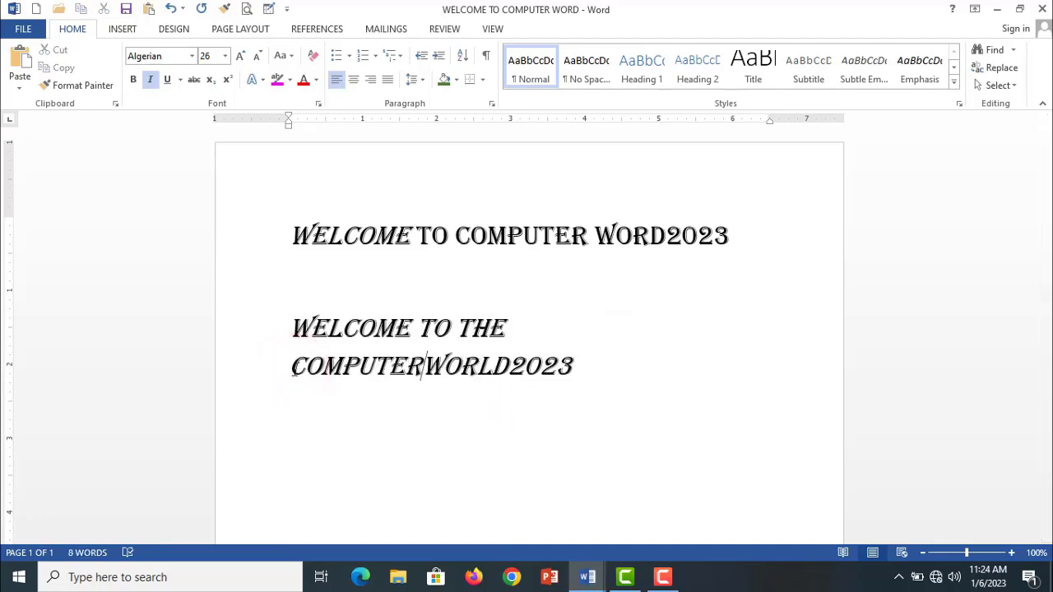
key("ctrl+z")
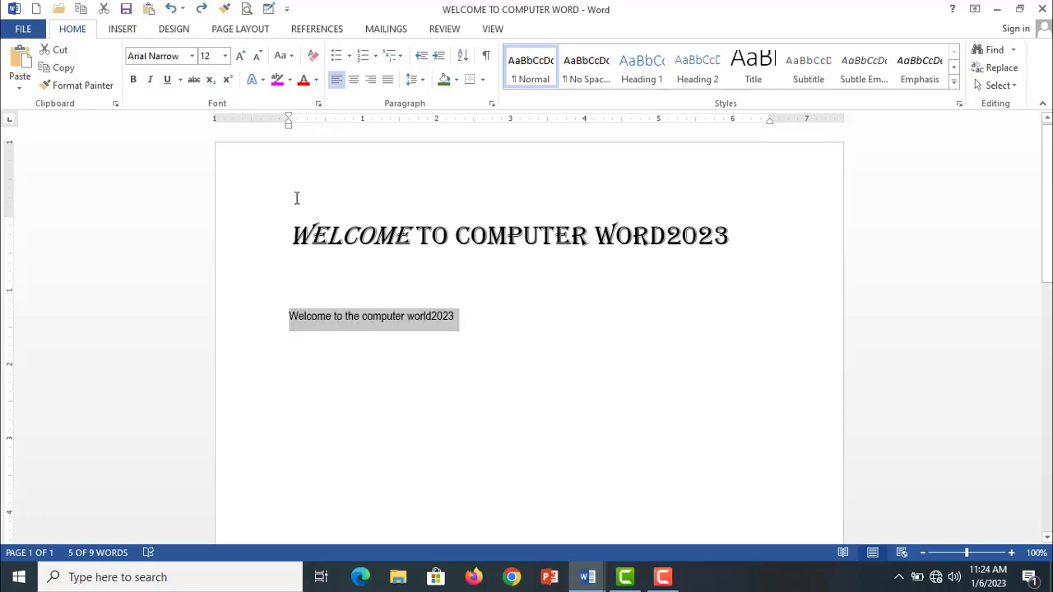
- Change the font of the whole heading line to Bahnschrift Condensed
left_click(311, 235)
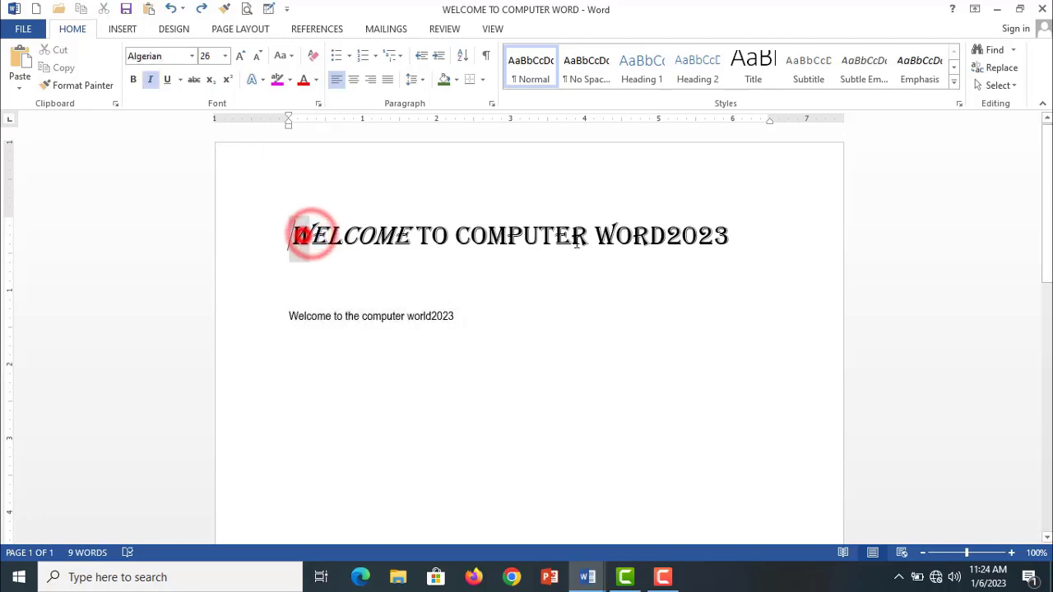
triple_click(301, 235)
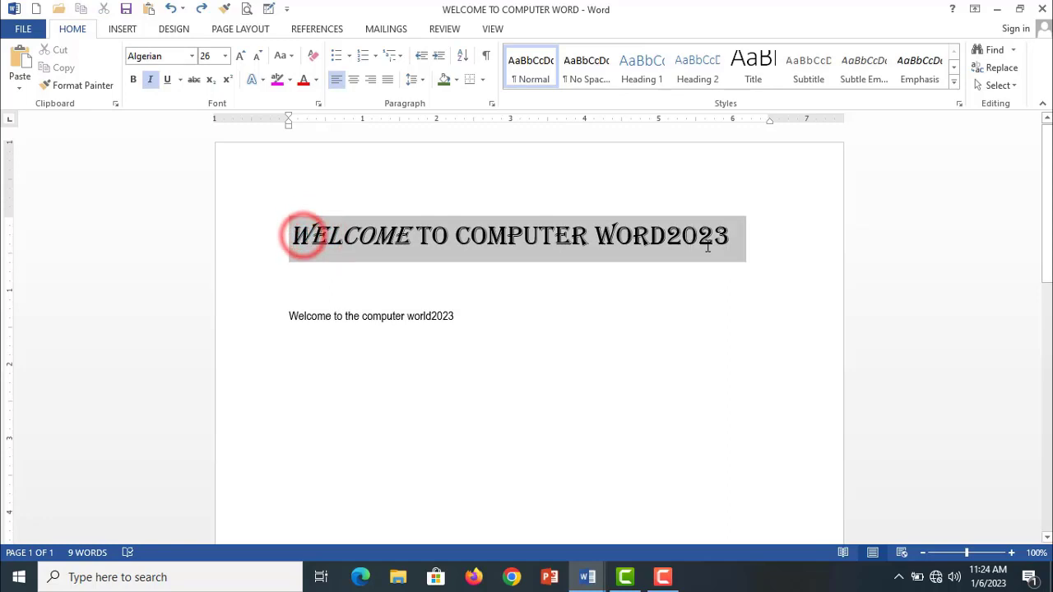
left_click(192, 56)
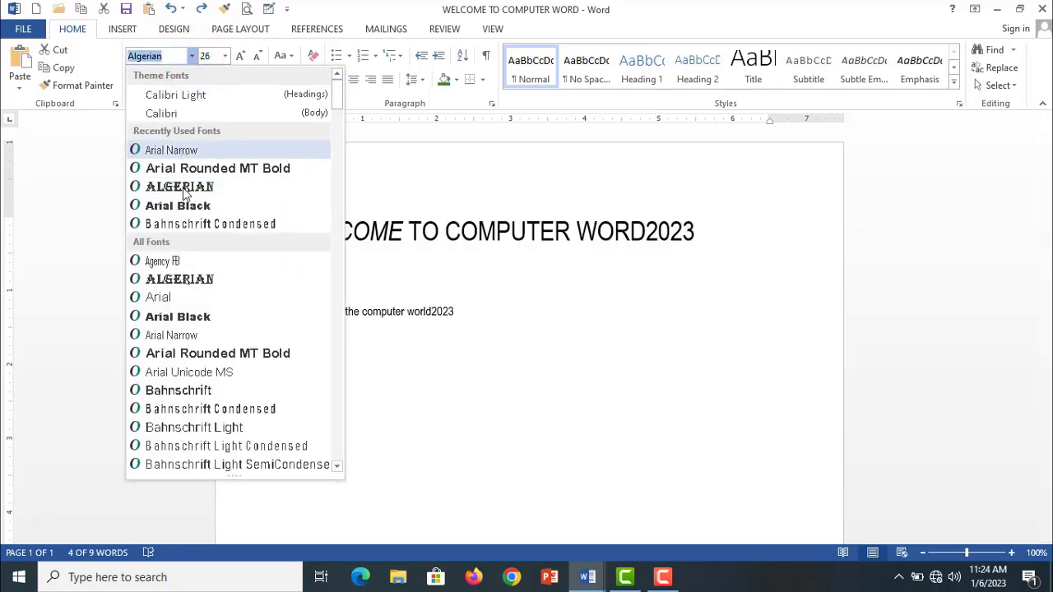
left_click(215, 408)
left_click(465, 360)
left_click(419, 235)
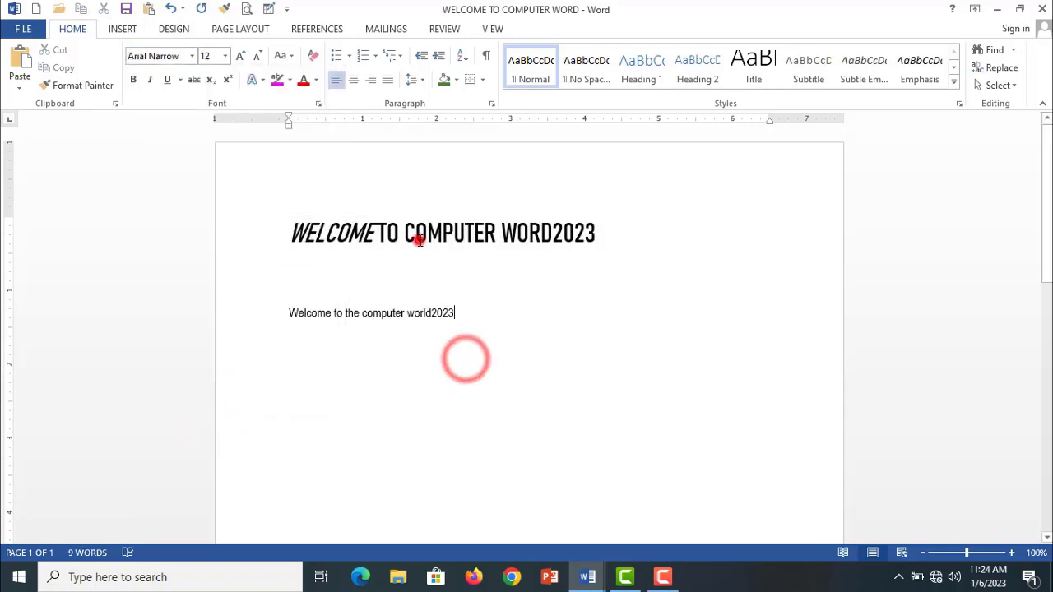
left_click_drag(454, 312, 271, 313)
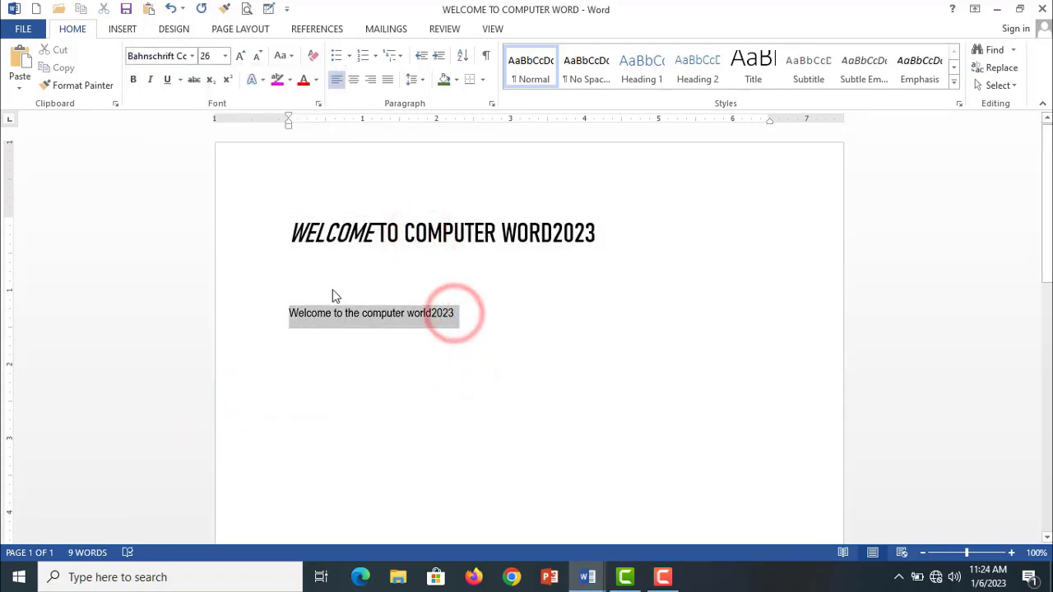
left_click(301, 284)
left_click(329, 233)
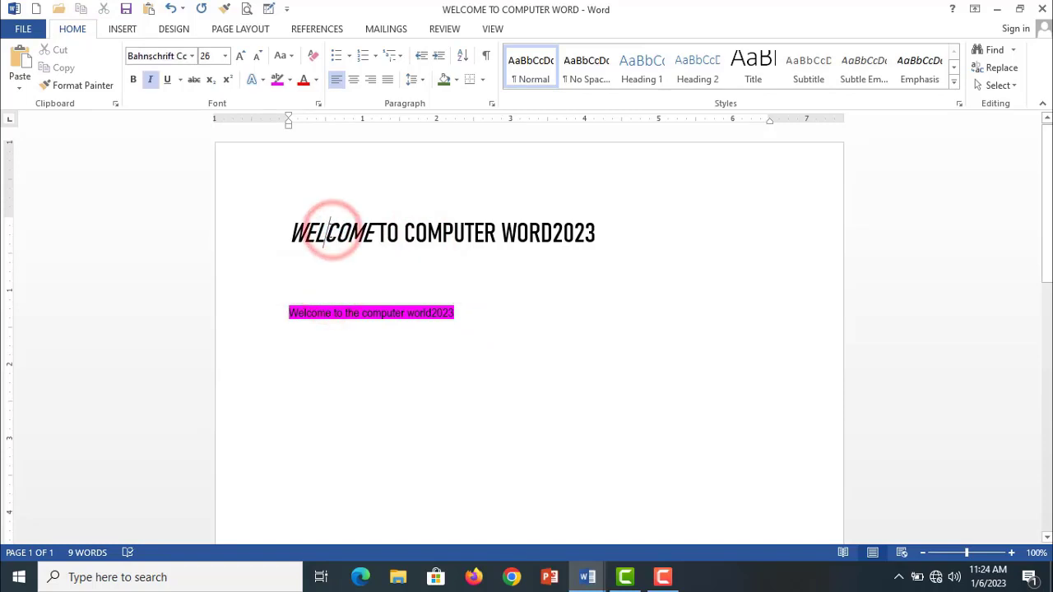
key("ctrl+z")
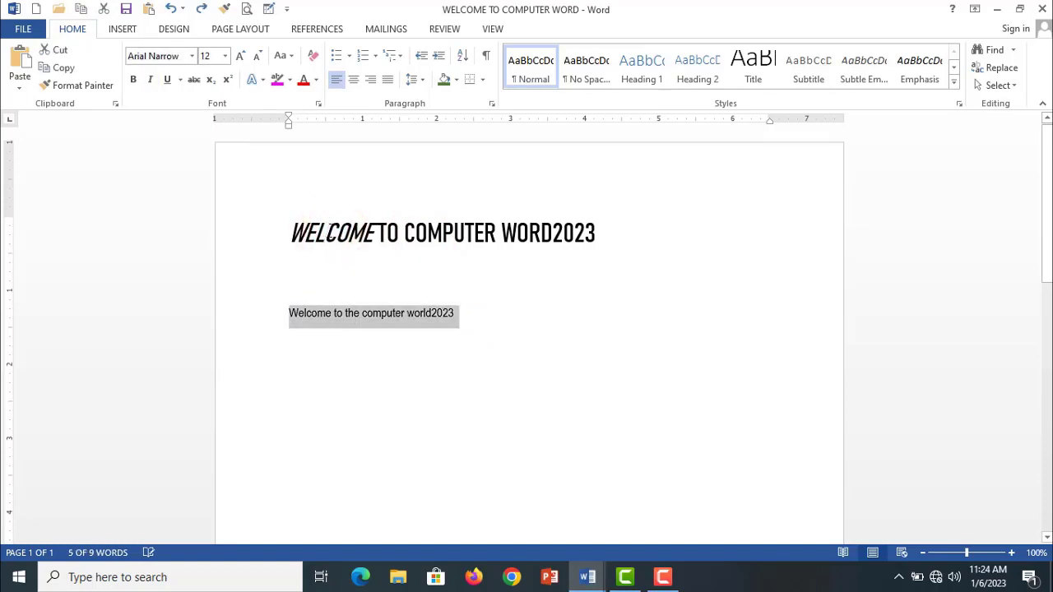
left_click(540, 314)
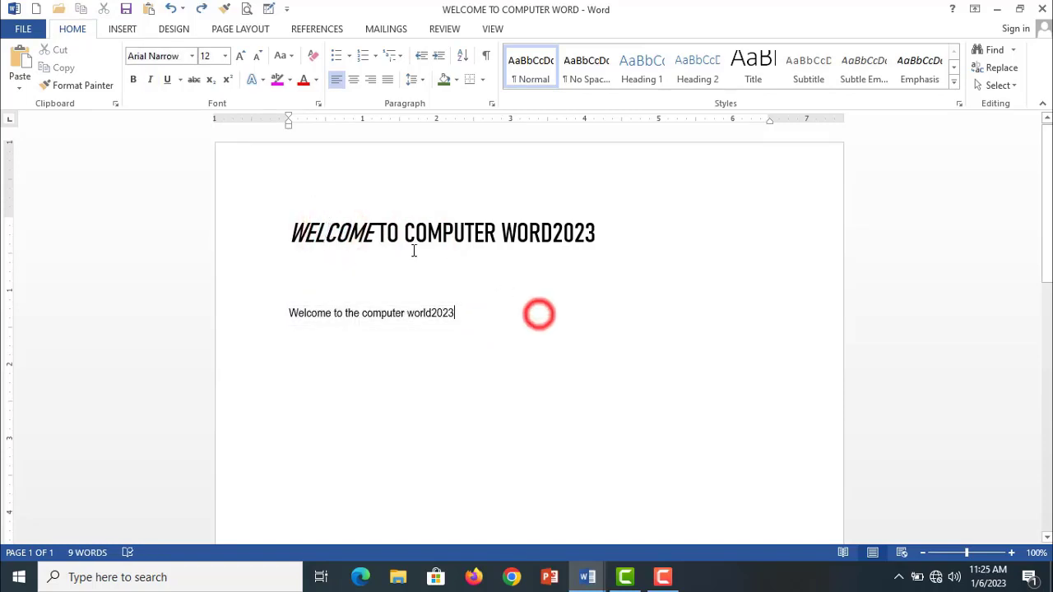
- Use Format Painter to copy the italic Bahnschrift Condensed formatting of the heading's first letters onto the line "Welcome to the computer world2023"
left_click(319, 233)
left_click_drag(319, 233, 289, 235)
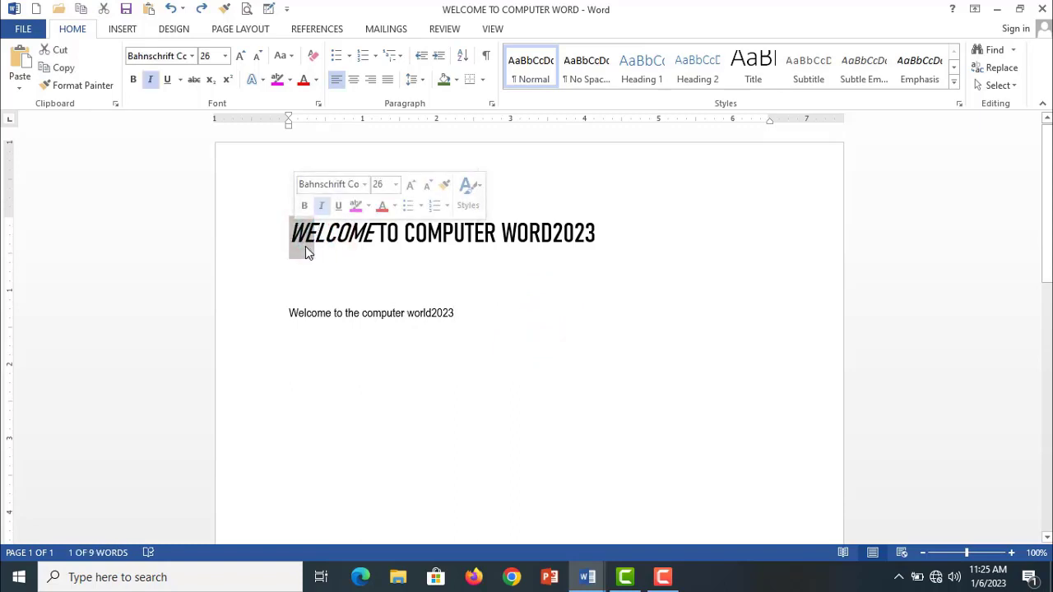
left_click(97, 85)
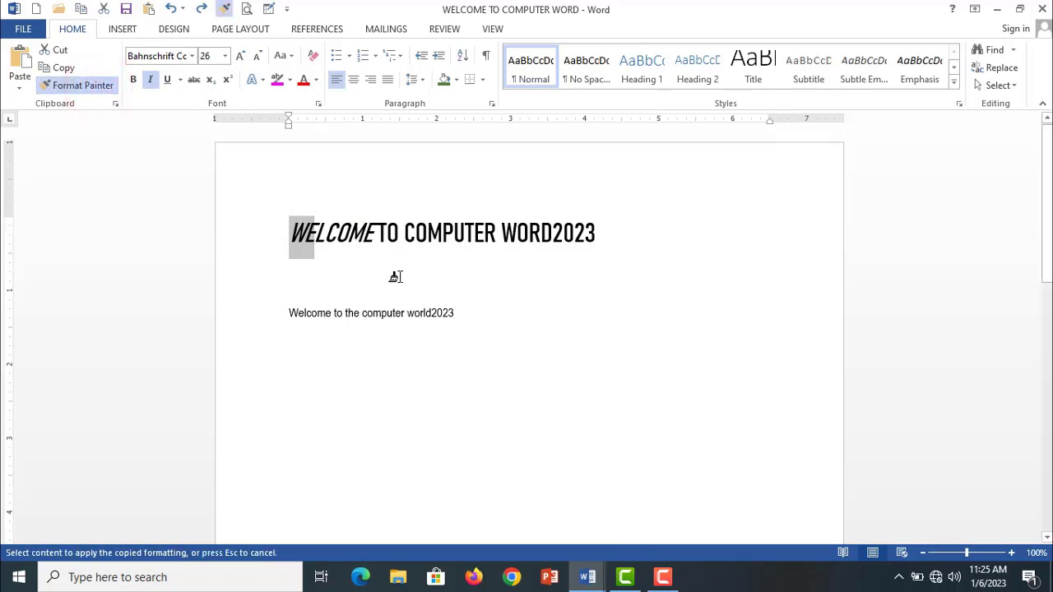
left_click_drag(454, 313, 303, 311)
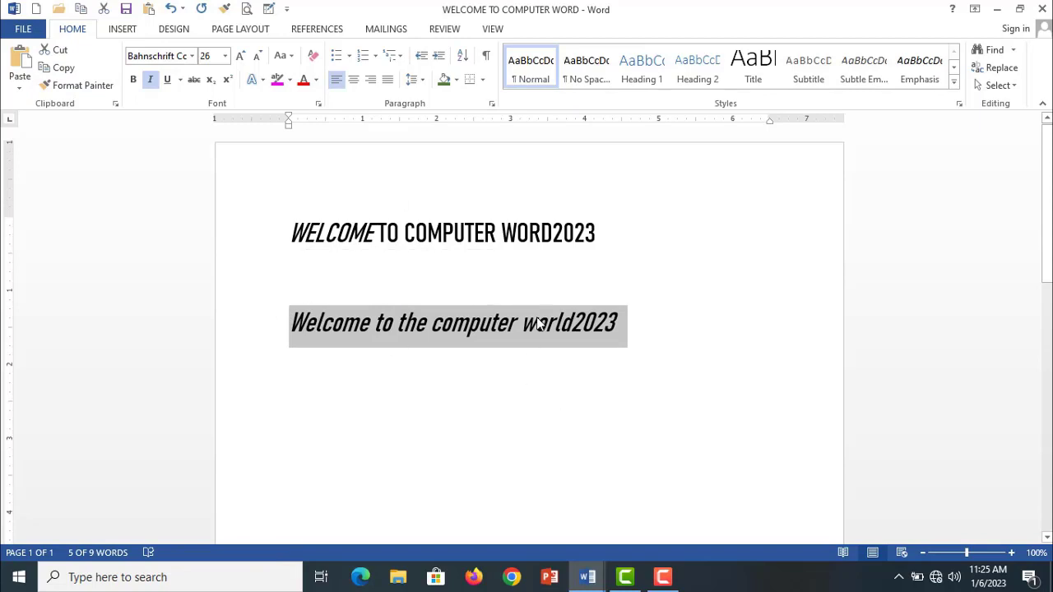
- Remove the empty line between the heading and the line below, keeping the heading's ending as "2023"
left_click(545, 295)
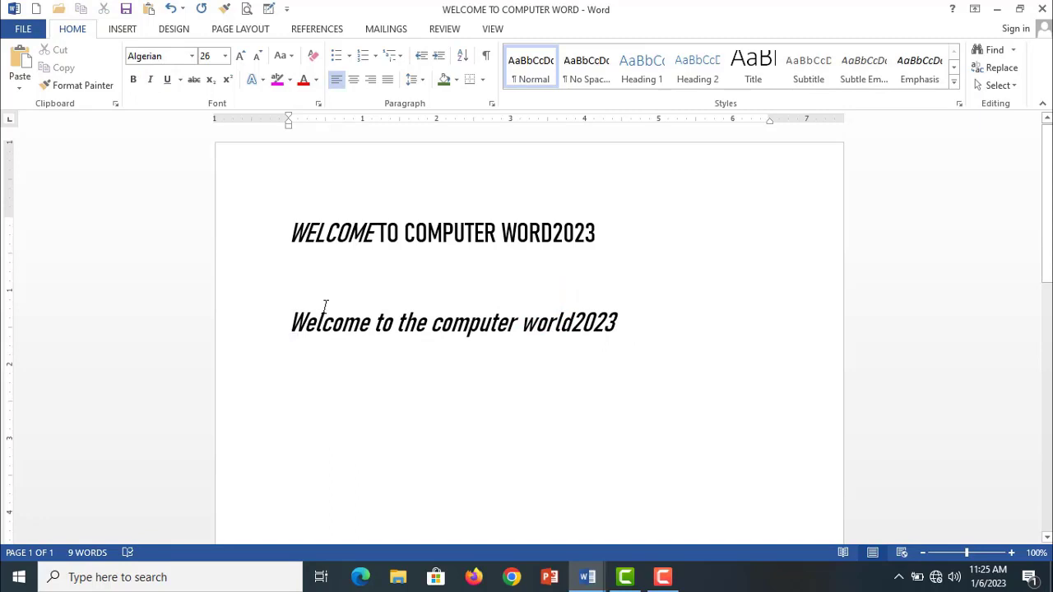
key("BackSpace")
key("BackSpace")
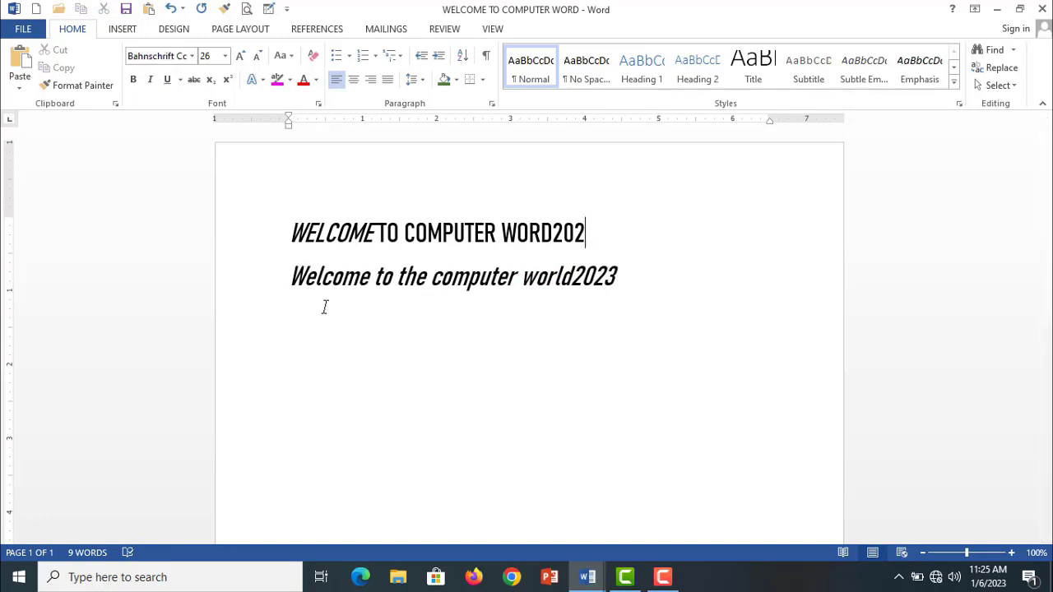
type("3")
- Browse the available fonts for the heading and the line below it and set both to Bell MT
left_click(629, 277)
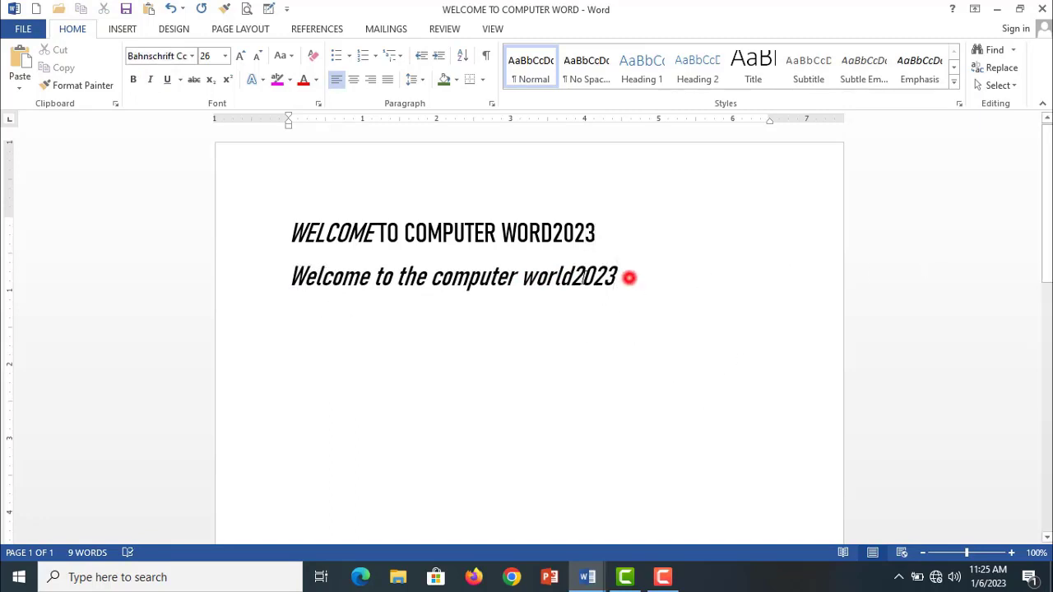
left_click_drag(629, 277, 289, 231)
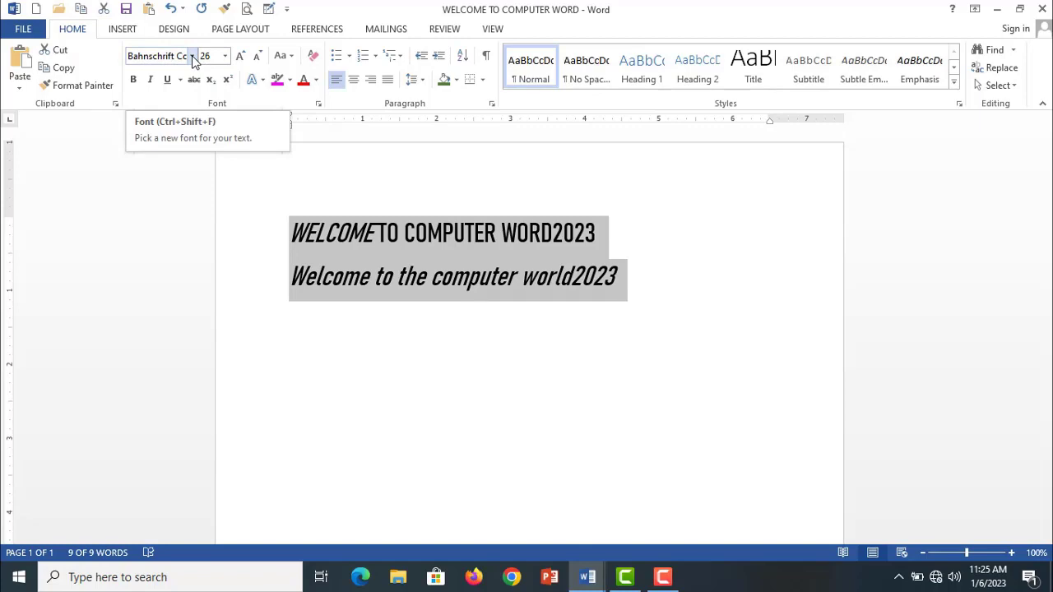
left_click(192, 56)
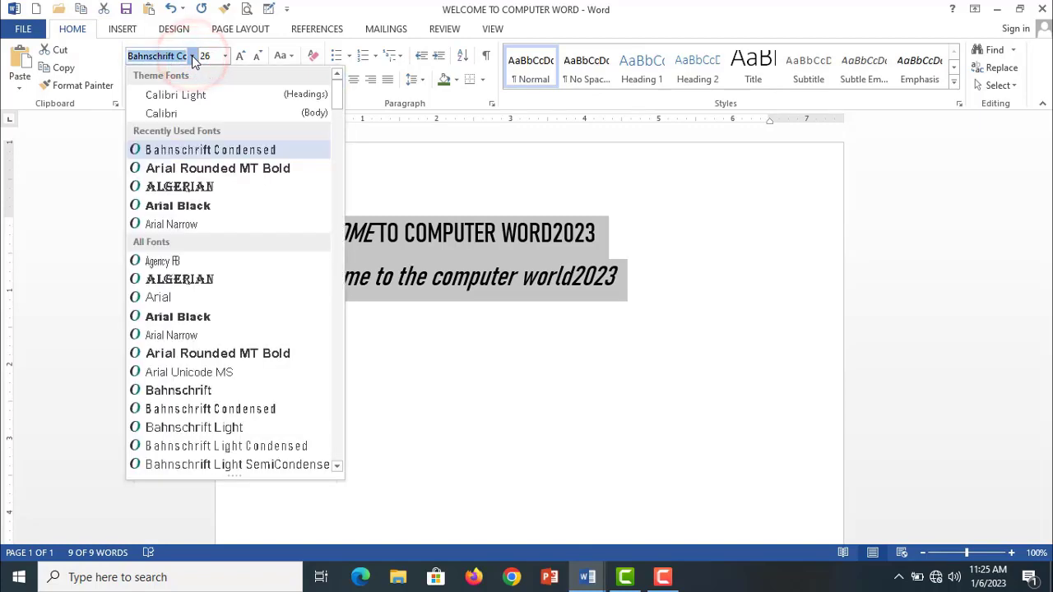
left_click_drag(336, 92, 336, 470)
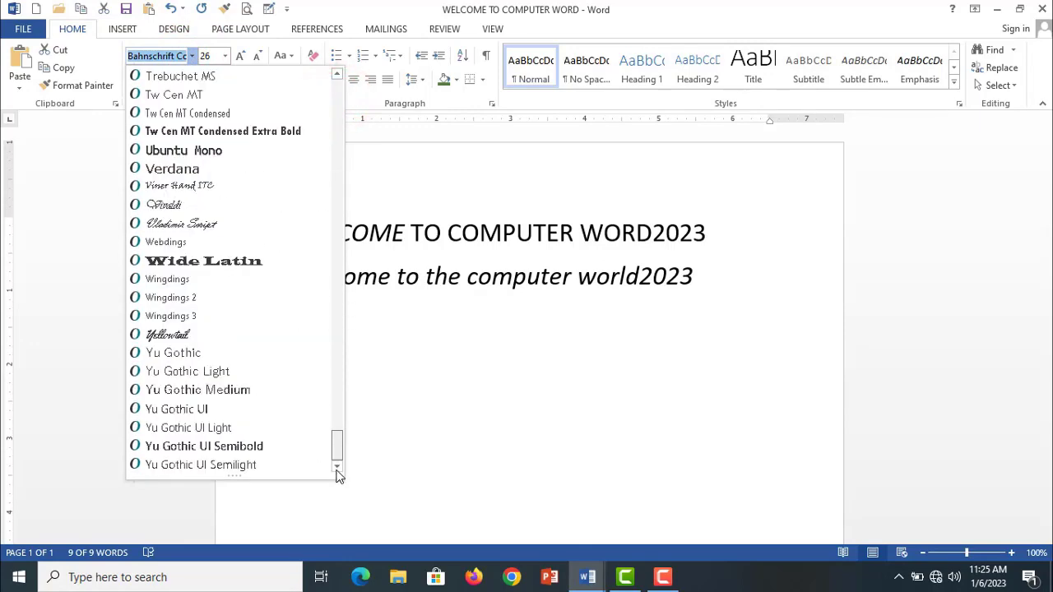
left_click_drag(337, 433, 341, 97)
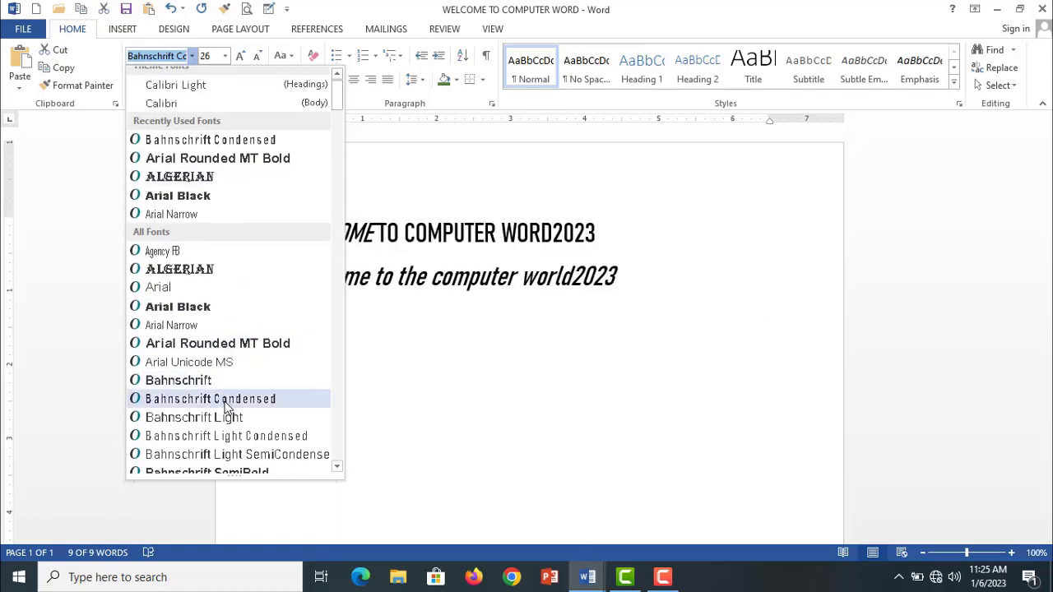
scroll(230, 411, "down", 4)
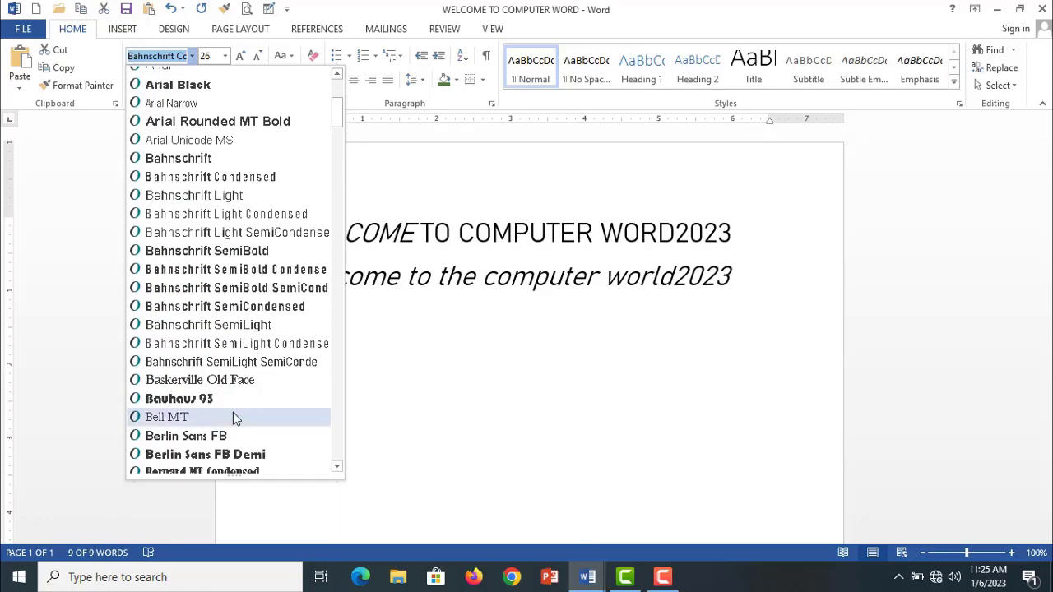
scroll(230, 416, "down", 1)
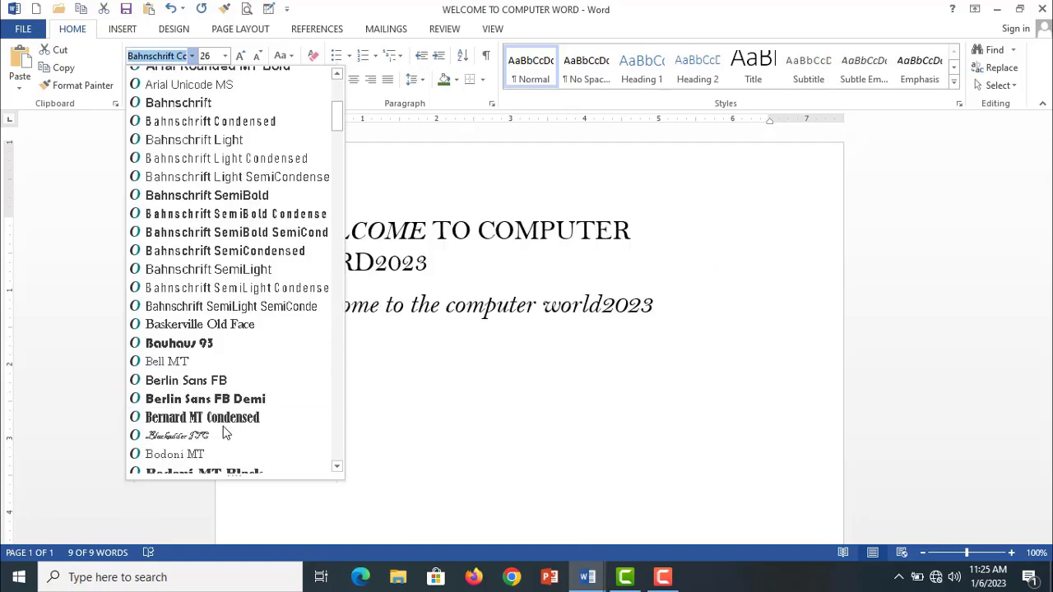
left_click(209, 362)
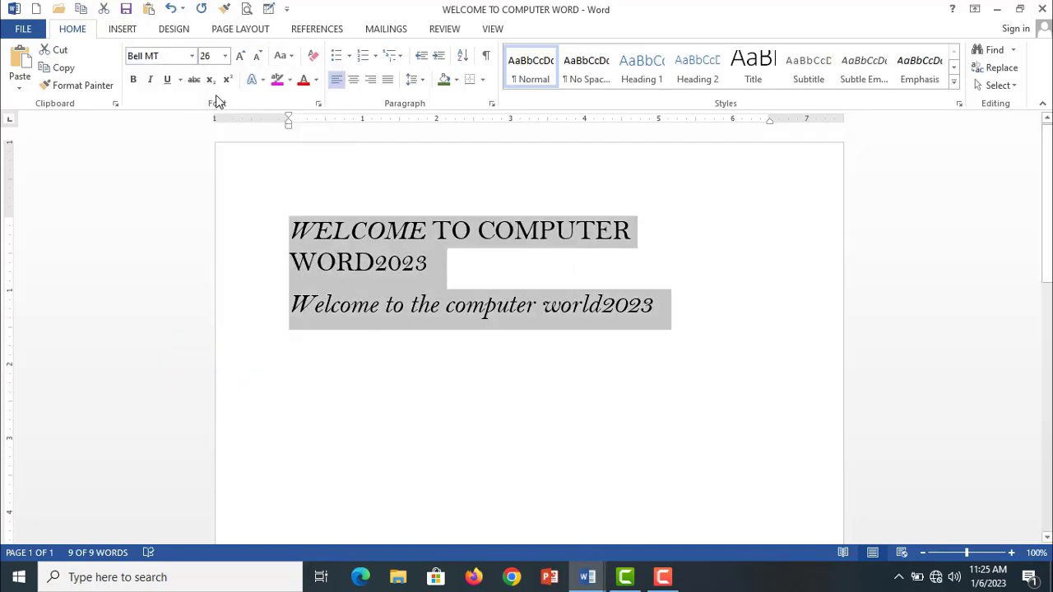
- Change the font of both lines of text to SimSun
left_click(190, 56)
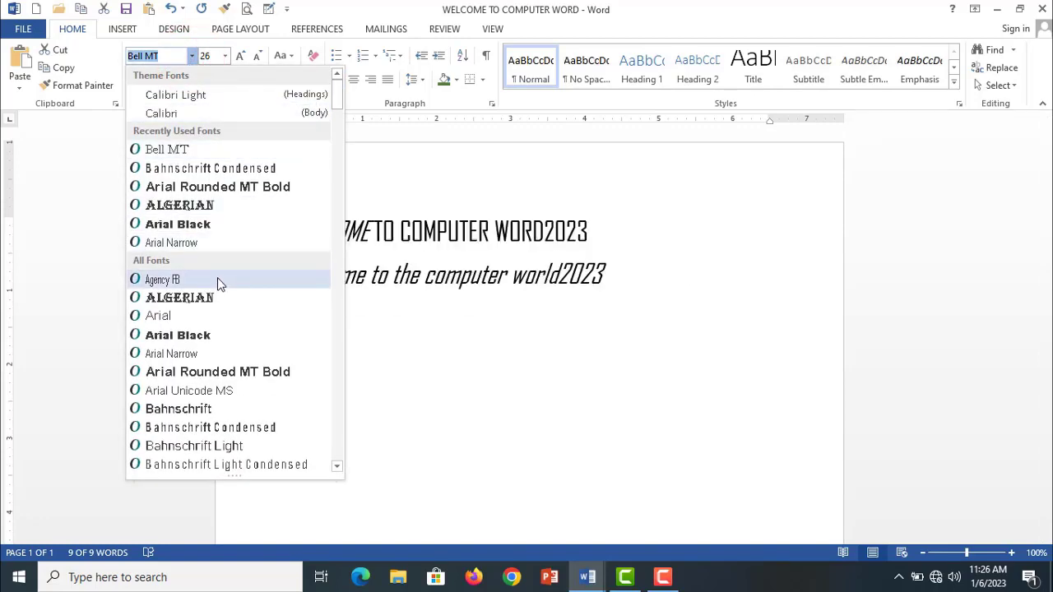
type("Thoma")
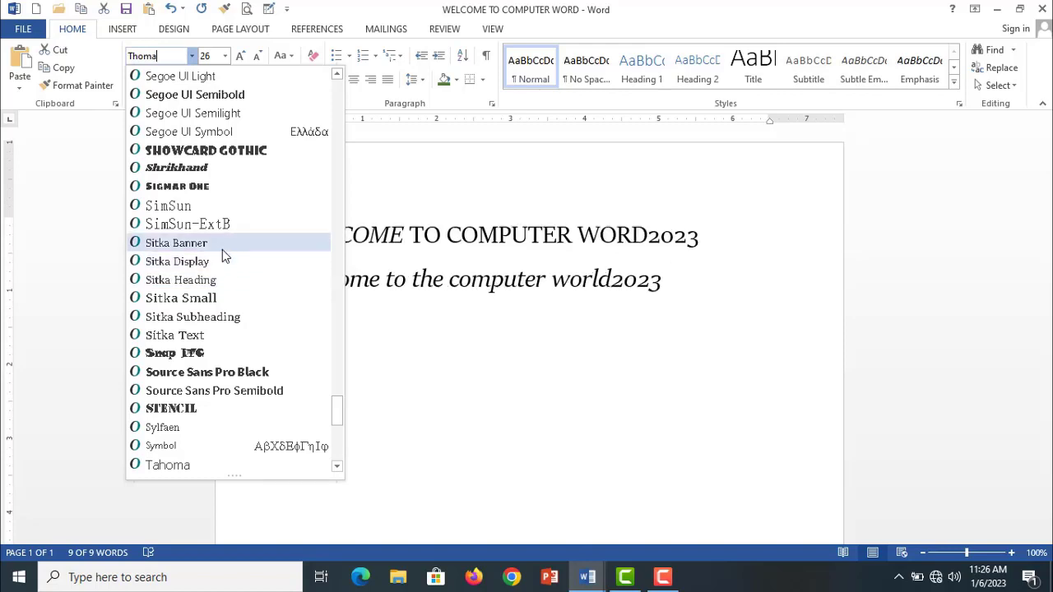
left_click(200, 207)
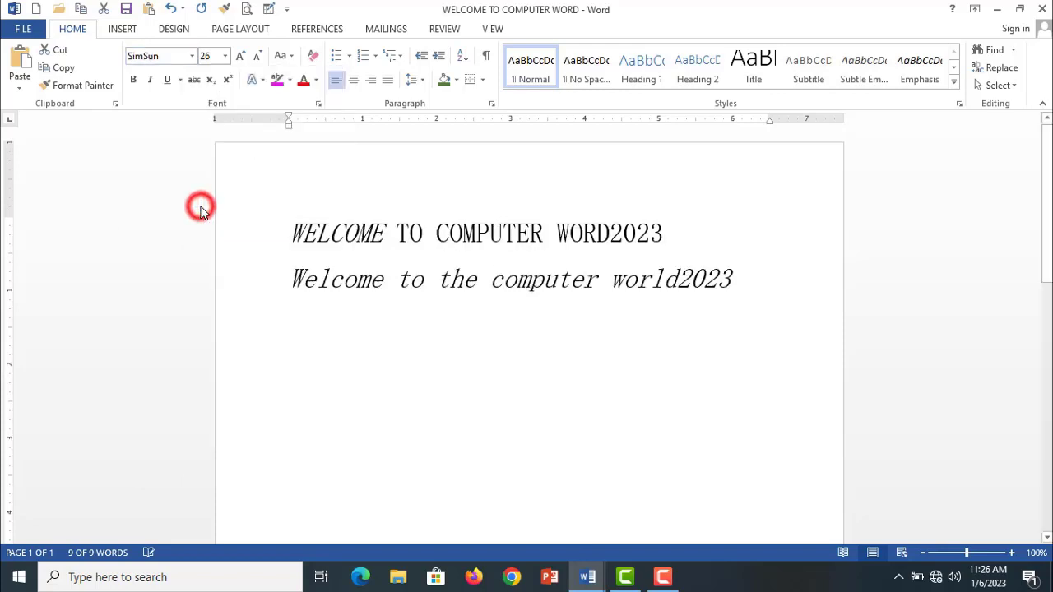
left_click(354, 302)
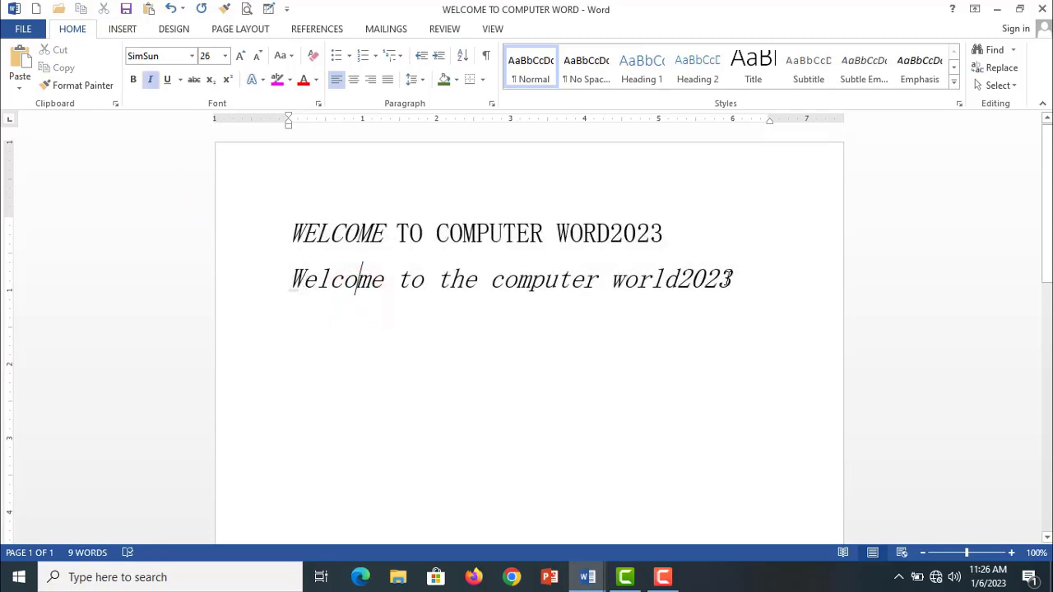
- Set the font size of both lines of text to 20
left_click_drag(729, 278, 294, 233)
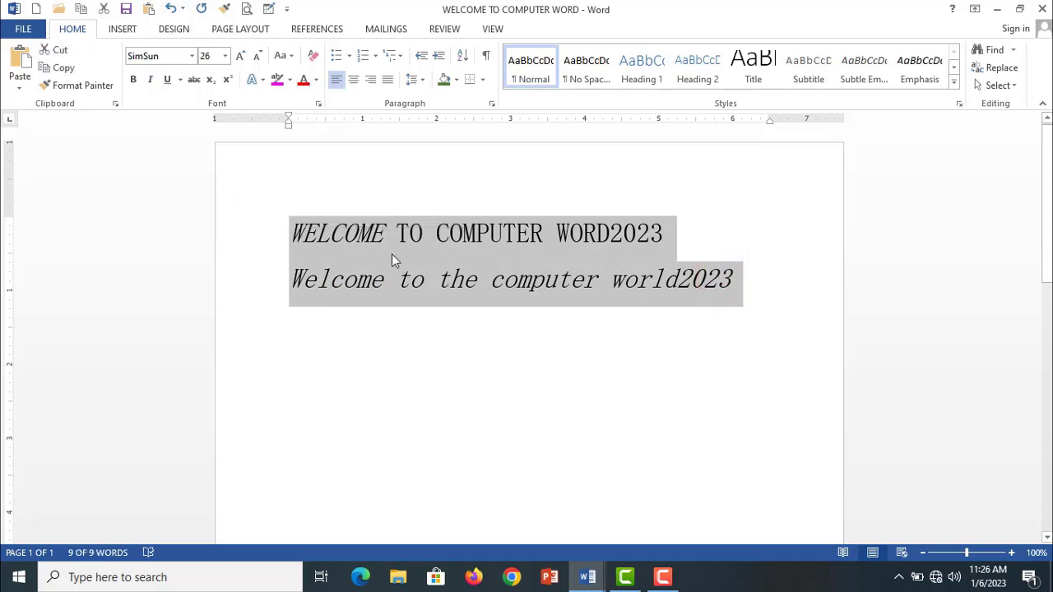
left_click(223, 56)
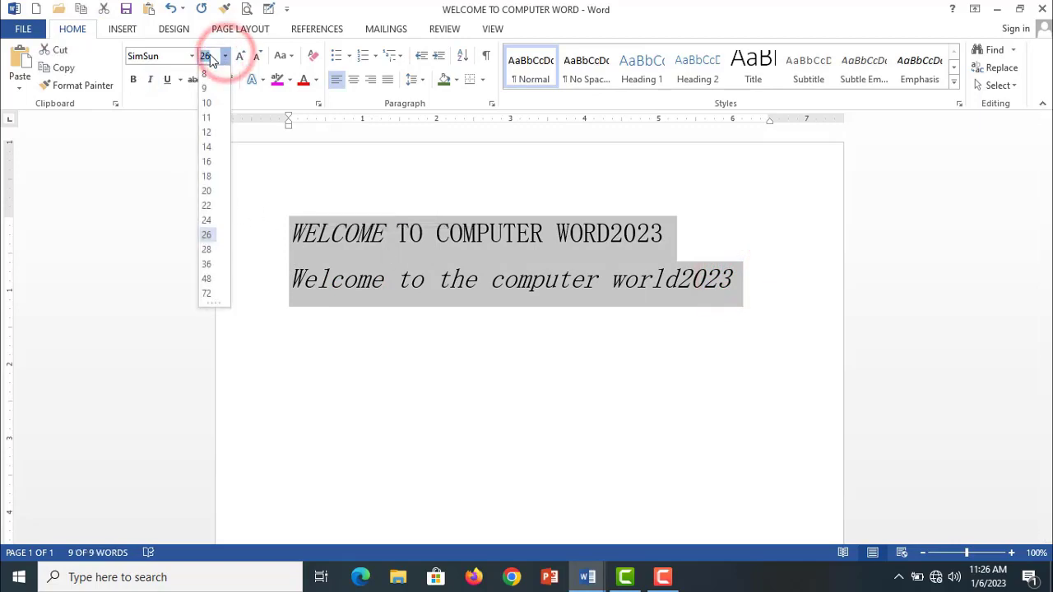
left_click(207, 235)
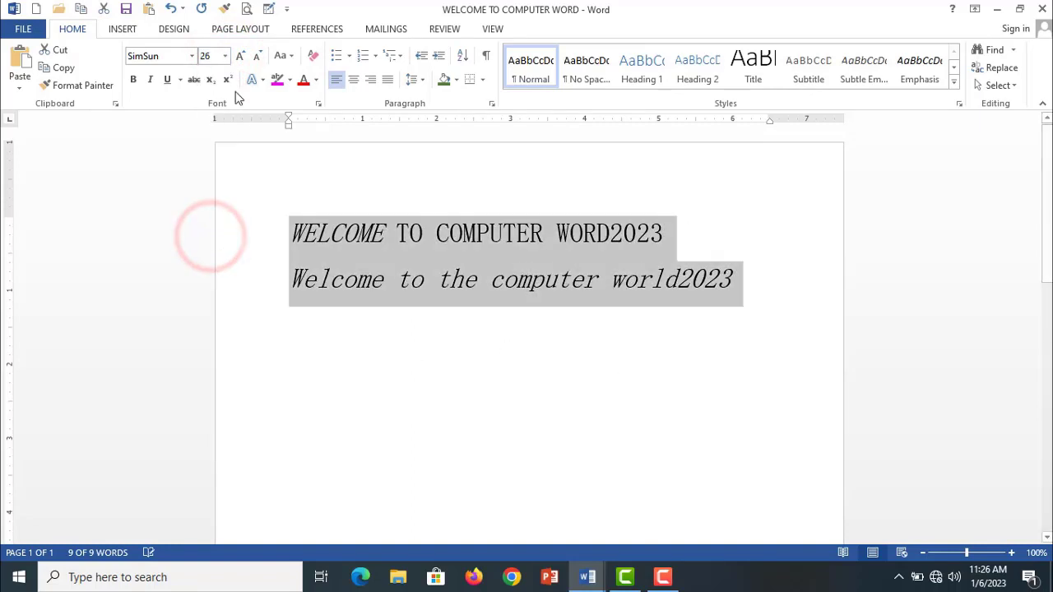
left_click(224, 56)
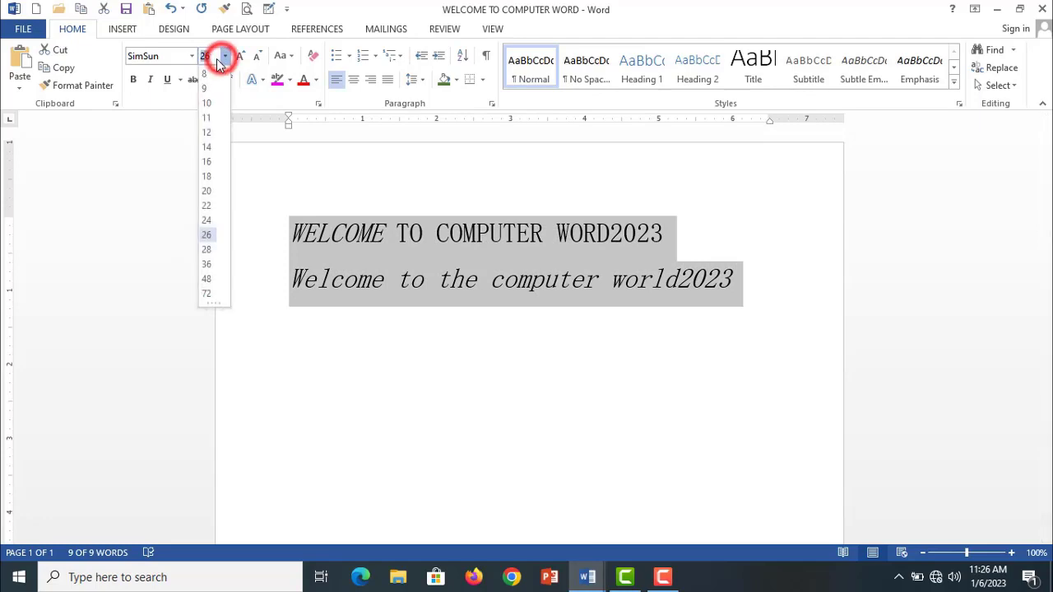
left_click(214, 190)
left_click(392, 302)
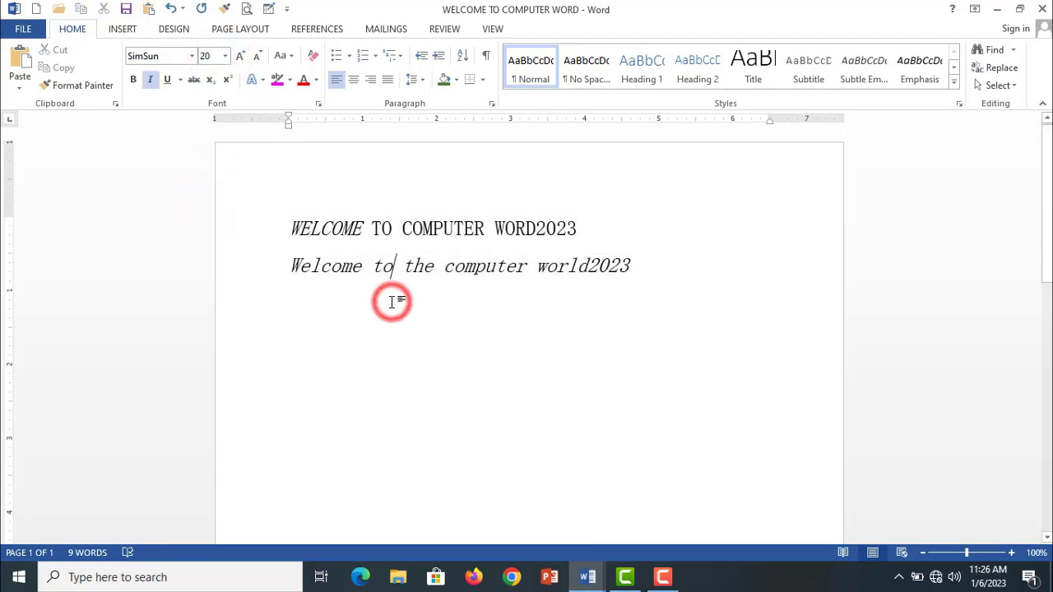
- Apply bold to both lines of text and turn it off again
left_click(144, 83)
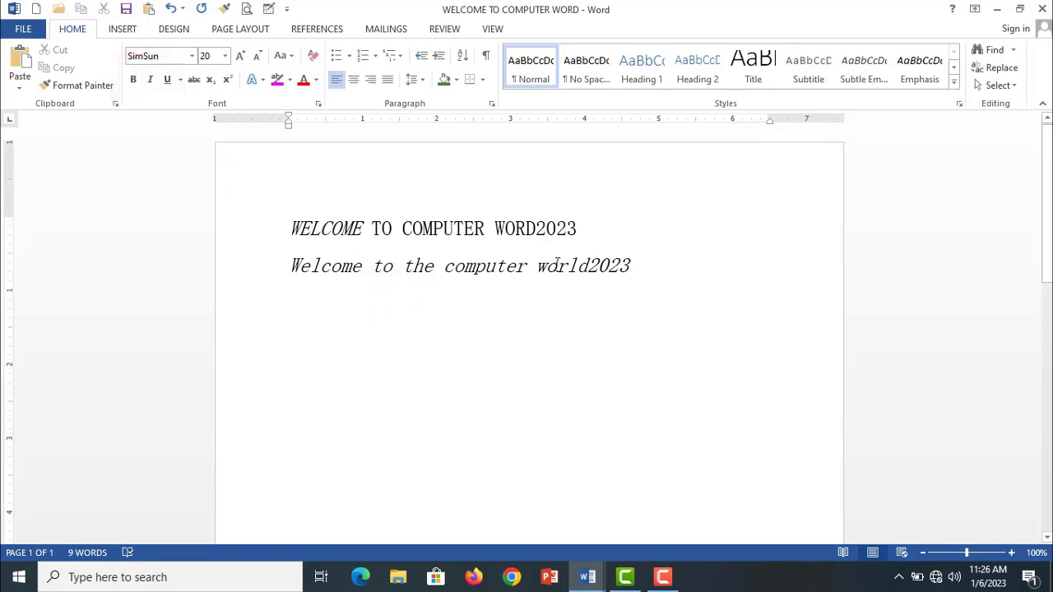
left_click_drag(635, 272, 285, 206)
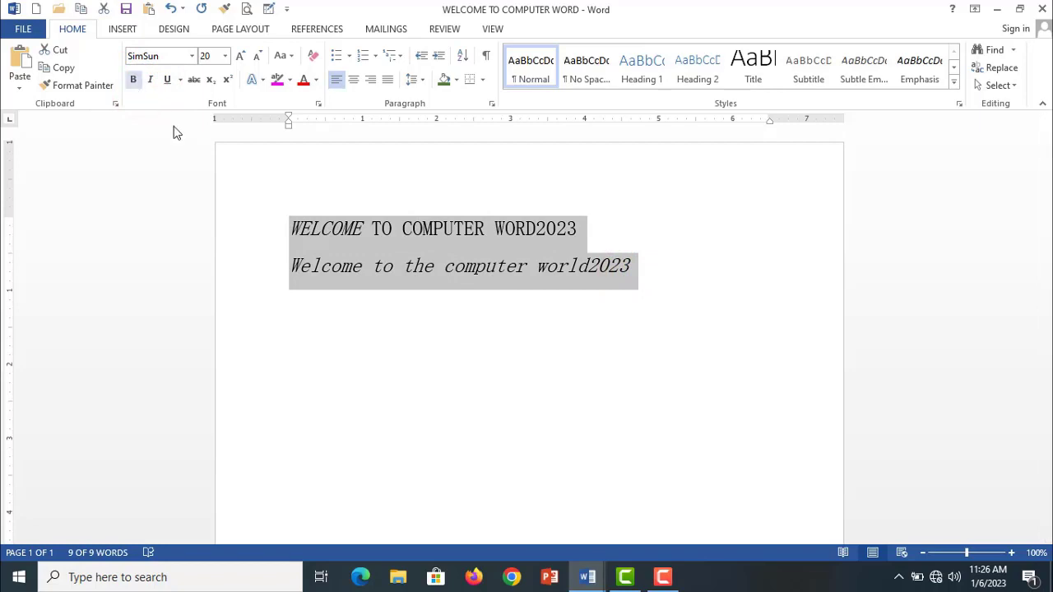
left_click(134, 80)
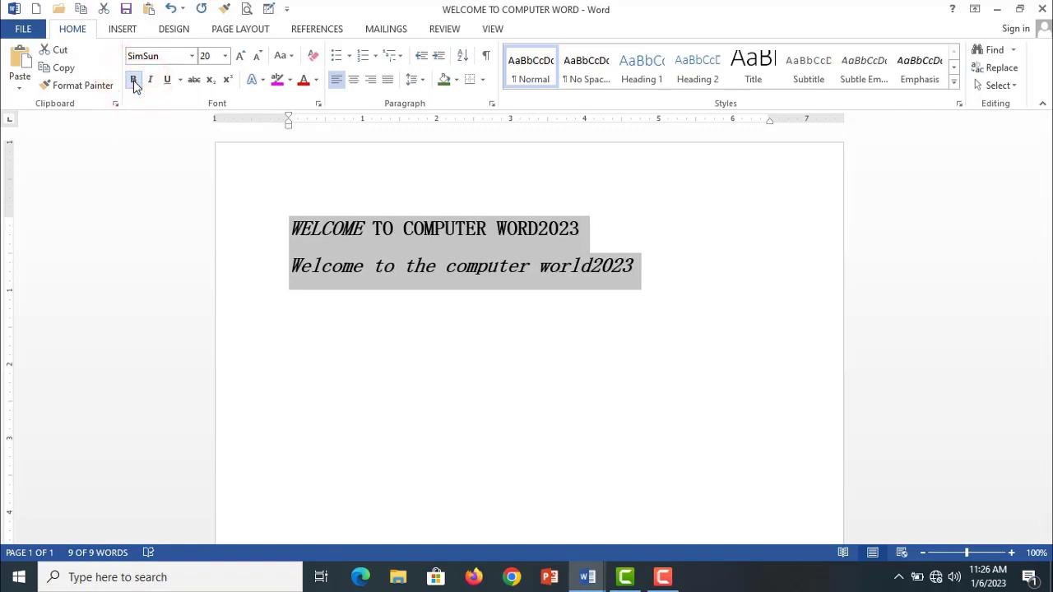
left_click(133, 80)
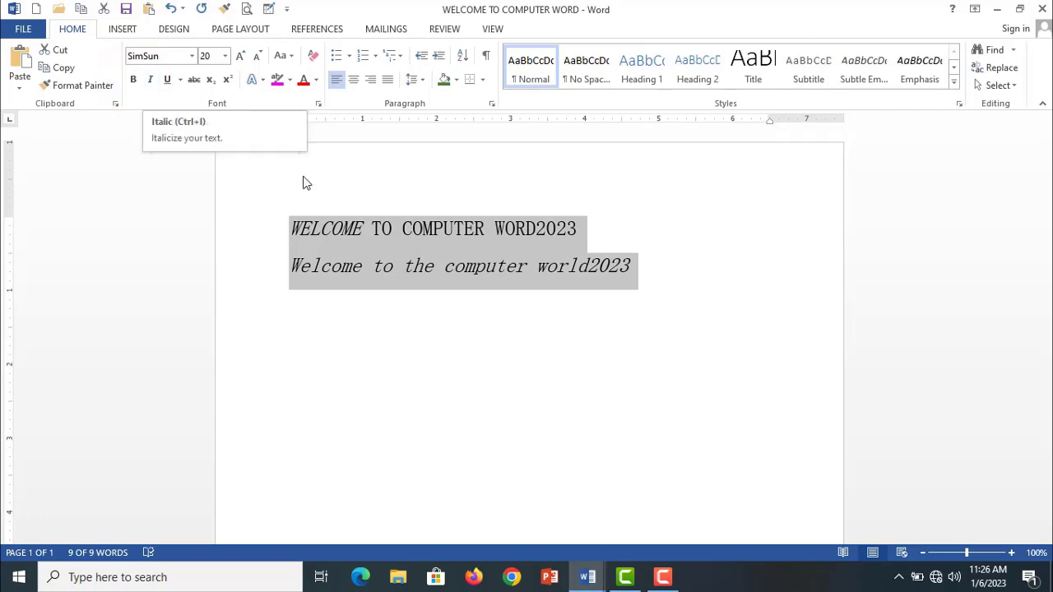
- Toggle italic on and off for both lines of text, leaving both lines without italic
left_click(151, 83)
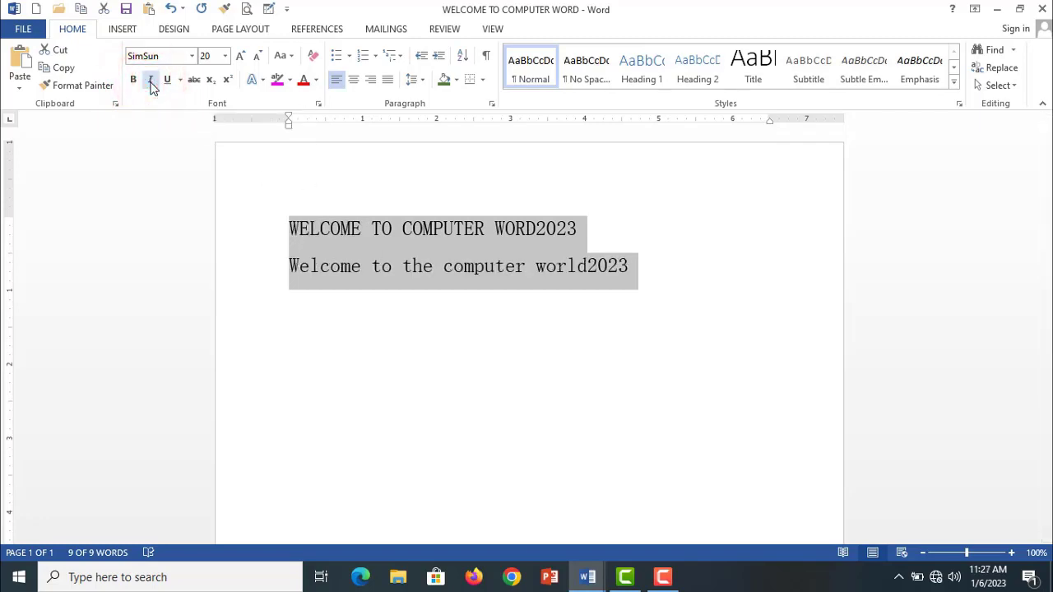
left_click(150, 83)
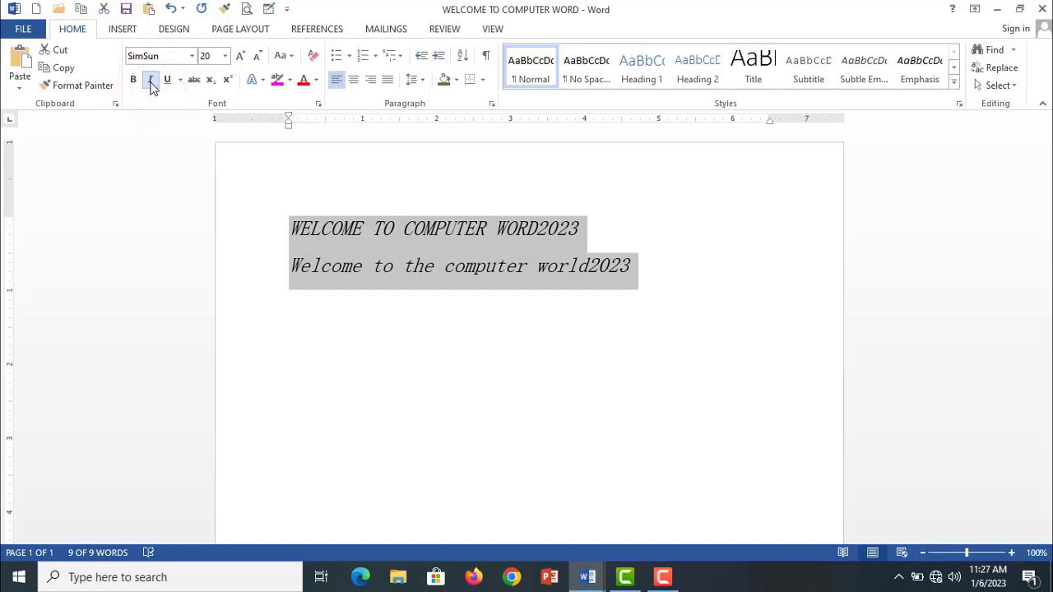
left_click(150, 83)
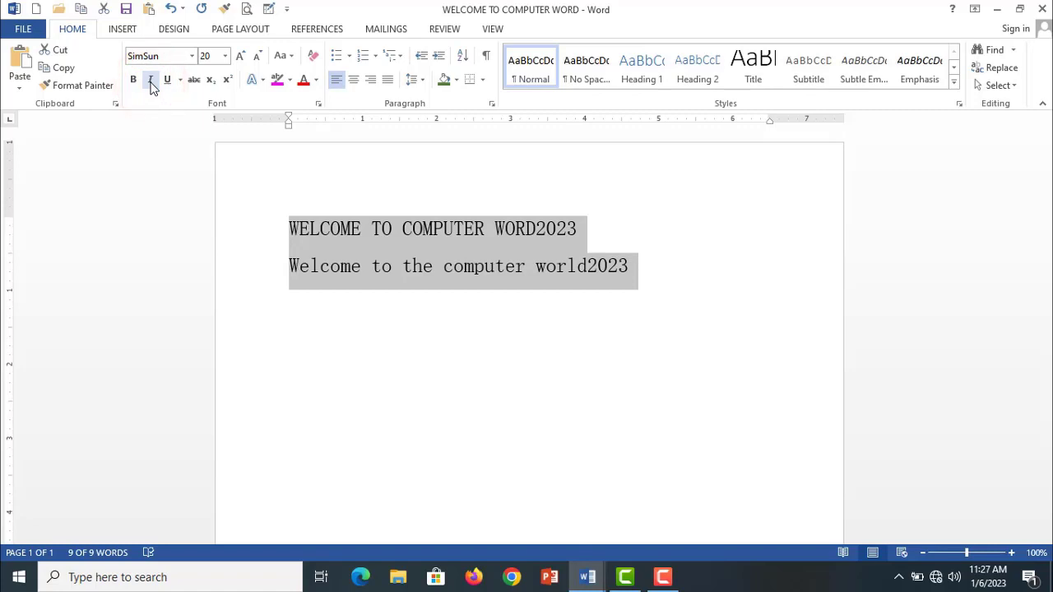
left_click(151, 82)
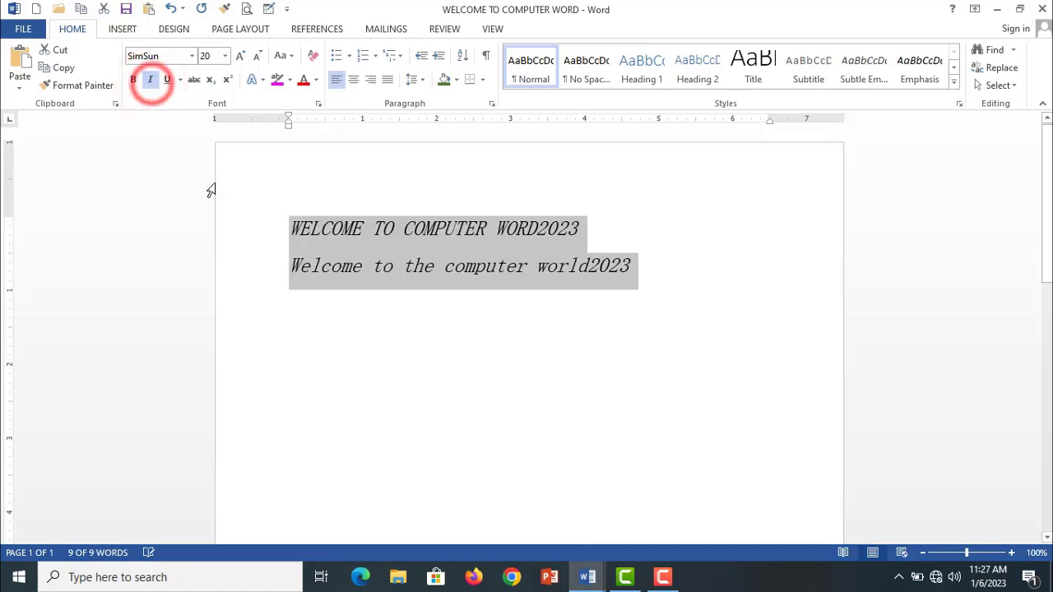
left_click(151, 82)
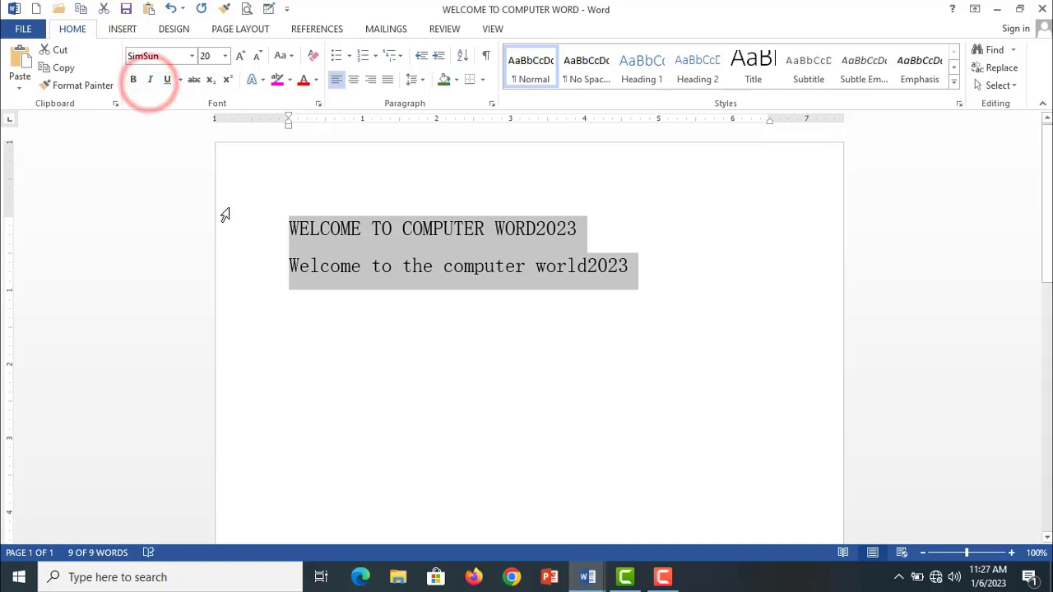
left_click(400, 244)
- Underline the word "WORD2023" in the heading
left_click_drag(576, 229, 496, 230)
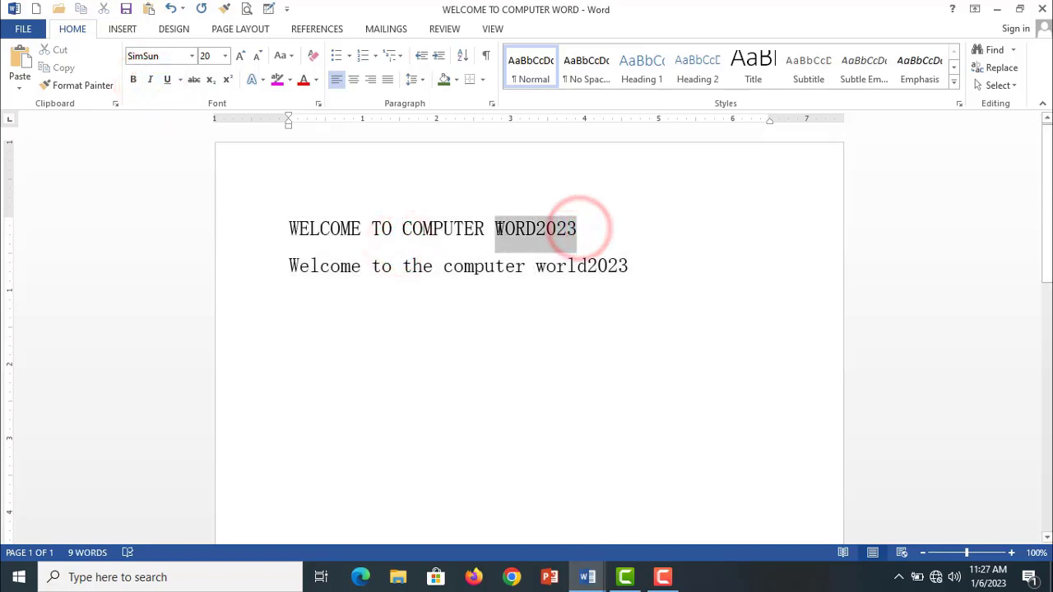
left_click(166, 81)
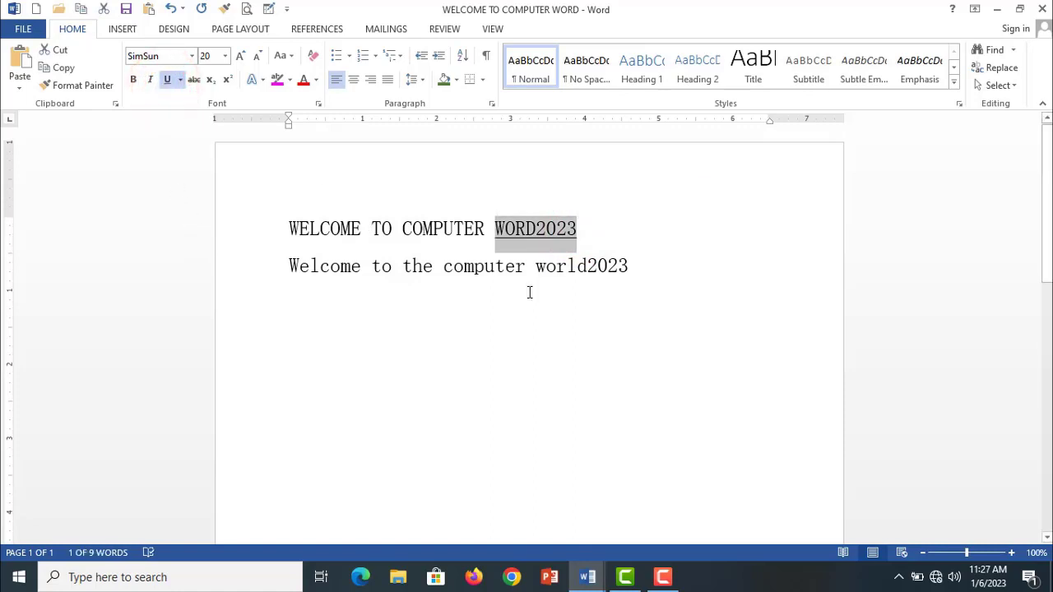
left_click(527, 322)
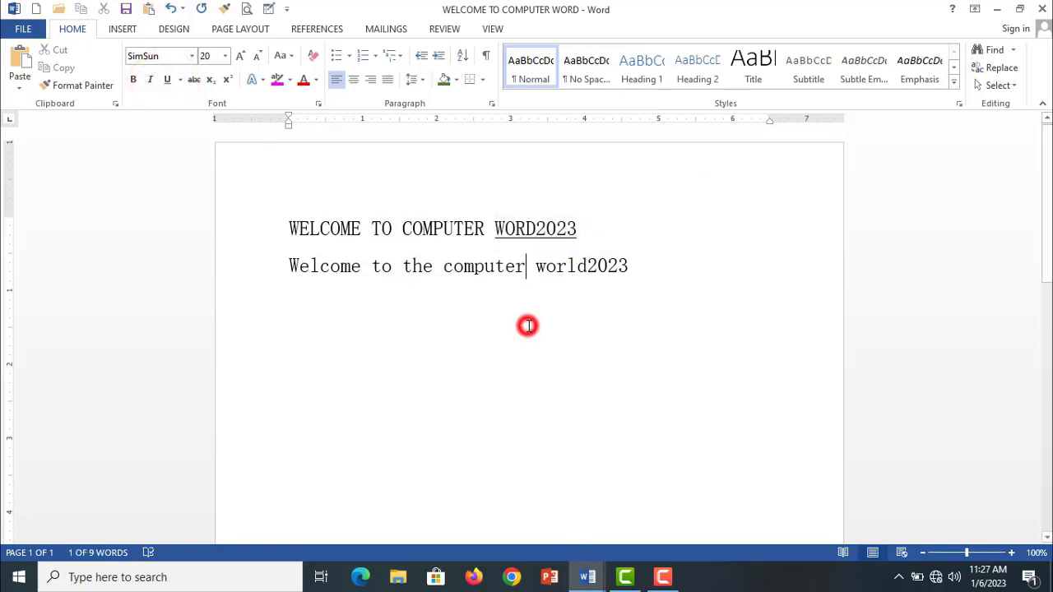
- Add a new line reading "BOLD ctrl+b" below the second line of text
left_click(648, 277)
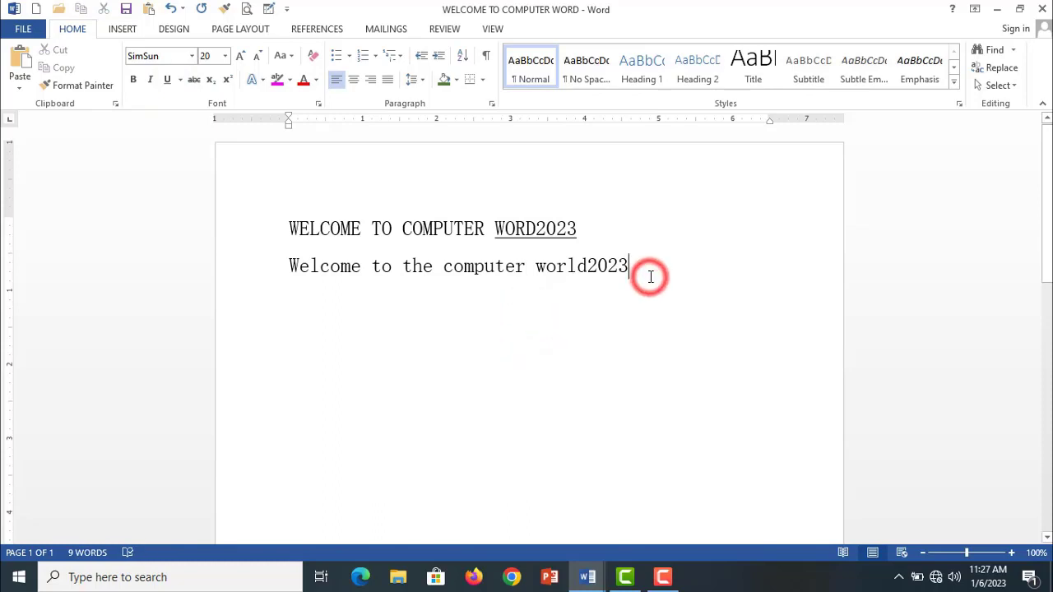
key("Return")
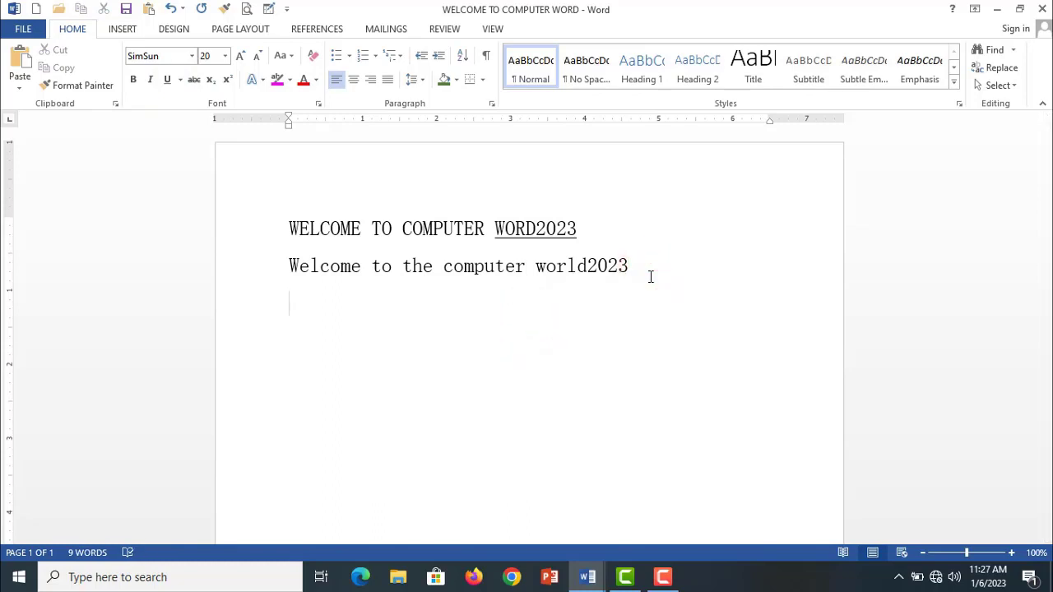
type("BOLD")
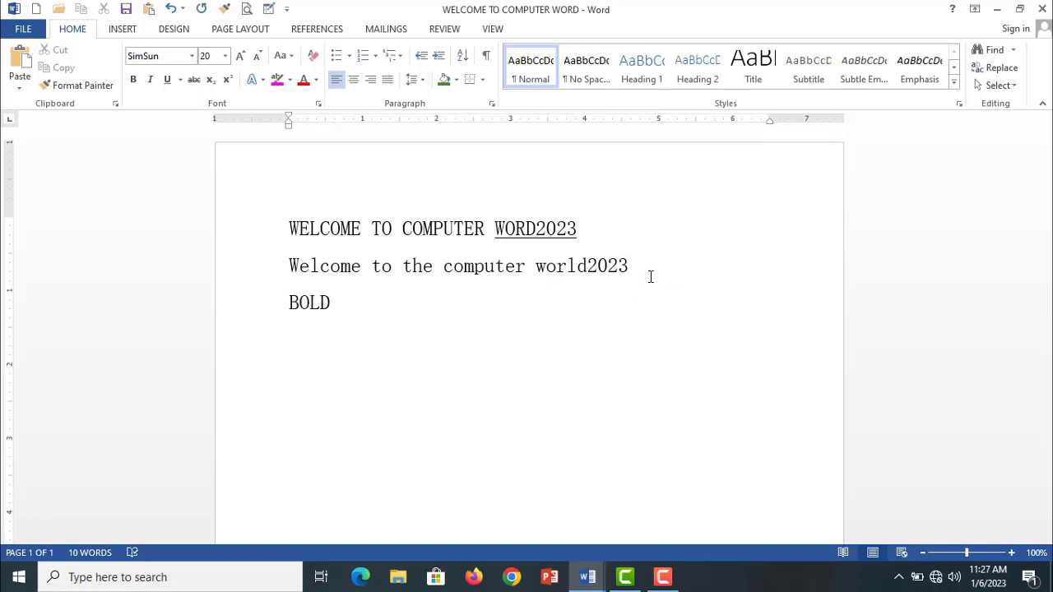
type(" ctrl+B")
key("BackSpace")
type("b")
key("Return")
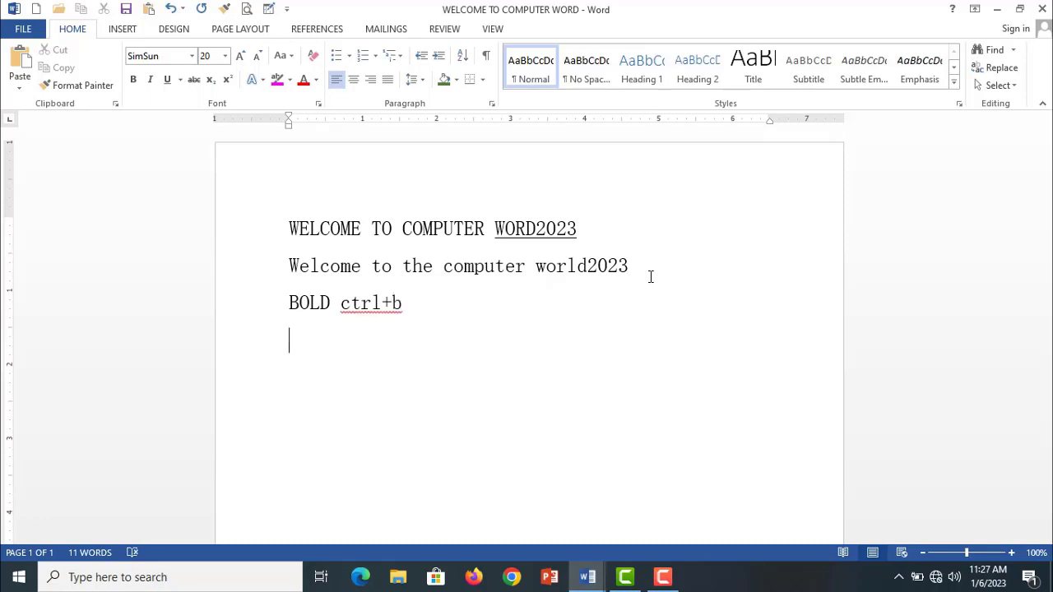
- Write "Italic ctrl+i" on the line below the bold shortcut note
type("Italic ctrl")
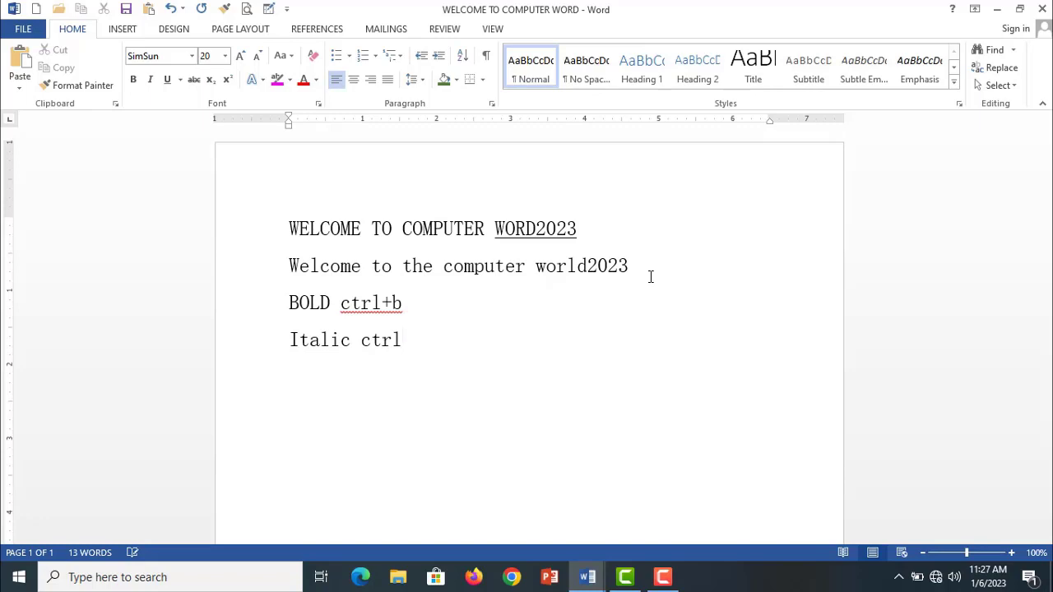
type("+i")
key("Return")
- Write "Underline ctrl+u" on the line below the italic shortcut note
type("Under")
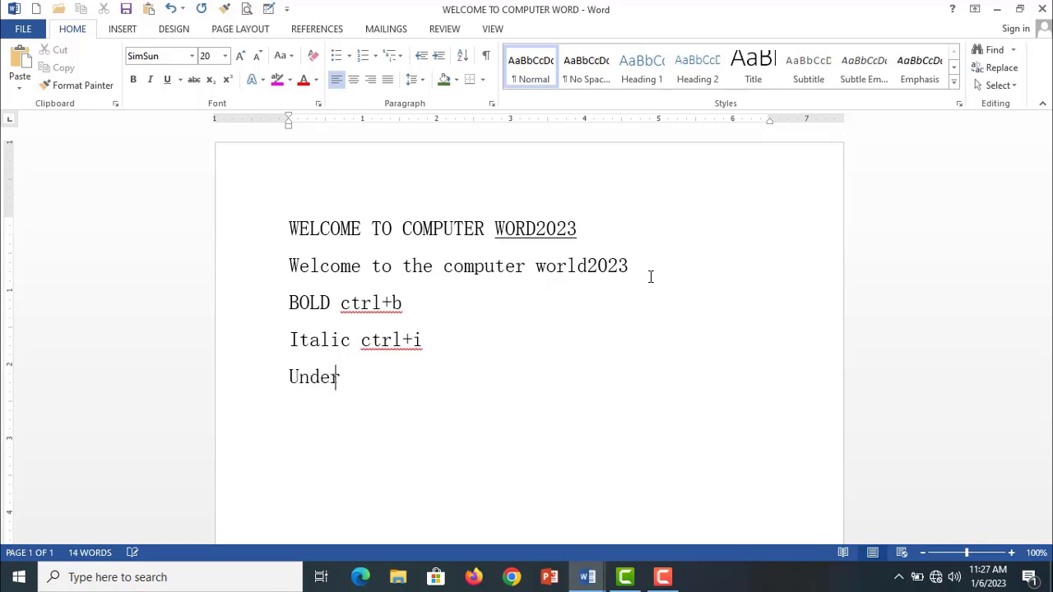
type("line ctrl")
type("+u")
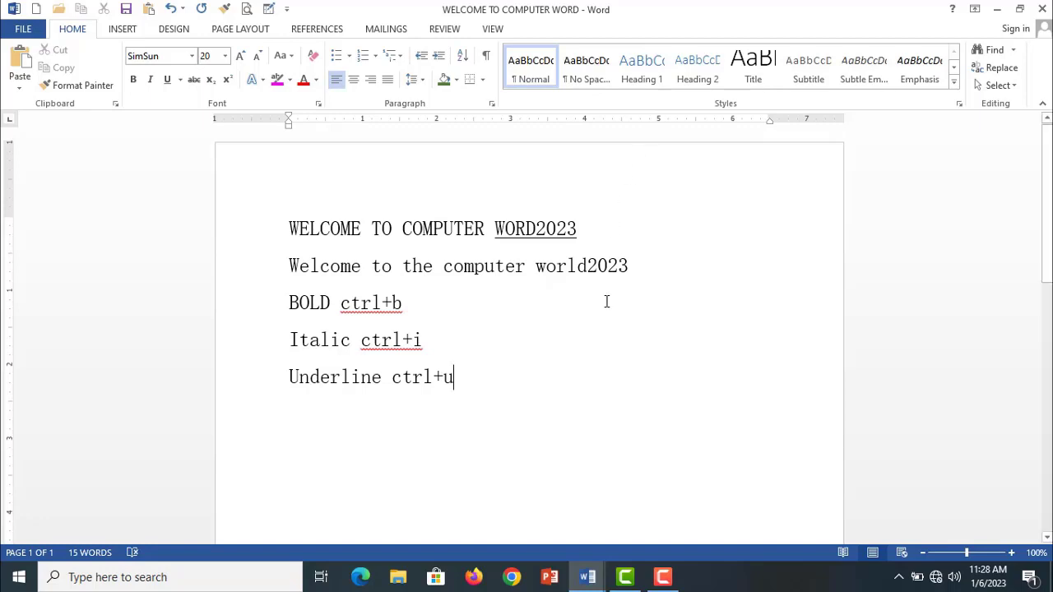
- Search Windows for "on" and open the On-Screen Keyboard
left_click(212, 576)
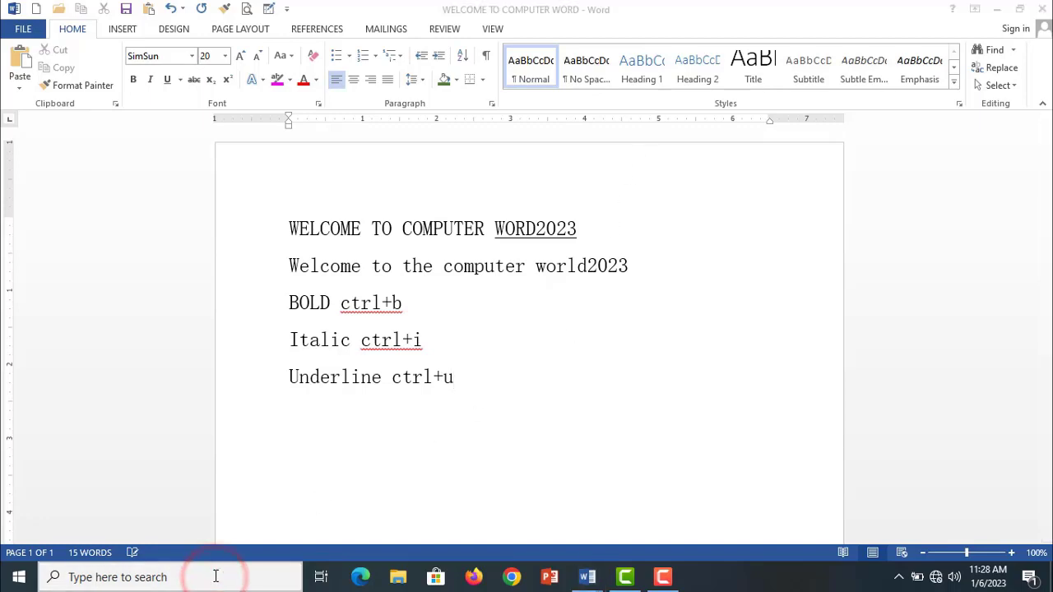
type("on")
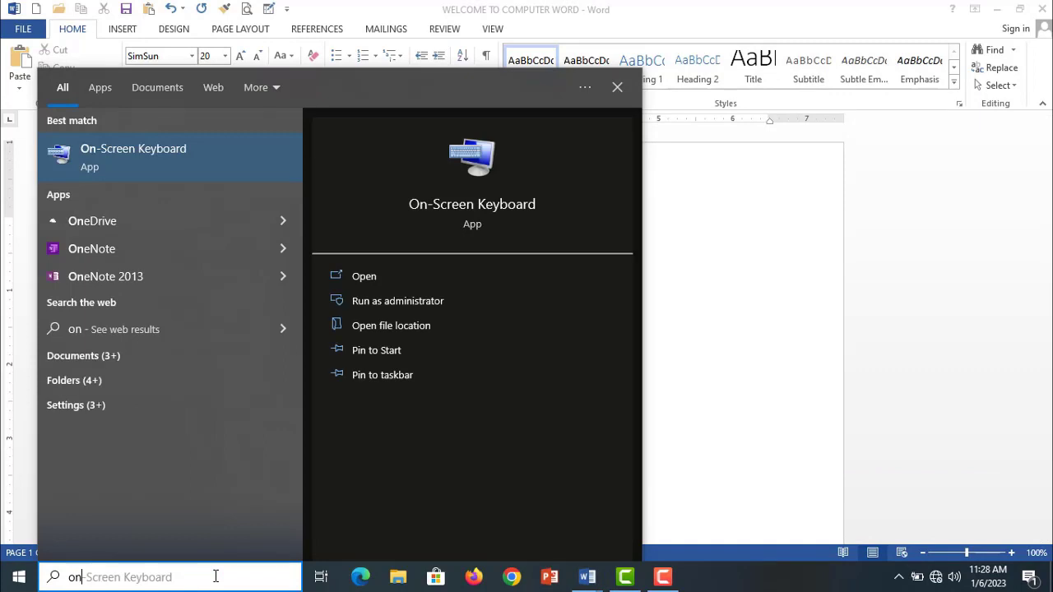
left_click(133, 171)
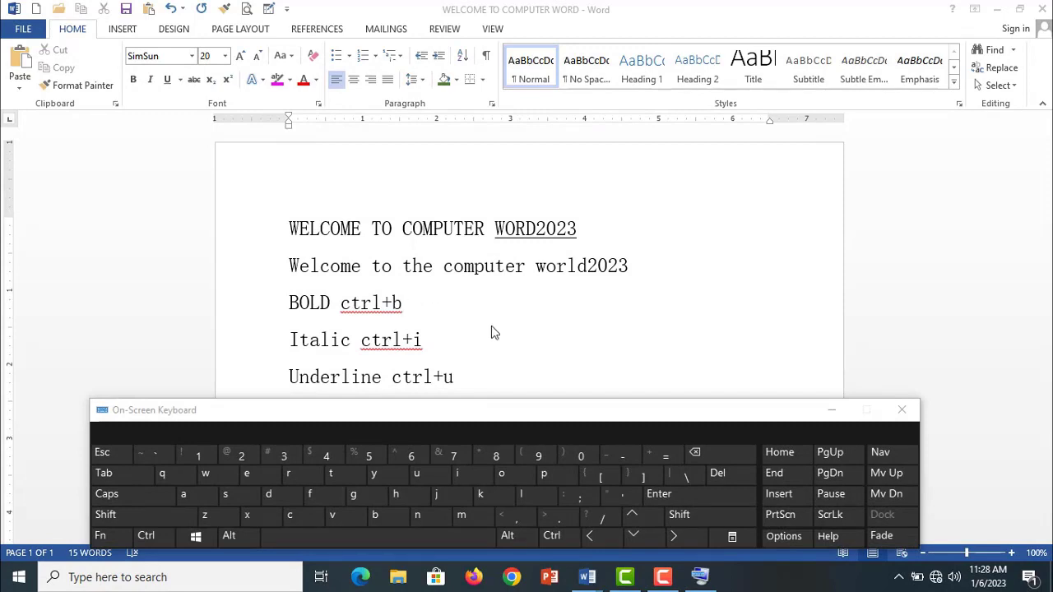
- Make the heading and the line below it bold using the On-Screen Keyboard
left_click_drag(627, 266, 297, 234)
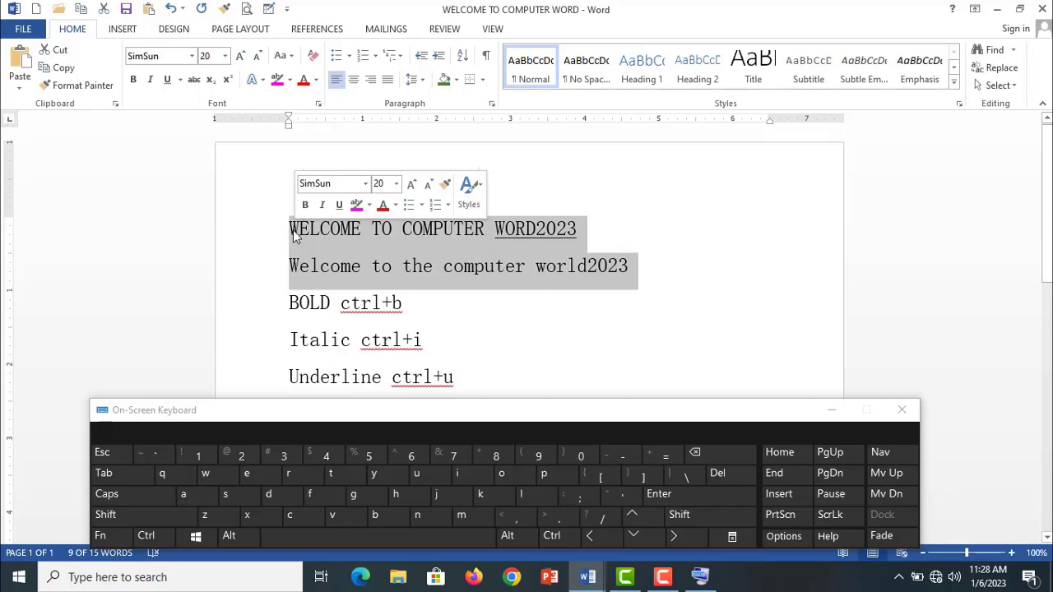
key("ctrl")
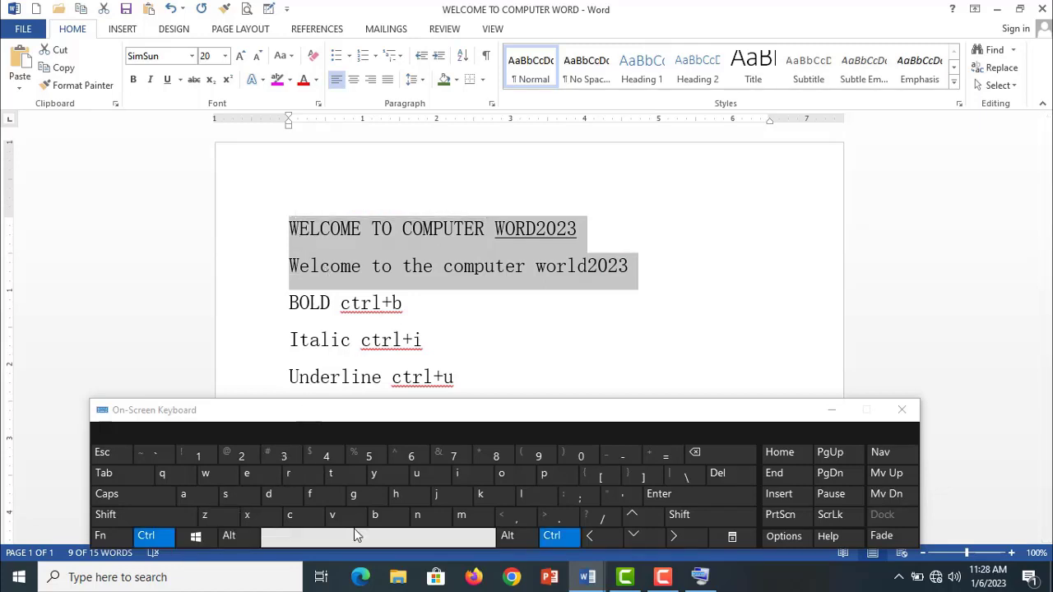
left_click(378, 516)
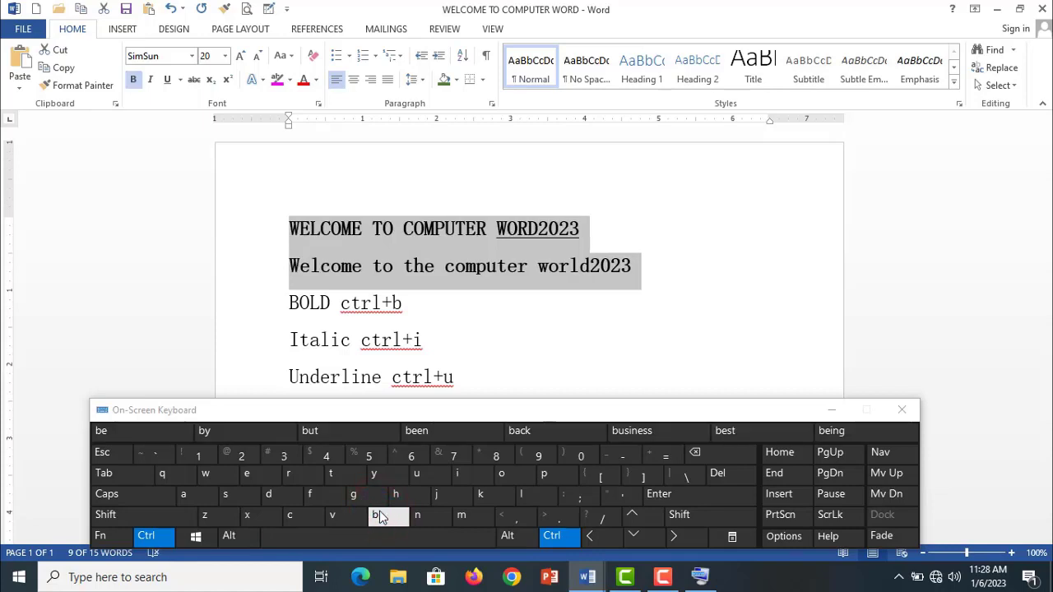
left_click(379, 514)
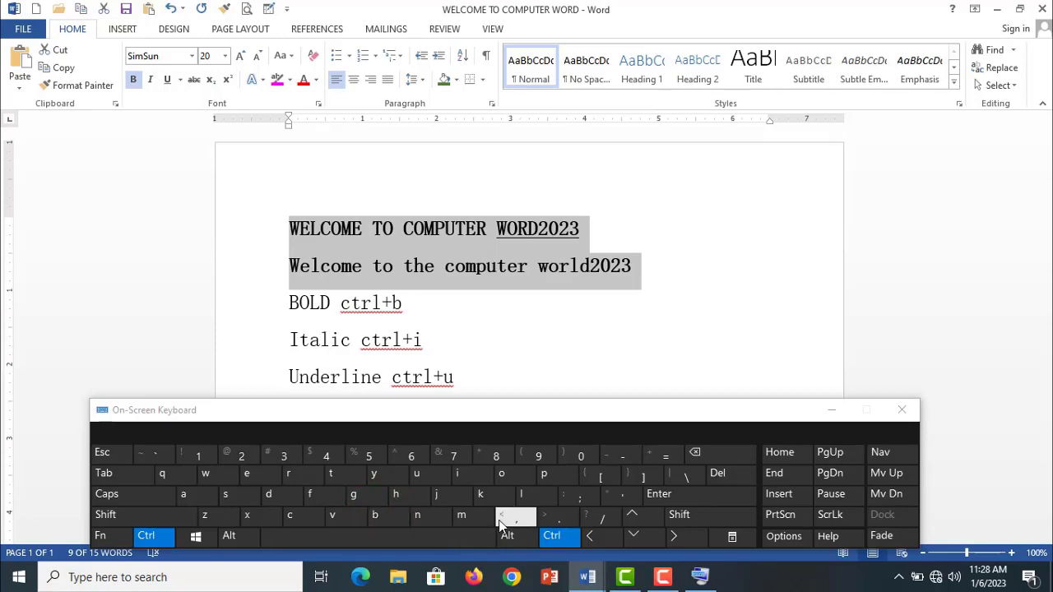
- Make the heading and the line below it italic using the On-Screen Keyboard
left_click(458, 476)
left_click(458, 476)
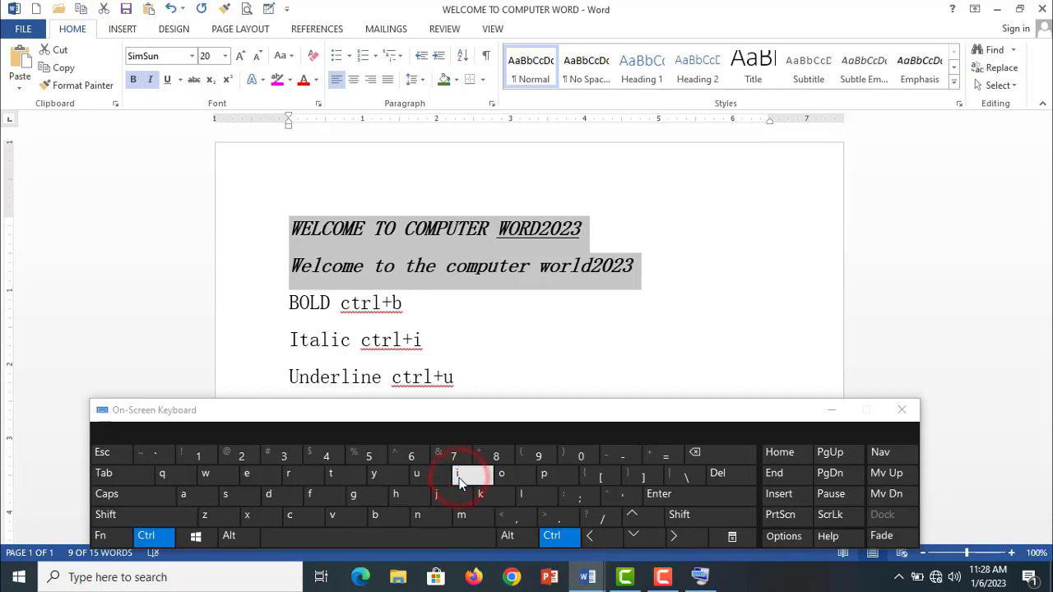
left_click(458, 476)
- Underline the heading and the line below it using the On-Screen Keyboard, and close the keyboard
left_click(420, 477)
left_click(420, 477)
left_click(420, 477)
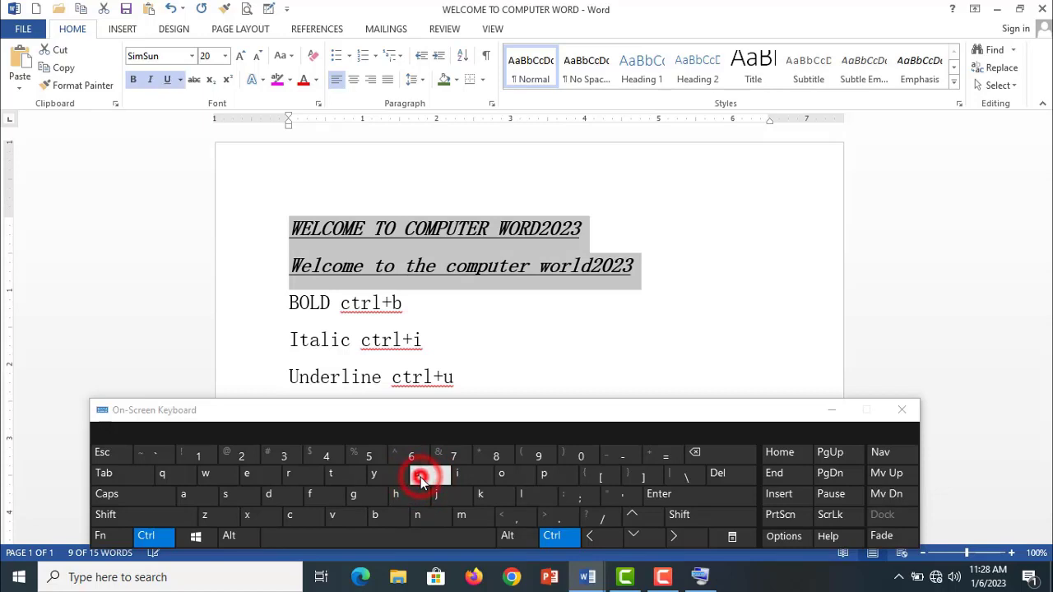
left_click(420, 477)
left_click(420, 477)
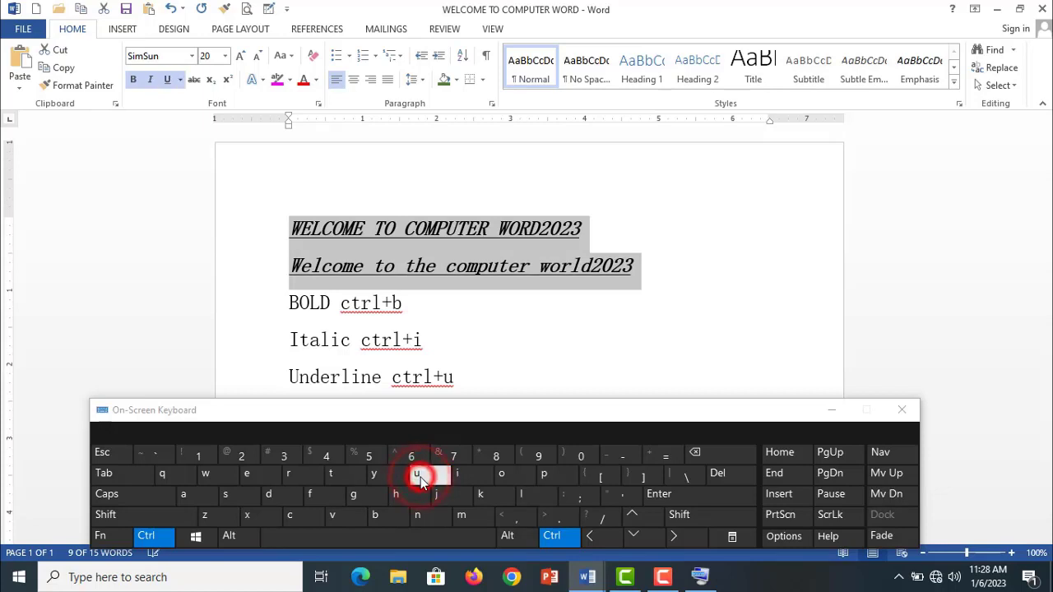
left_click(902, 411)
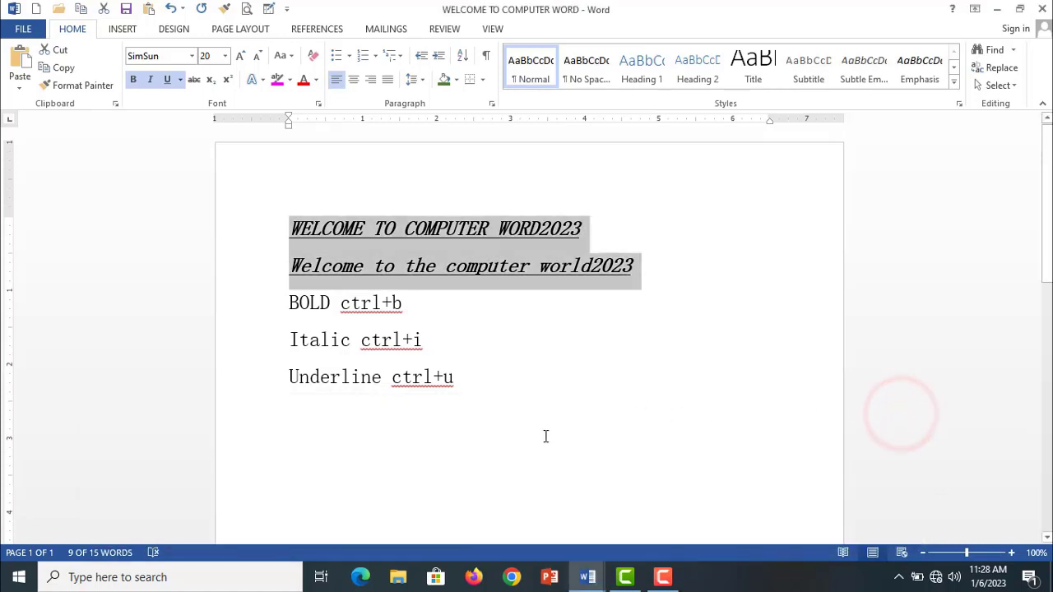
left_click(504, 395)
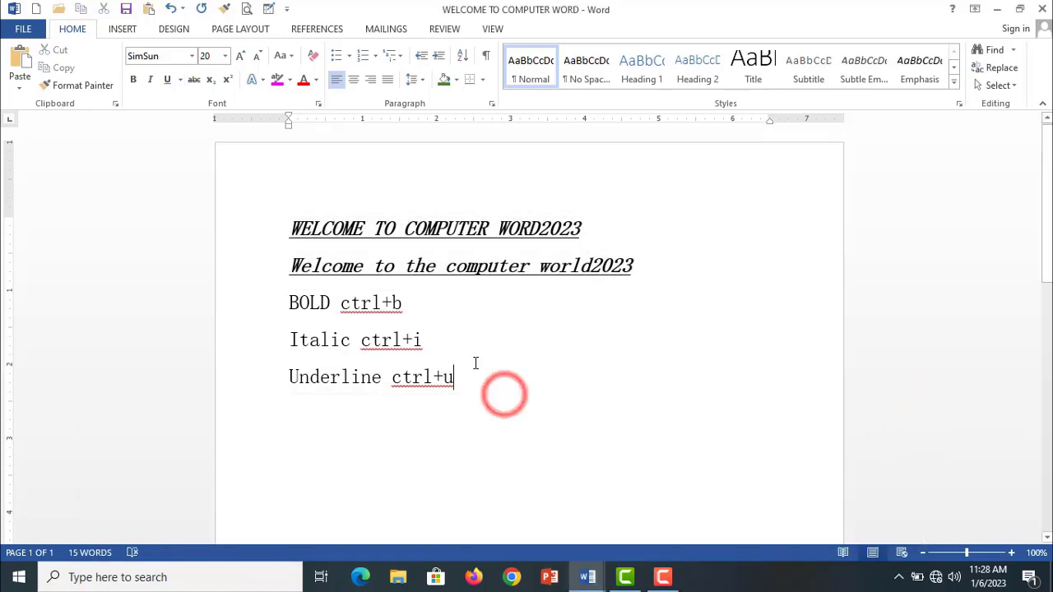
- Remove underline, italic and bold from the heading and the line below it
left_click_drag(646, 266, 289, 224)
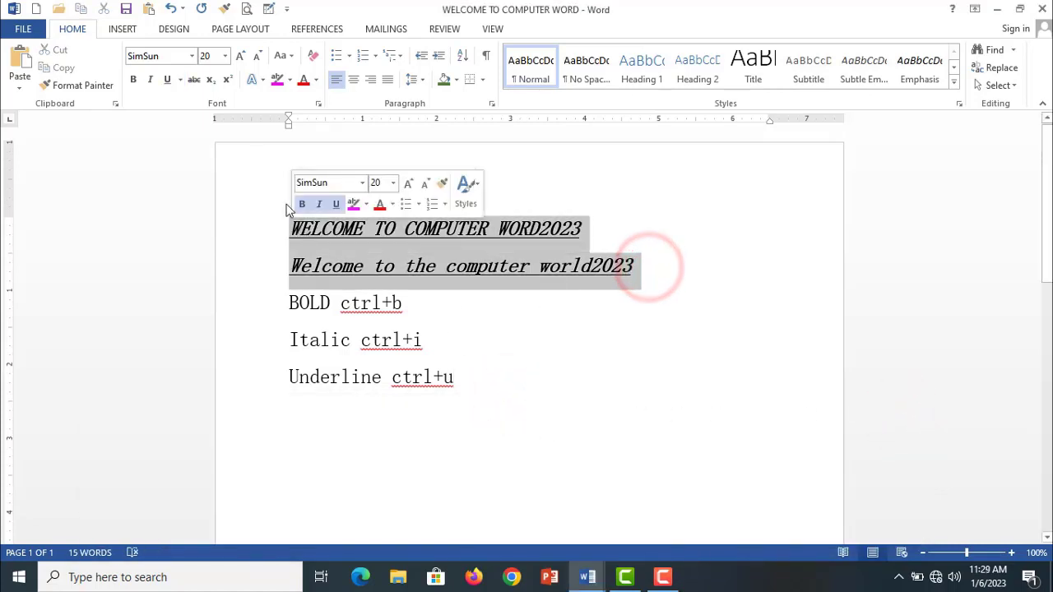
left_click(167, 79)
left_click(150, 79)
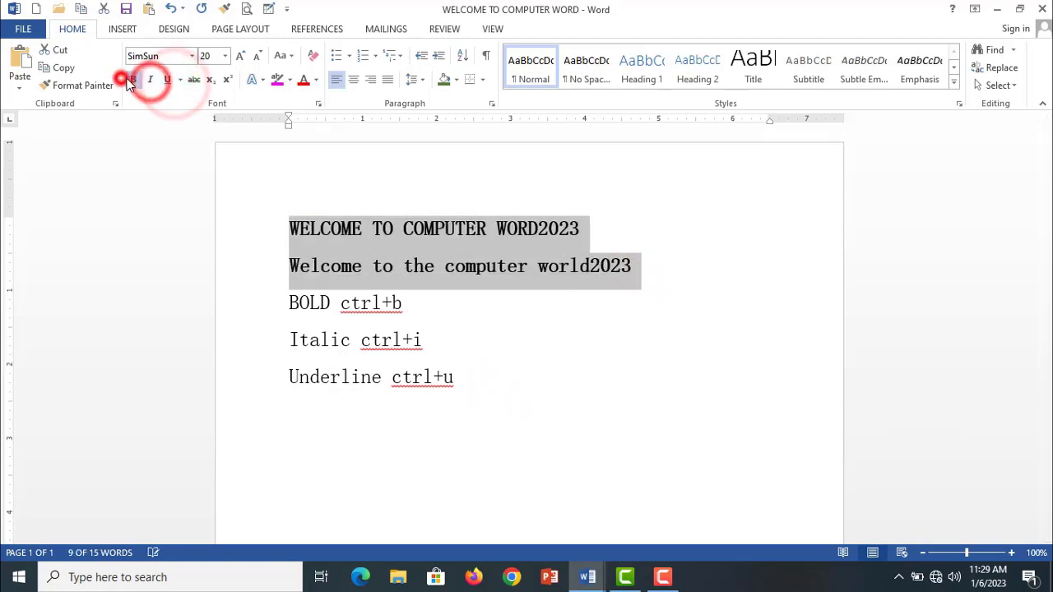
left_click(133, 79)
left_click(132, 79)
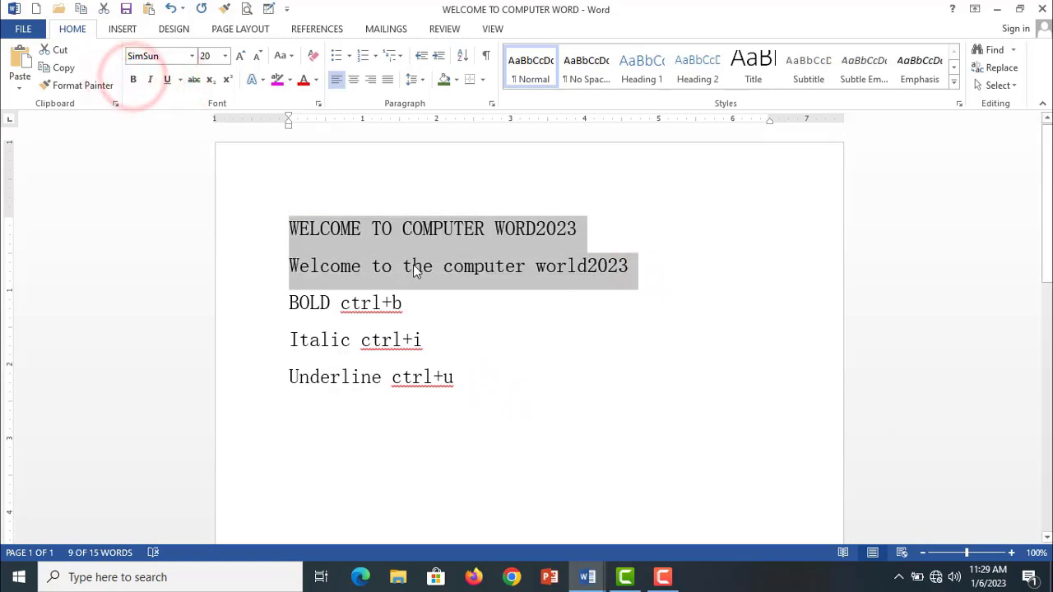
- Delete the three shortcut notes for bold, italic and underline below the welcome lines
left_click_drag(458, 380, 281, 305)
key("Delete")
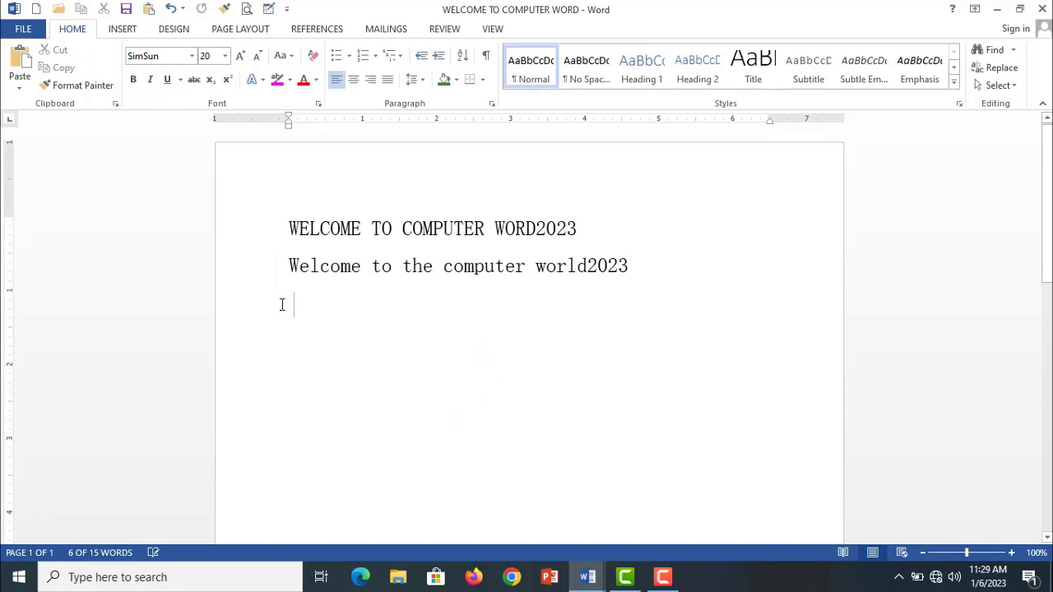
left_click_drag(629, 264, 321, 238)
left_click(354, 284)
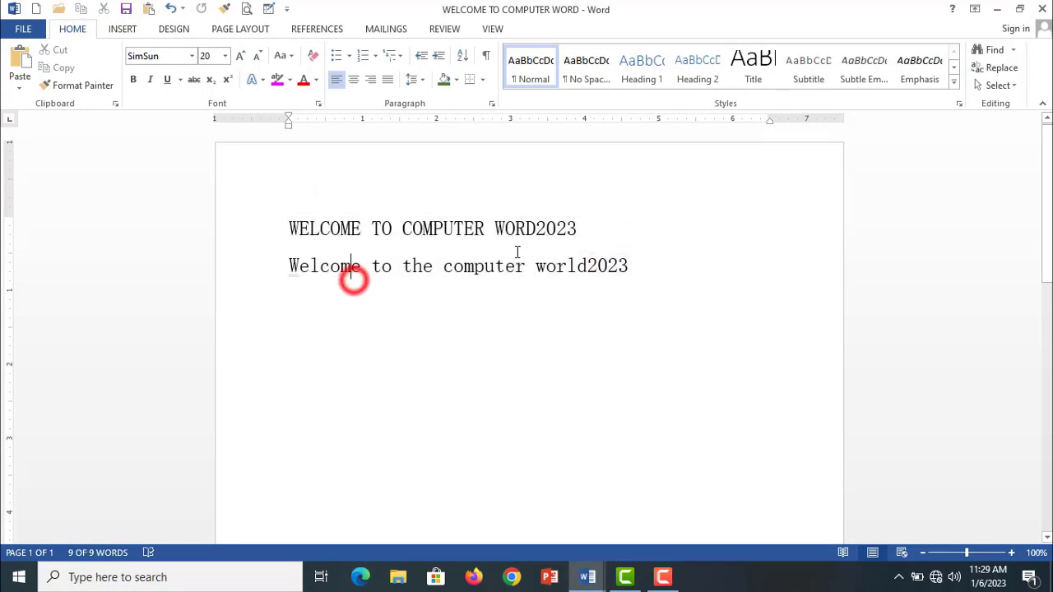
- Apply strikethrough to "COMPUTER WORD2023" in the heading
left_click_drag(575, 228, 403, 230)
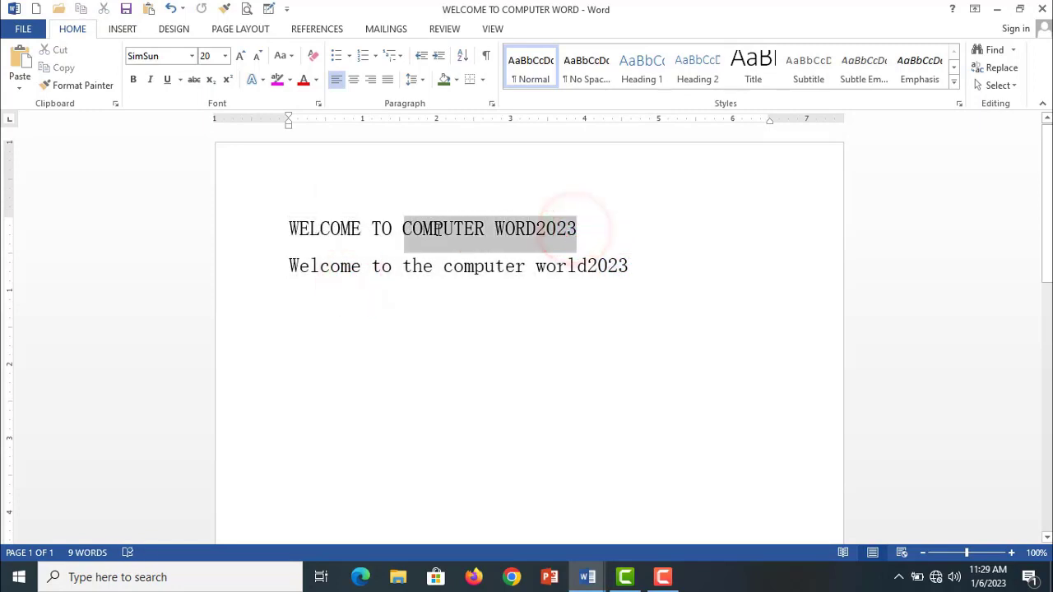
left_click(194, 79)
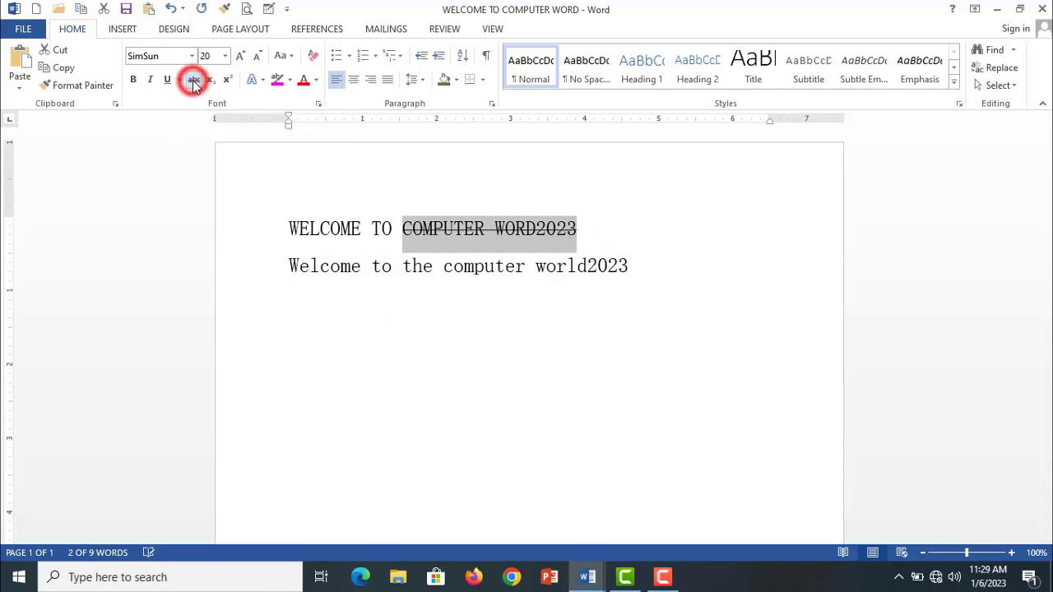
left_click(374, 328)
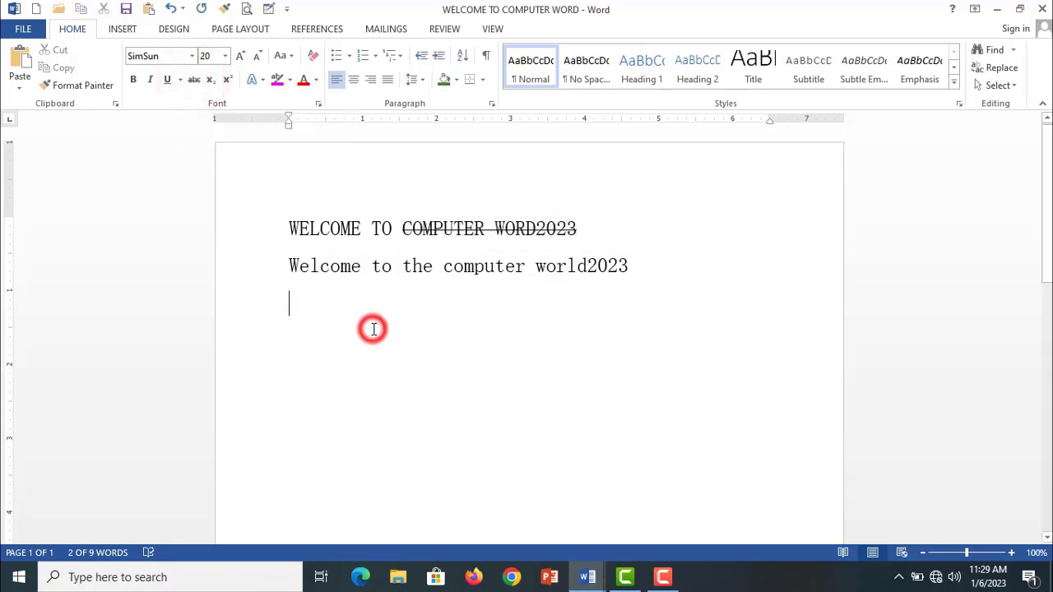
- Remove the strikethrough from "COMPUTER WORD2023" in the heading
left_click_drag(578, 229, 403, 231)
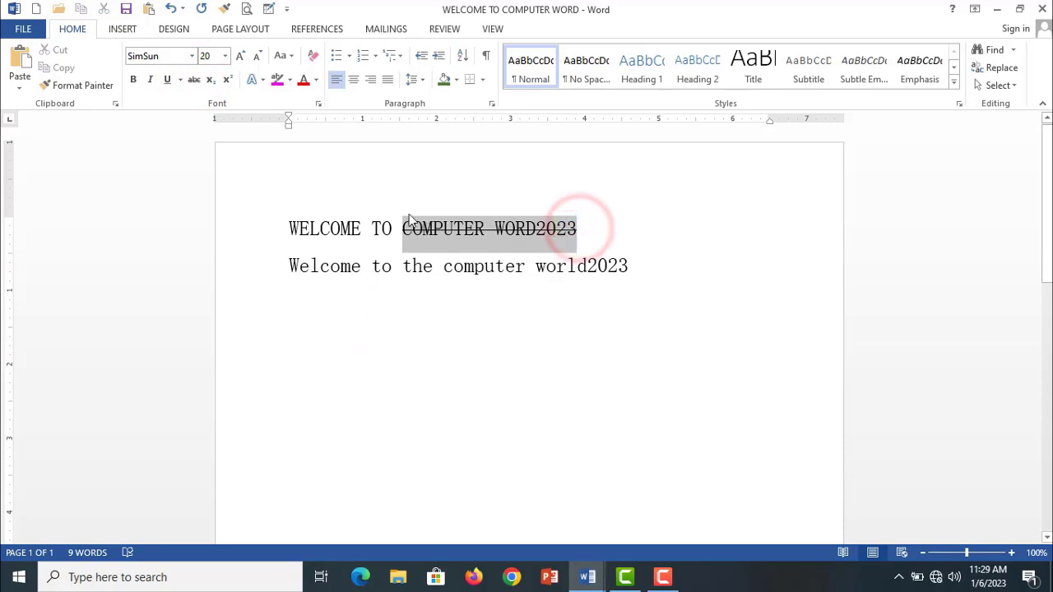
left_click(194, 80)
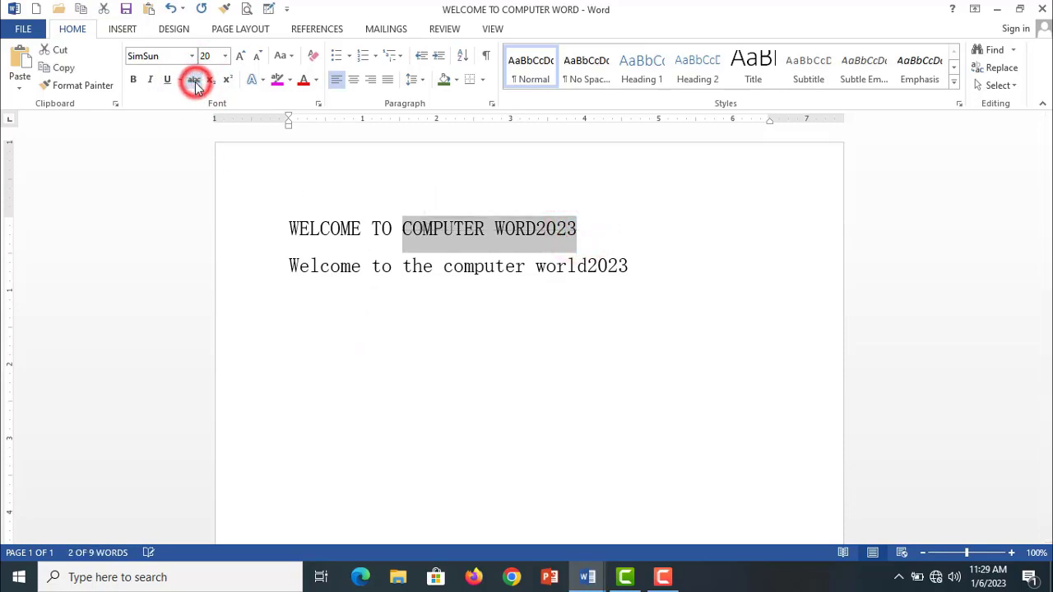
left_click(509, 393)
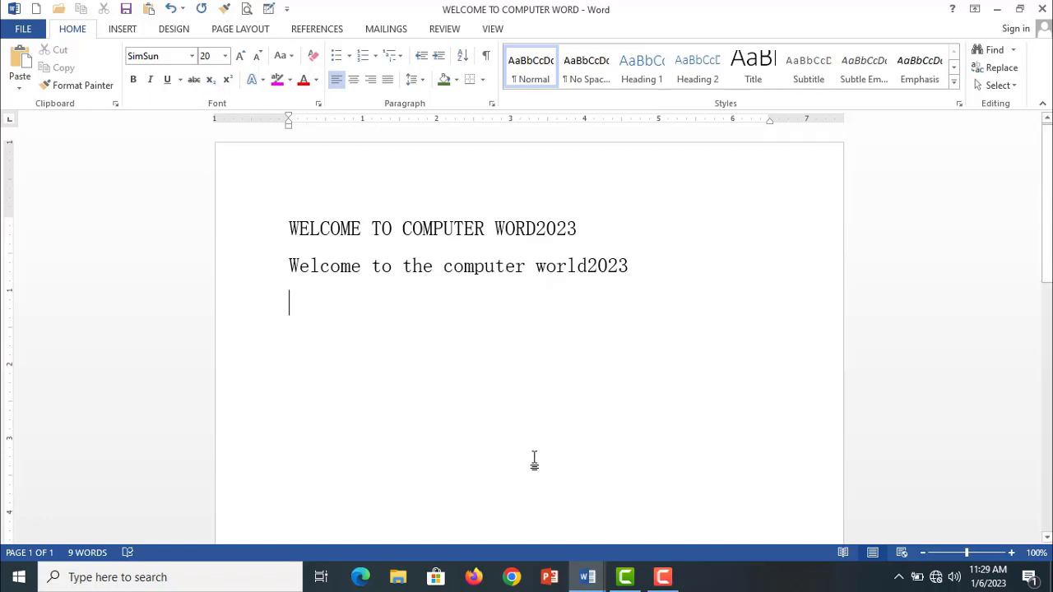
- Enter the chemical formulas H2O and C6H6O20, separated by two spaces, on the line below the two welcome lines
type("H2")
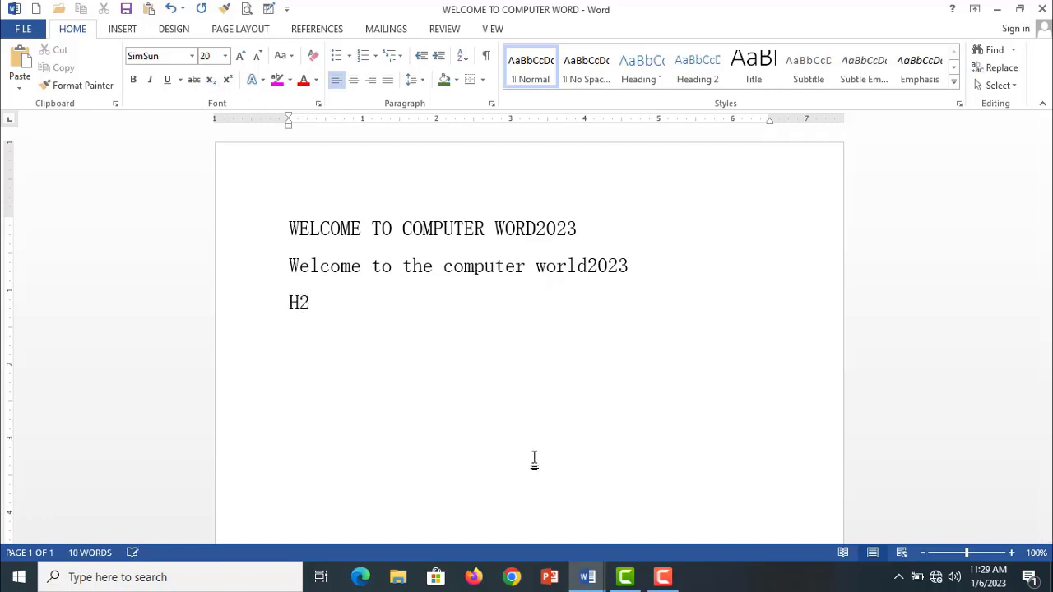
type("0  c6")
key("BackSpace")
key("BackSpace")
type("C6H6020")
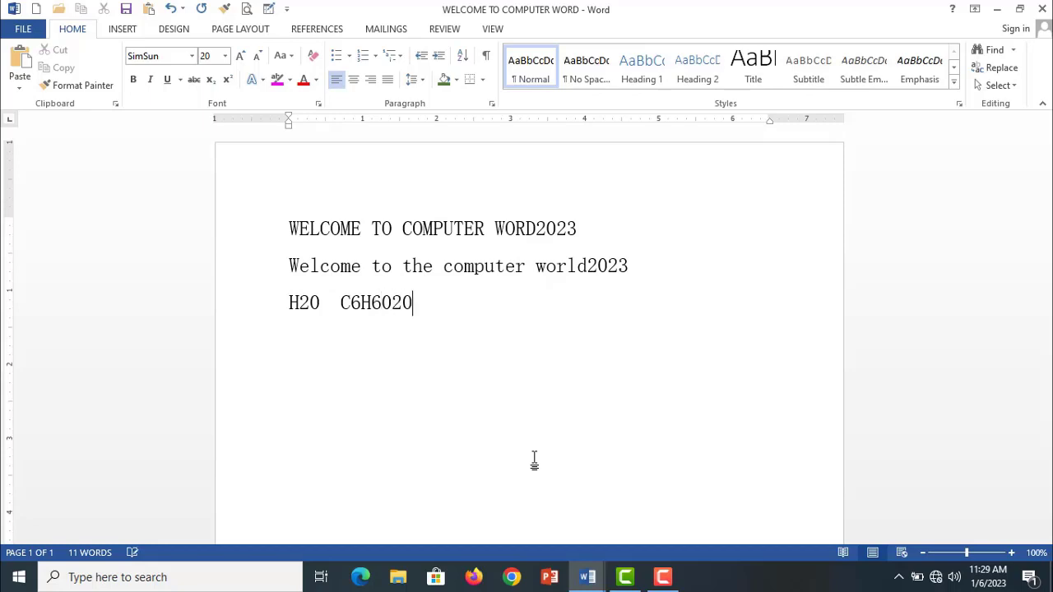
- Format the digits 2, 6, 6 and 20 in the two chemical formulas as subscript
left_click_drag(298, 303, 309, 304)
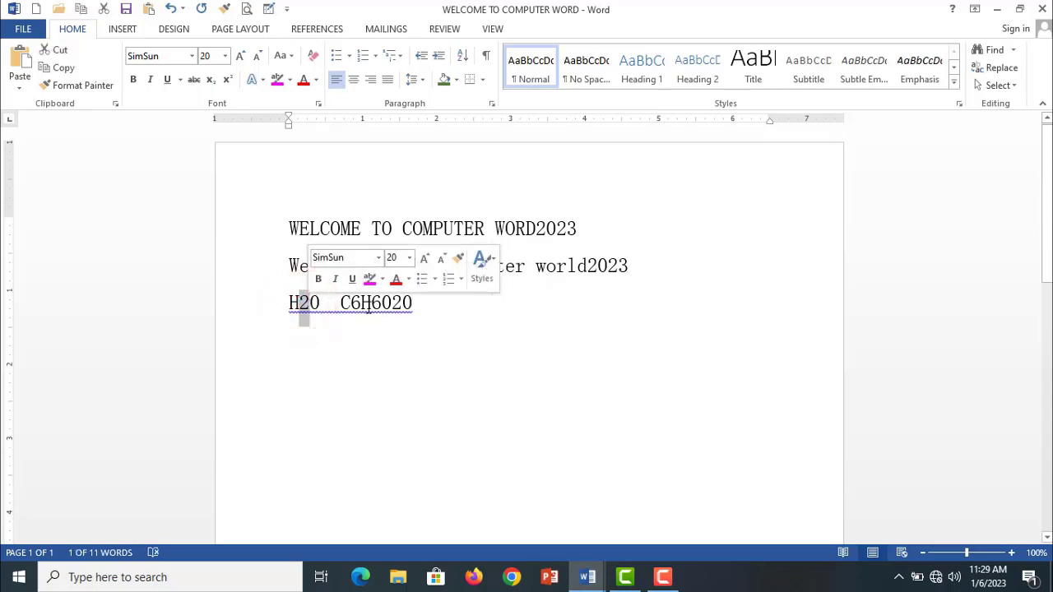
left_click_drag(351, 304, 310, 304)
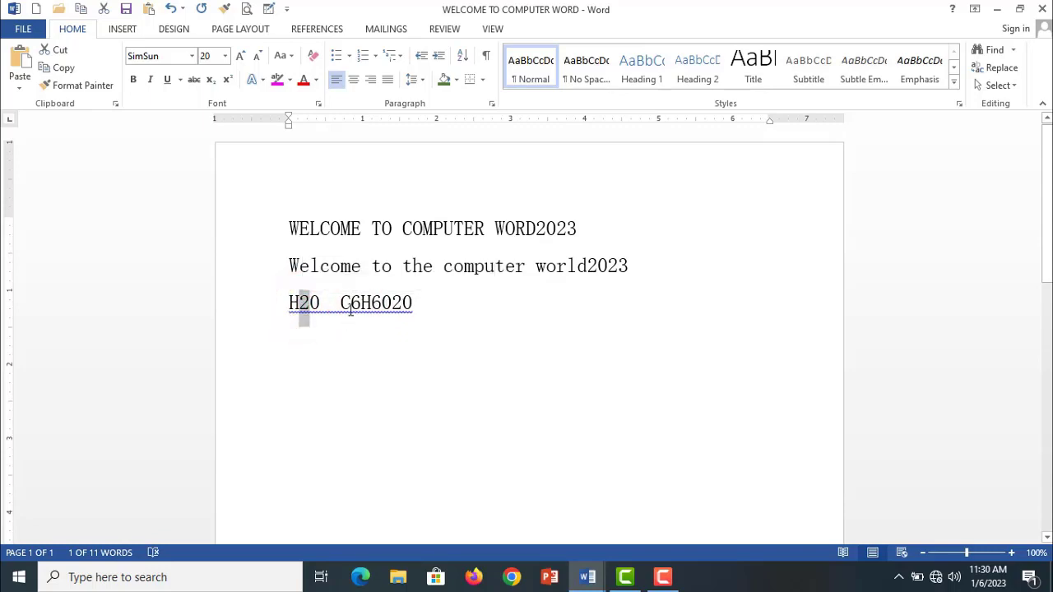
left_click_drag(351, 305, 383, 304)
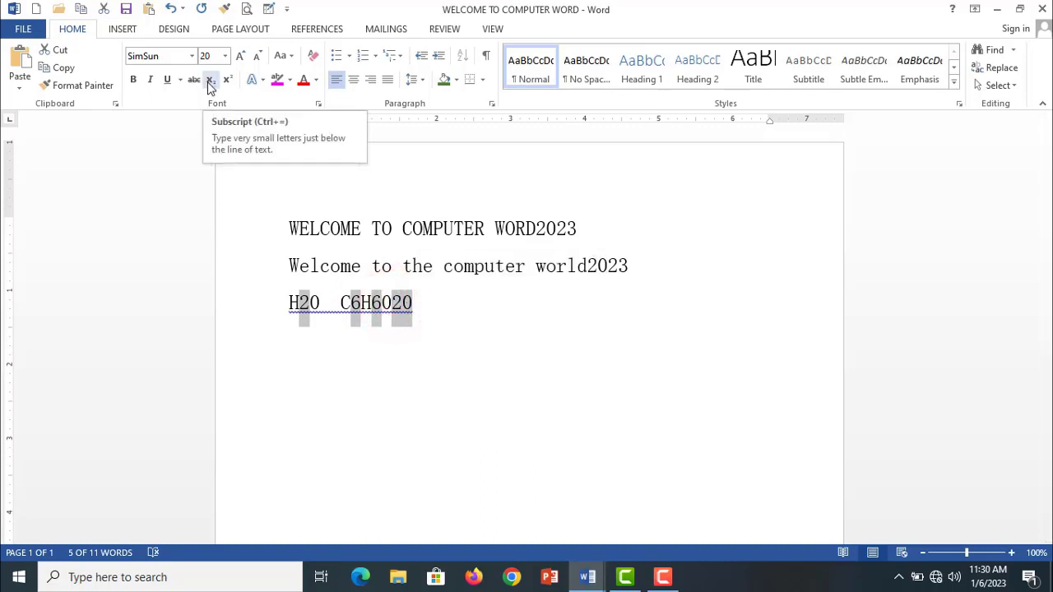
left_click(210, 82)
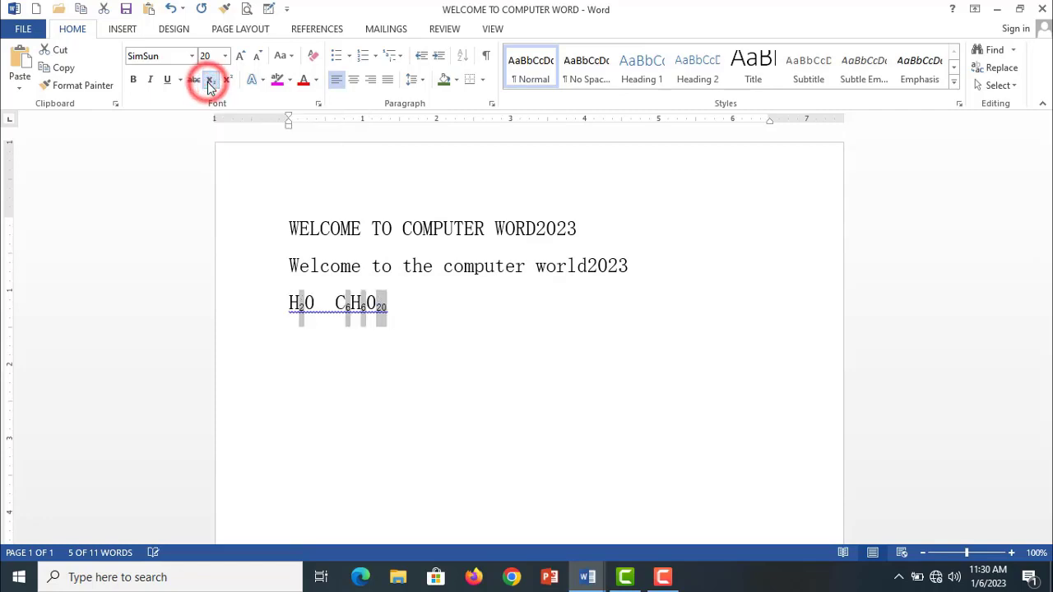
left_click(409, 337)
- Set the font size of the chemical formula line to 36
left_click_drag(411, 318, 275, 304)
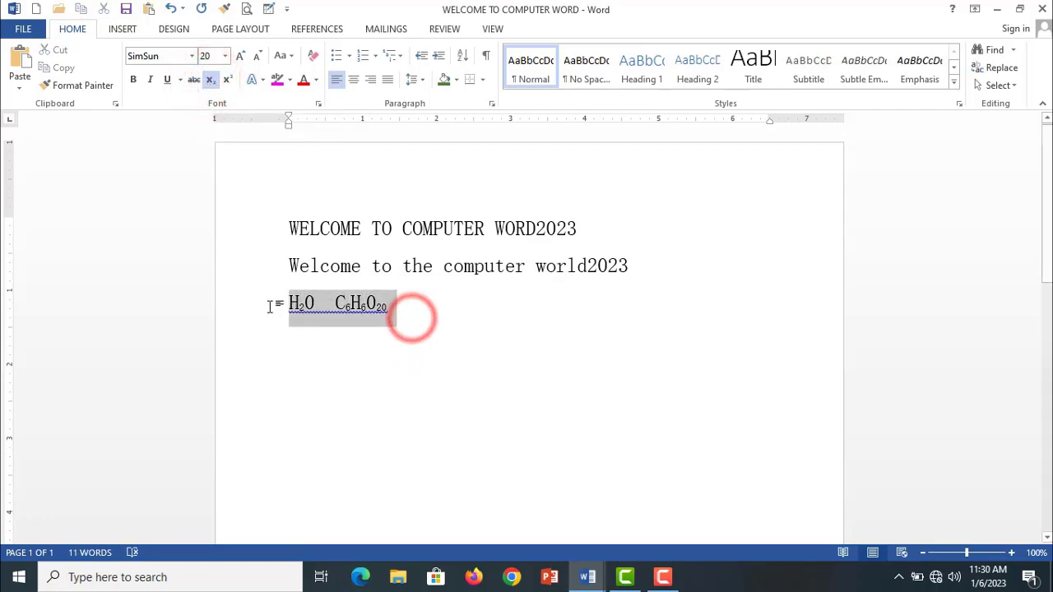
left_click(225, 56)
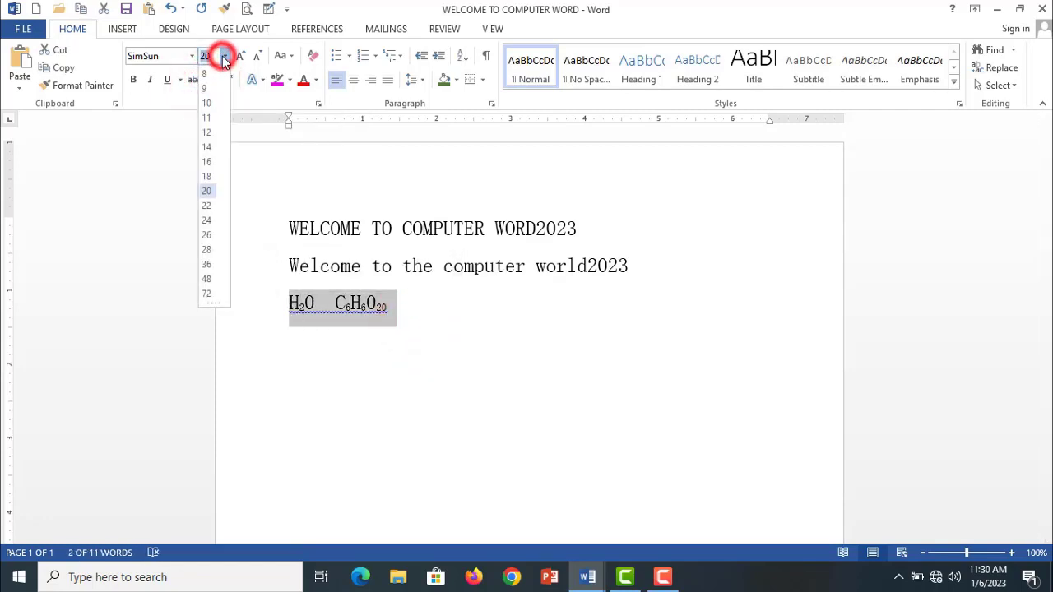
left_click(209, 263)
left_click(503, 329)
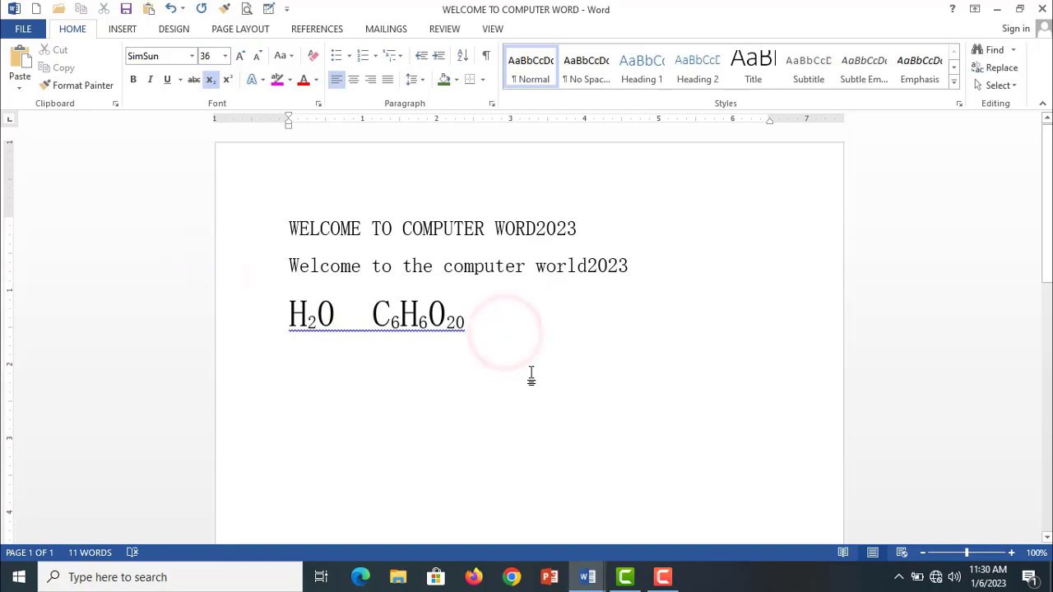
key("Return")
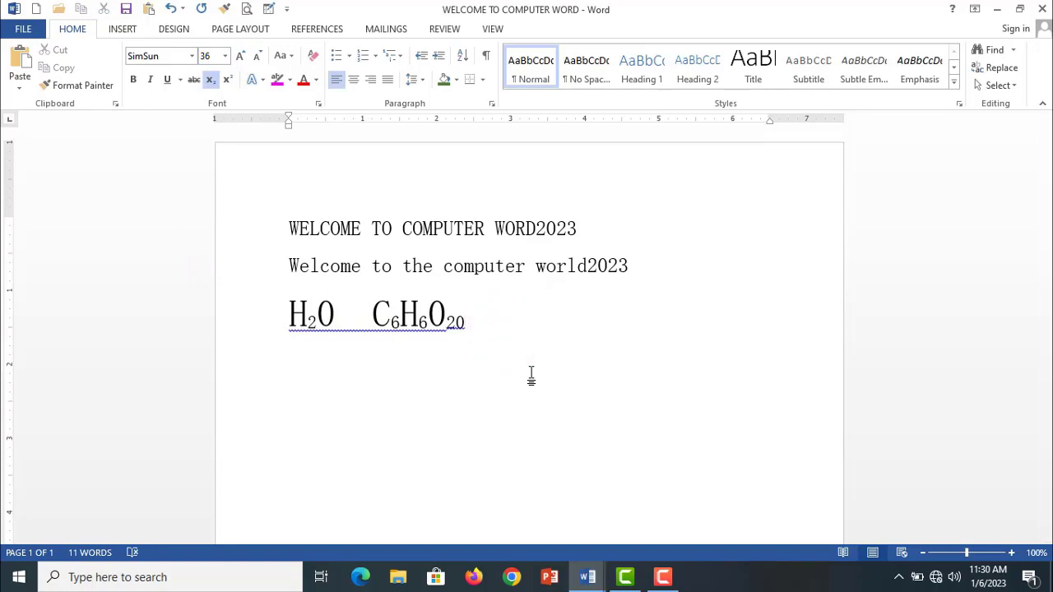
type("a2+b2")
key("BackSpace")
key("BackSpace")
key("BackSpace")
key("BackSpace")
key("BackSpace")
key("BackSpace")
key("BackSpace")
type("a")
key("BackSpace")
- Enter the equation (a+b)2=a2+b2-2ab on a new line below the chemical formulas
key("Return")
type("(a+b)2=a2")
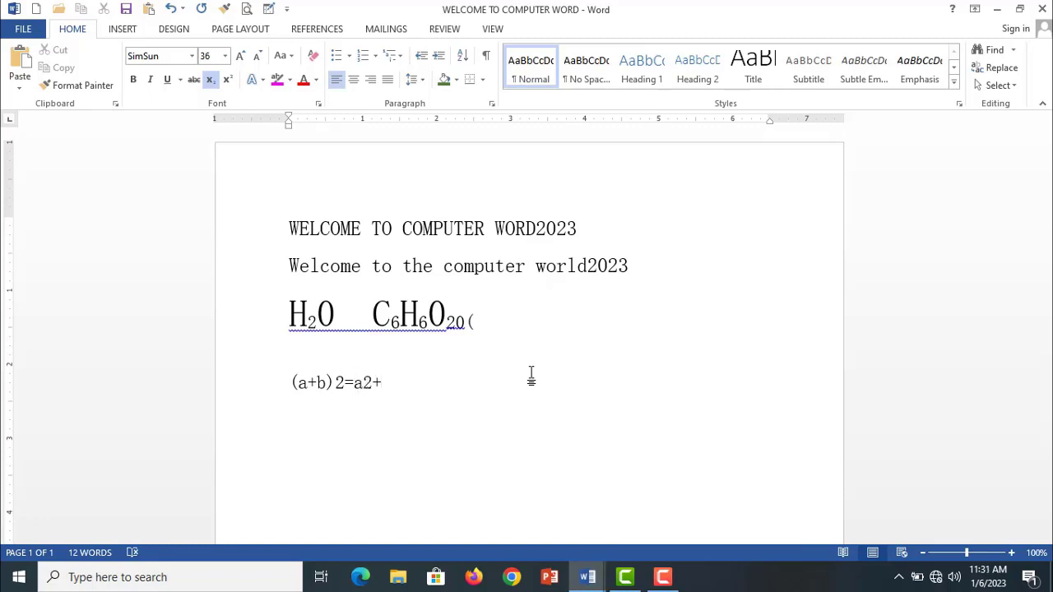
type("+b2-2ab")
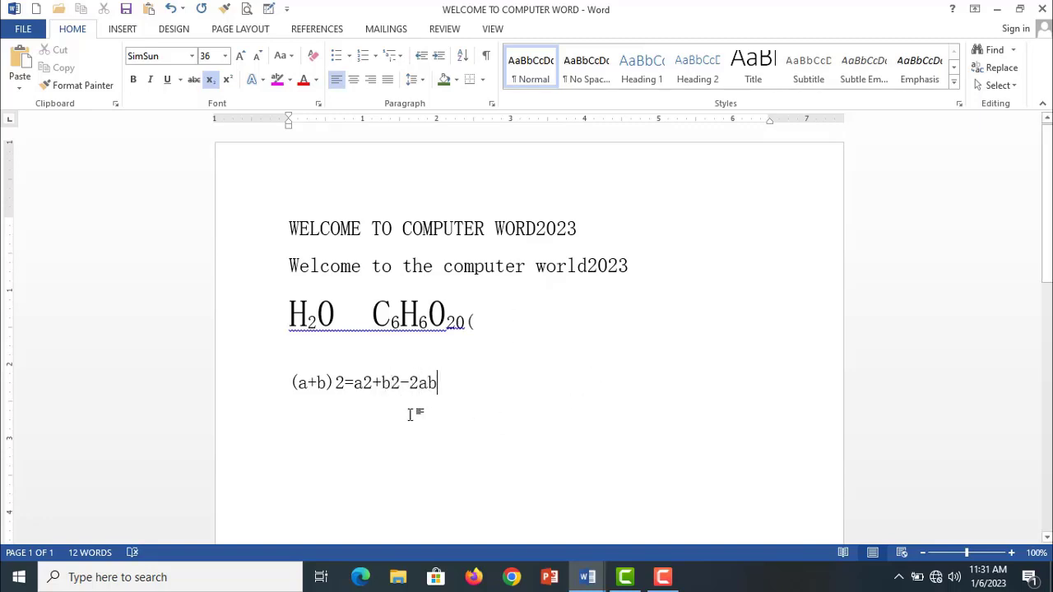
- Format the three exponent 2s after (a+b), a and b in the equation as superscript
left_click(338, 382)
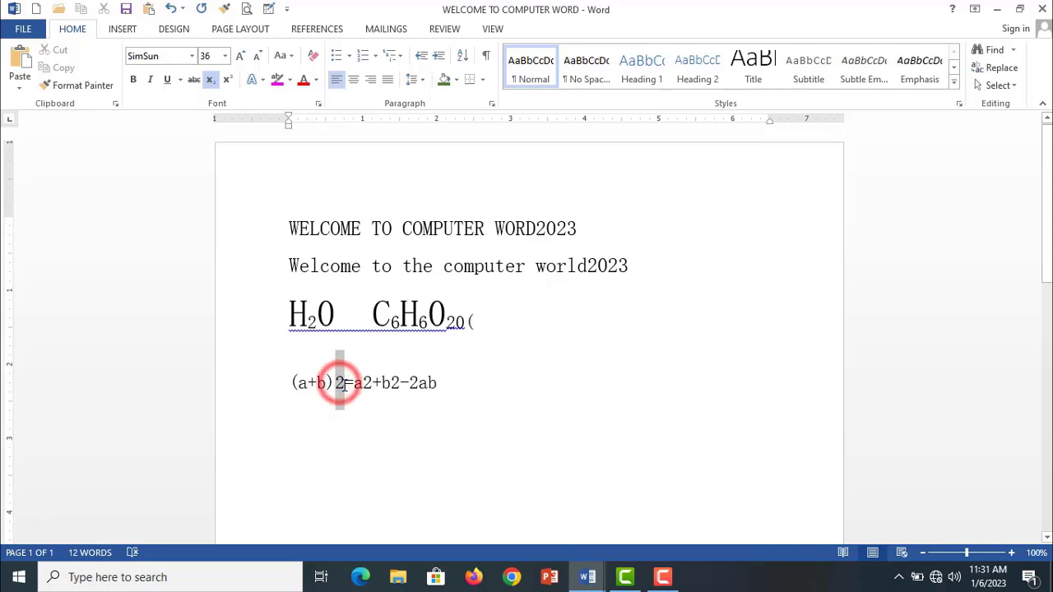
left_click_drag(338, 382, 398, 385)
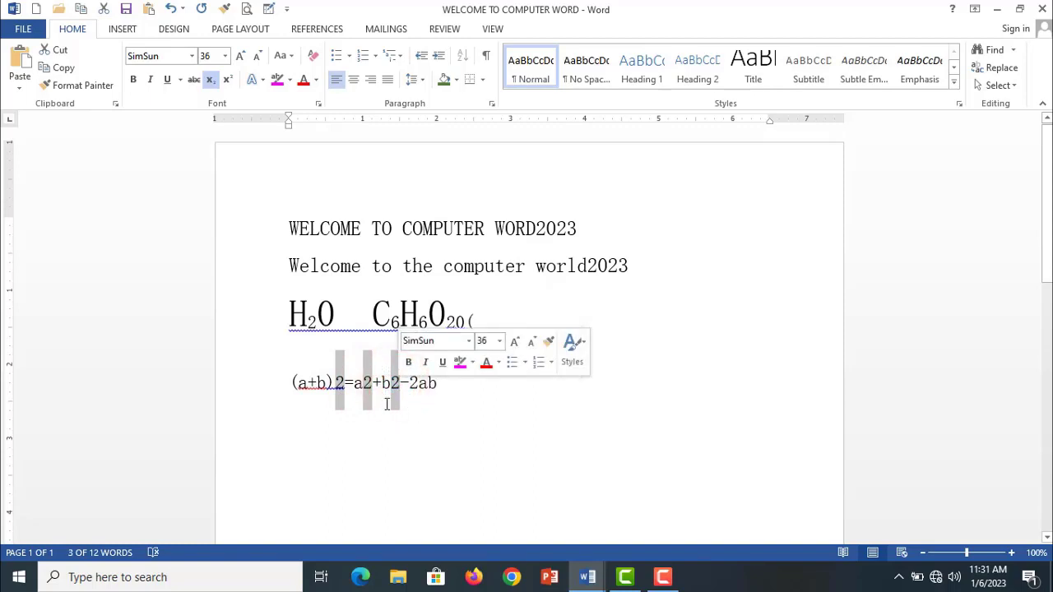
left_click(235, 79)
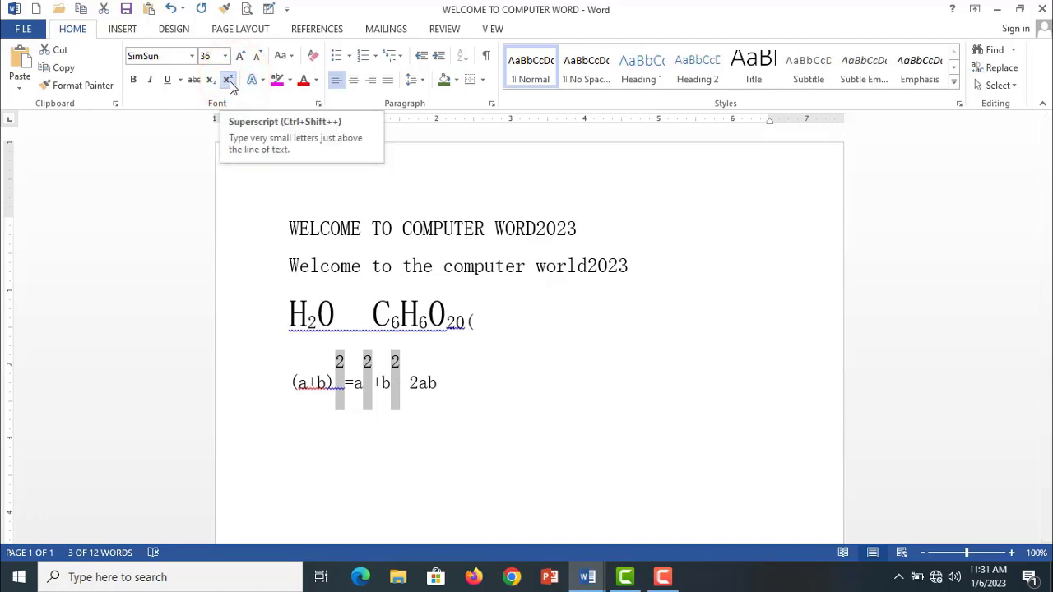
left_click(535, 405)
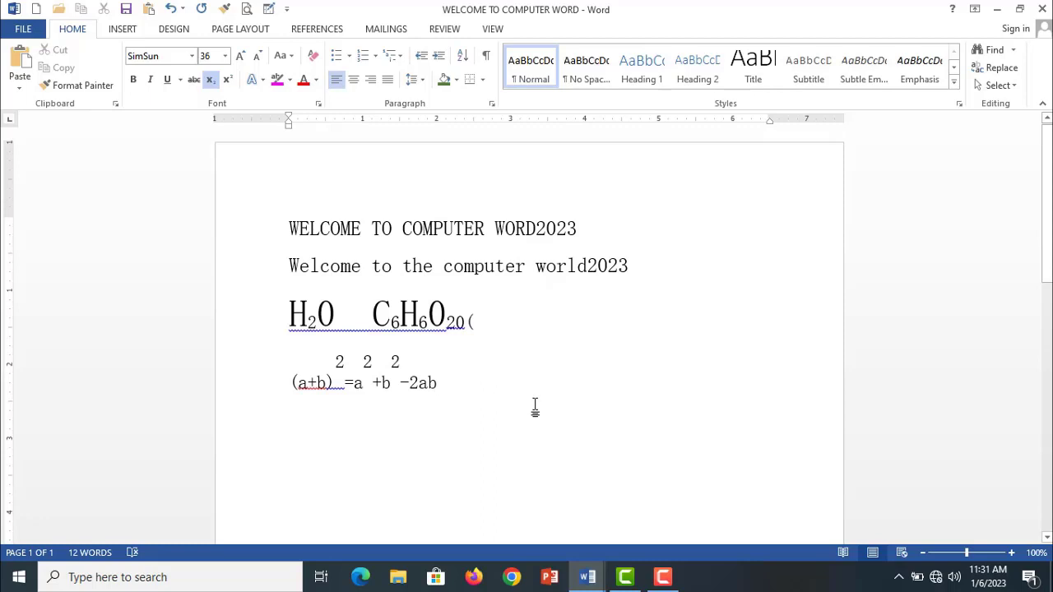
mouse_move(521, 399)
left_mouse_down()
mouse_move(273, 357)
mouse_move(270, 319)
left_mouse_up()
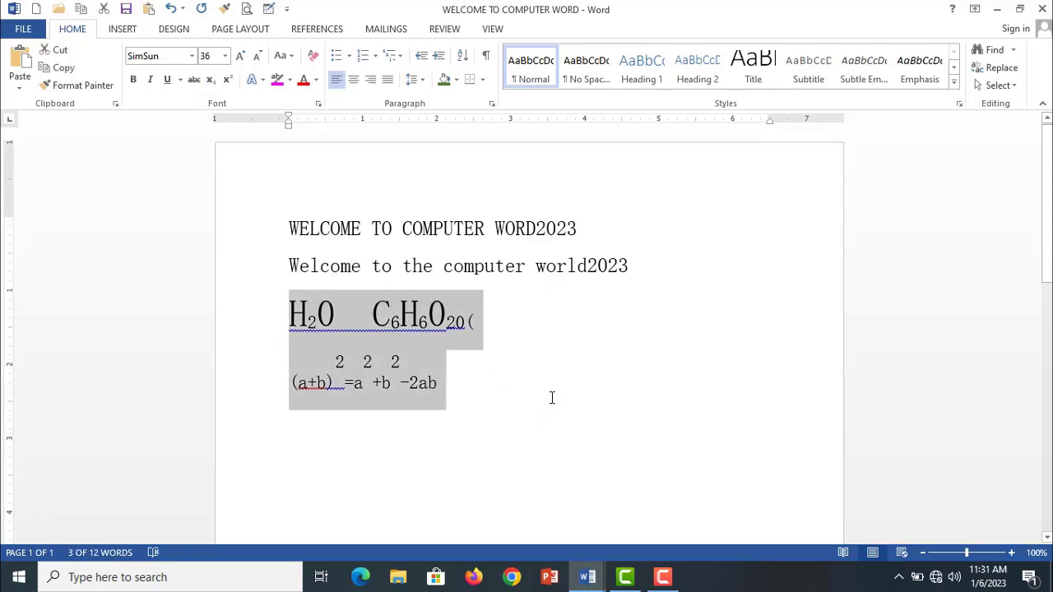
left_click(549, 398)
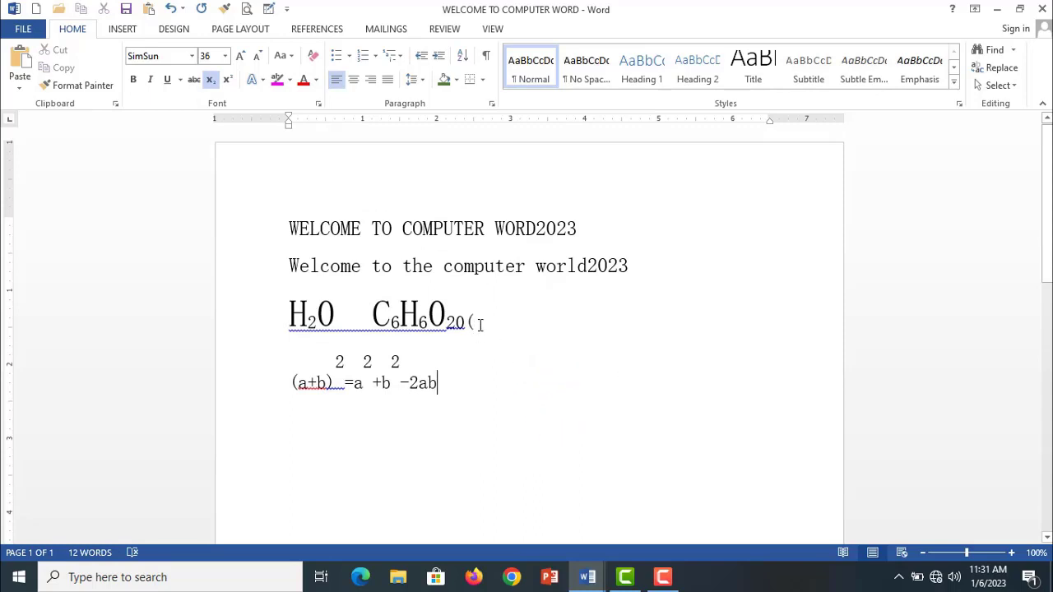
- Increase the heading's font size stepwise to 36 with Increase Font Size
left_click_drag(589, 229, 282, 227)
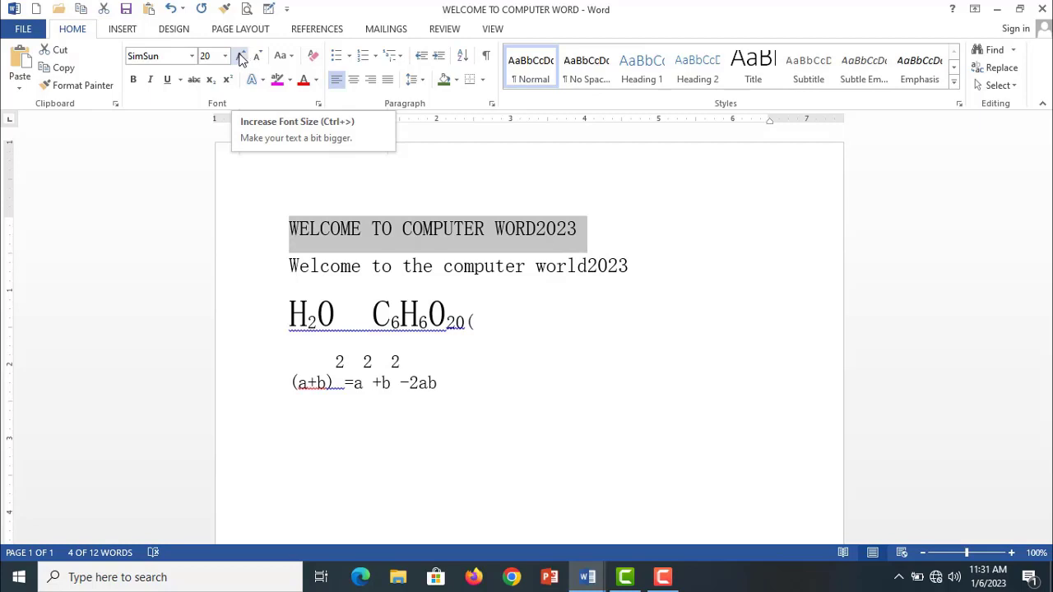
left_click(241, 56)
left_click(241, 56)
left_click(241, 56)
left_click(241, 56)
left_click(241, 56)
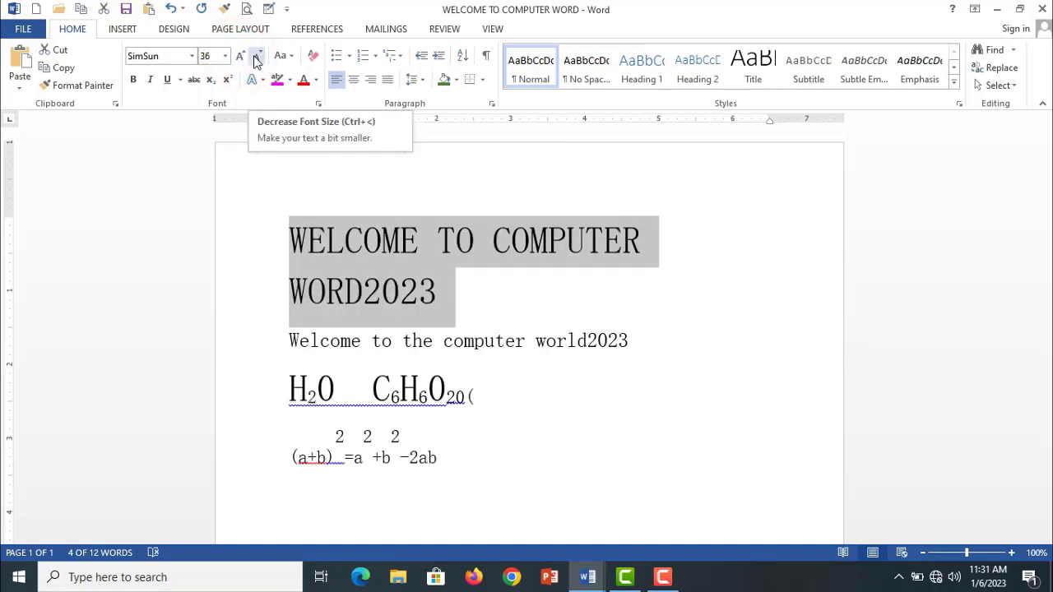
- Reduce the heading's font size stepwise to 24 with Decrease Font Size
left_click(256, 58)
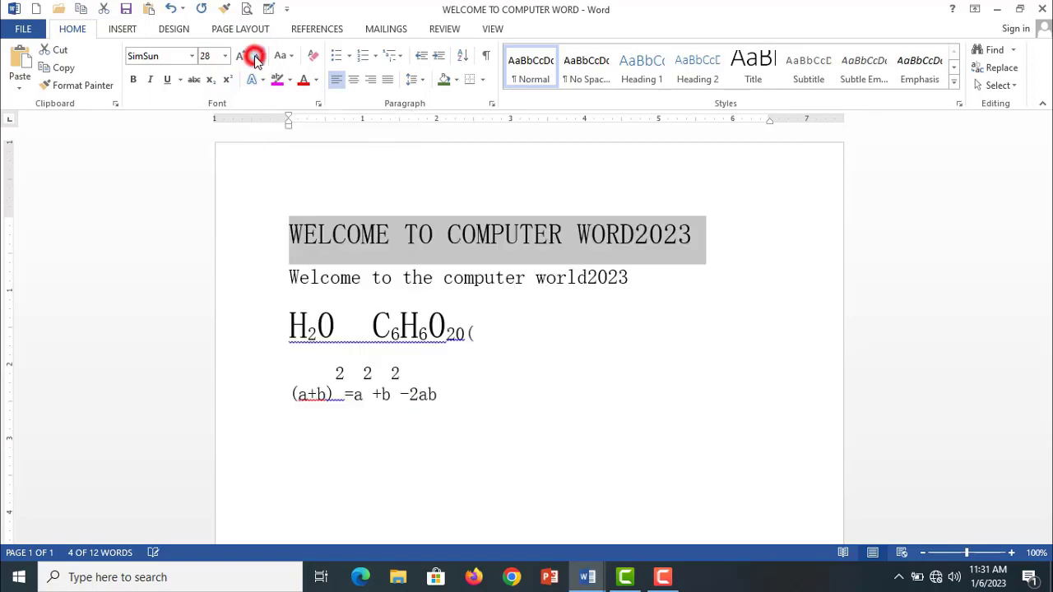
left_click(257, 58)
left_click(256, 57)
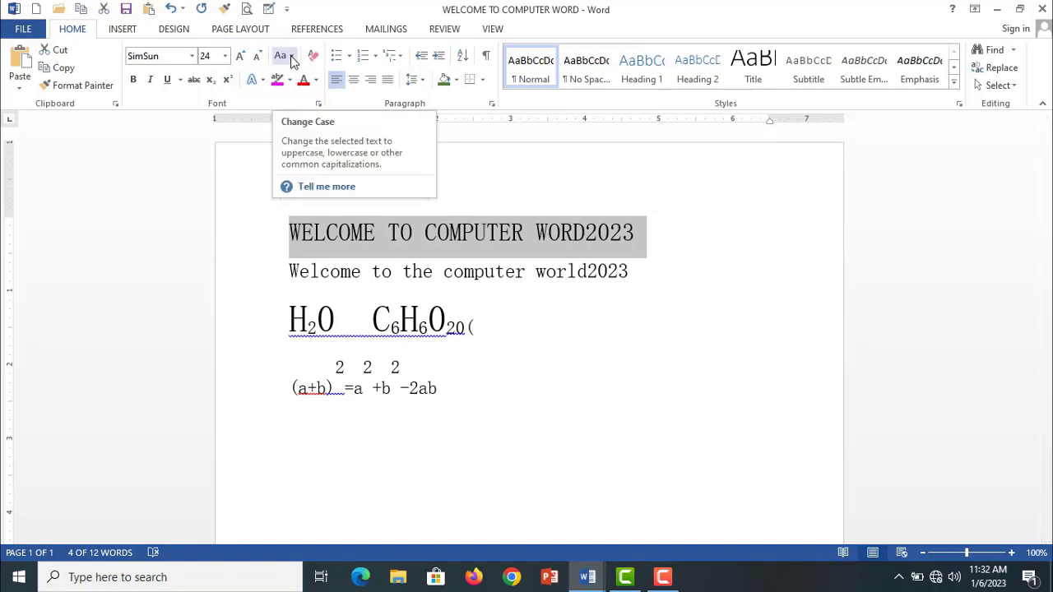
- Delete the chemical formula line and the equation below the welcome lines
left_click(548, 348)
left_click_drag(474, 382, 313, 307)
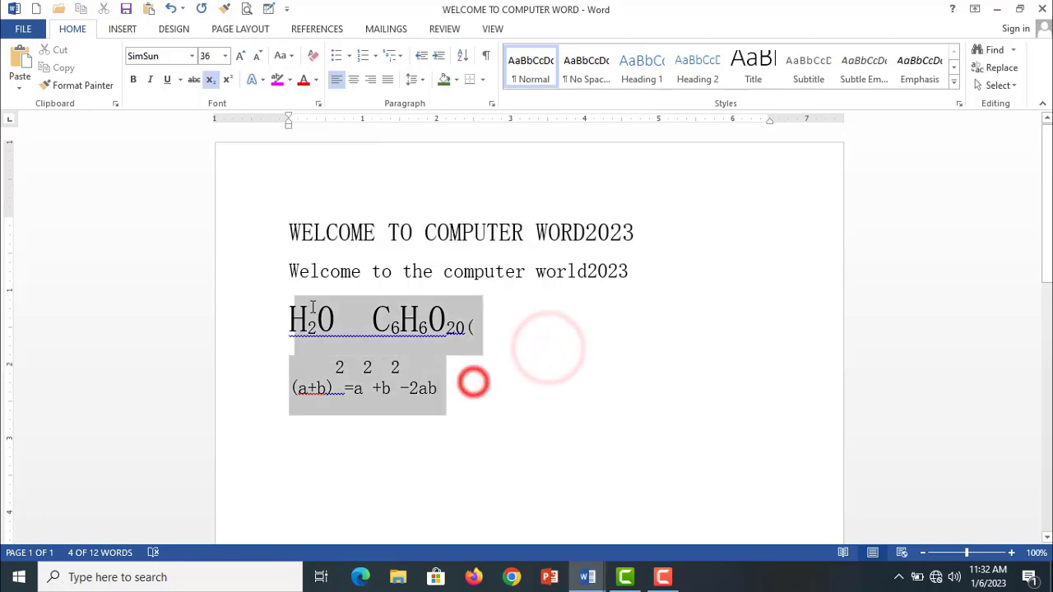
key("BackSpace")
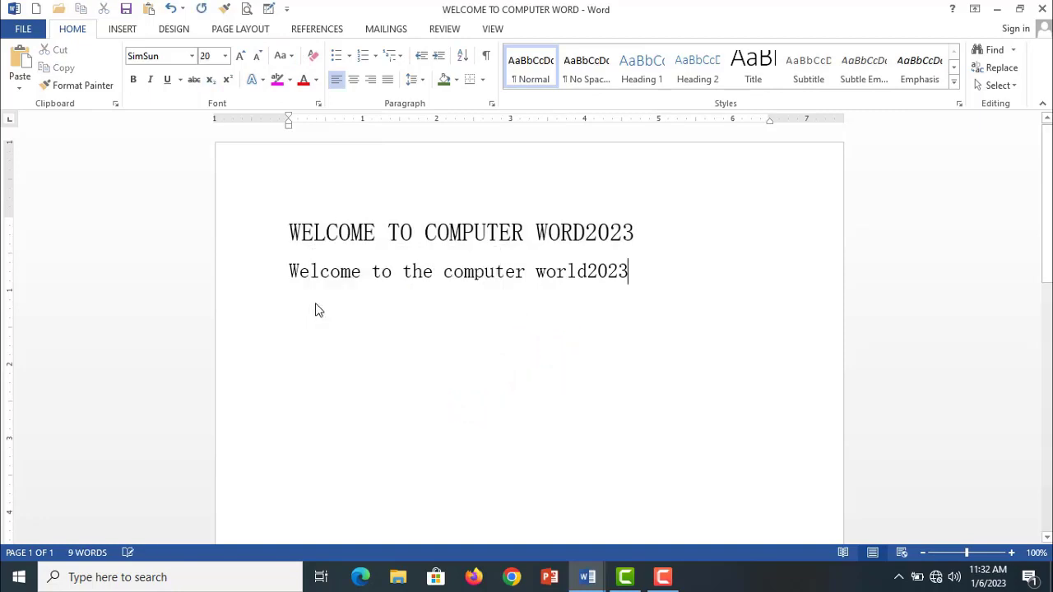
- Delete the second welcome line and re-enter 2023 at the end of the heading
key("BackSpace")
key("BackSpace")
key("BackSpace")
key("BackSpace")
key("BackSpace")
key("BackSpace")
key("BackSpace")
key("BackSpace")
key("BackSpace")
key("BackSpace")
key("BackSpace")
key("BackSpace")
key("BackSpace")
key("BackSpace")
key("BackSpace")
key("BackSpace")
key("BackSpace")
key("BackSpace")
key("BackSpace")
key("BackSpace")
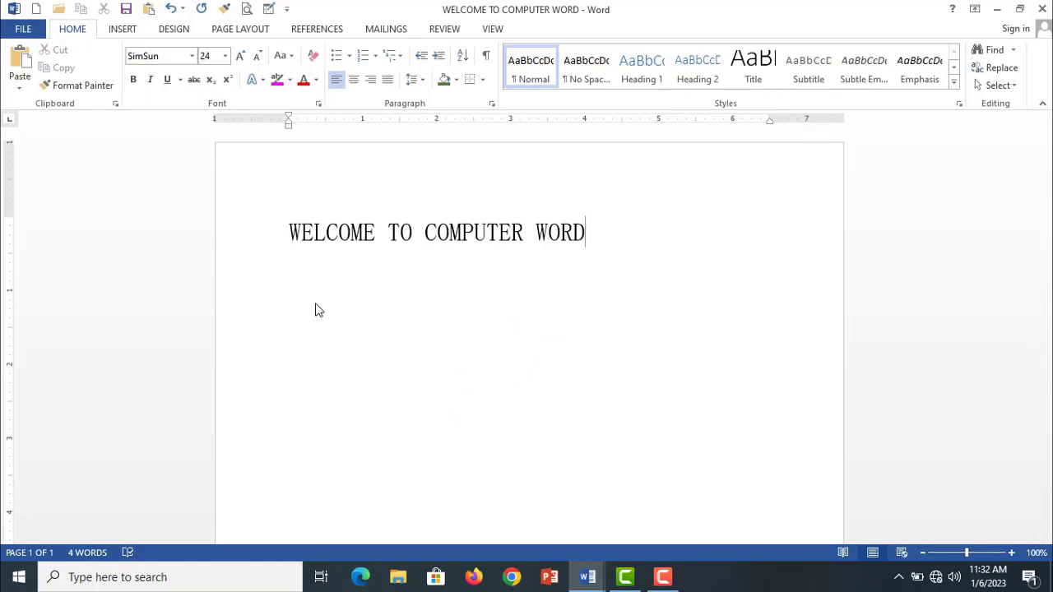
type("2023")
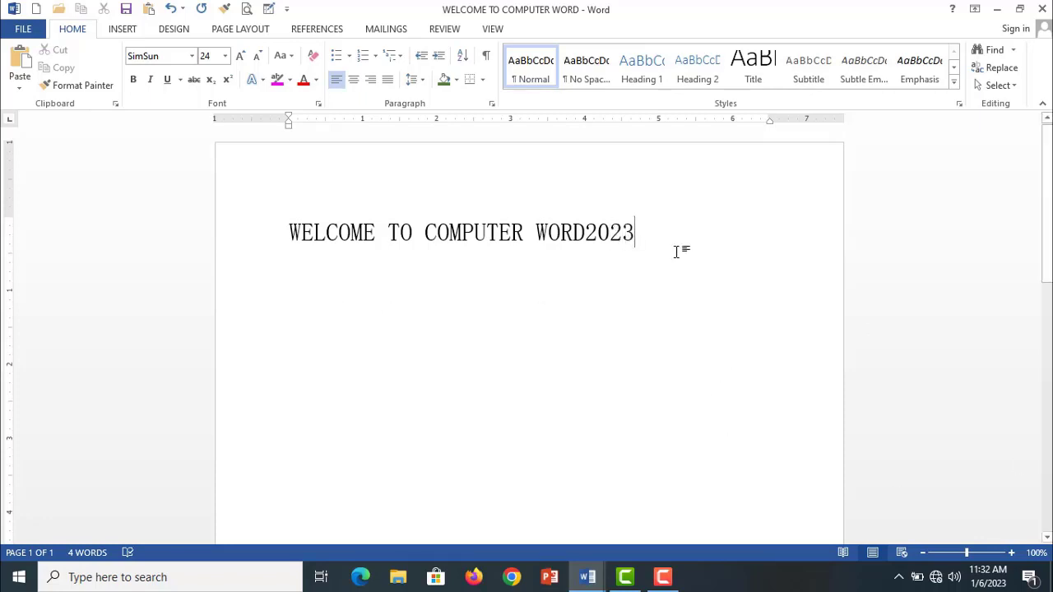
- Select the whole heading and look through the Change Case options without applying one
left_click_drag(649, 232, 228, 232)
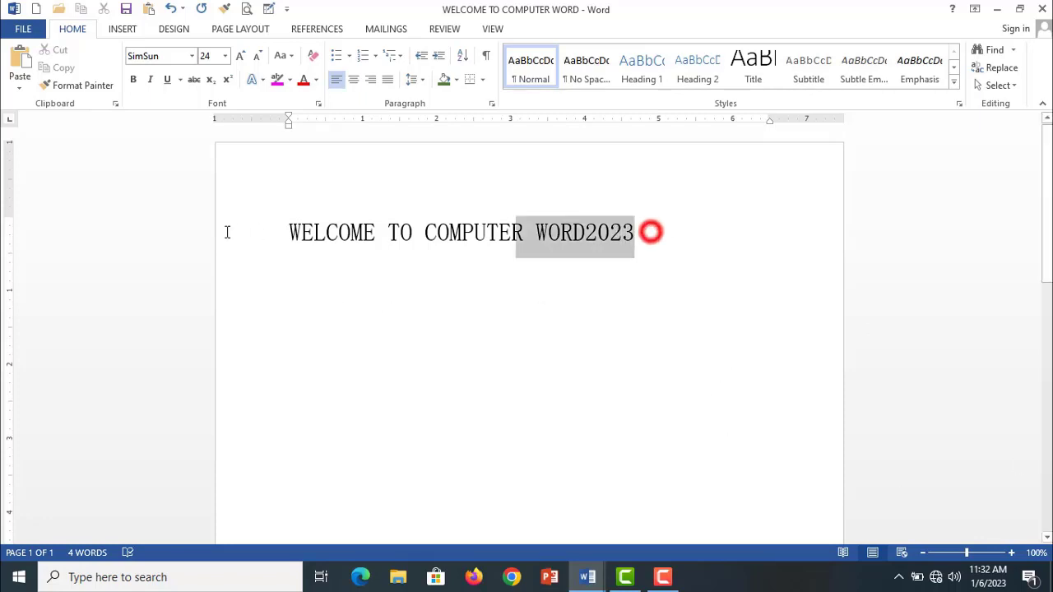
left_click(288, 58)
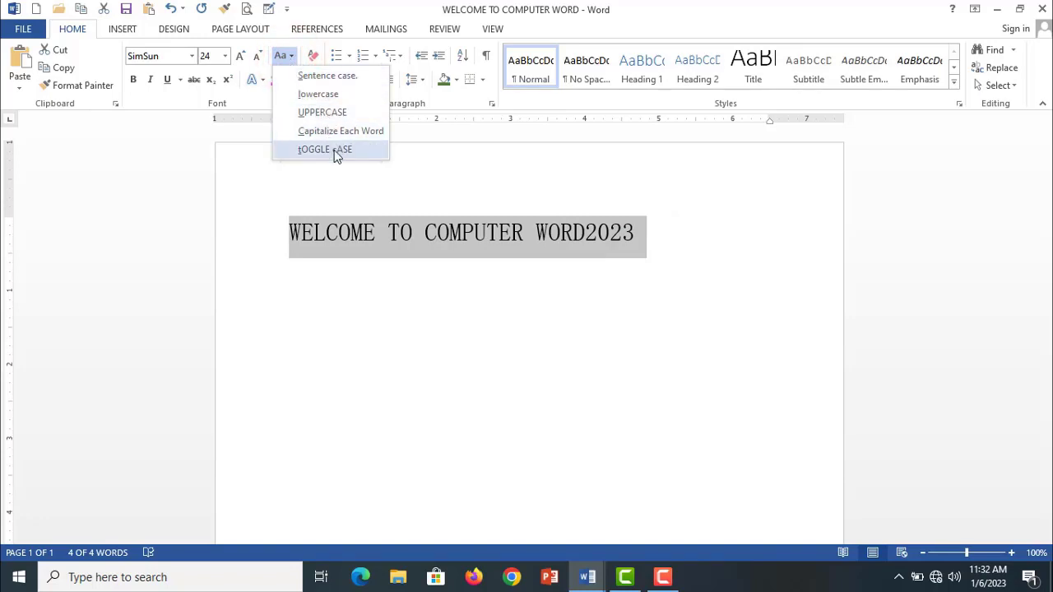
left_click(639, 234)
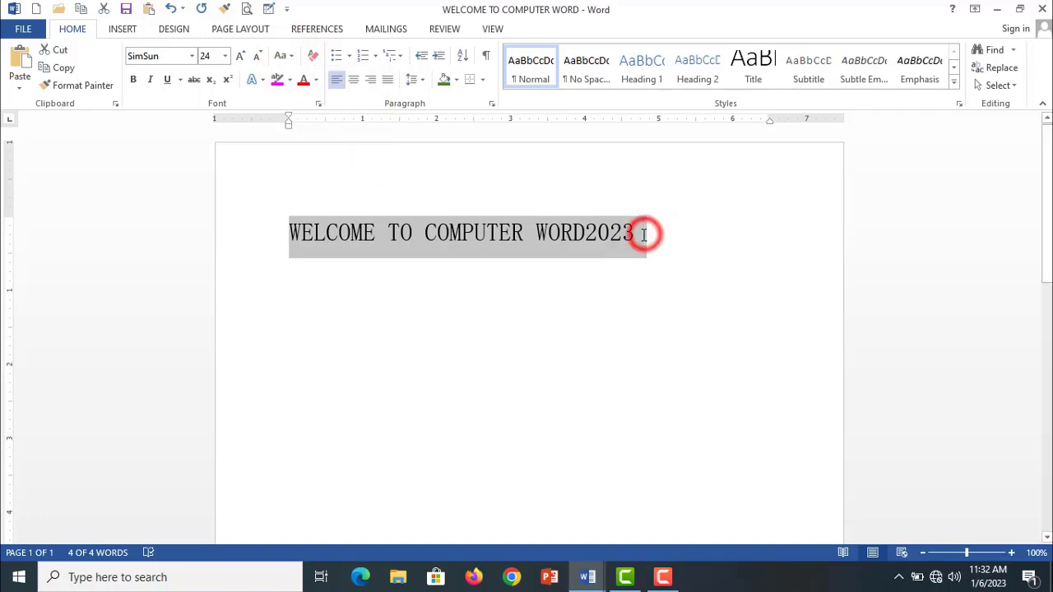
- Add a period at the end of the heading and convert the whole line to Sentence case
left_click(638, 233)
type(".")
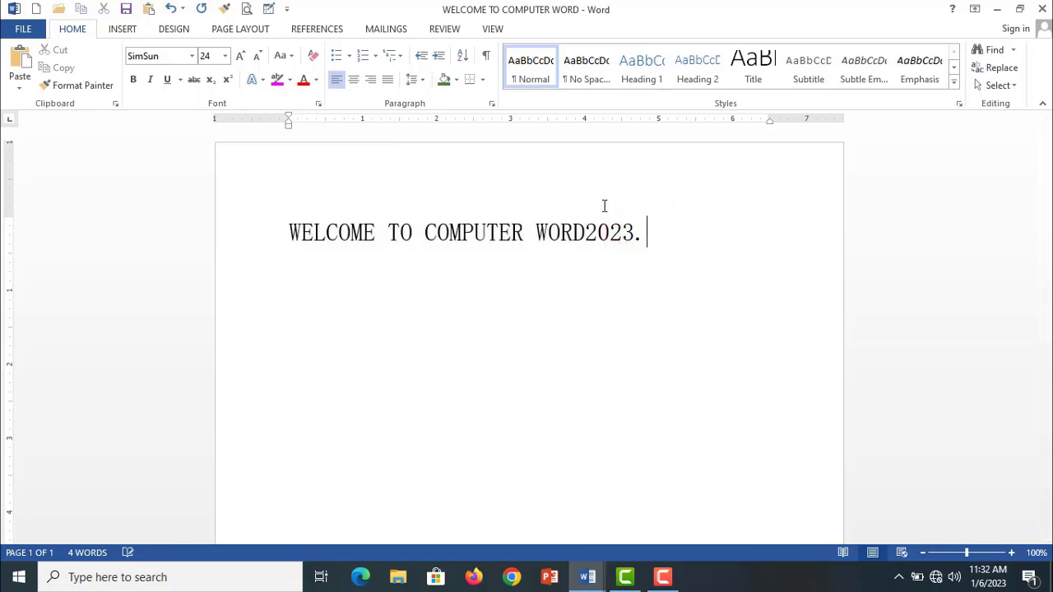
left_click_drag(646, 234, 313, 229)
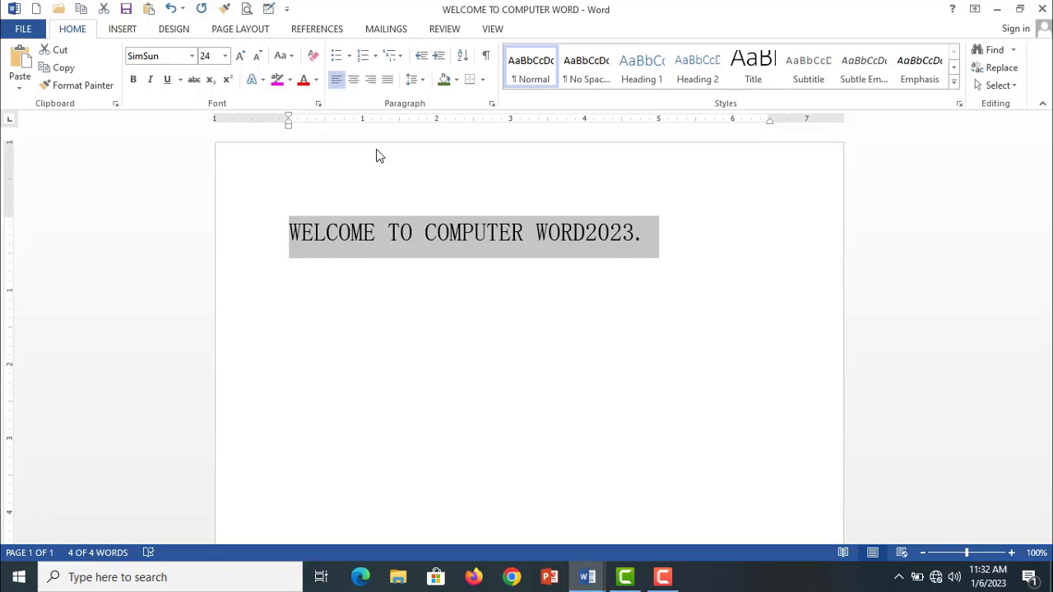
left_click(290, 56)
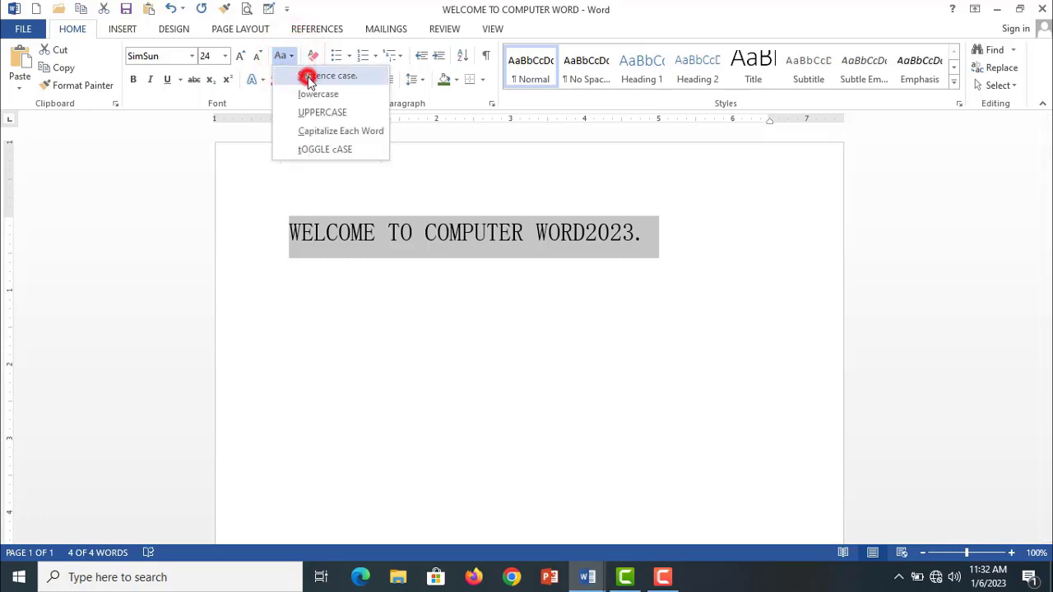
left_click(304, 75)
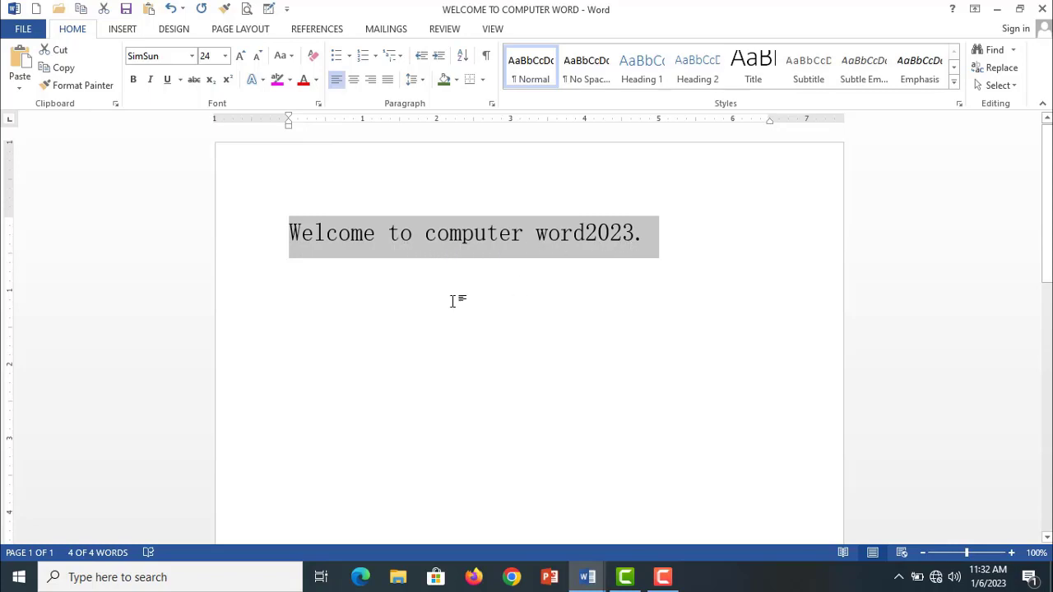
- Convert the selected heading to lowercase and then to UPPERCASE with Change Case
left_click(288, 55)
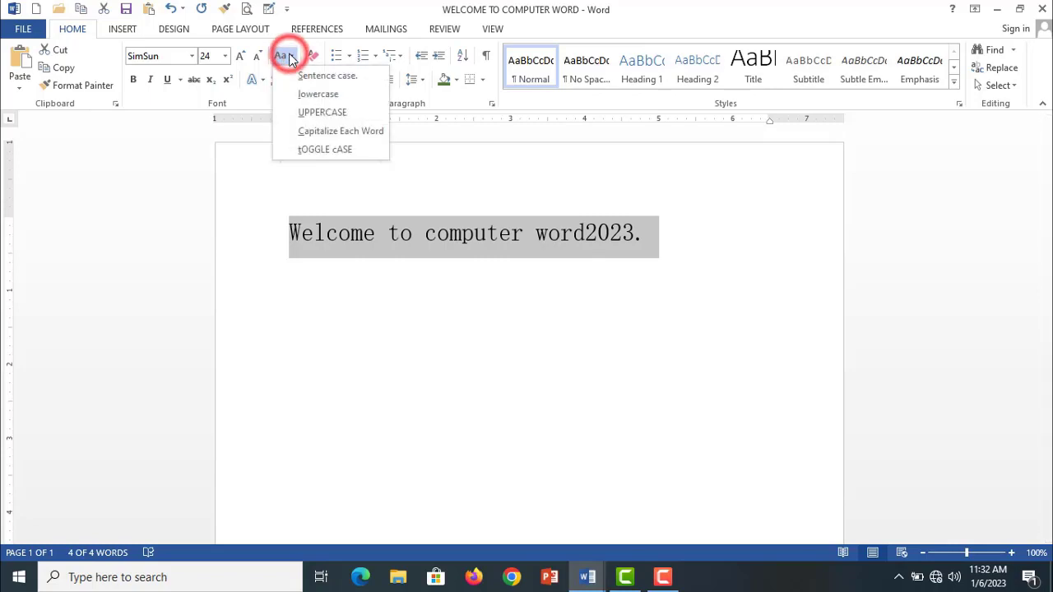
left_click(311, 97)
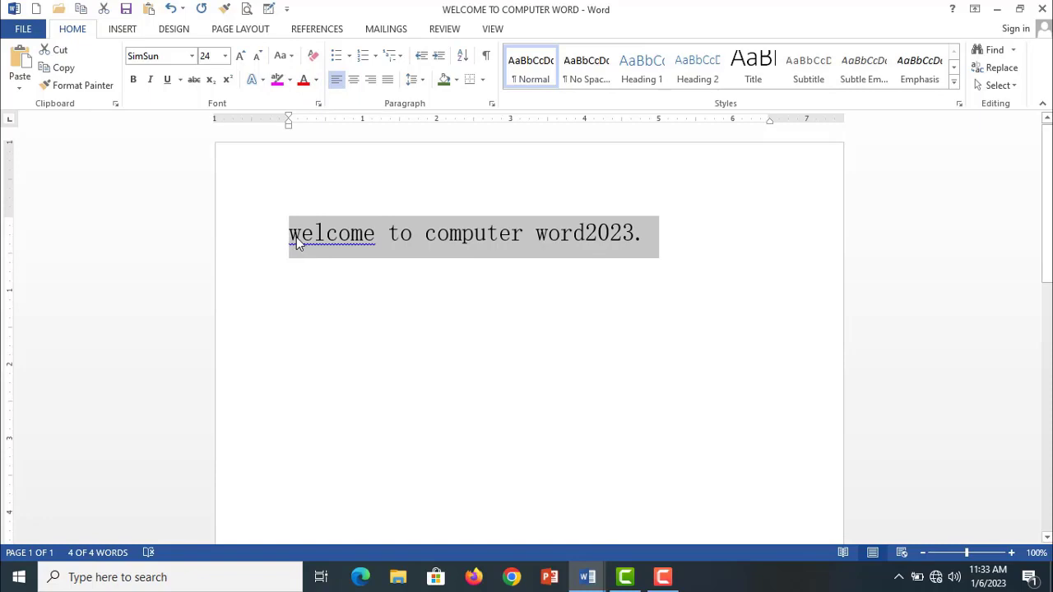
left_click(290, 55)
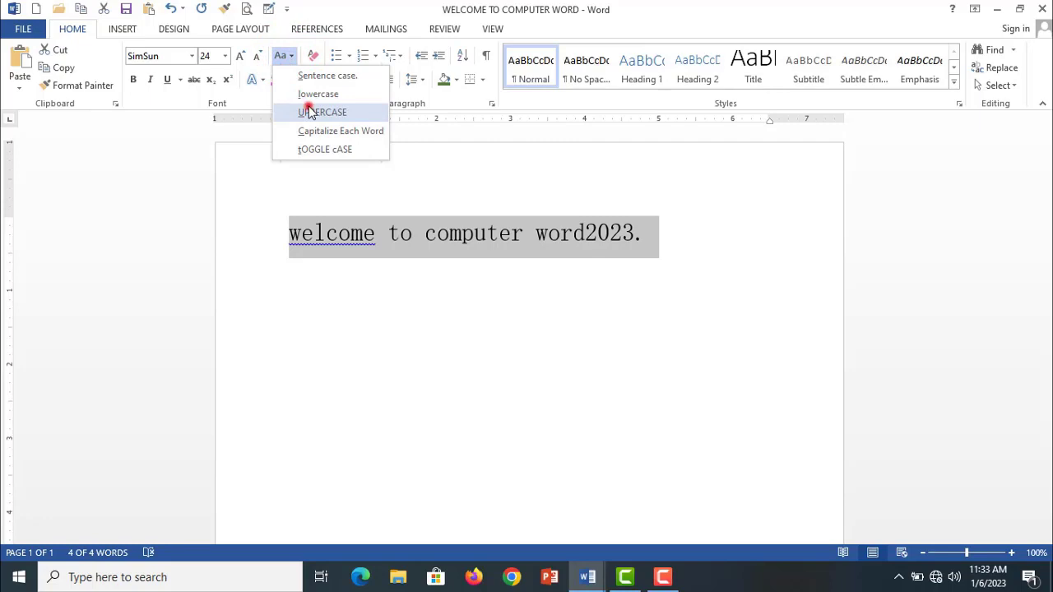
left_click(309, 112)
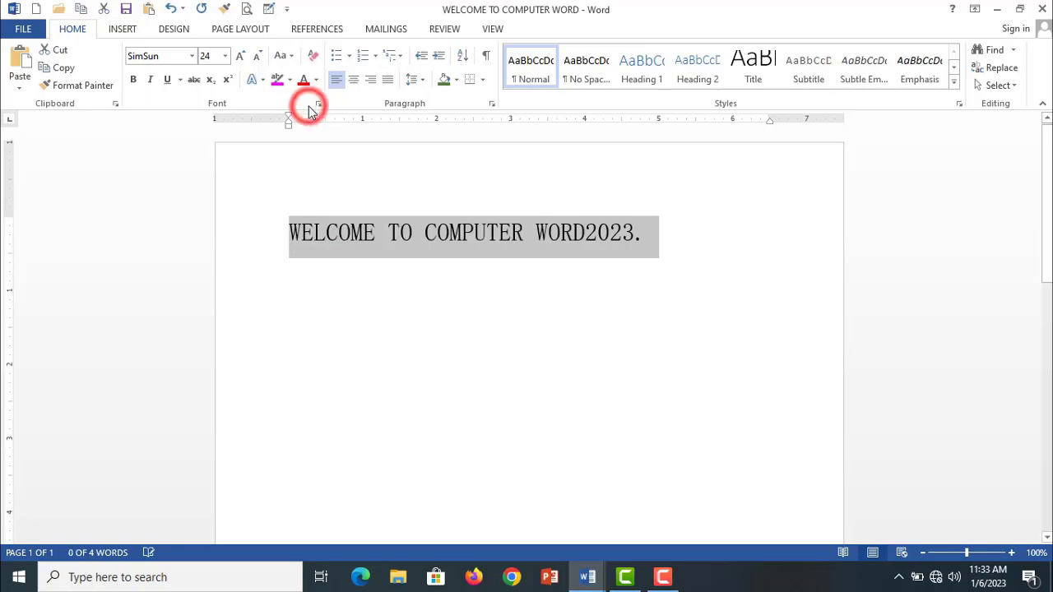
- Apply Capitalize Each Word to the heading text up to 2023
left_click(287, 56)
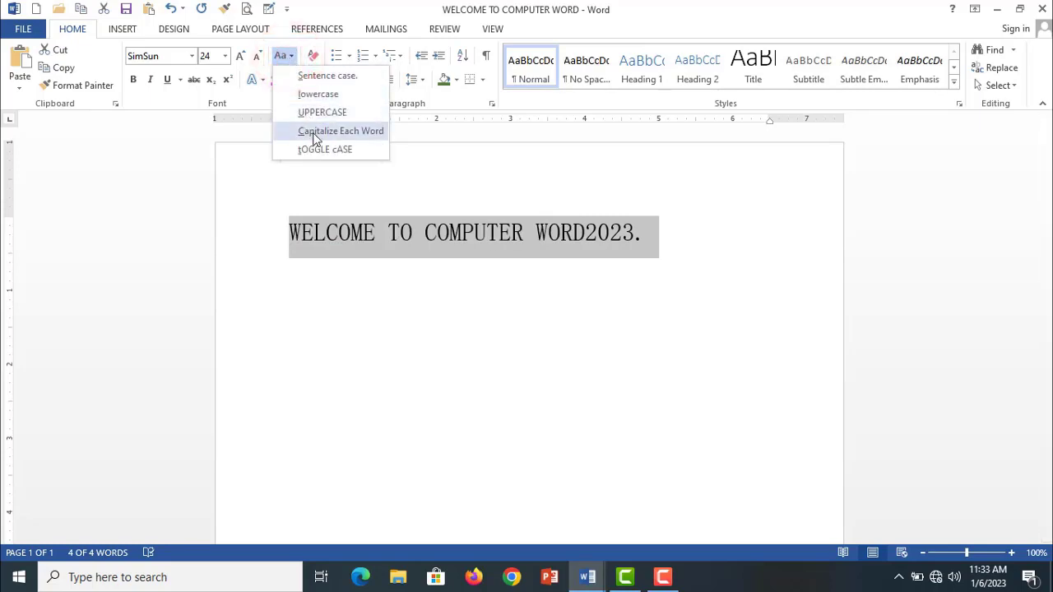
left_click(527, 297)
left_click(636, 248)
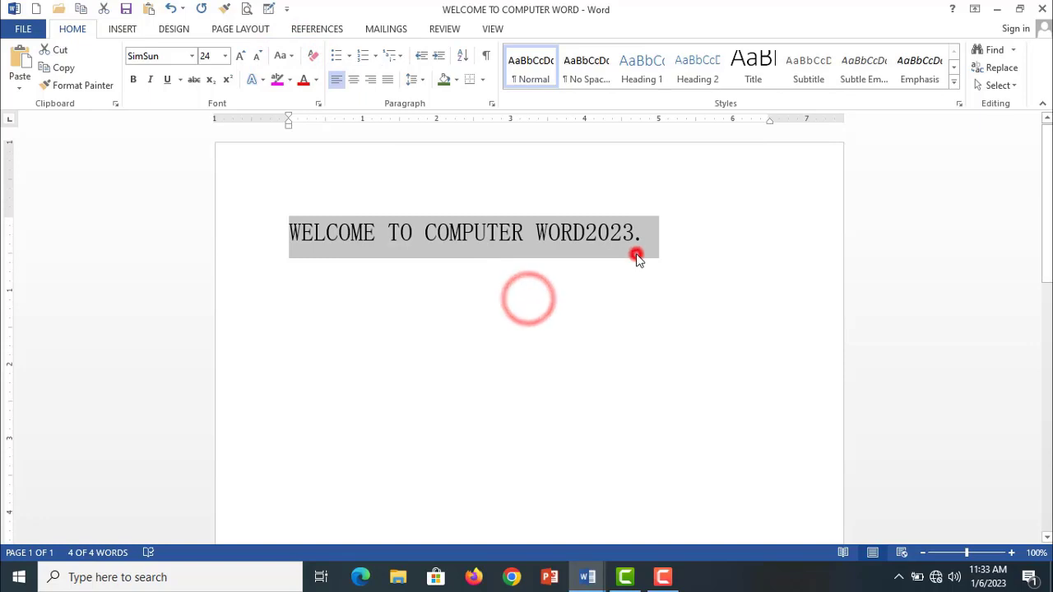
left_click_drag(638, 237, 290, 235)
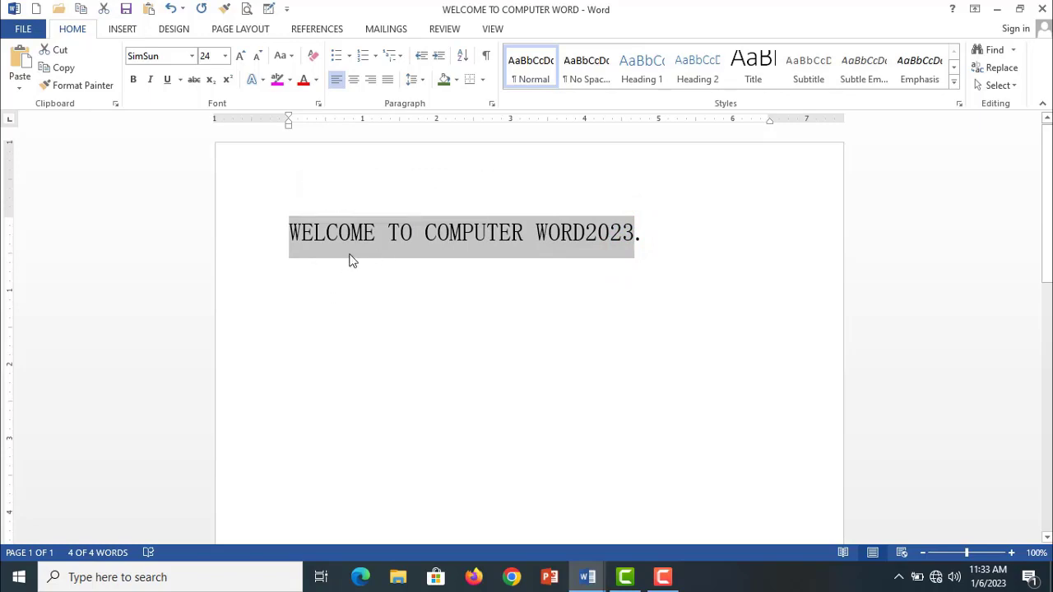
left_click(292, 56)
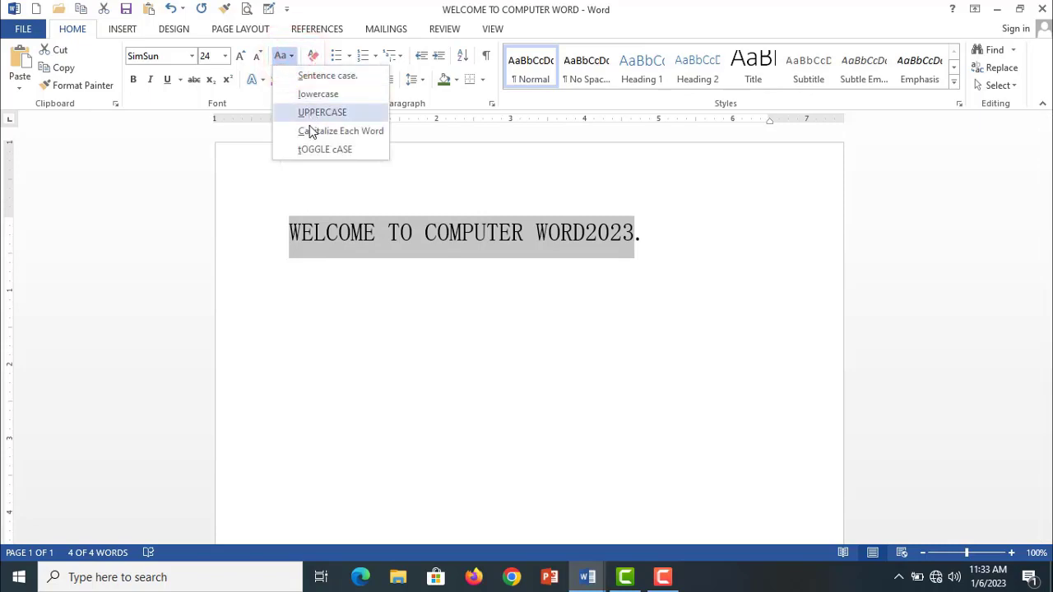
left_click(312, 132)
left_click(442, 298)
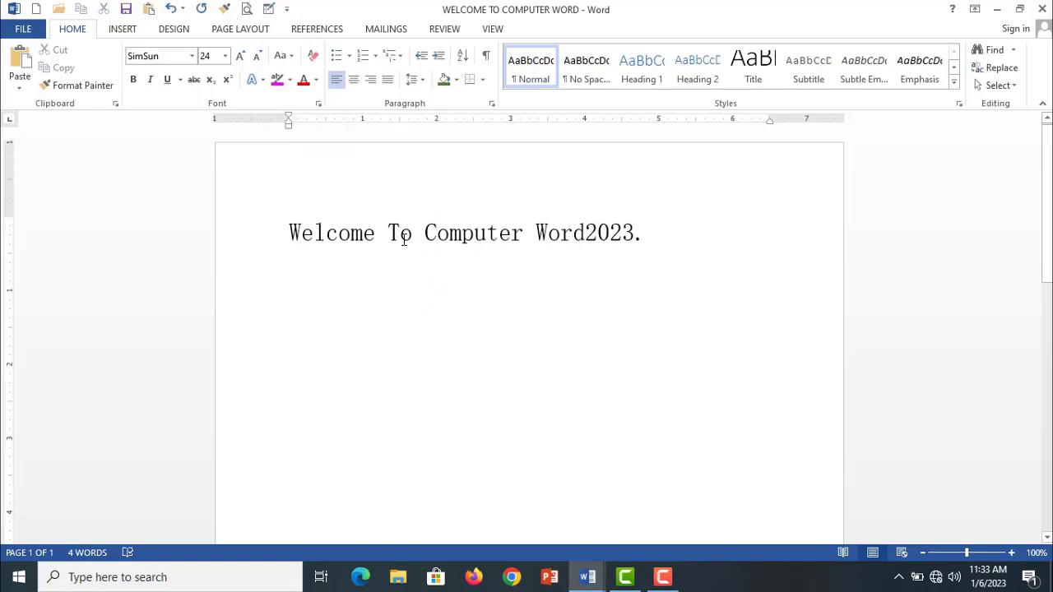
- Select the full heading line and apply tOGGLE cASE to it
triple_click(639, 235)
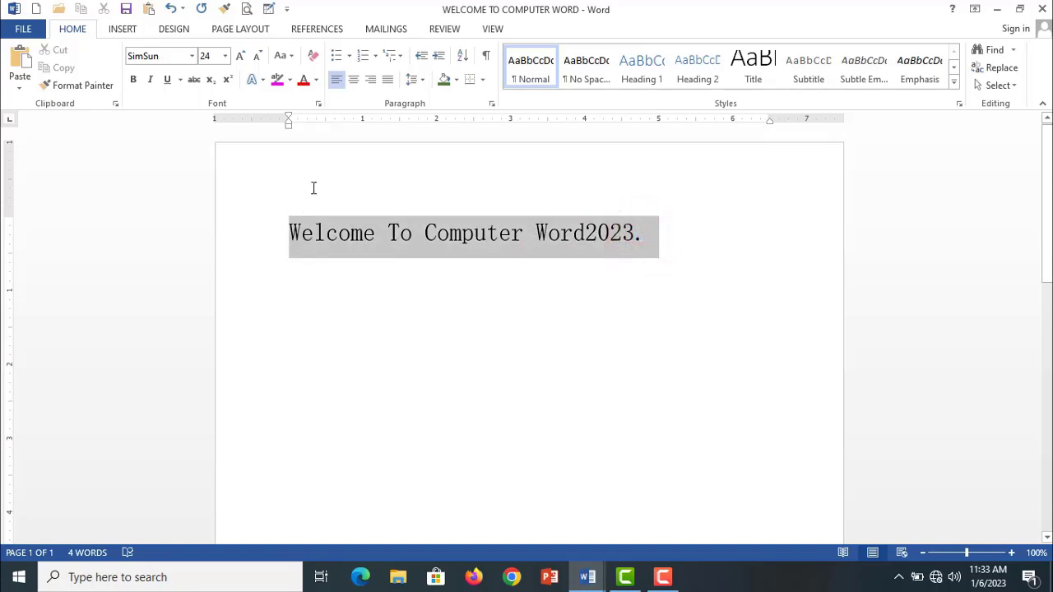
left_click(284, 55)
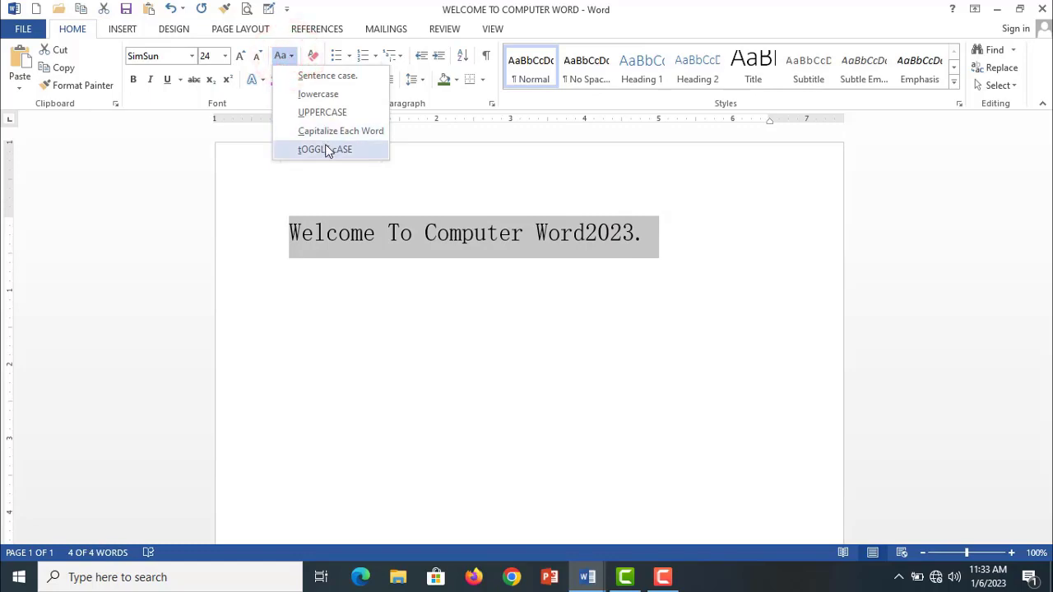
left_click(325, 149)
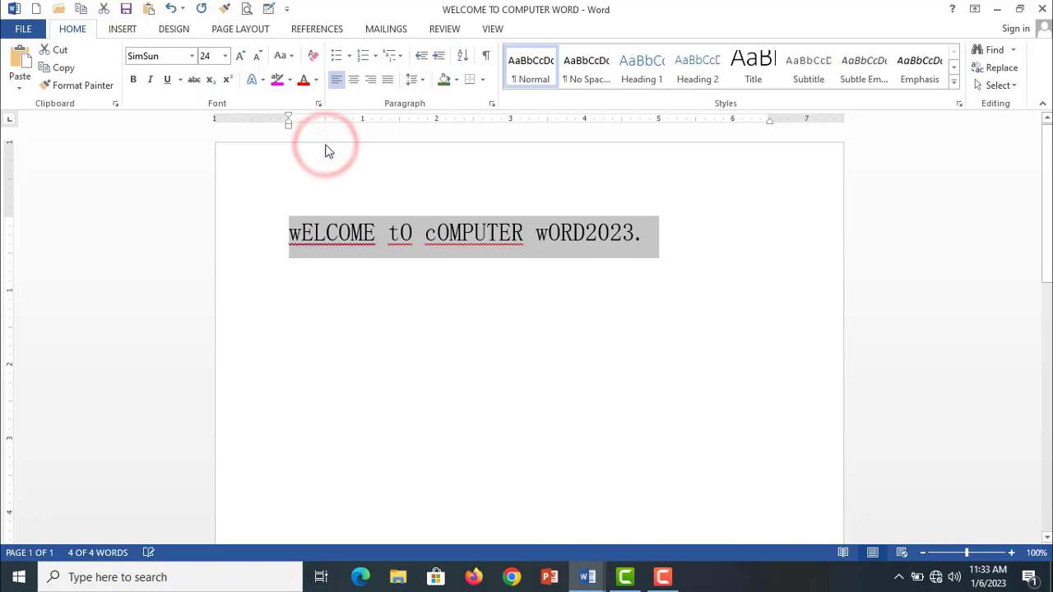
- Return the heading to Sentence case with Change Case
left_click(291, 58)
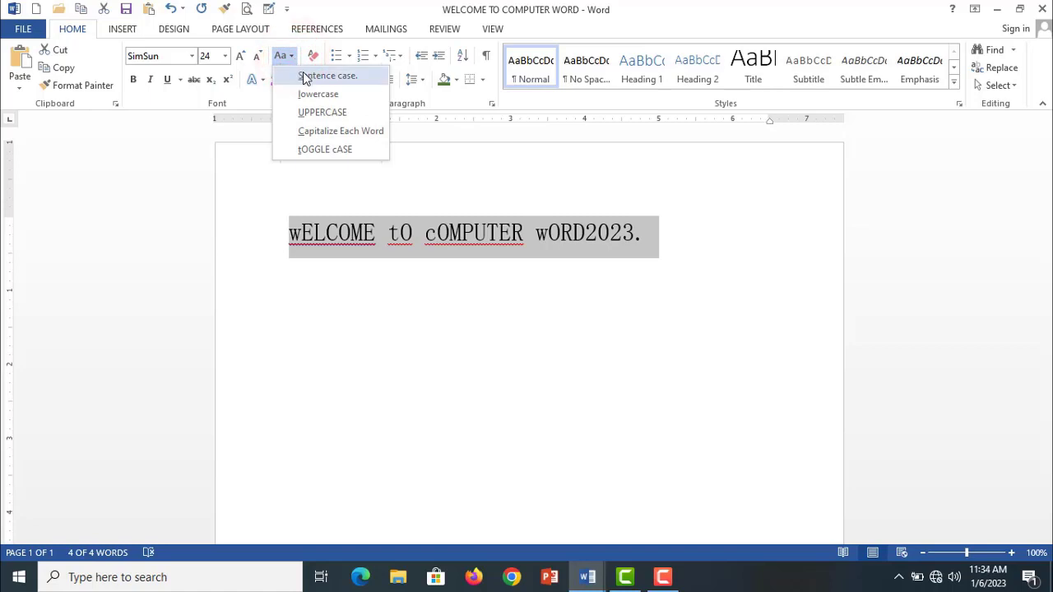
left_click(315, 76)
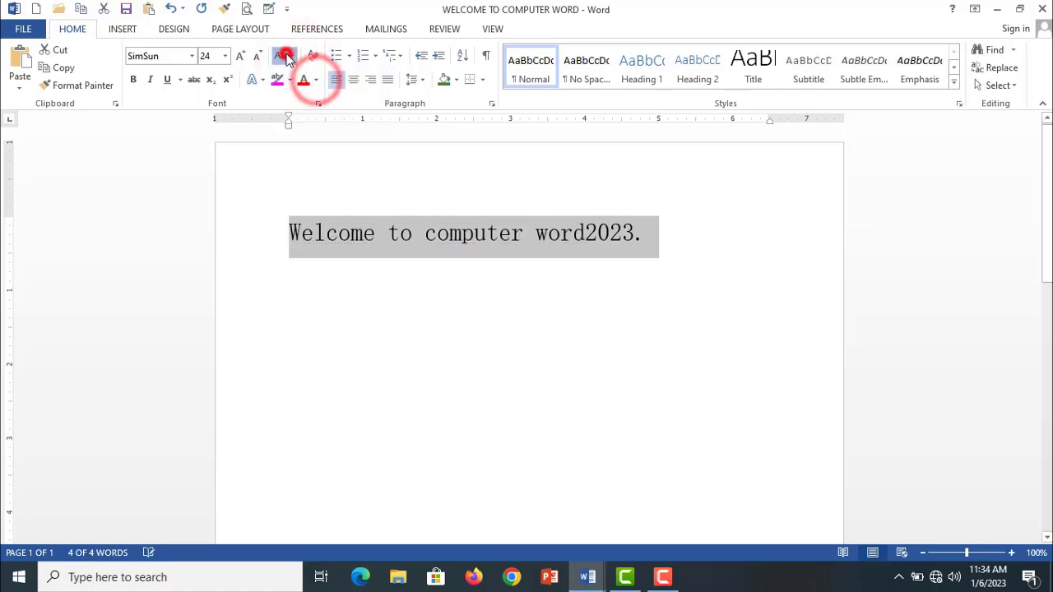
left_click(286, 56)
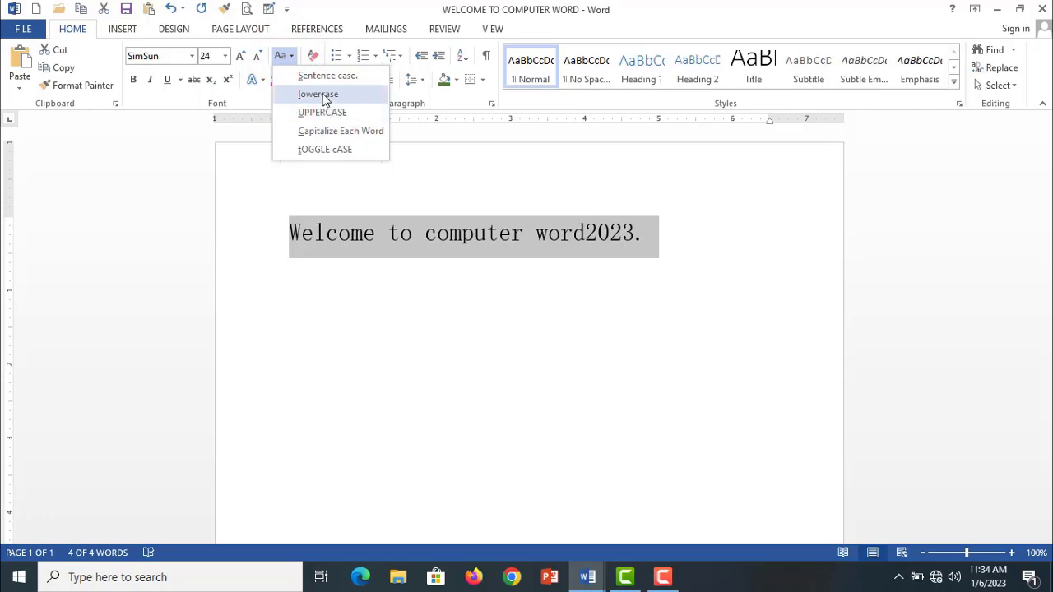
left_click(447, 199)
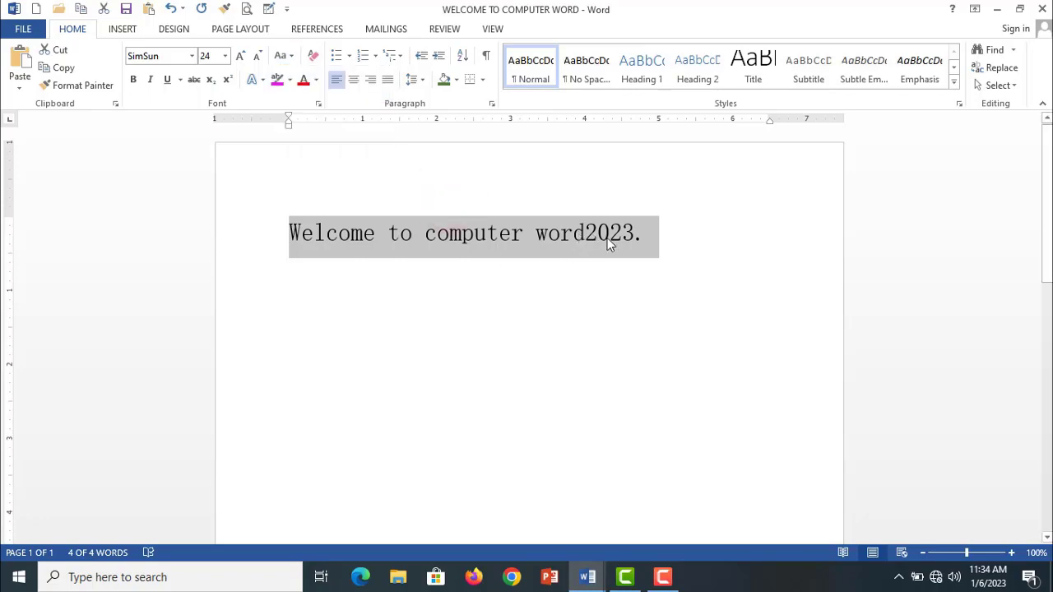
- Apply the blue text effect with a reflection to the whole heading
left_click_drag(646, 237, 290, 226)
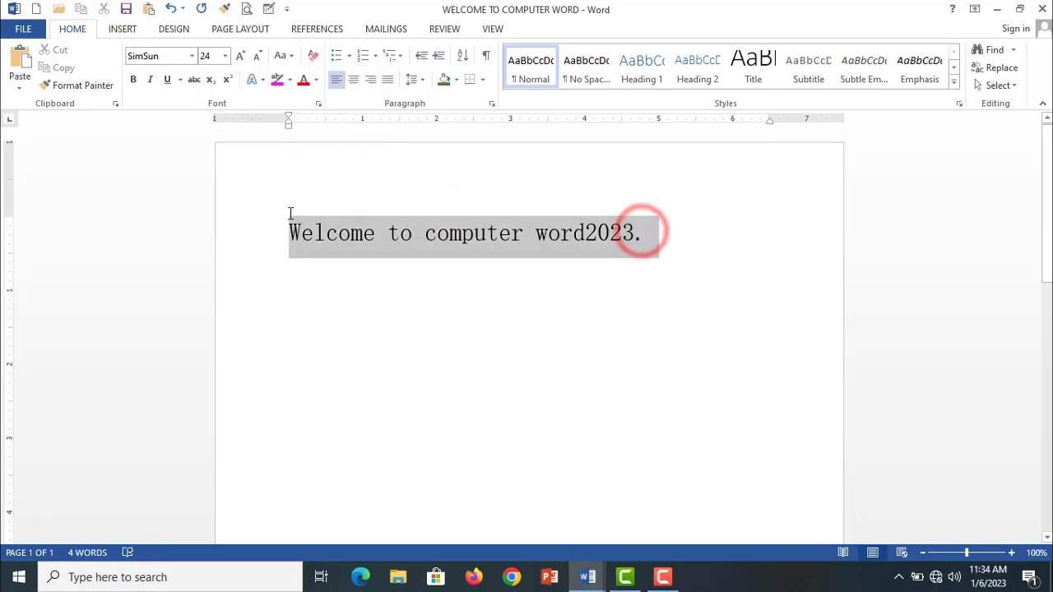
left_click(264, 79)
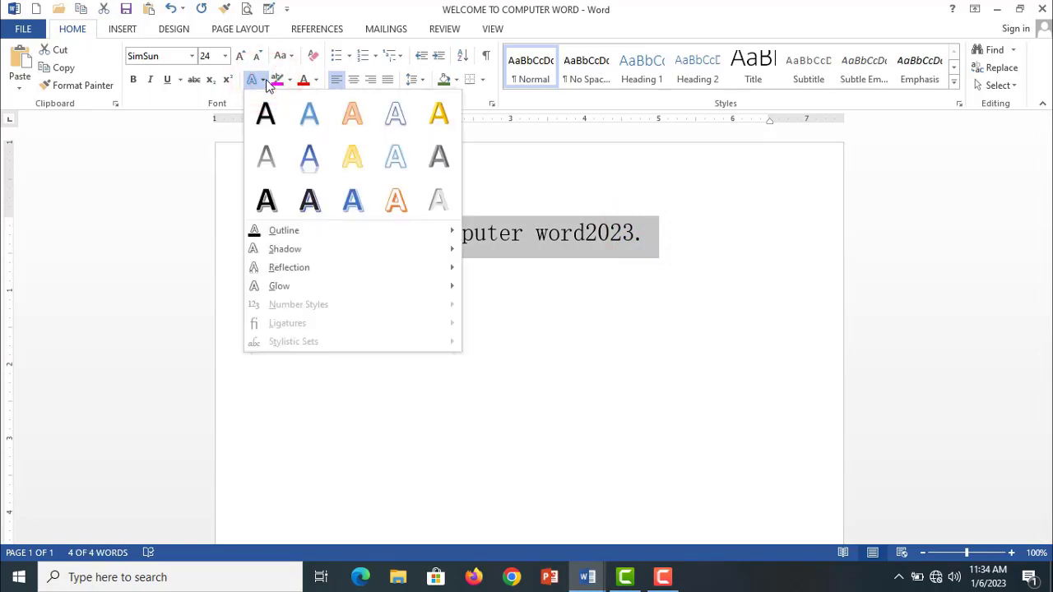
left_click(319, 161)
left_click(416, 304)
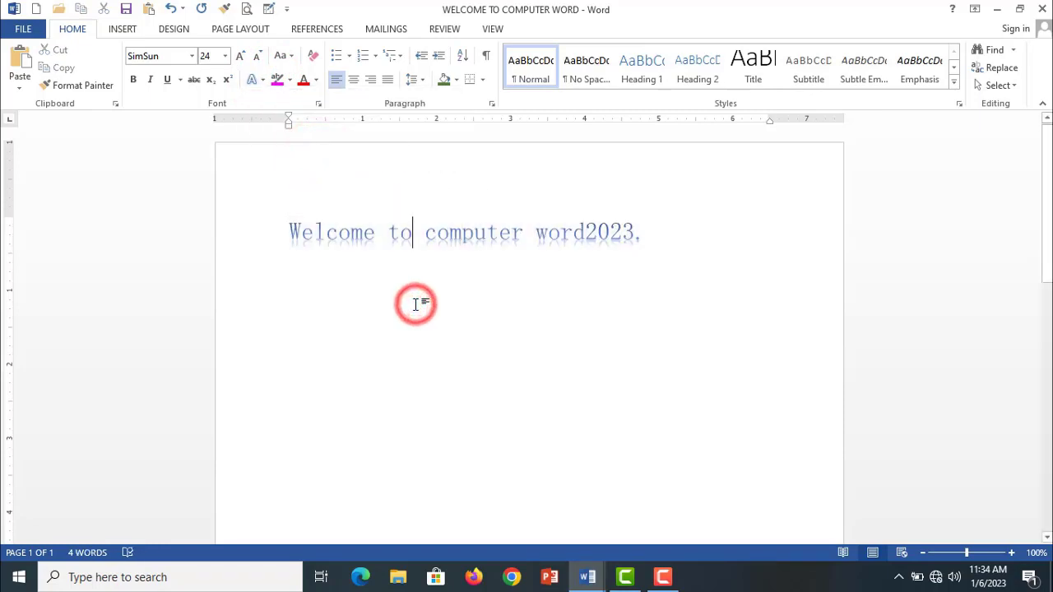
- Set the whole heading's font size to 26
left_click_drag(644, 229, 257, 229)
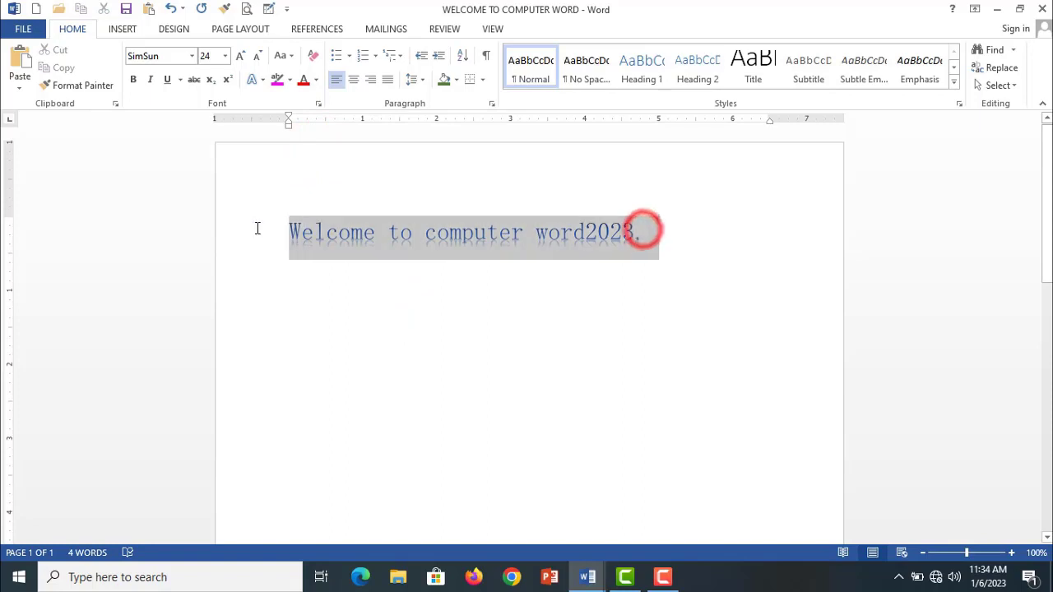
left_click(225, 55)
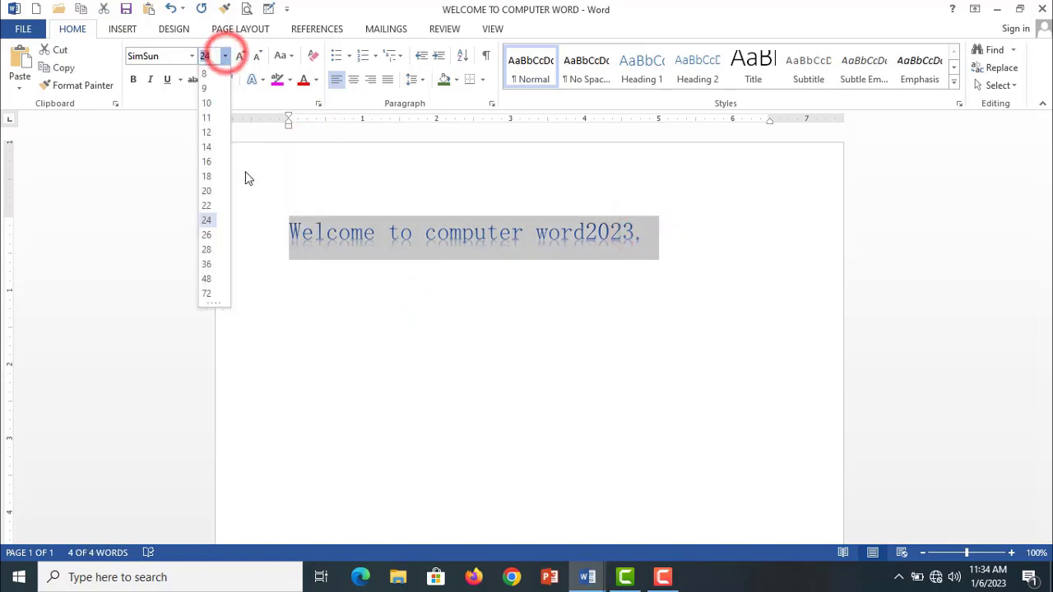
left_click(210, 235)
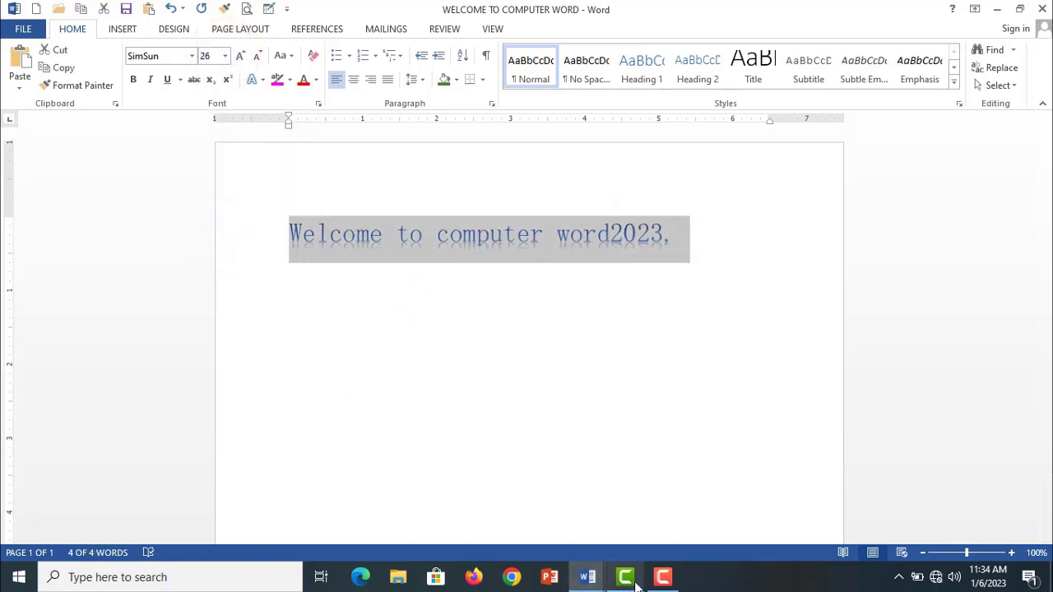
mouse_move(628, 579)
left_click(479, 425)
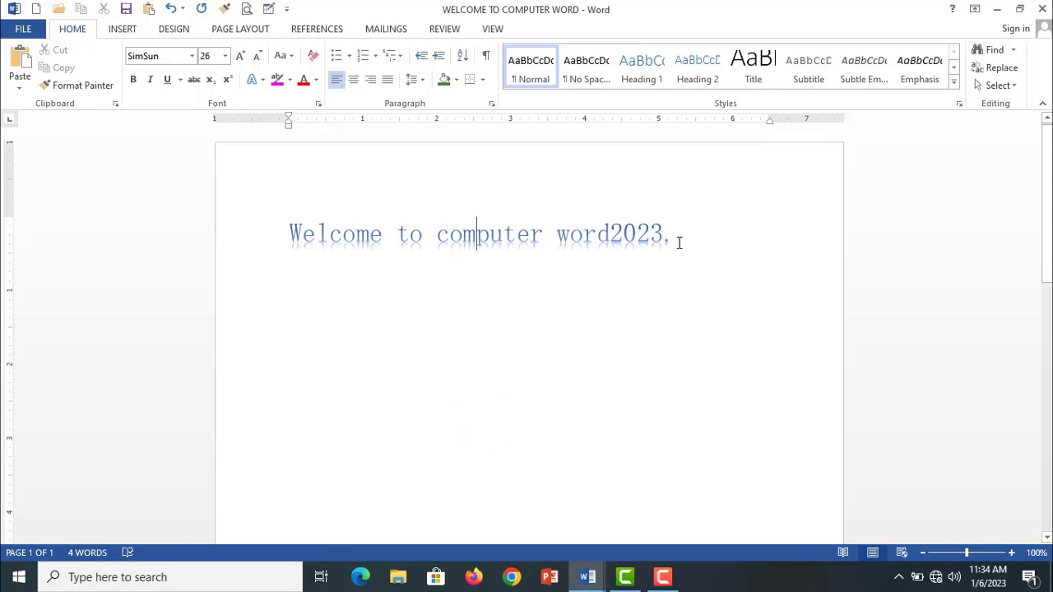
- Apply the bold dark text effect with a hard blue shadow to the whole heading
left_click_drag(677, 238, 290, 239)
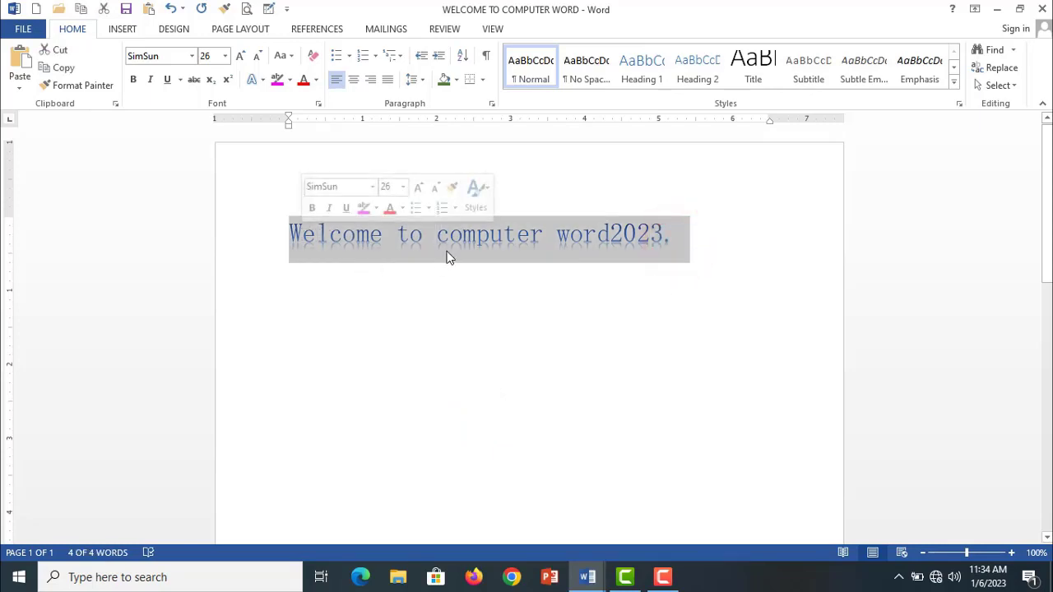
left_click(261, 81)
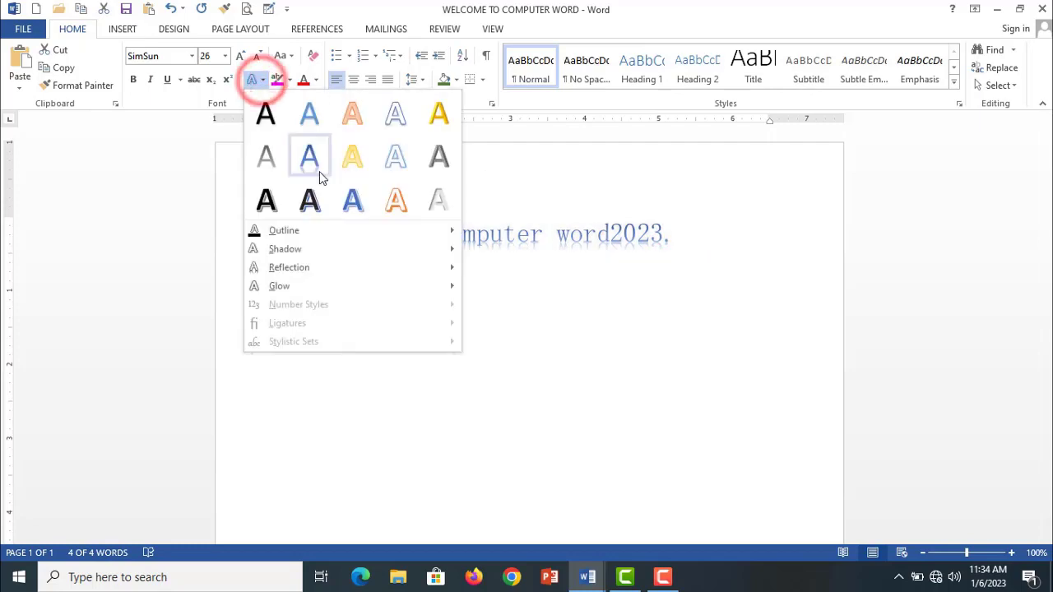
left_click(311, 202)
left_click(521, 277)
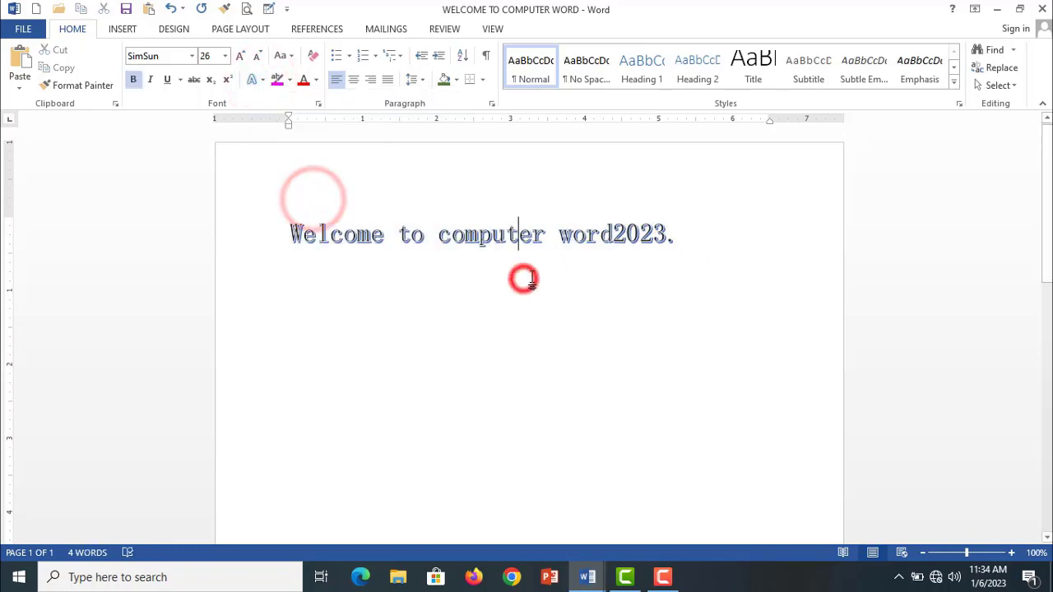
- Highlight "computer word2023." in the heading with the light gray text highlight color
left_click_drag(674, 234, 280, 216)
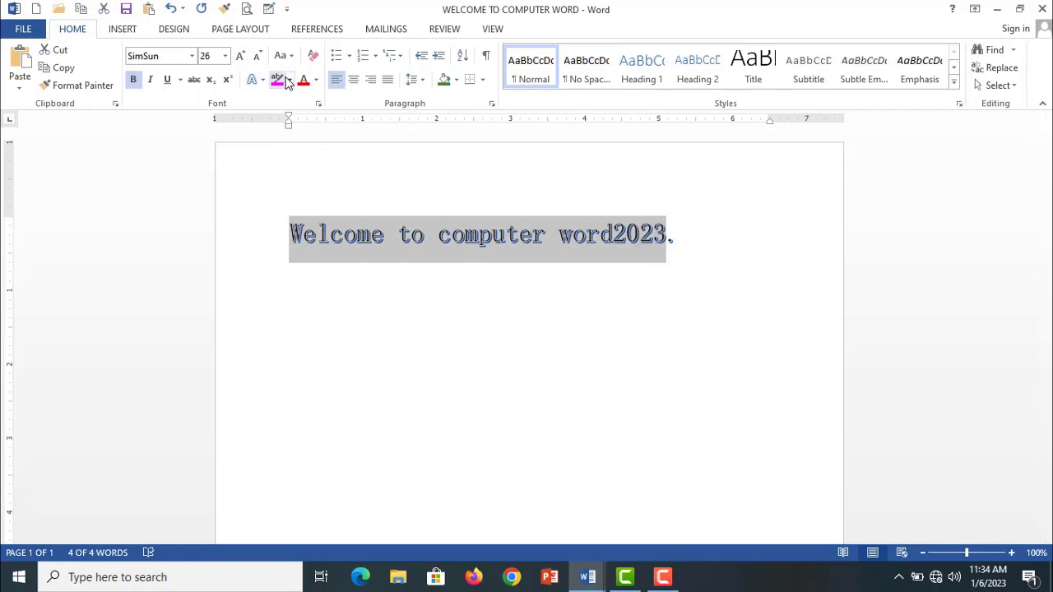
left_click(383, 233)
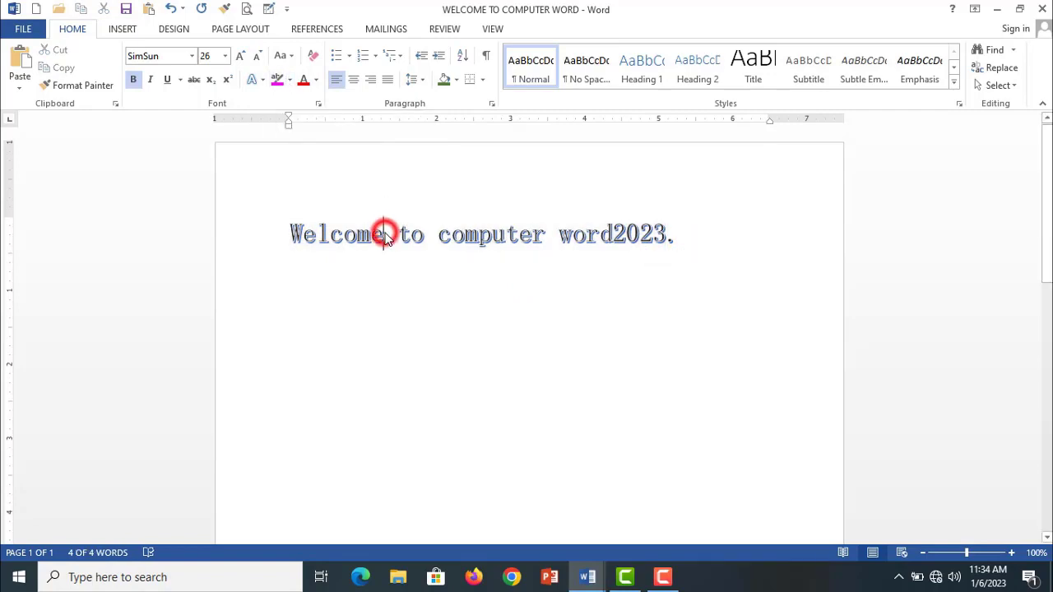
left_click_drag(437, 235, 678, 238)
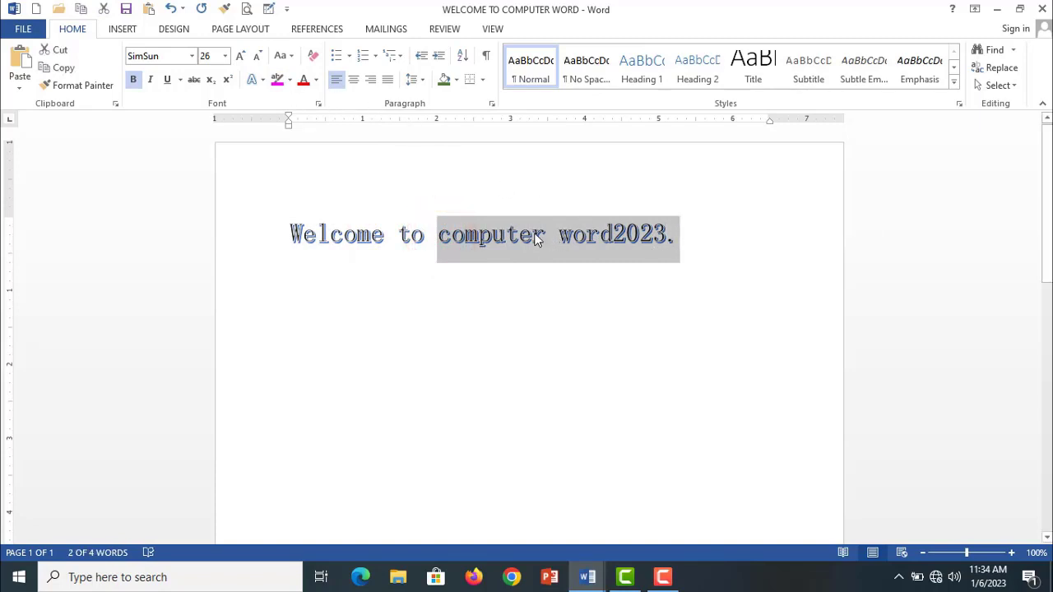
left_click(289, 79)
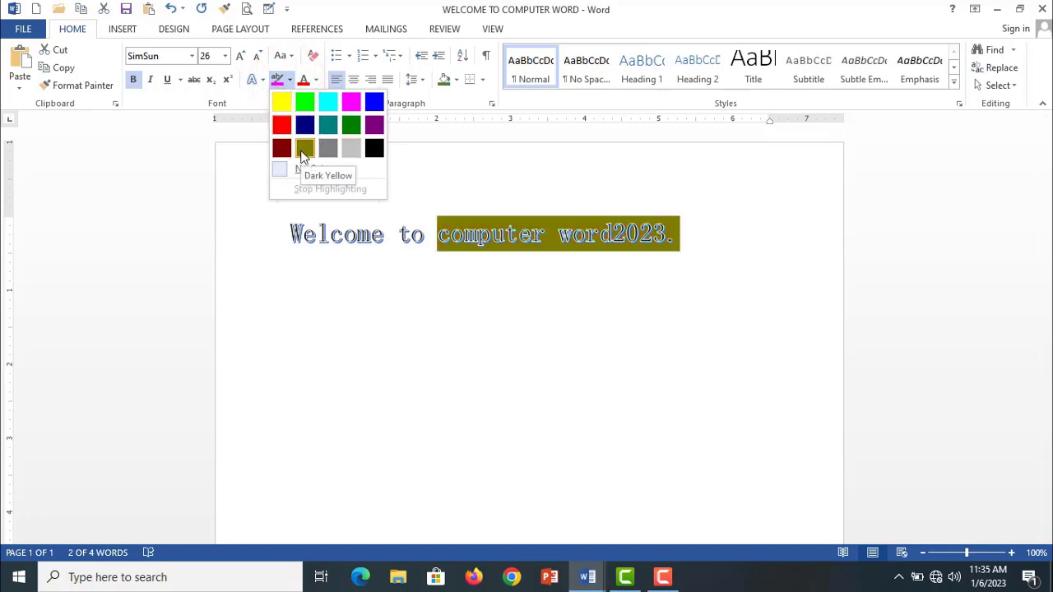
left_click(347, 150)
left_click(501, 297)
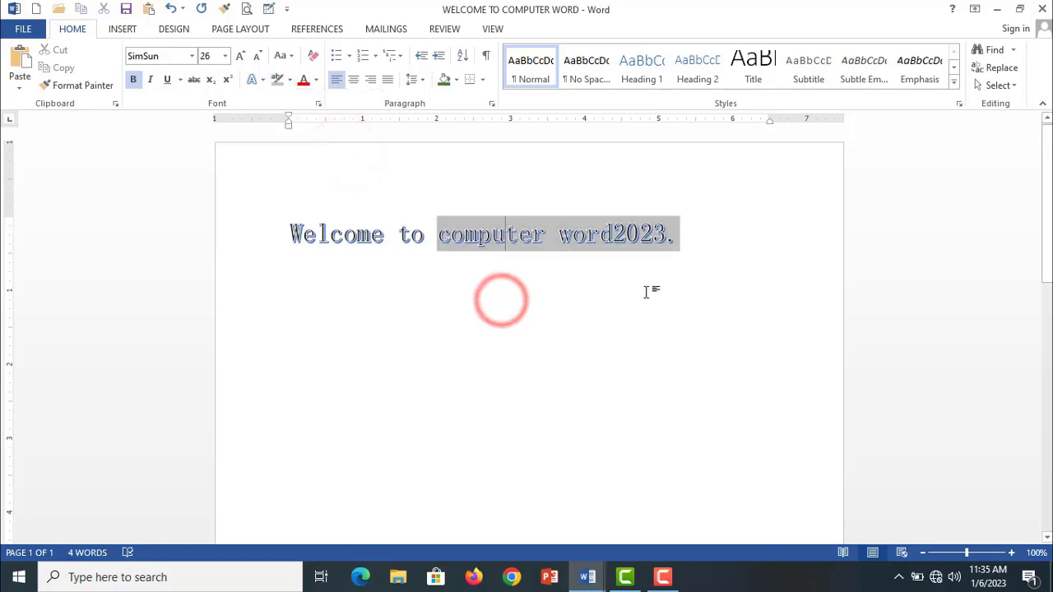
- Highlight the whole heading with the yellow text highlight color
left_click_drag(691, 239, 320, 194)
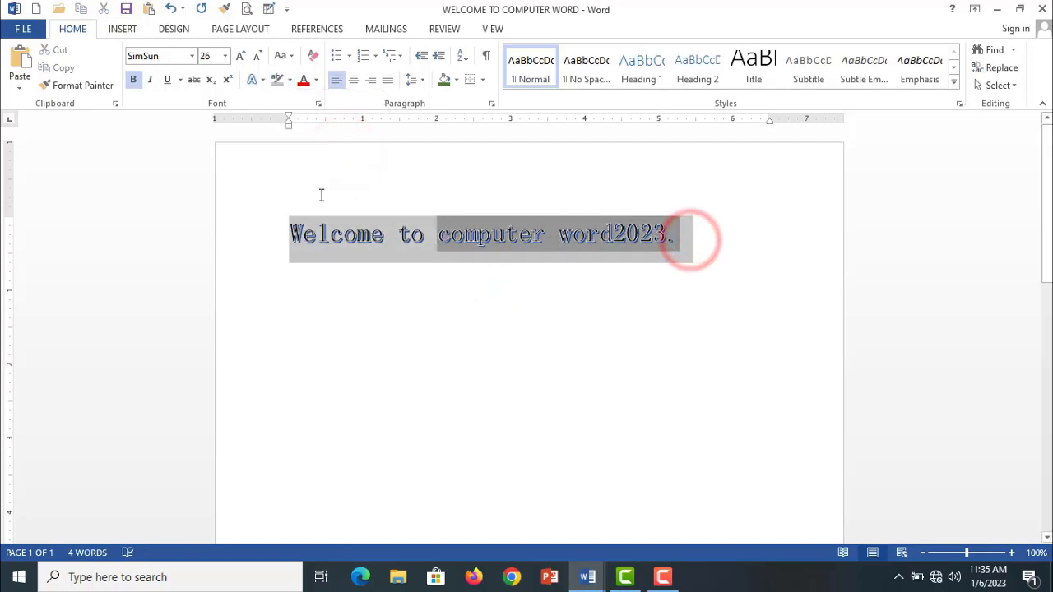
left_click(290, 80)
left_click(285, 100)
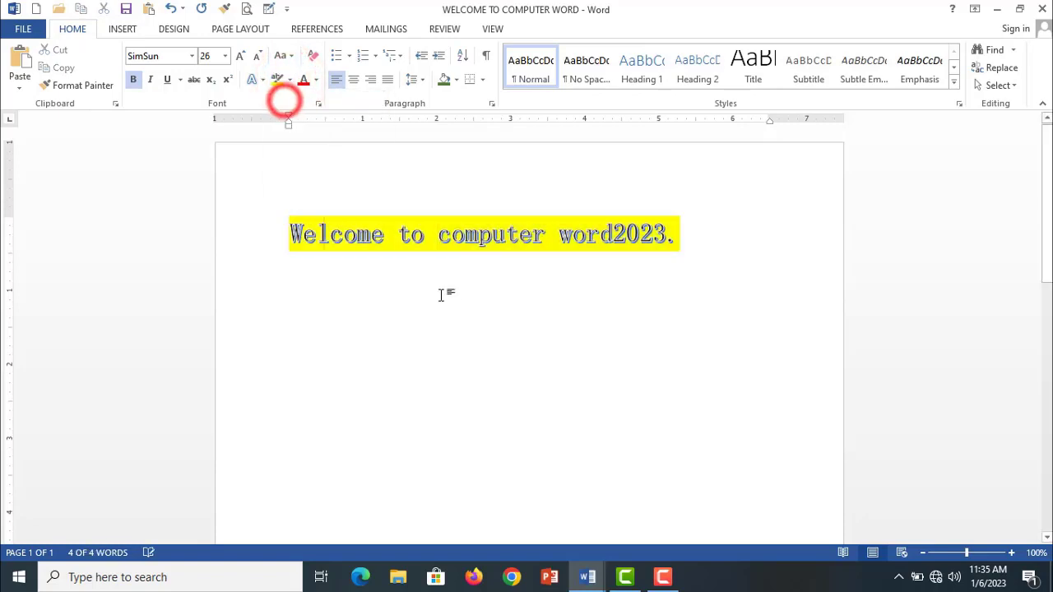
left_click(445, 297)
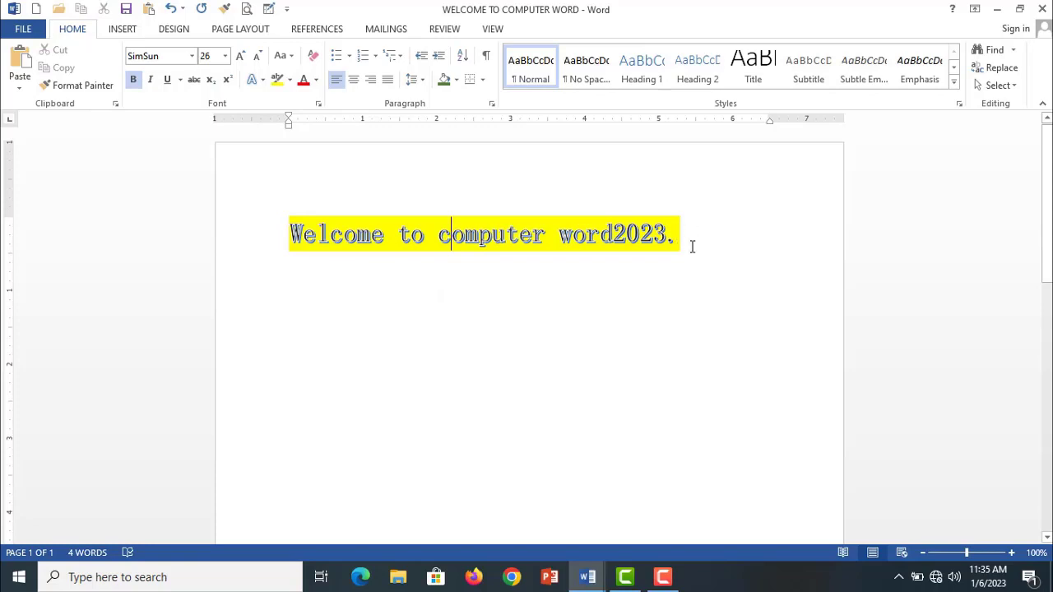
- Clear all formatting from the whole heading and remove its text highlight
left_click_drag(693, 243, 288, 237)
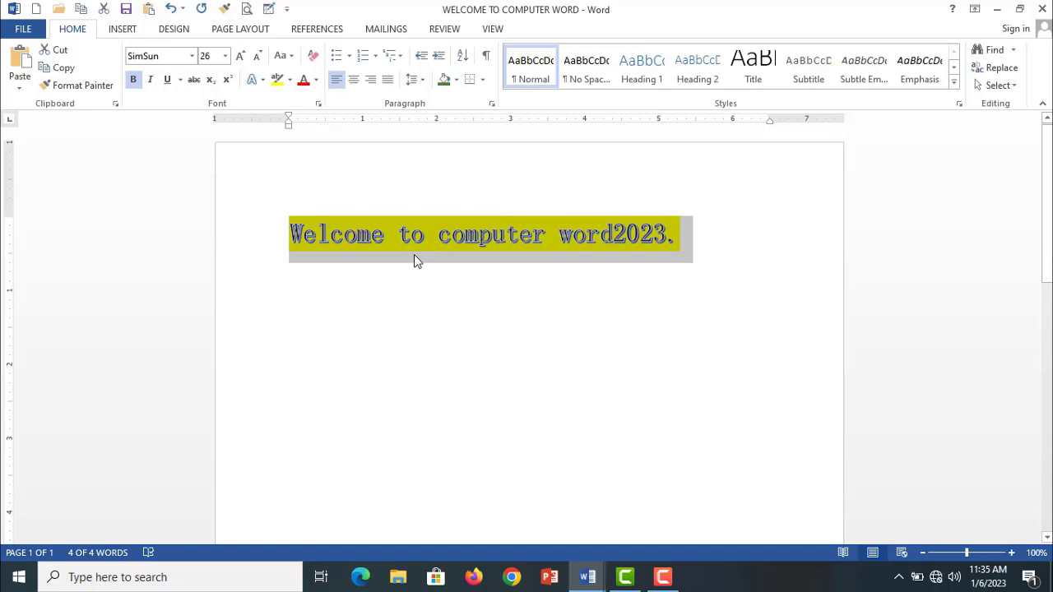
left_click(313, 55)
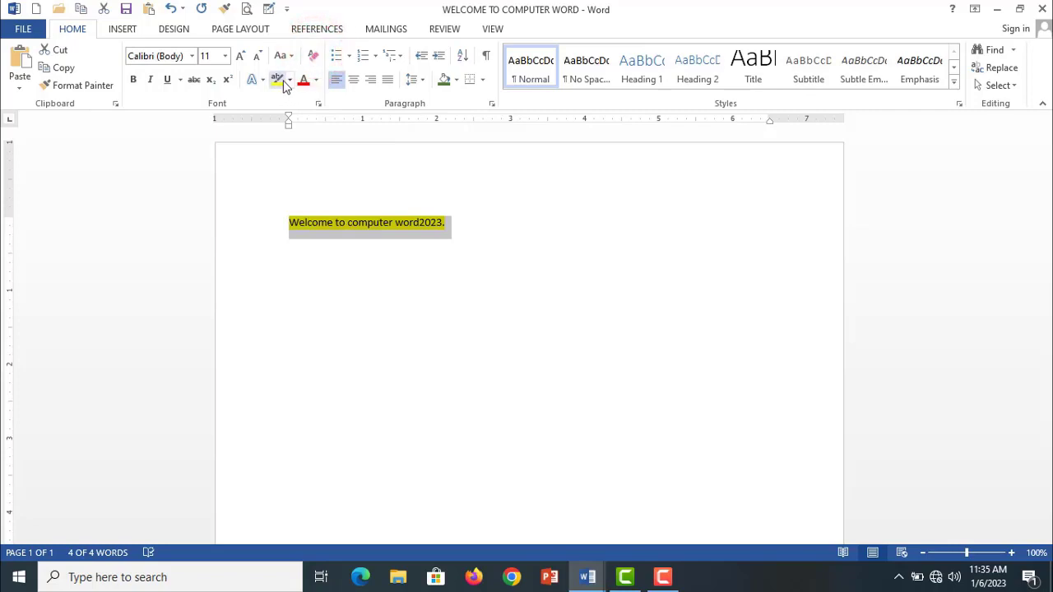
left_click(290, 79)
left_click(301, 170)
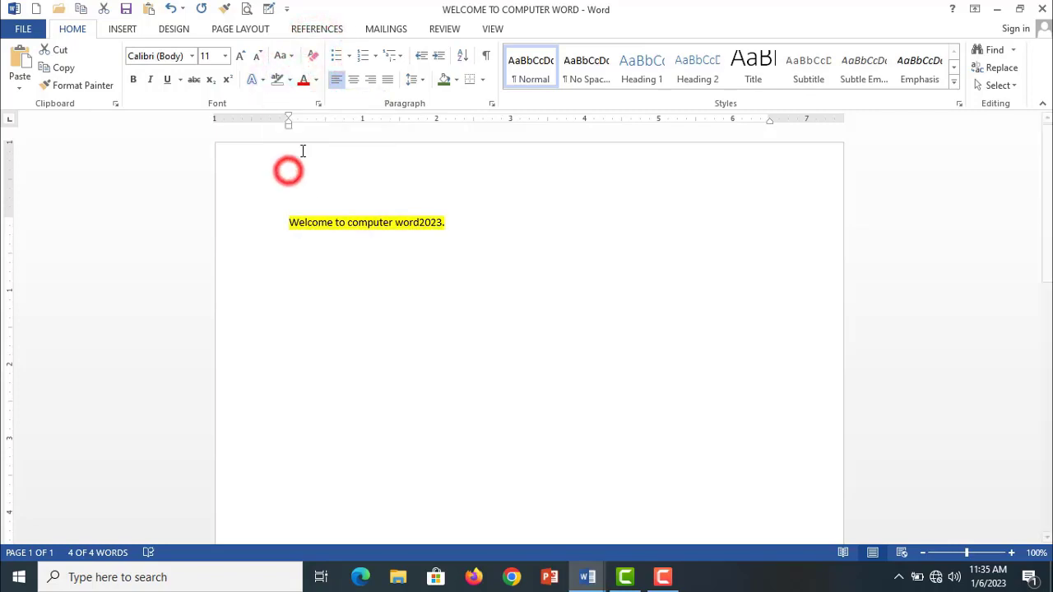
left_click(447, 299)
- Set the font size of the whole heading to 28
left_click_drag(456, 232, 280, 228)
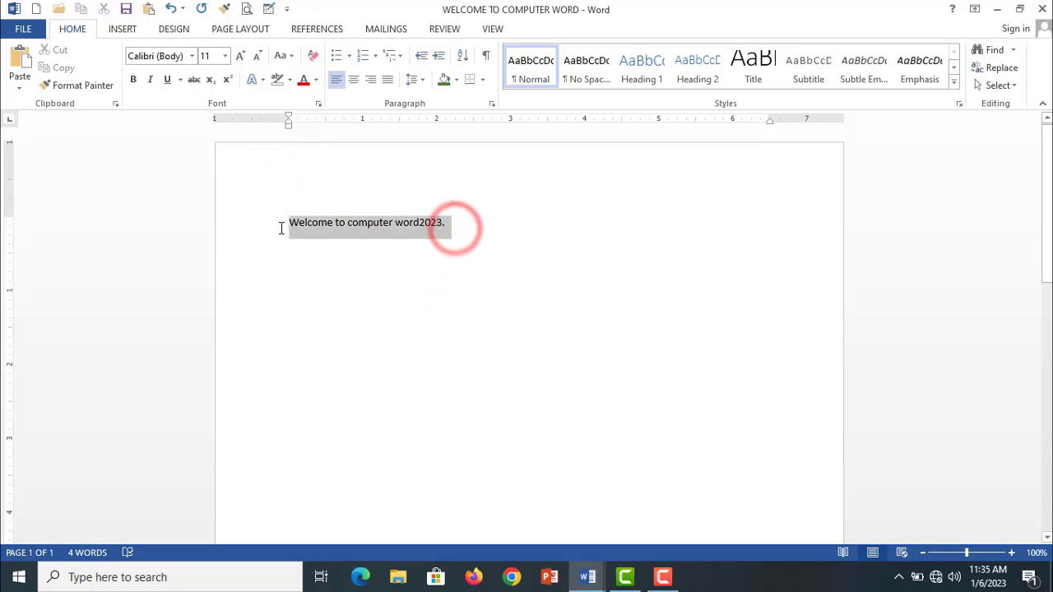
left_click(224, 56)
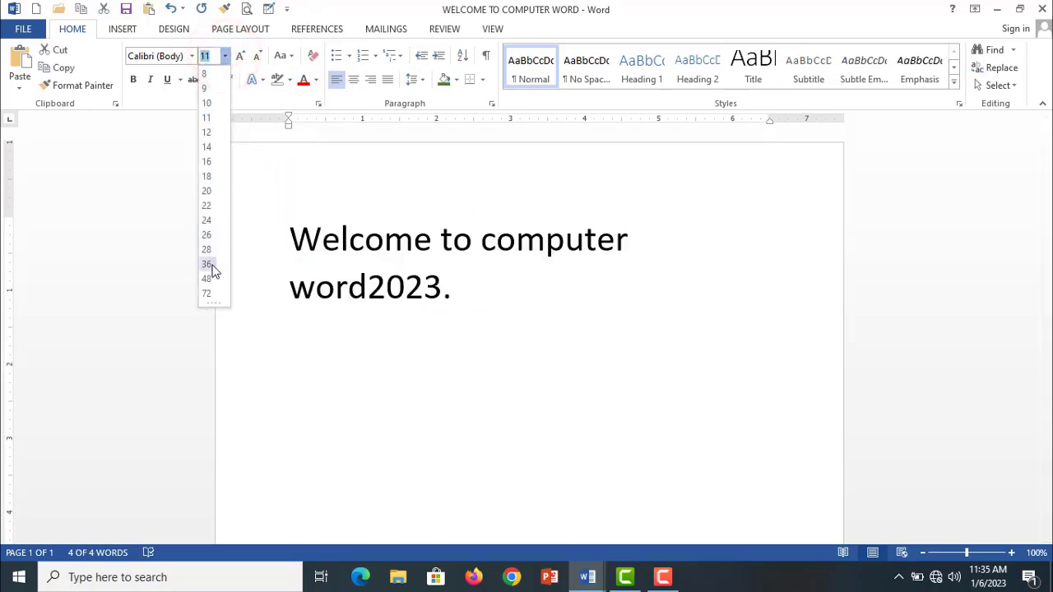
left_click(211, 250)
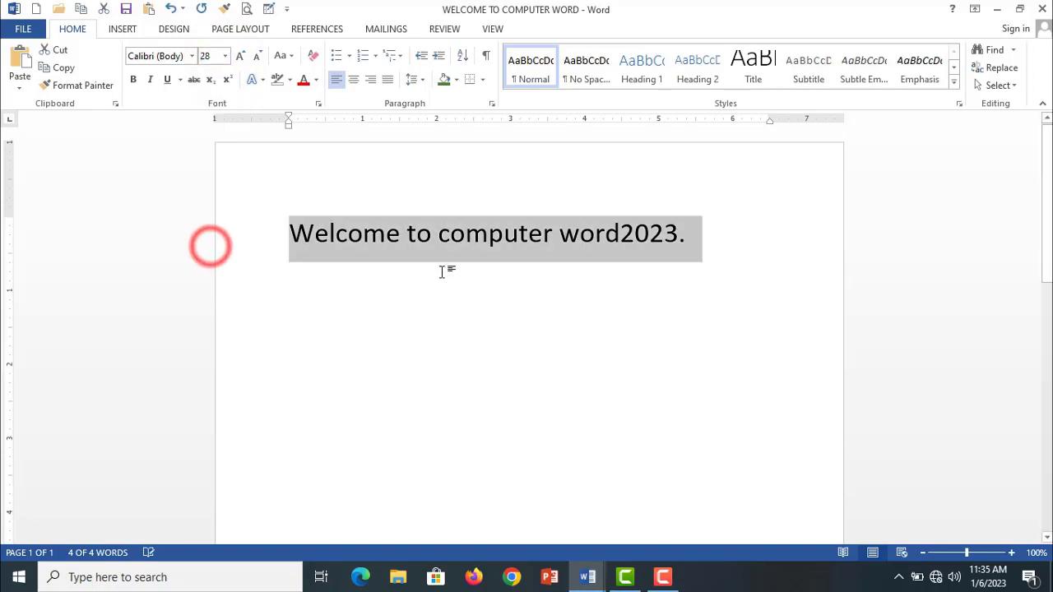
left_click(439, 269)
- Change the font color of the whole heading to the standard red
left_click_drag(684, 233, 223, 228)
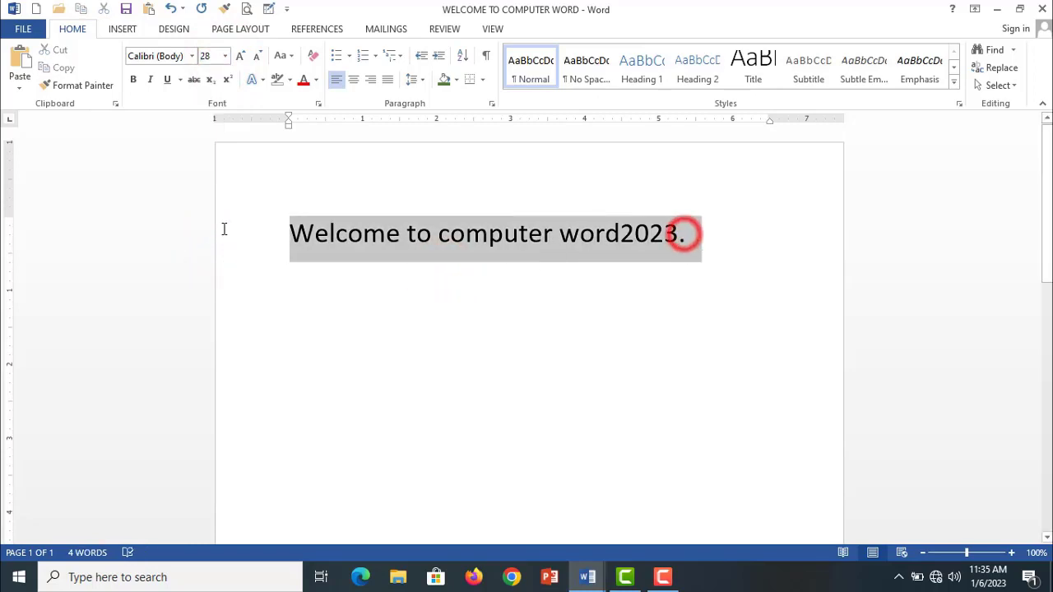
left_click(316, 80)
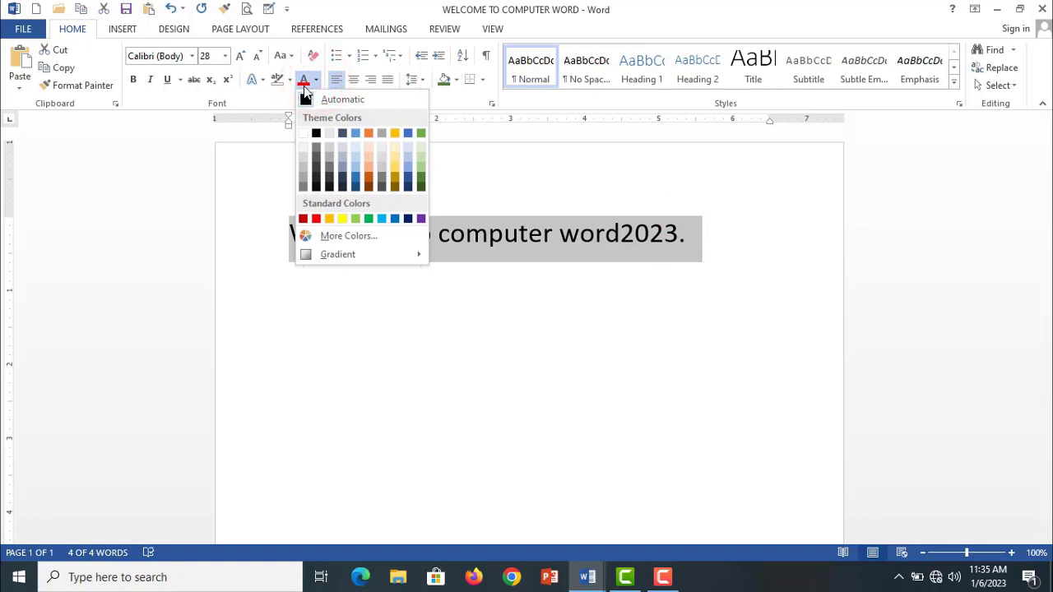
left_click(317, 218)
left_click(383, 324)
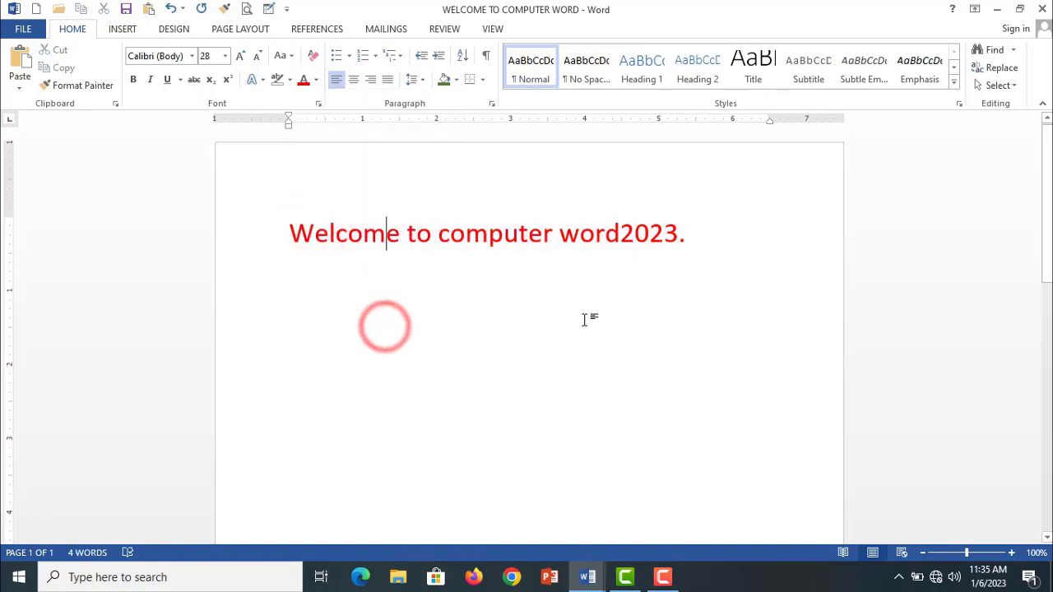
- Add a new line reading "Computer" below the heading
left_click(706, 254)
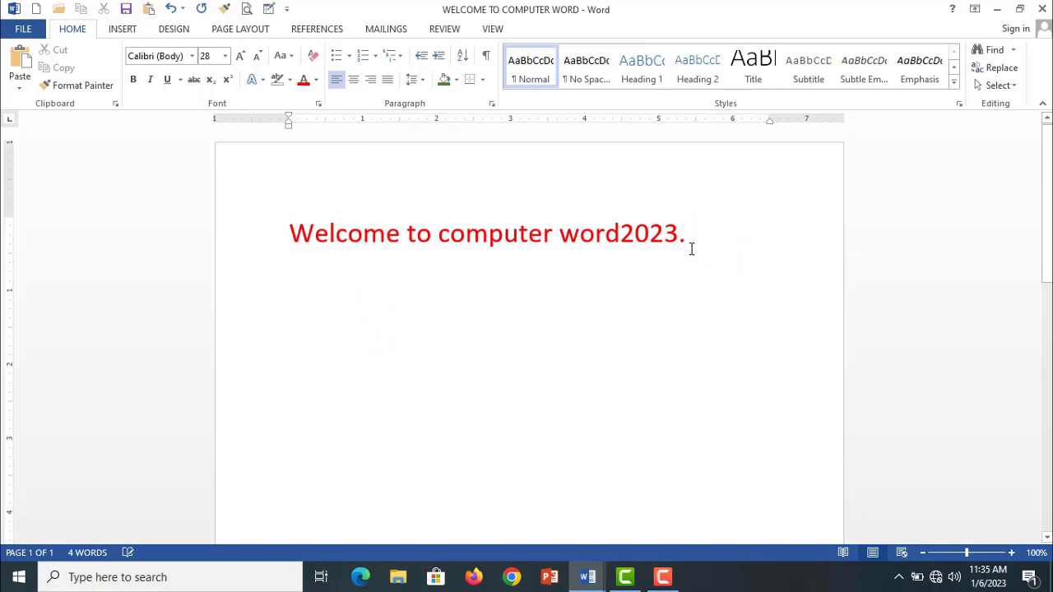
key("Return")
key("Return")
type("com")
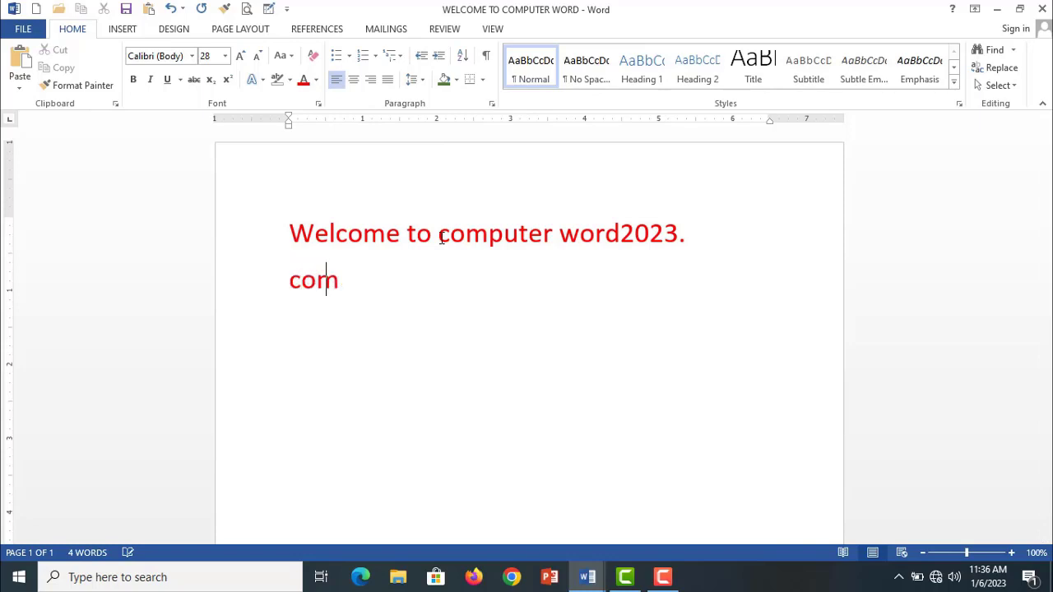
type("pute")
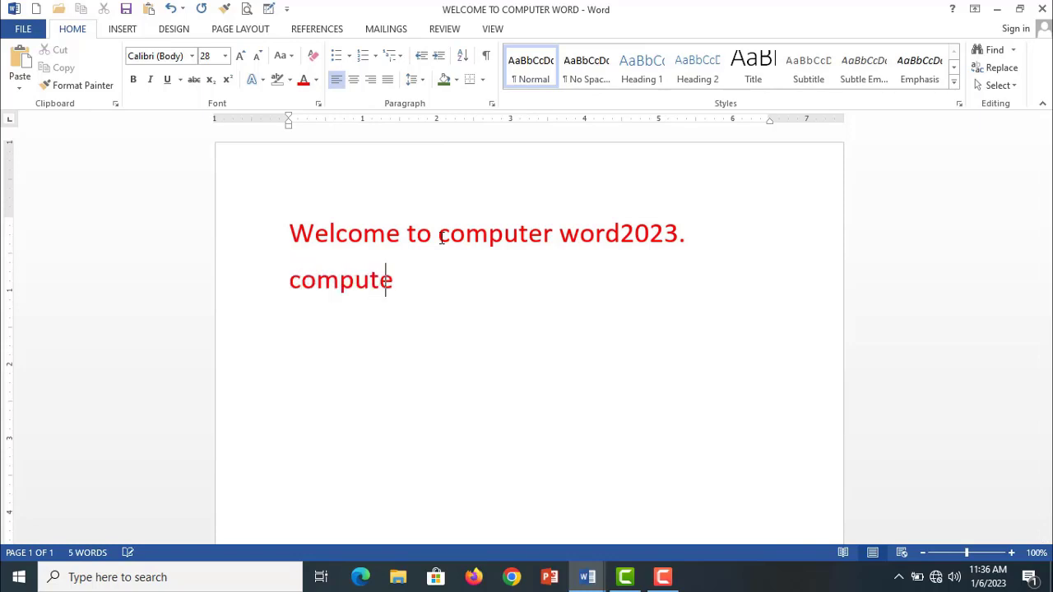
type("r")
key("Return")
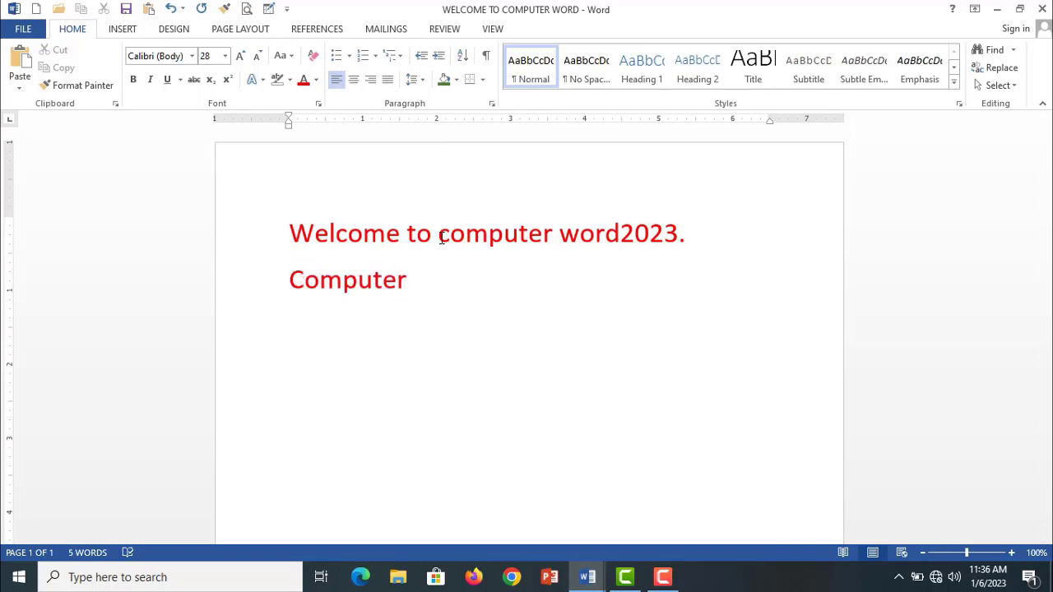
- Format the "Computer" line as a bulleted item with the arrow bullet
double_click(418, 286)
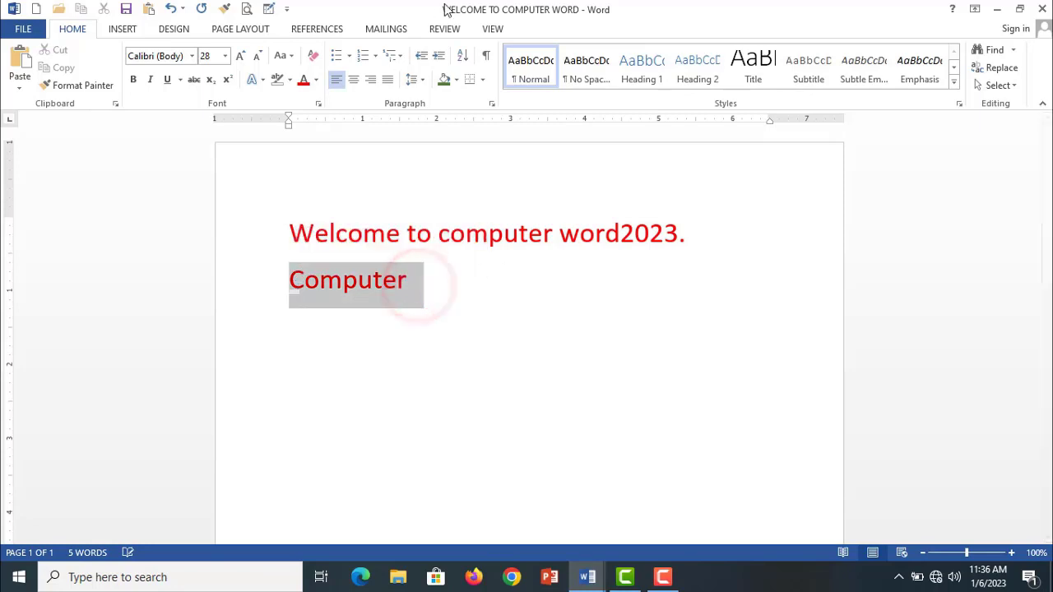
left_click(348, 55)
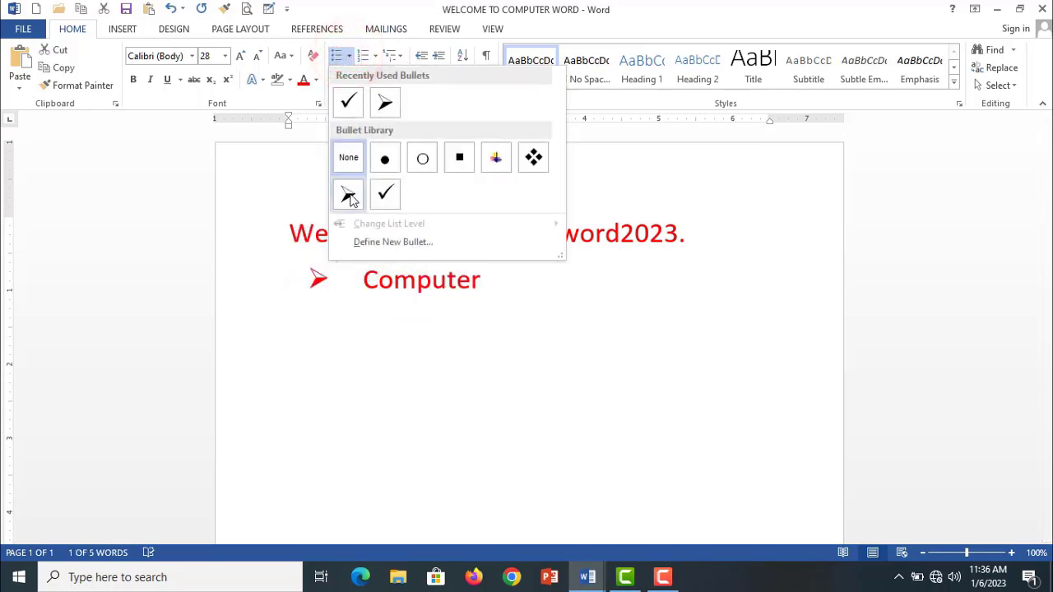
left_click(348, 196)
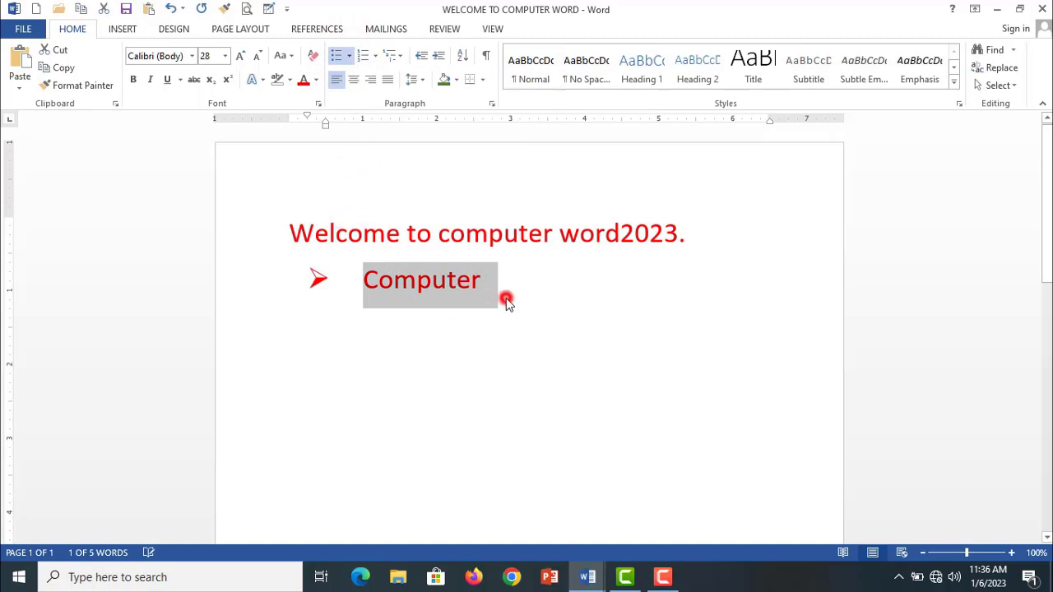
- Add "Hardware" and "software" as two further list items below "Computer", correcting any surplus letters
left_click(507, 298)
key("Return")
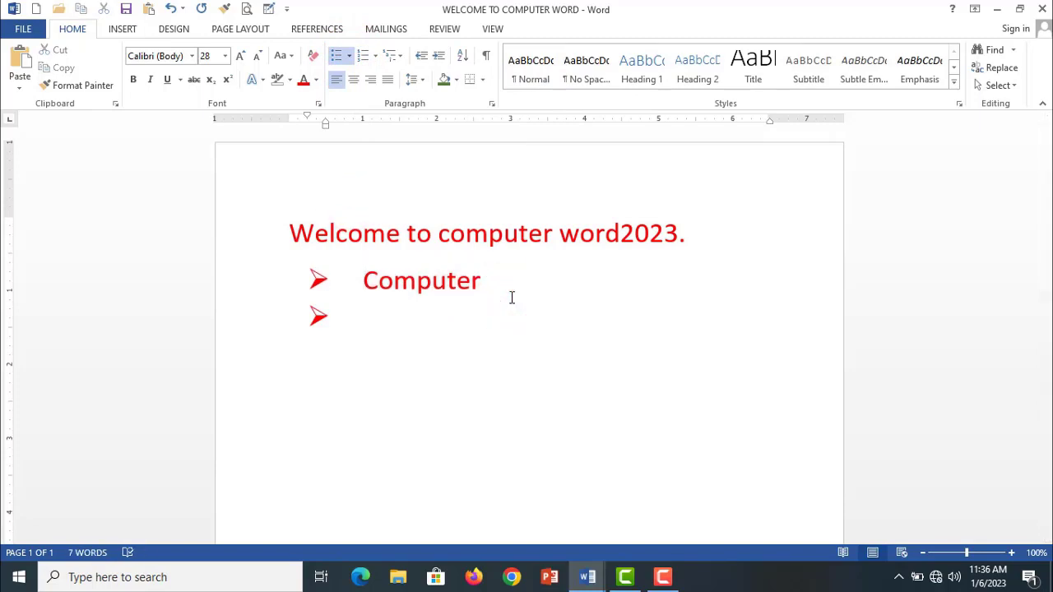
type("Hardware")
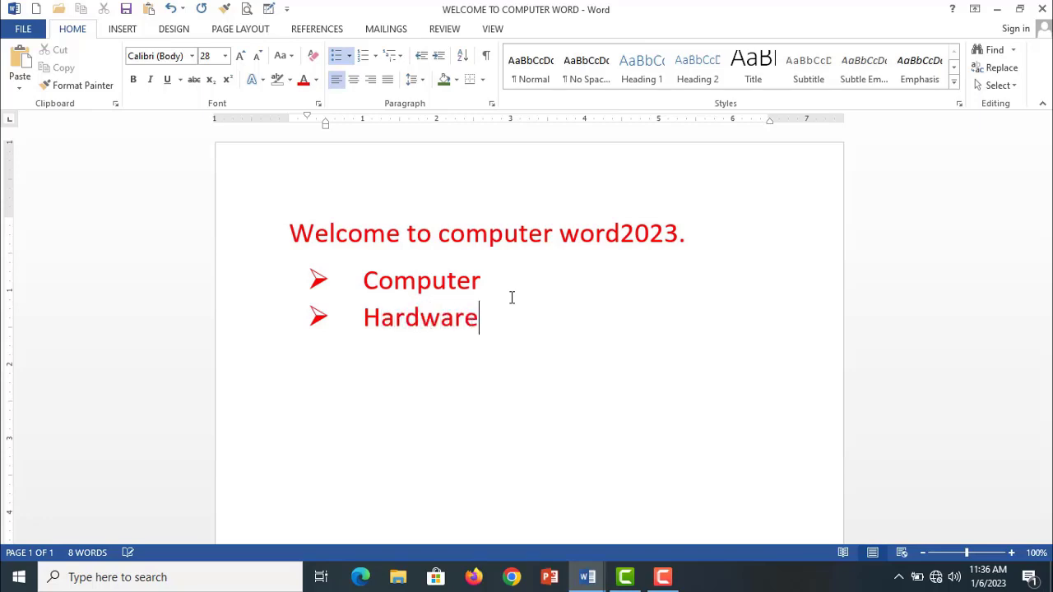
type("ware")
key("Return")
type("software")
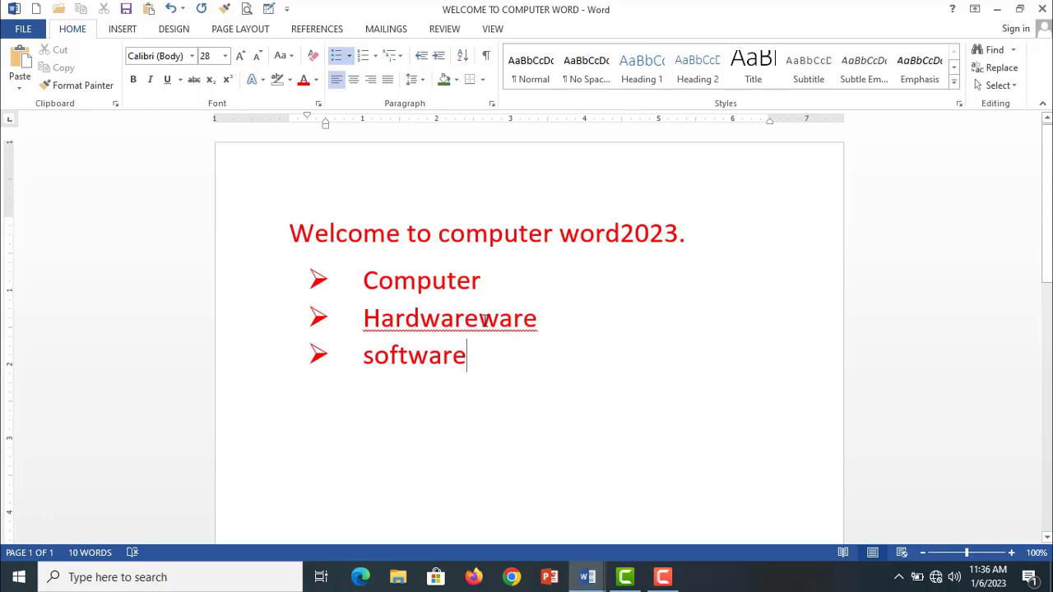
left_click_drag(484, 320, 537, 321)
key("BackSpace")
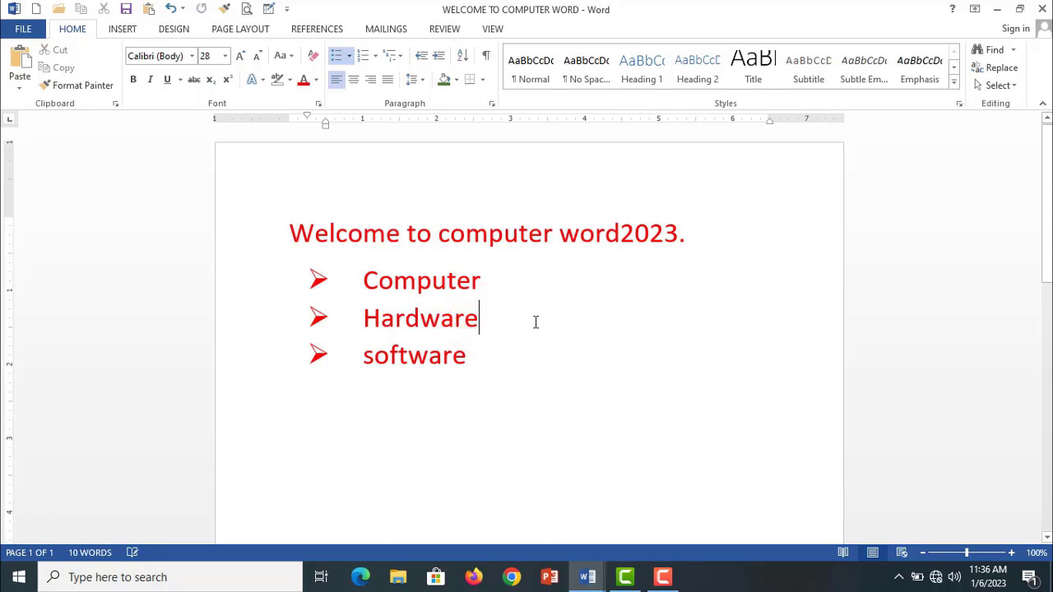
- Convert the three bulleted items to a list with a. b. c. numbering
left_click(493, 382)
left_click_drag(474, 358, 312, 281)
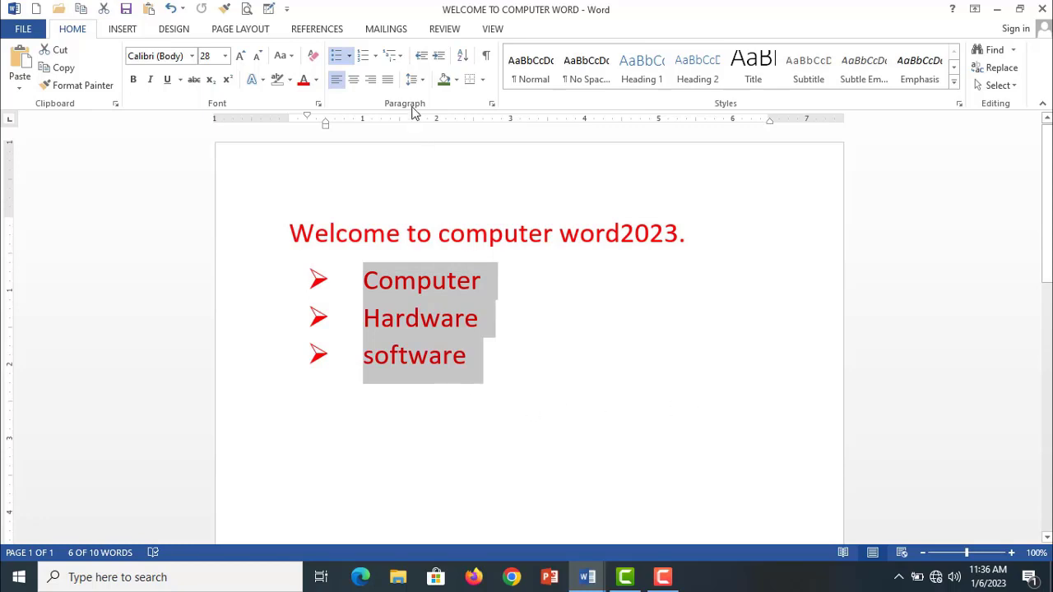
left_click(374, 56)
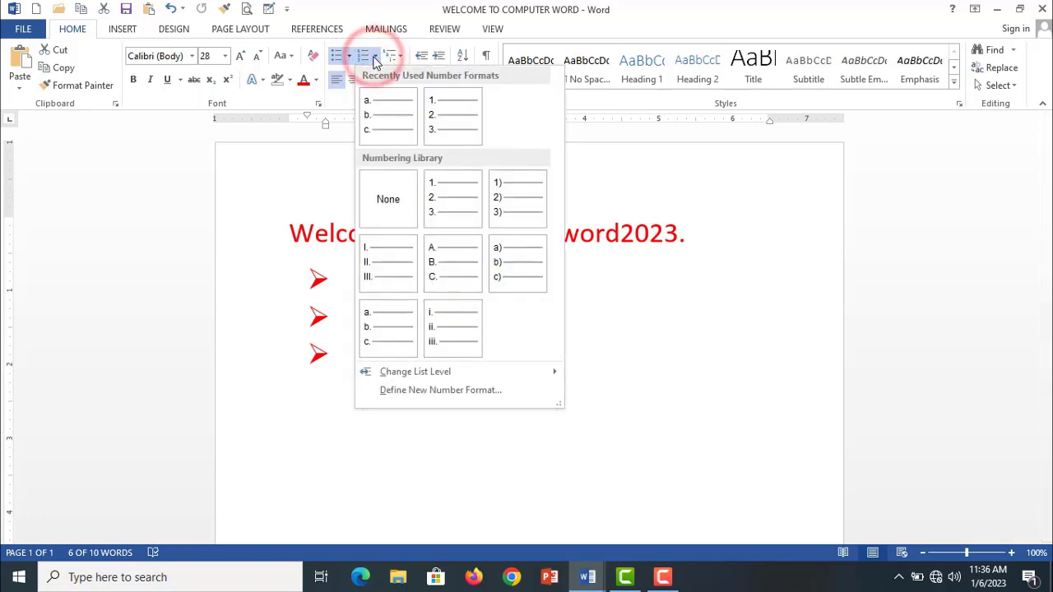
left_click(384, 120)
left_click(577, 411)
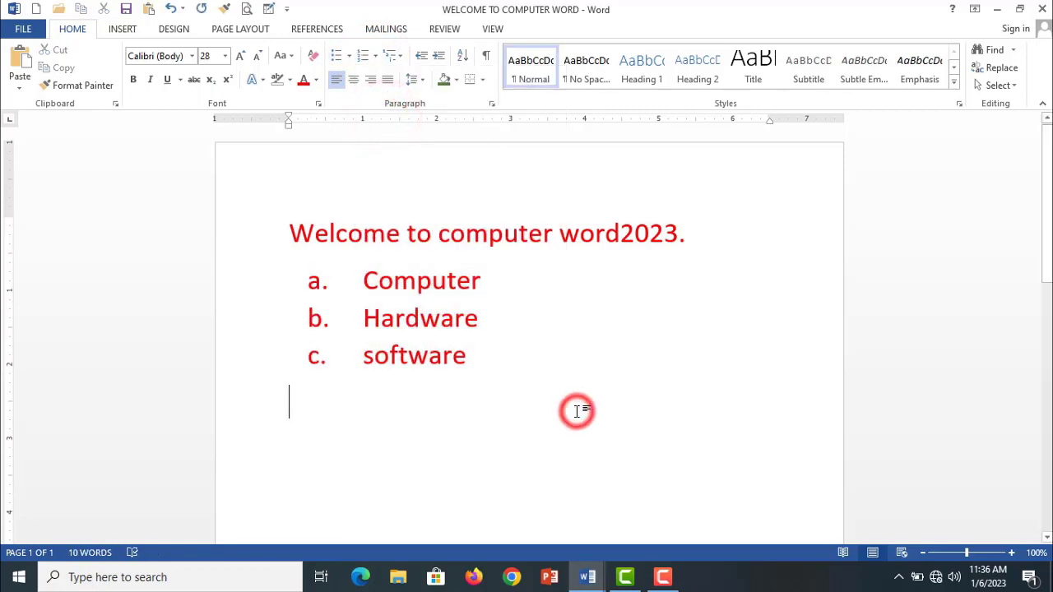
- Remove the lettering from the three list items and apply the 1. 2. 3. number format instead
left_click_drag(513, 357, 321, 273)
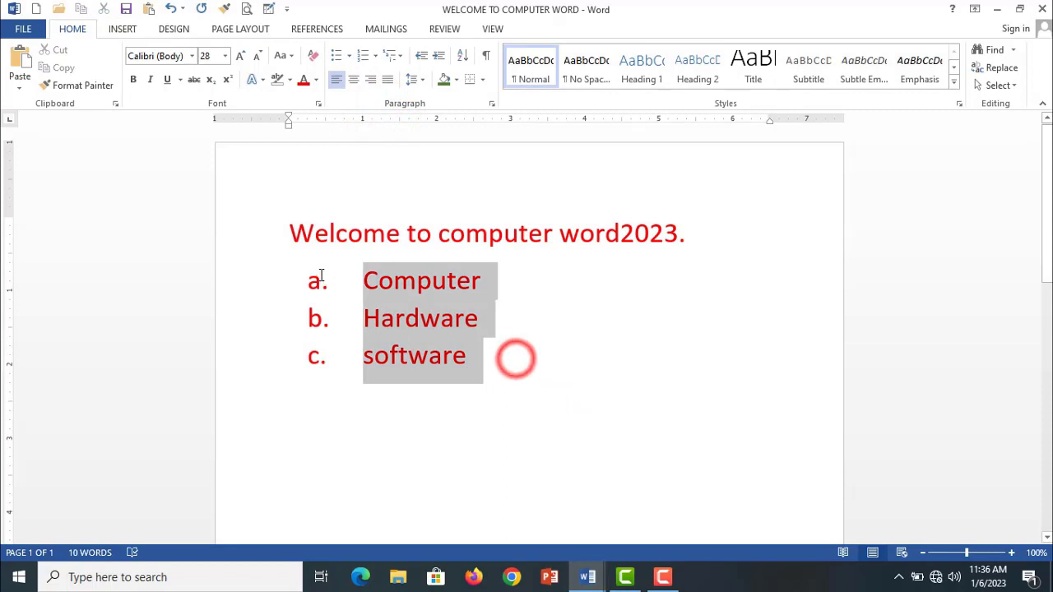
left_click(378, 64)
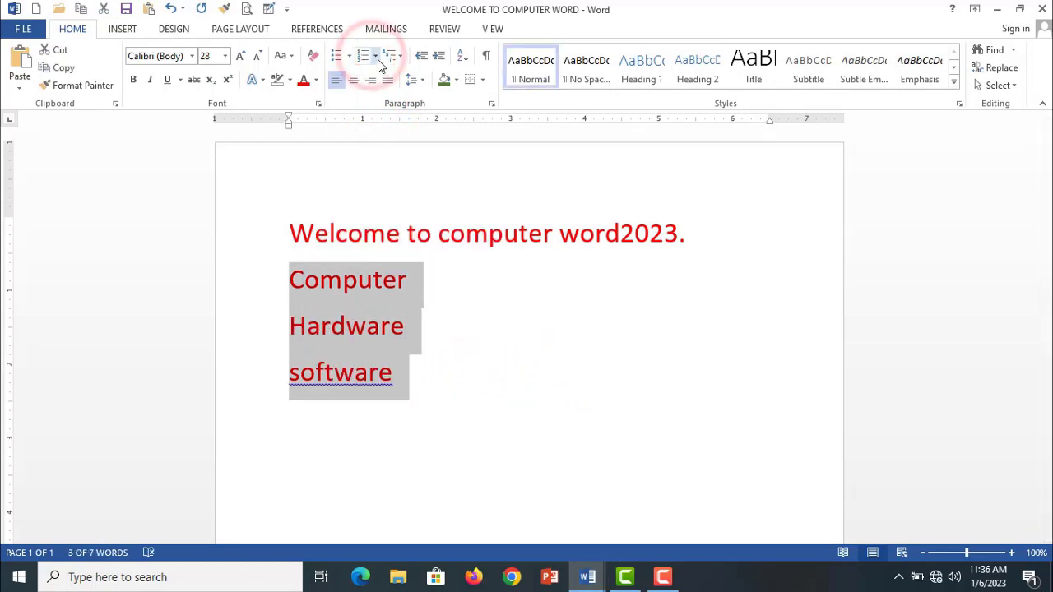
left_click(375, 55)
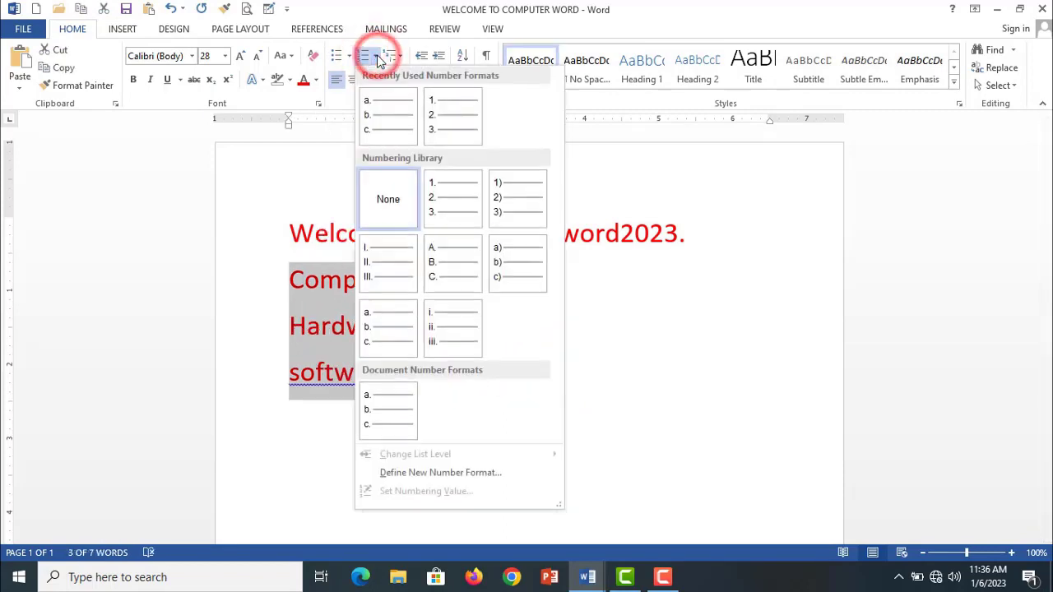
left_click(454, 122)
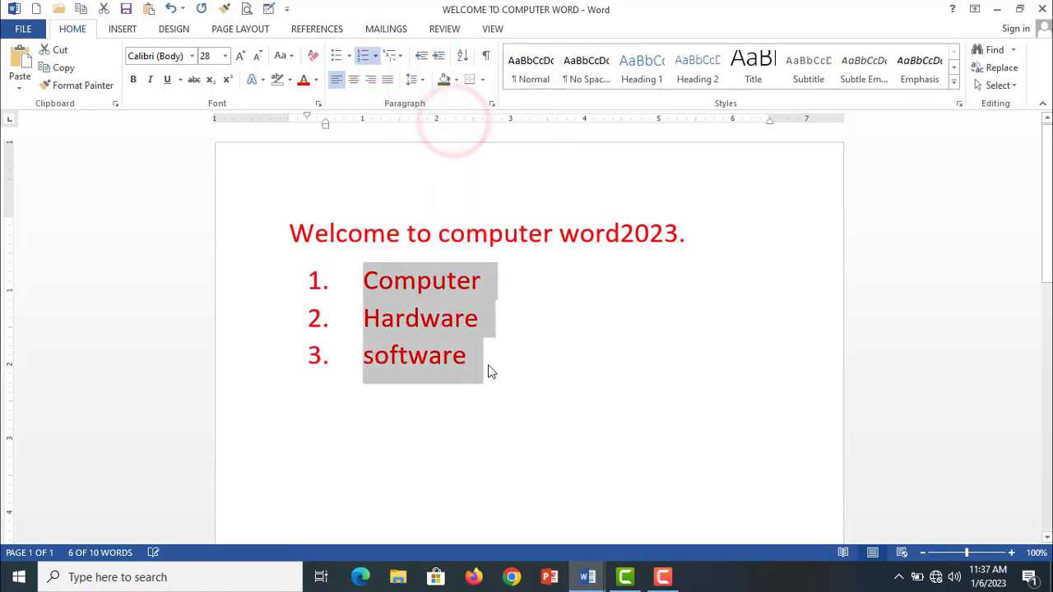
left_click(488, 372)
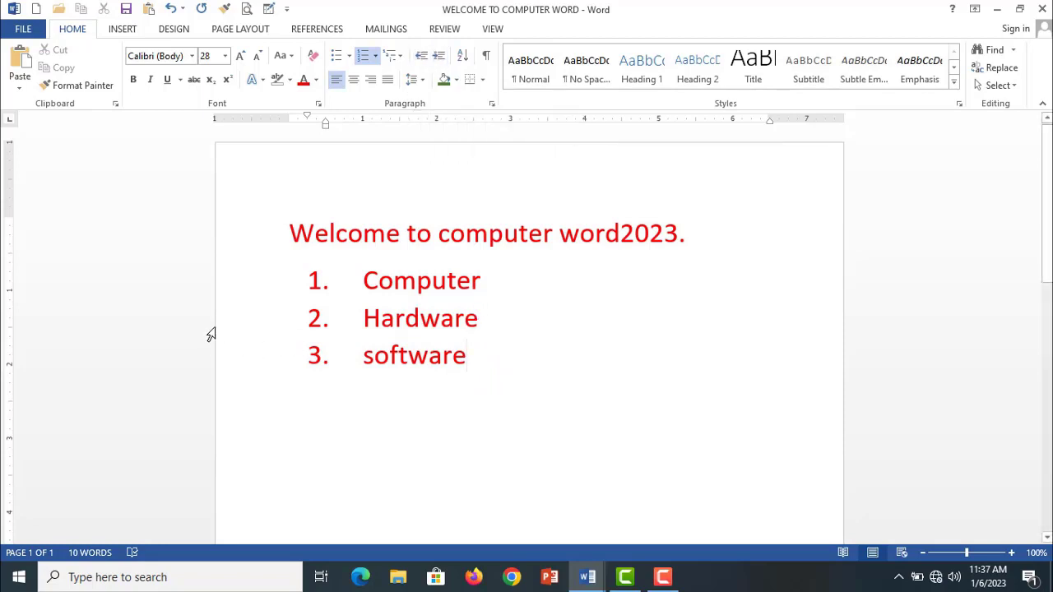
left_click(308, 322)
left_click(299, 275)
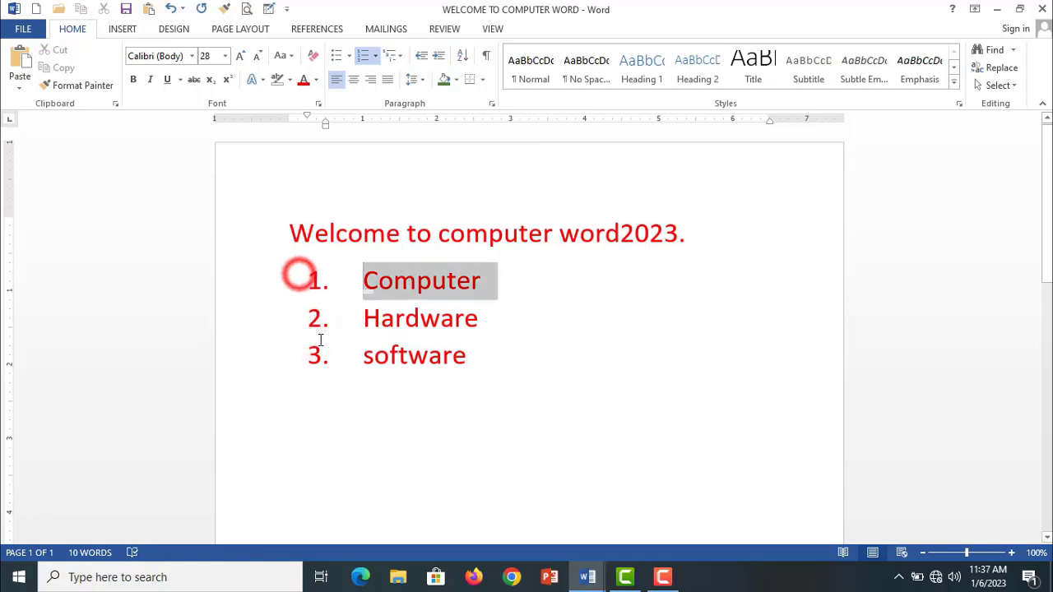
left_click_drag(321, 339, 507, 343)
left_click(512, 345)
left_click(317, 279)
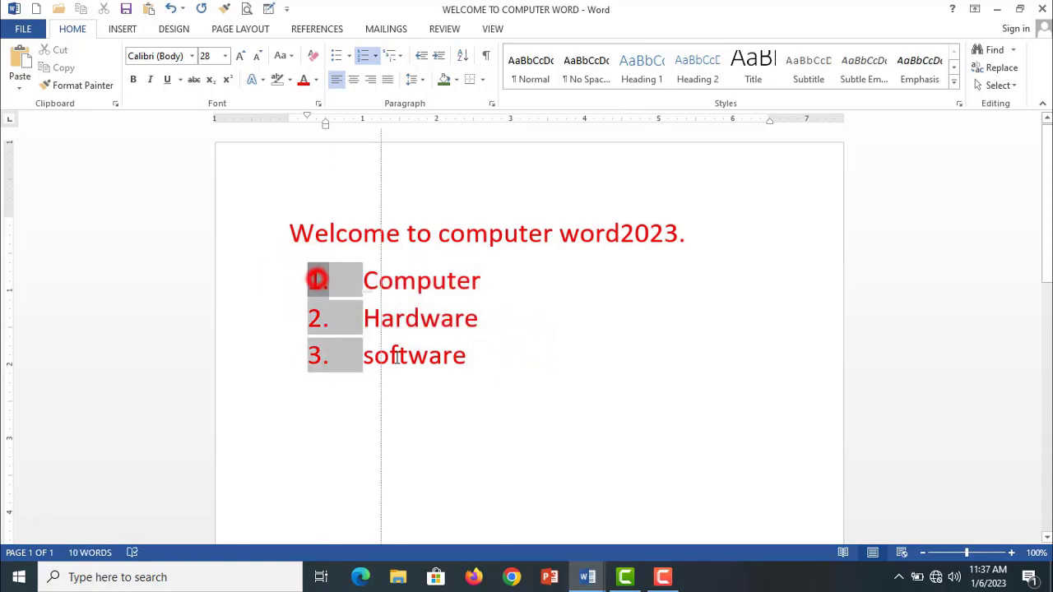
mouse_move(395, 355)
left_mouse_down()
mouse_move(461, 353)
mouse_move(336, 354)
mouse_move(406, 346)
mouse_move(289, 336)
left_mouse_up()
left_click(408, 382)
- Select the whole three-item numbered list and increase its indent by two levels
left_click(330, 279)
left_click(433, 359, "shift")
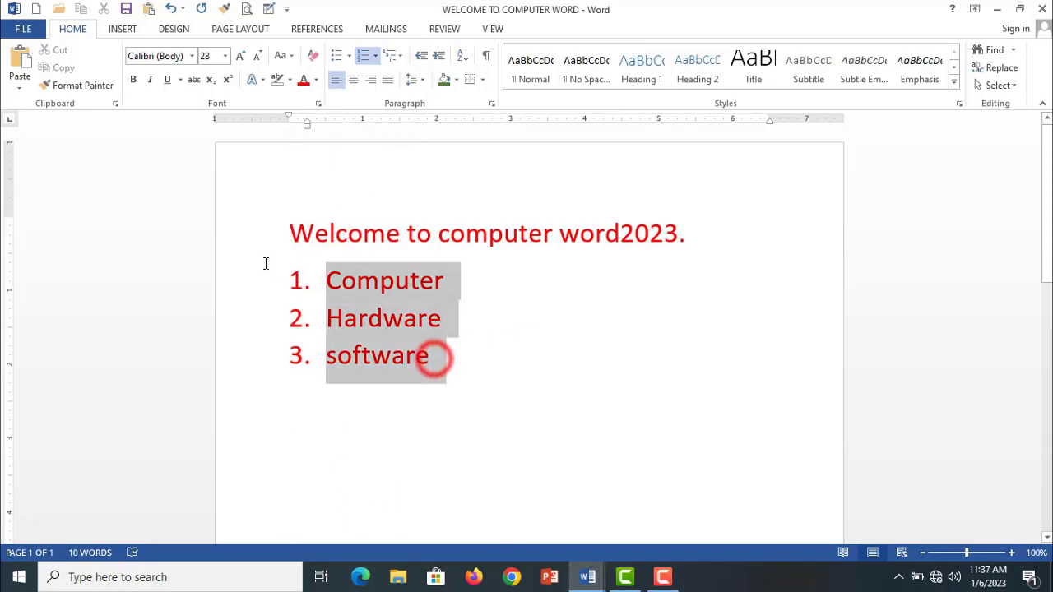
left_click(434, 59)
left_click(434, 59)
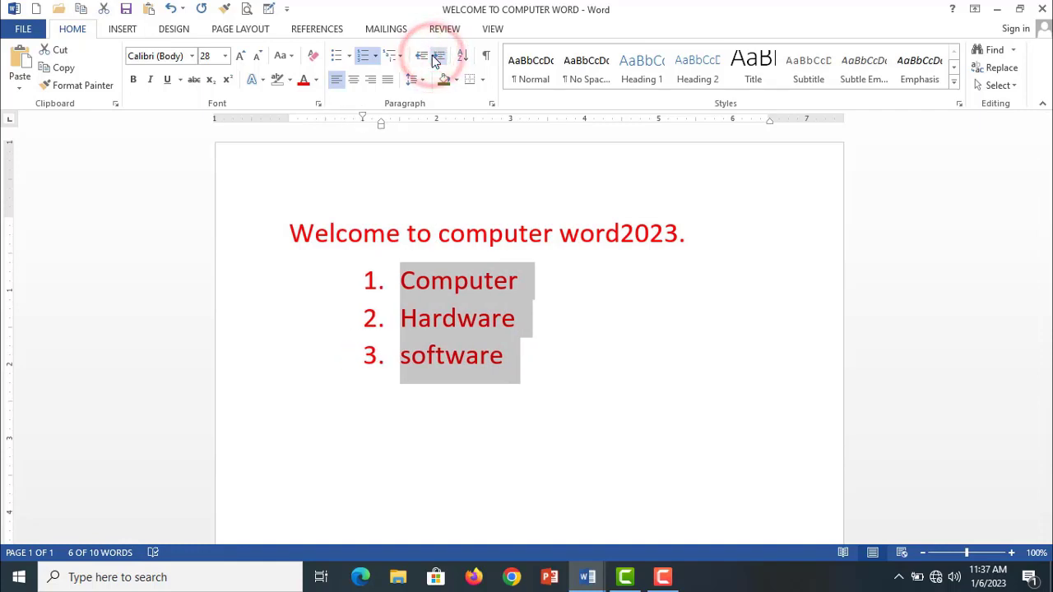
- Decrease the indent of the whole three-item numbered list by two levels
left_click(419, 58)
left_click(419, 58)
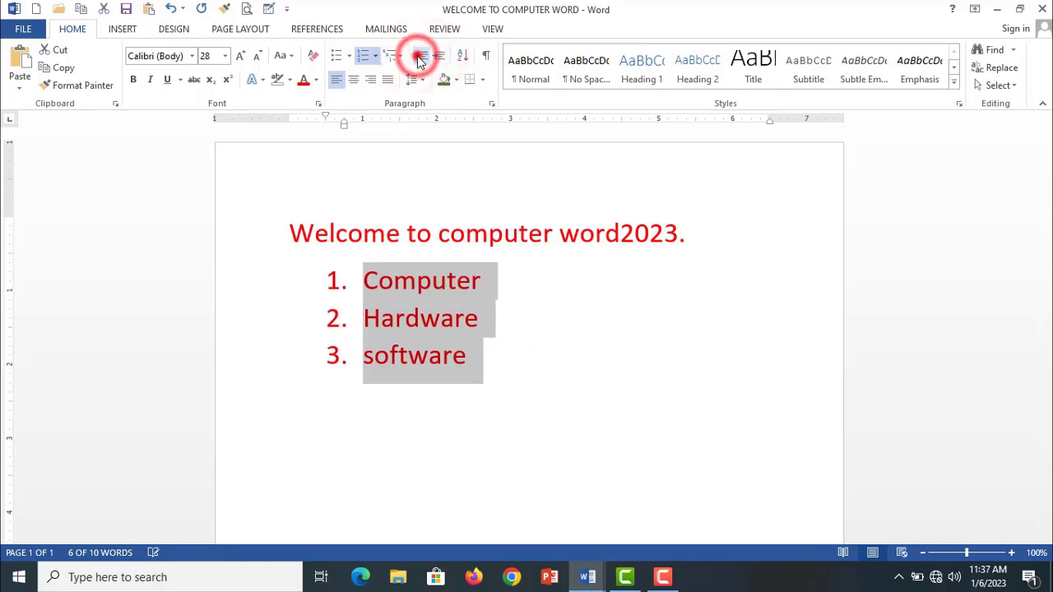
left_click(463, 362)
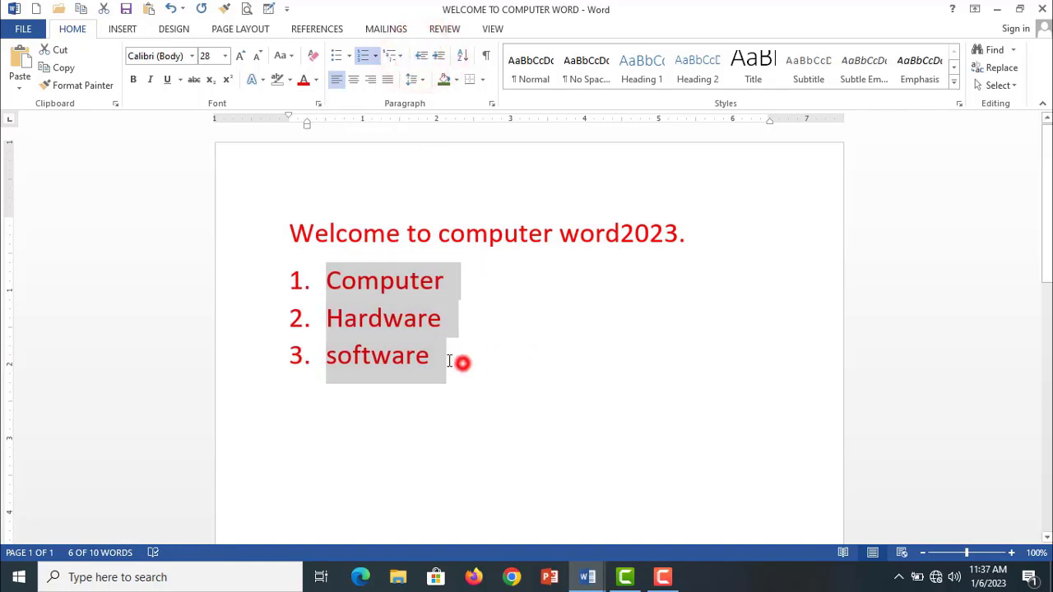
- Demote "Hardware" and "software" one level under "Computer" as sub-items a. and b., and start an unlettered blank line below them
left_click(438, 318)
left_click_drag(438, 319, 315, 318)
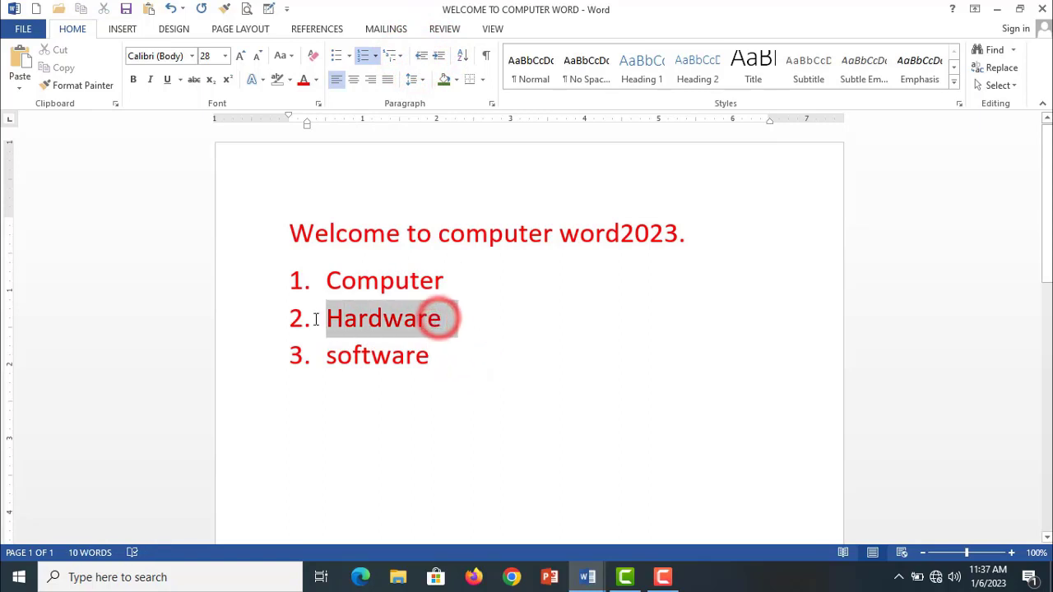
left_click_drag(430, 359, 301, 306)
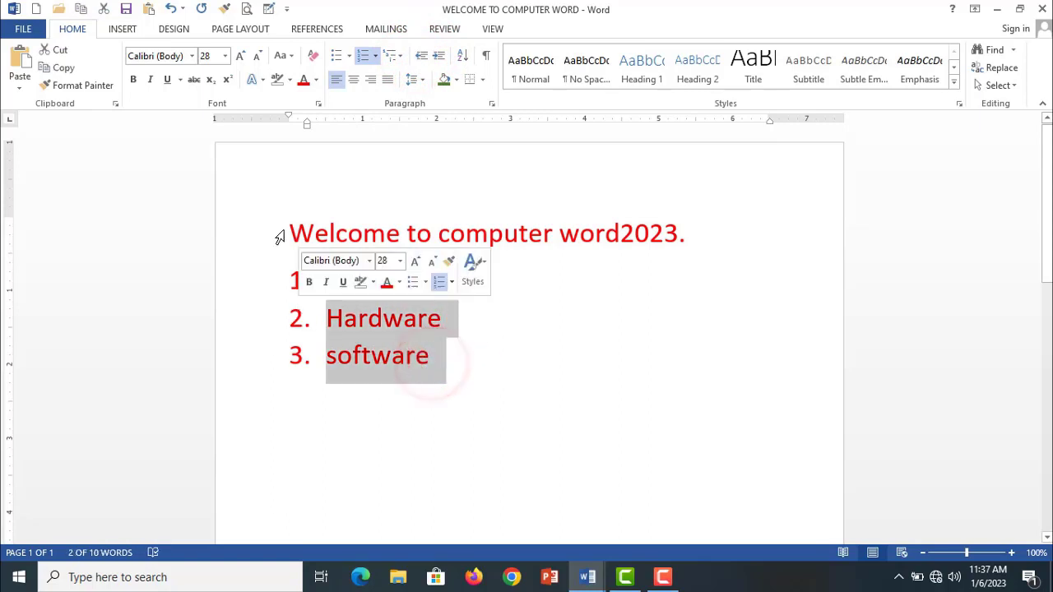
left_click(440, 57)
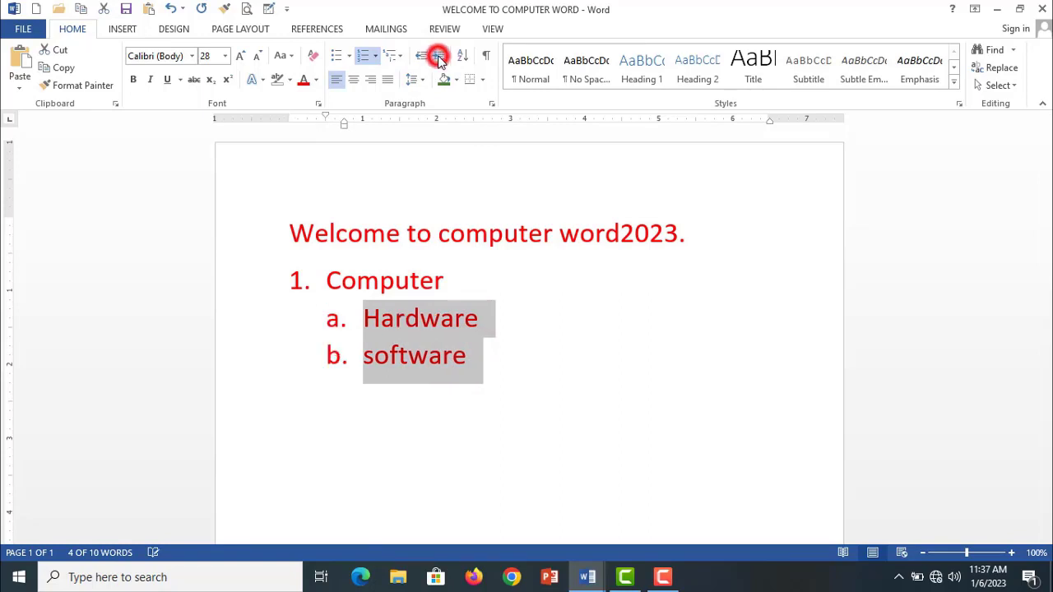
left_click(543, 375)
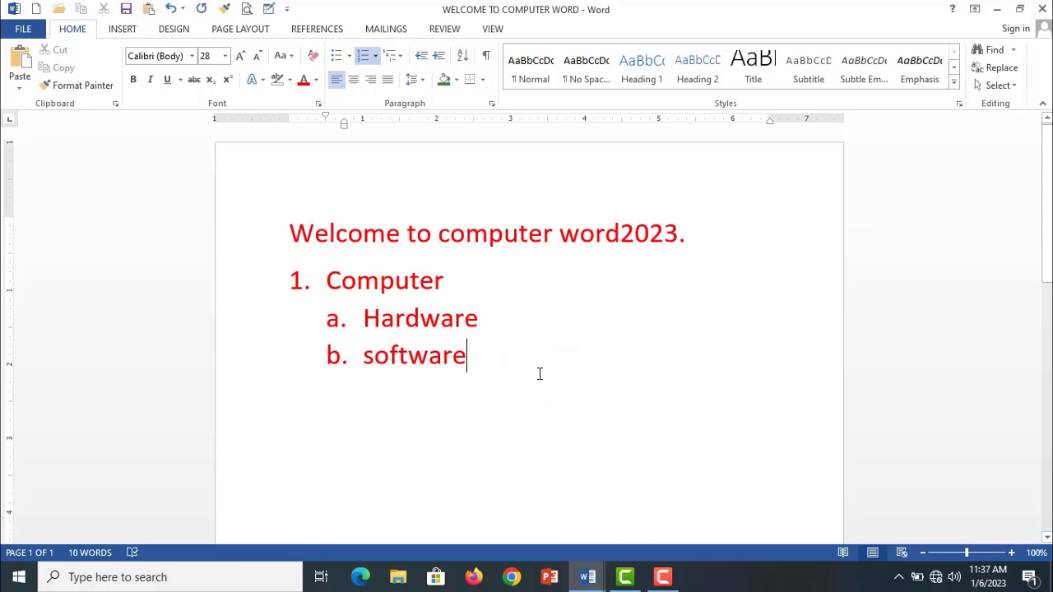
key("Return")
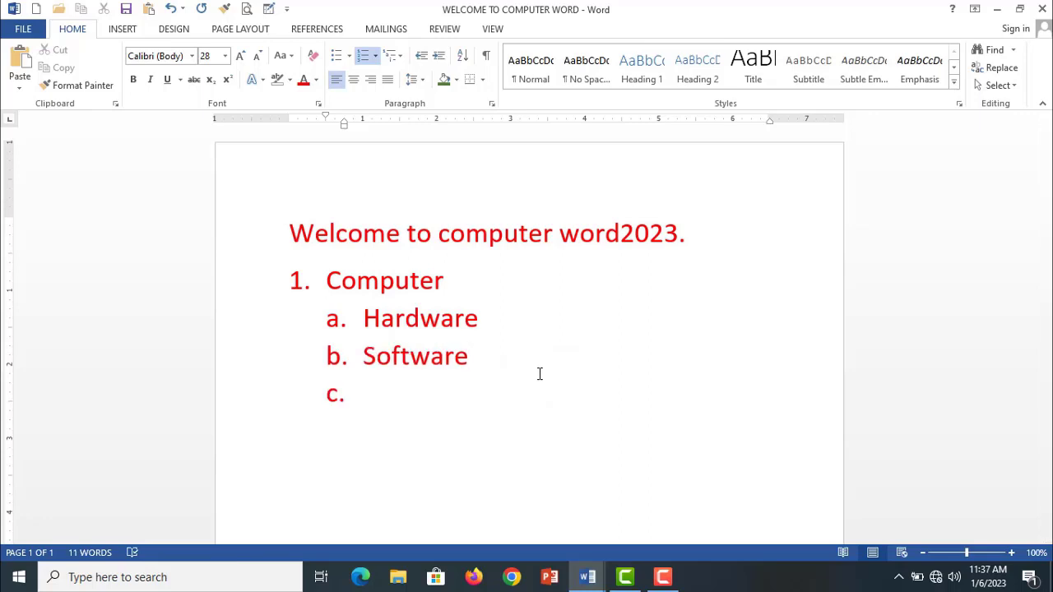
key("BackSpace")
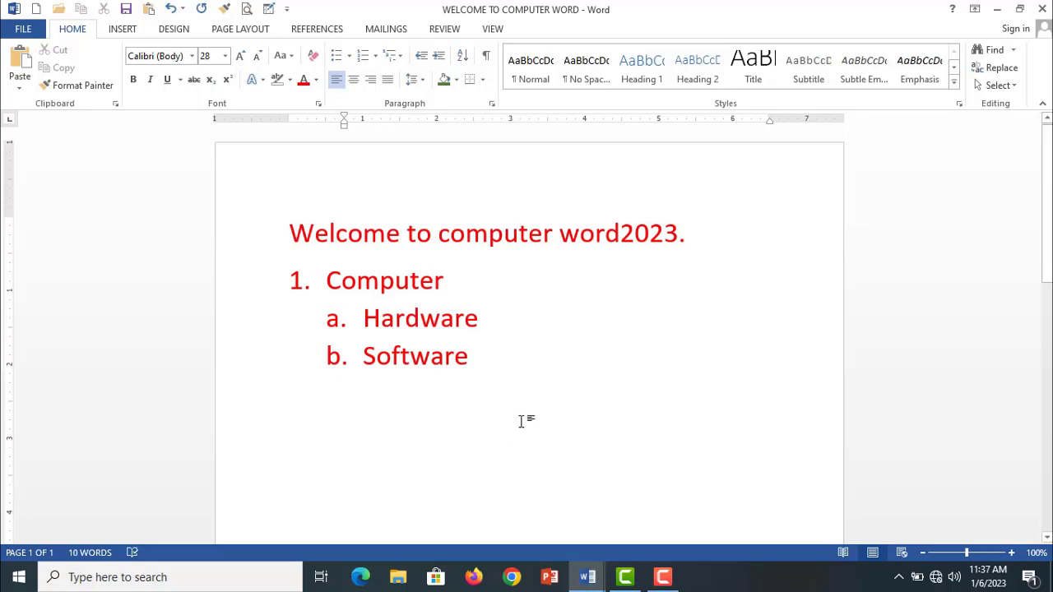
- Select the whole multilevel list from "Computer" through "Software"
left_click_drag(481, 356, 360, 318)
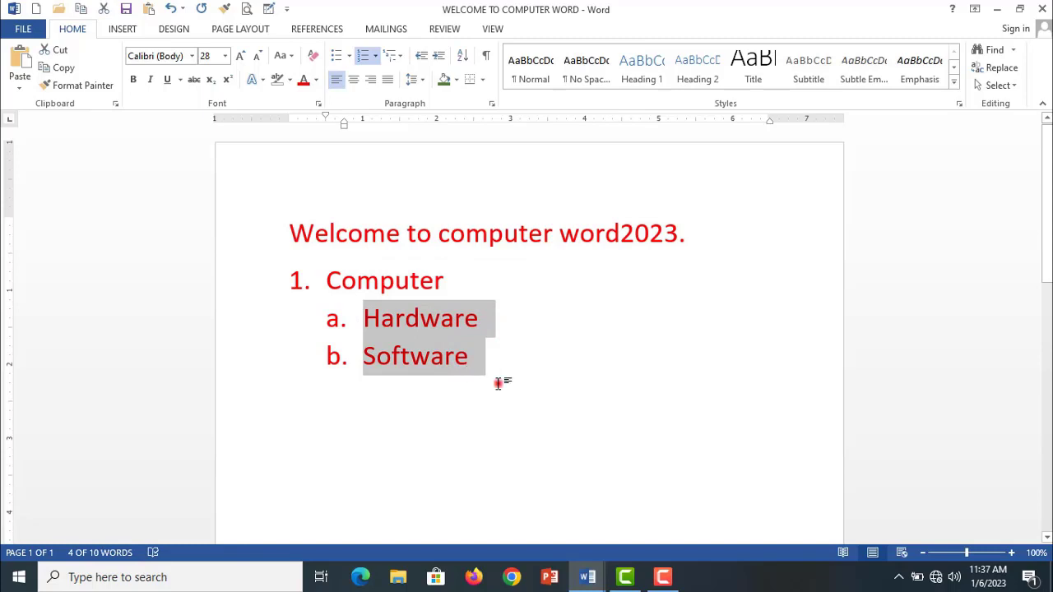
left_click_drag(498, 377, 304, 276)
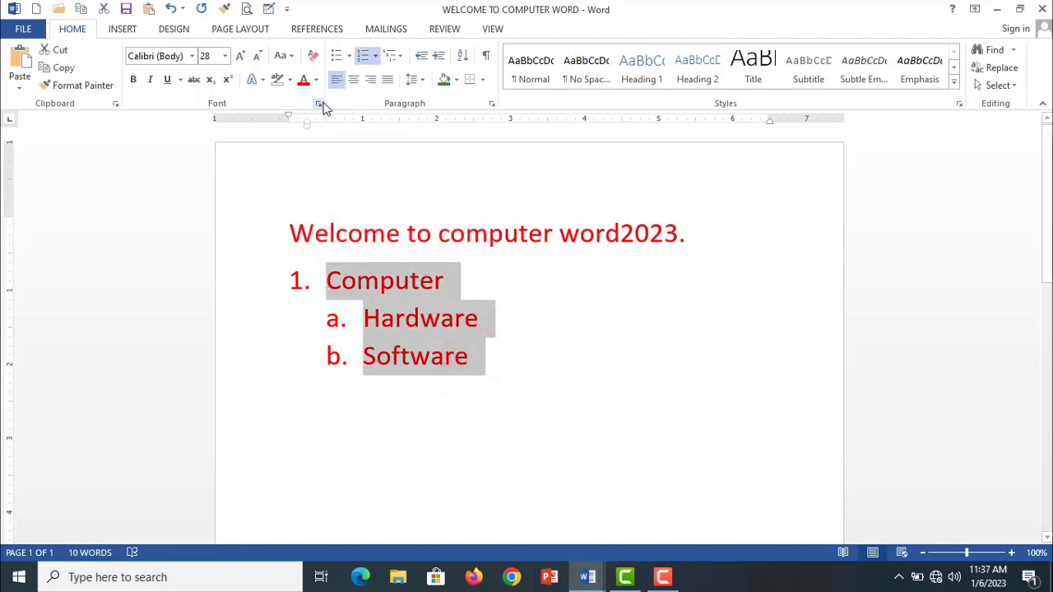
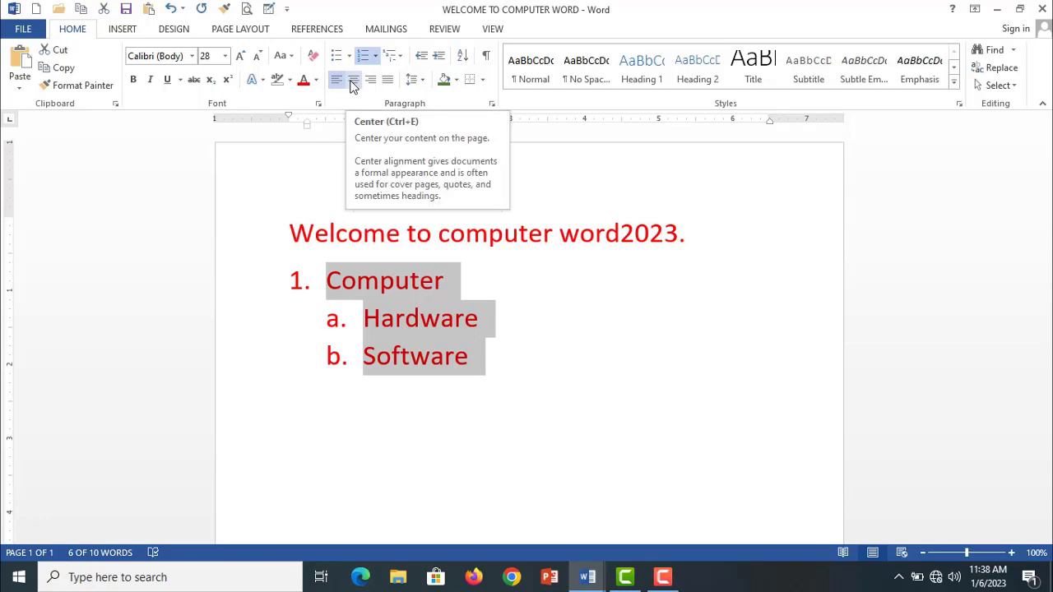
- Cycle the selected multilevel list through centered, left and right alignment, ending with it justified
left_click(353, 82)
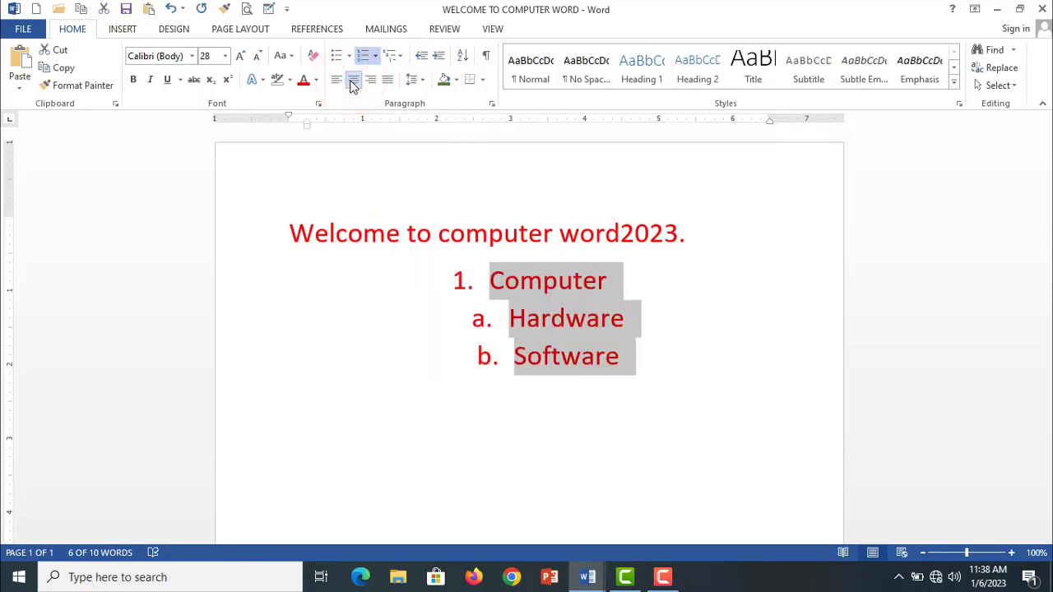
left_click(352, 82)
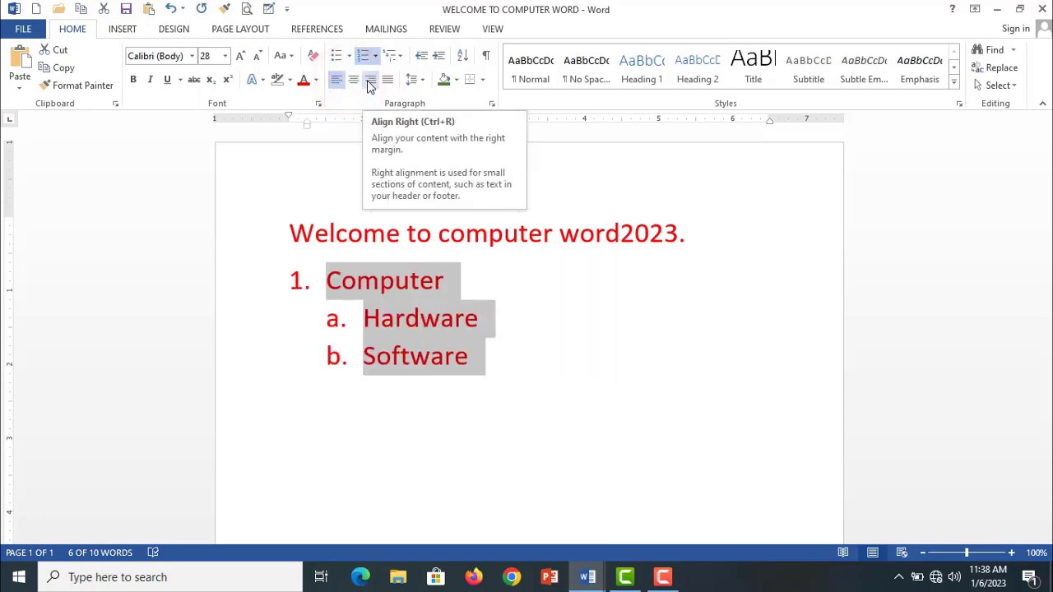
left_click(370, 82)
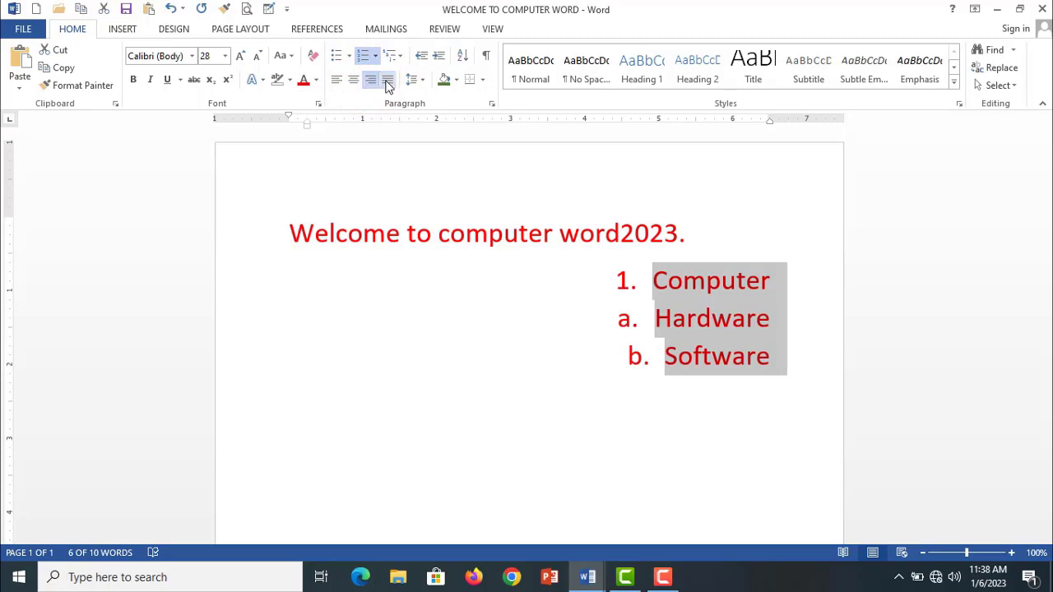
left_click(386, 80)
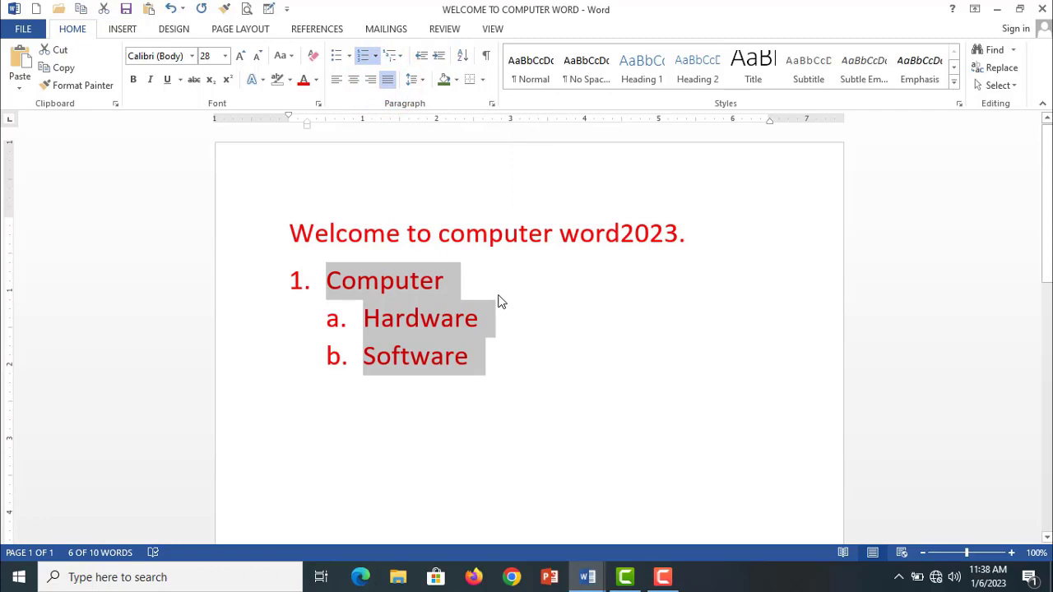
- Replace the whole multilevel list under the heading with the line "Align" and start a new line below it
left_click(504, 368)
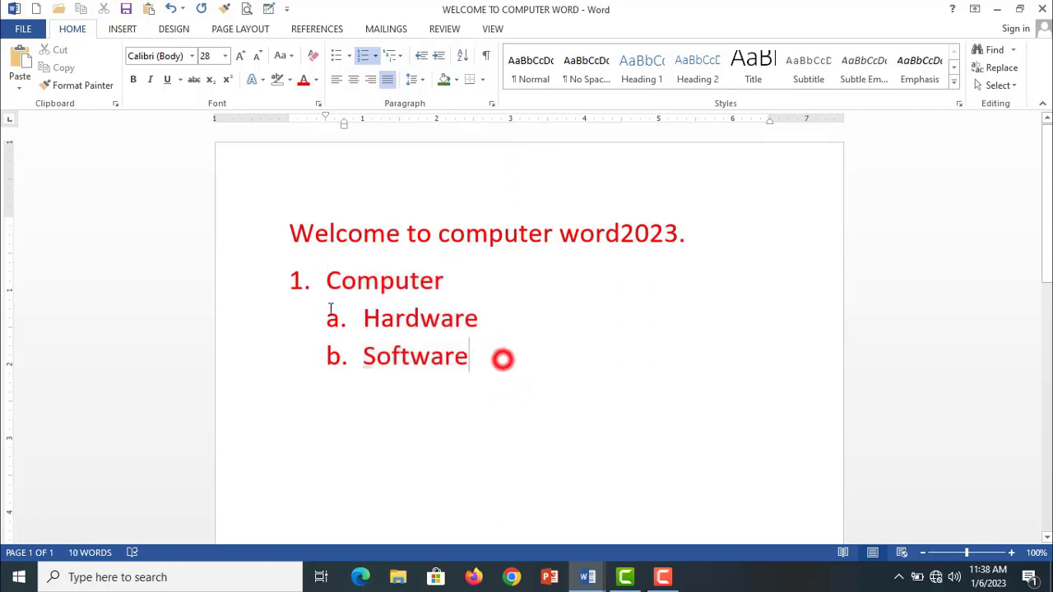
left_click_drag(502, 359, 411, 337)
left_click(523, 373)
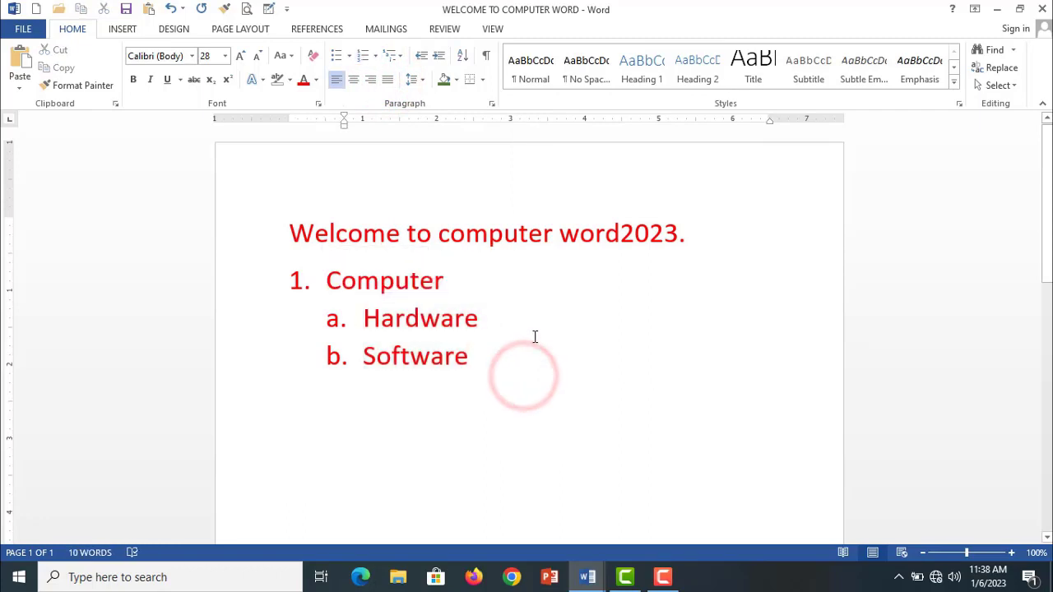
left_click_drag(543, 374, 317, 279)
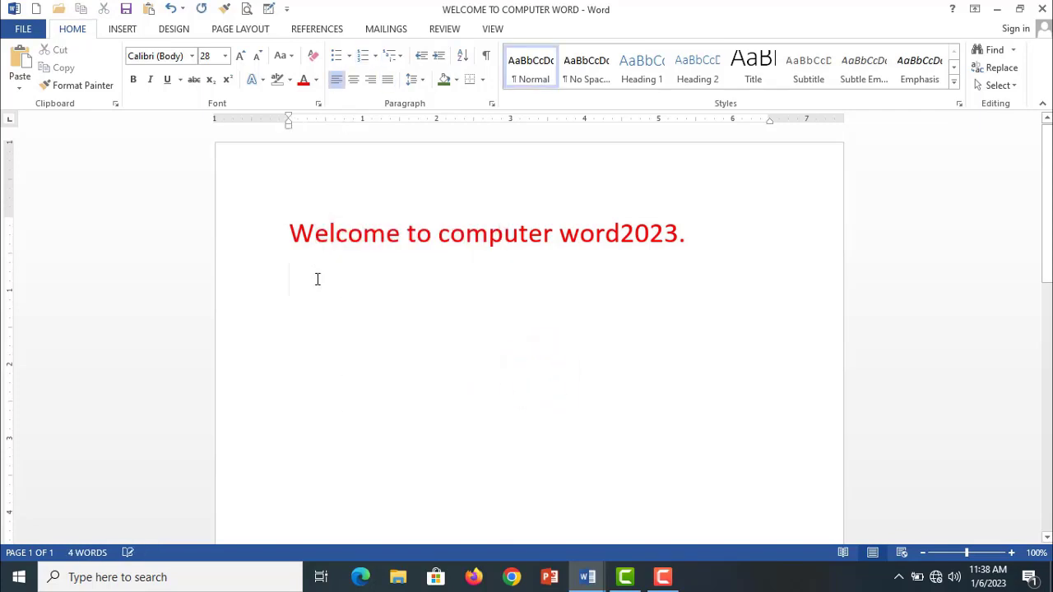
type("A")
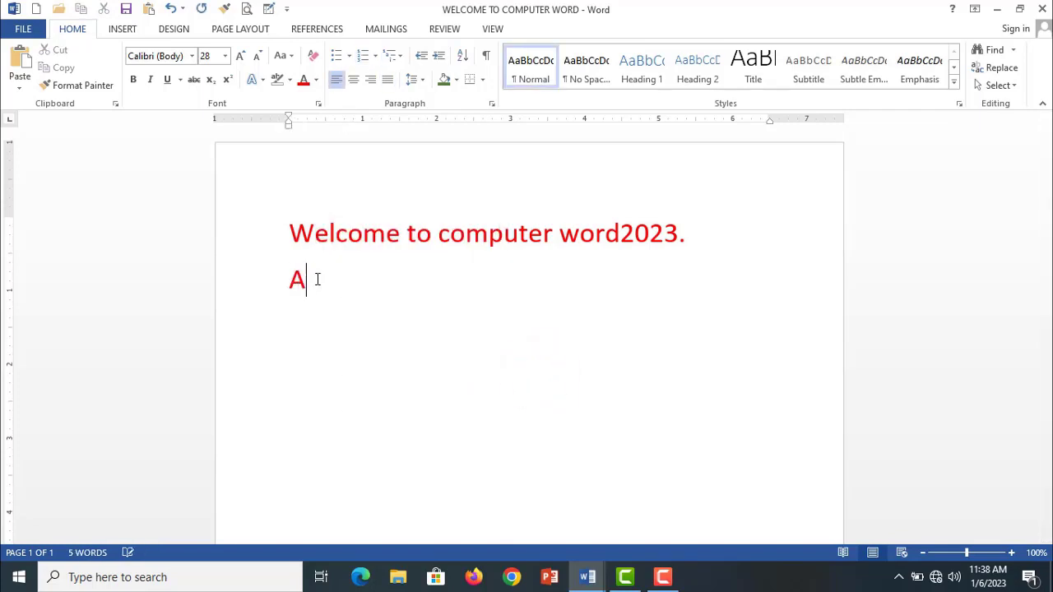
type("lign")
key("Return")
- Write "Left ctrl+l" on the line below "Align" and start another line
type("left ctrl")
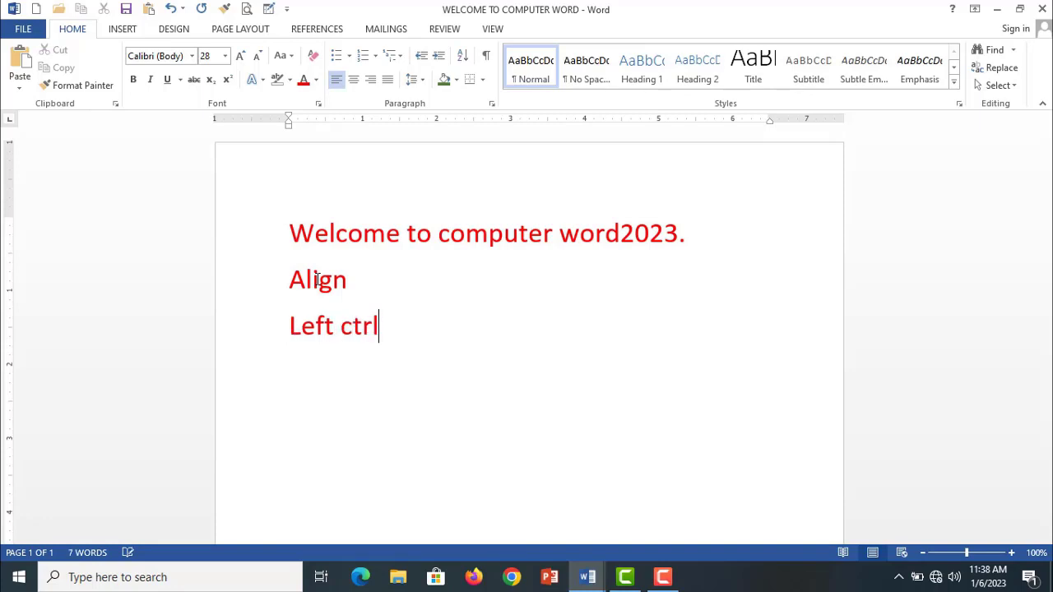
type("+l")
key("Return")
- Write "Rigt ctrl+r" on the line below the left alignment entry and start another line
type("rign")
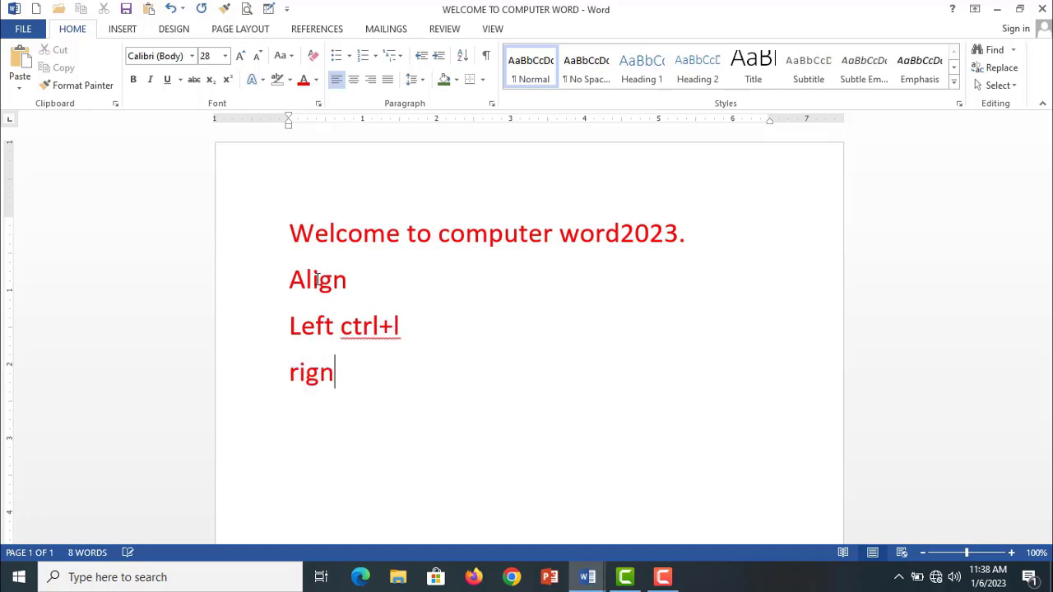
key("BackSpace")
type("t v")
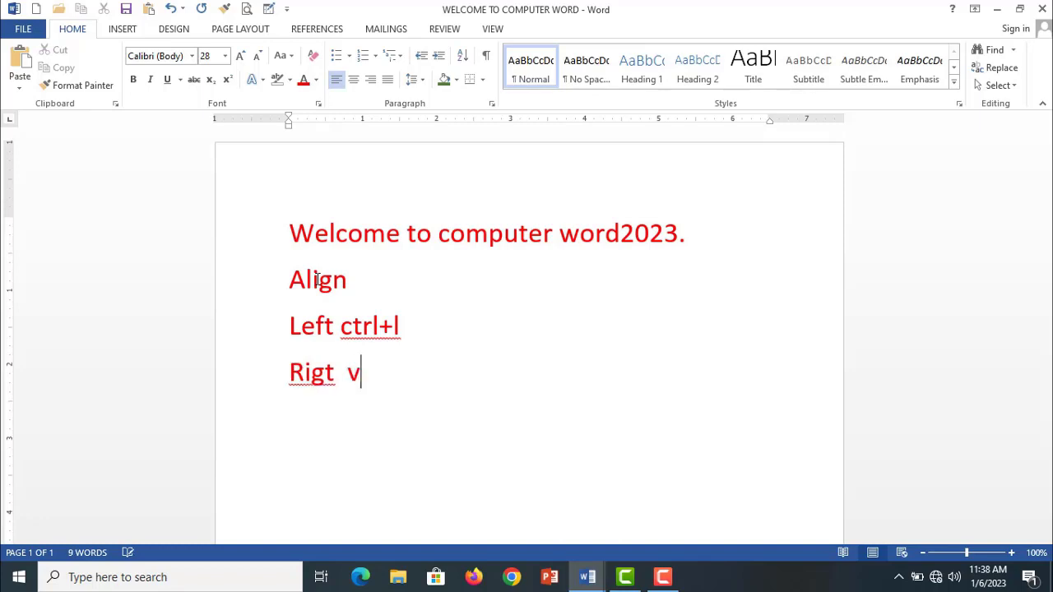
key("BackSpace")
type("ctrl")
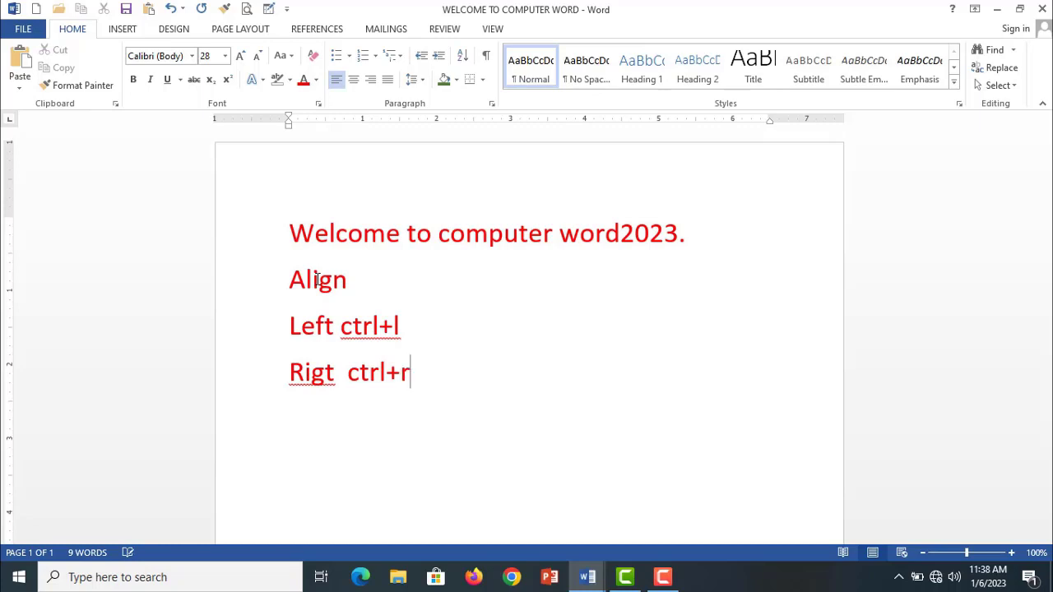
type("+r")
key("Return")
- Add the lines "Center ctrl+e" and "Justify ctrl+j" below the right alignment entry
type("center")
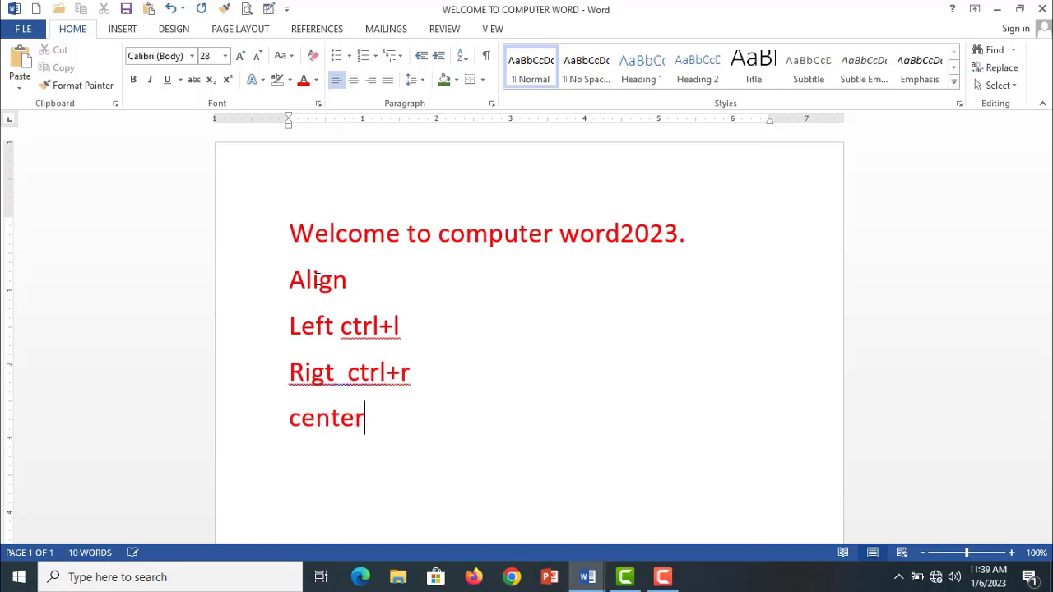
type(" ctrl")
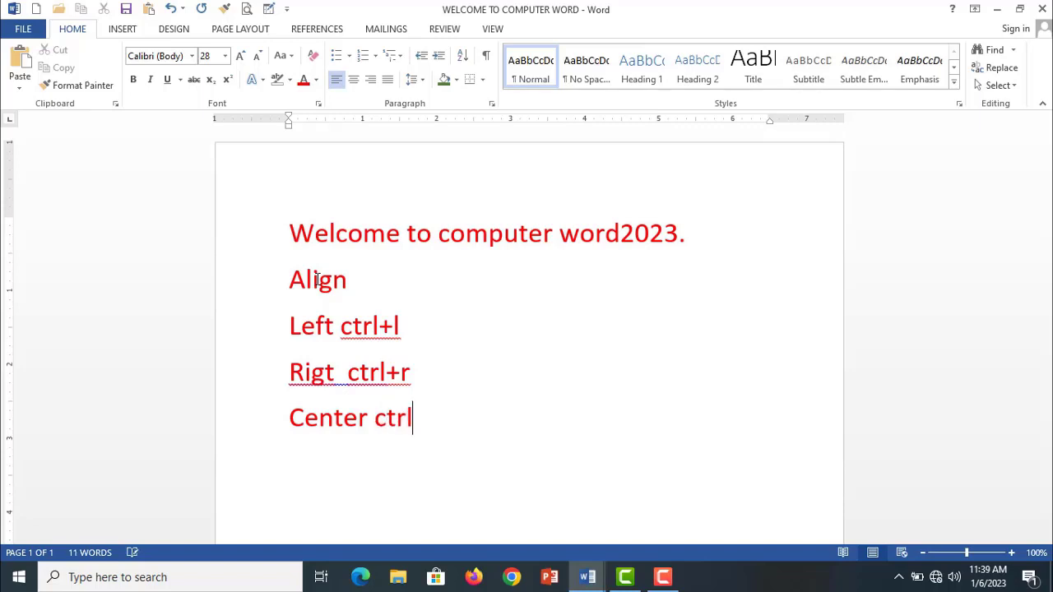
type("+e")
key("Return")
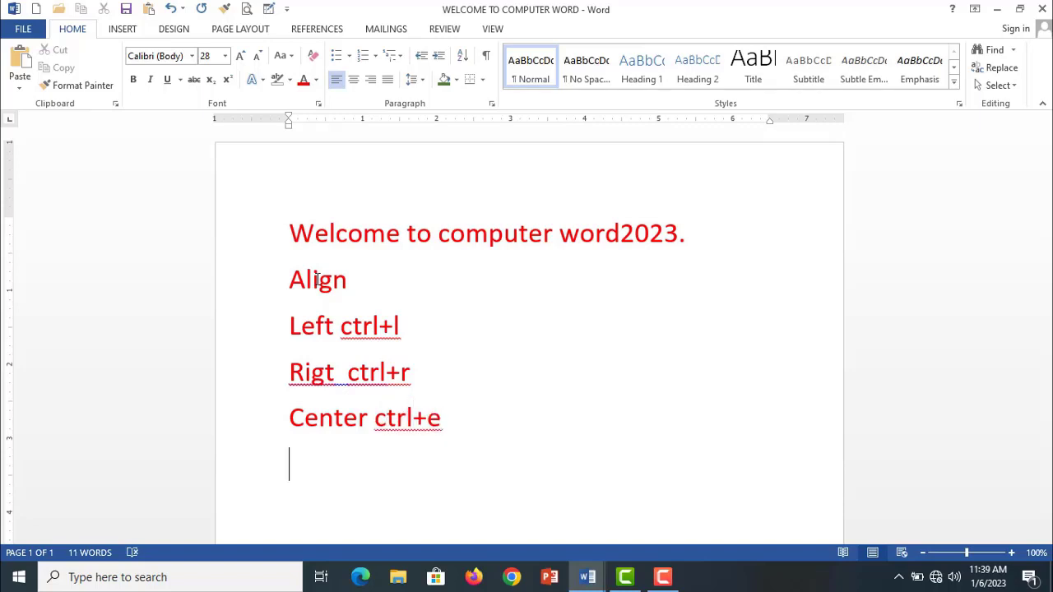
type("justify ")
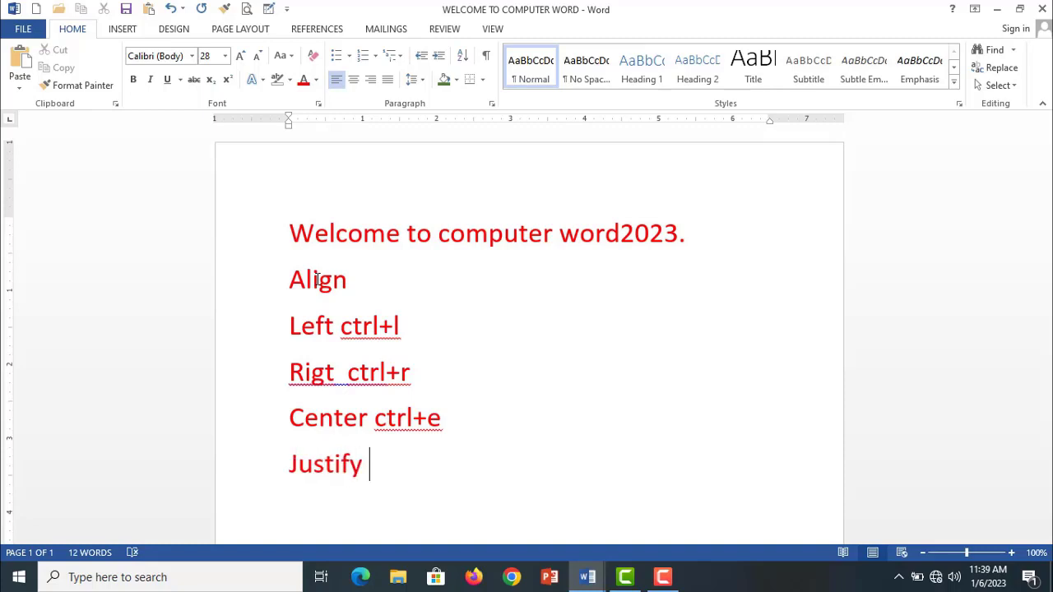
type("ctrl+j")
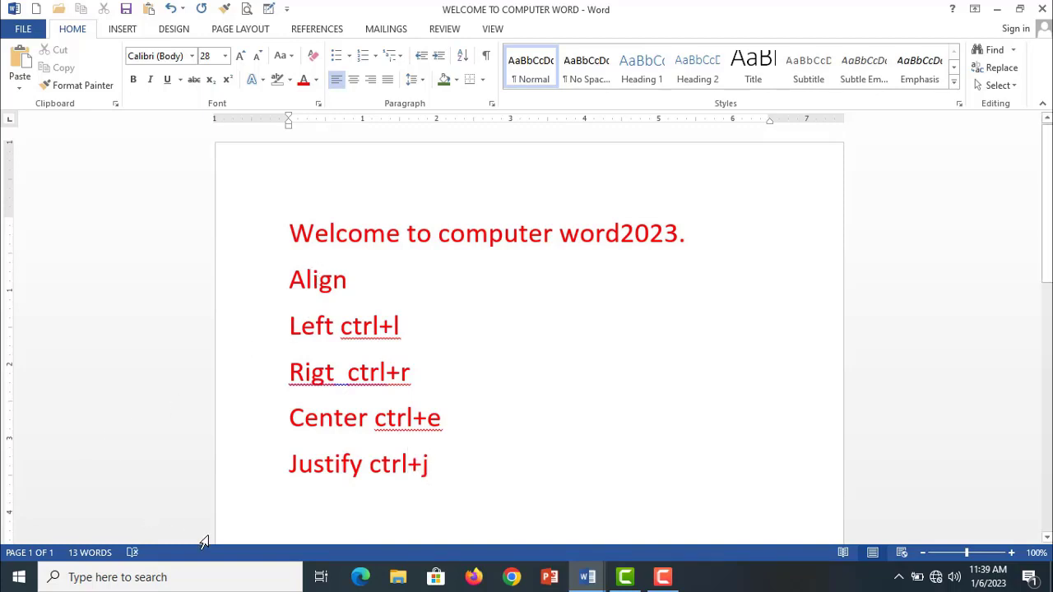
- Find the On-Screen Keyboard with the Windows search and open it
left_click(208, 578)
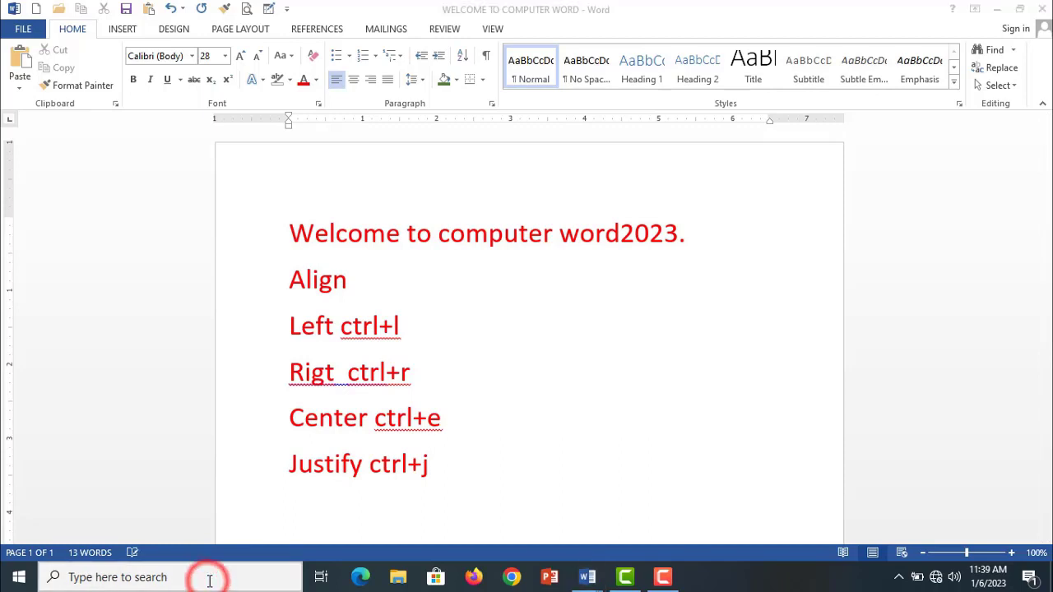
type("on")
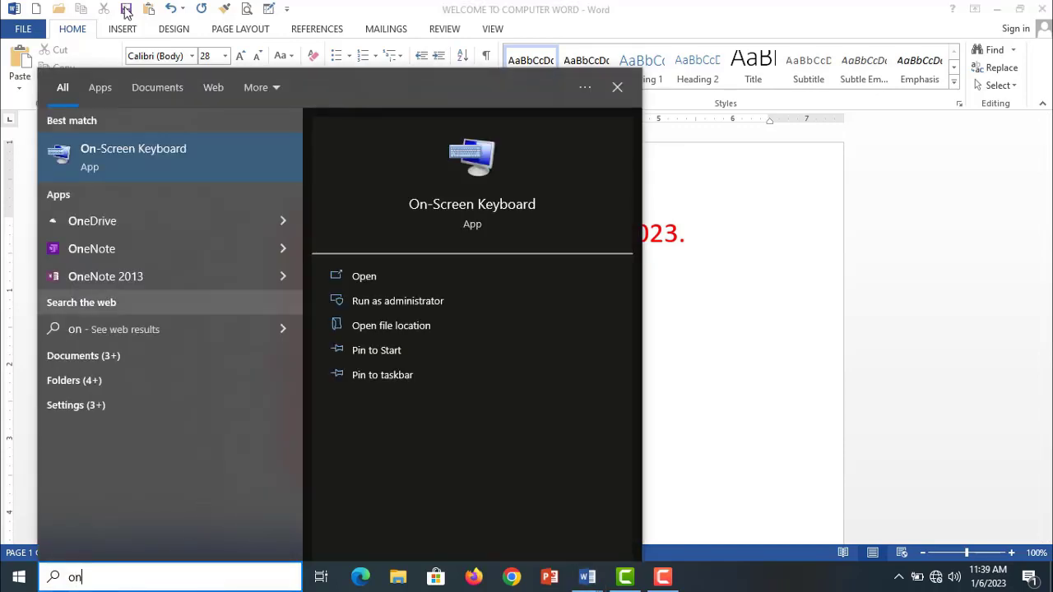
left_click(145, 152)
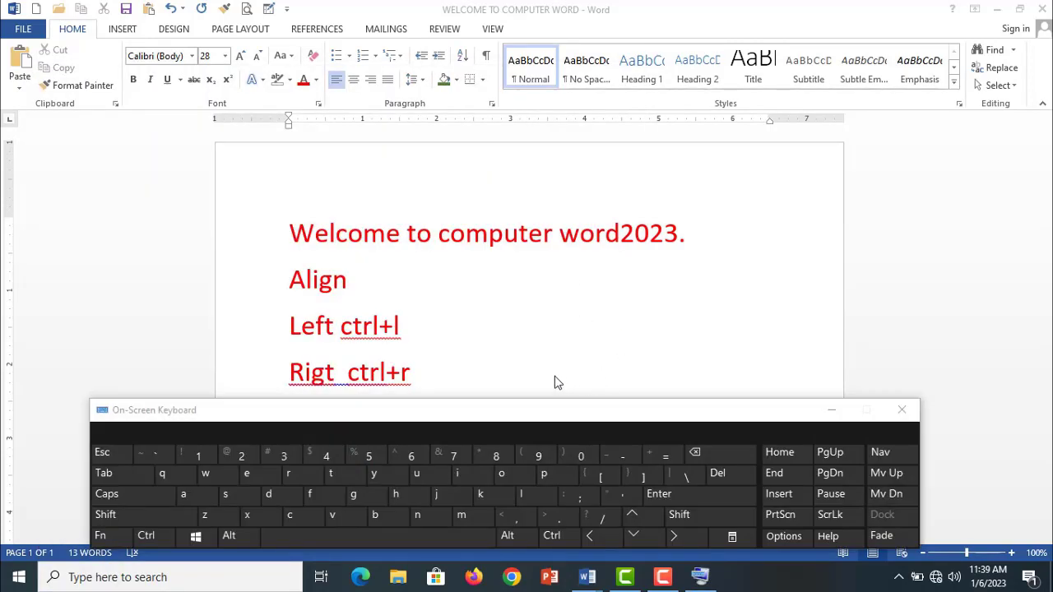
- Right-align the "Align", "Left ctrl+l" and "Rigt ctrl+r" lines with the On-Screen Keyboard, and return them to left alignment
left_click_drag(437, 377, 290, 233)
left_click_drag(294, 269, 293, 272)
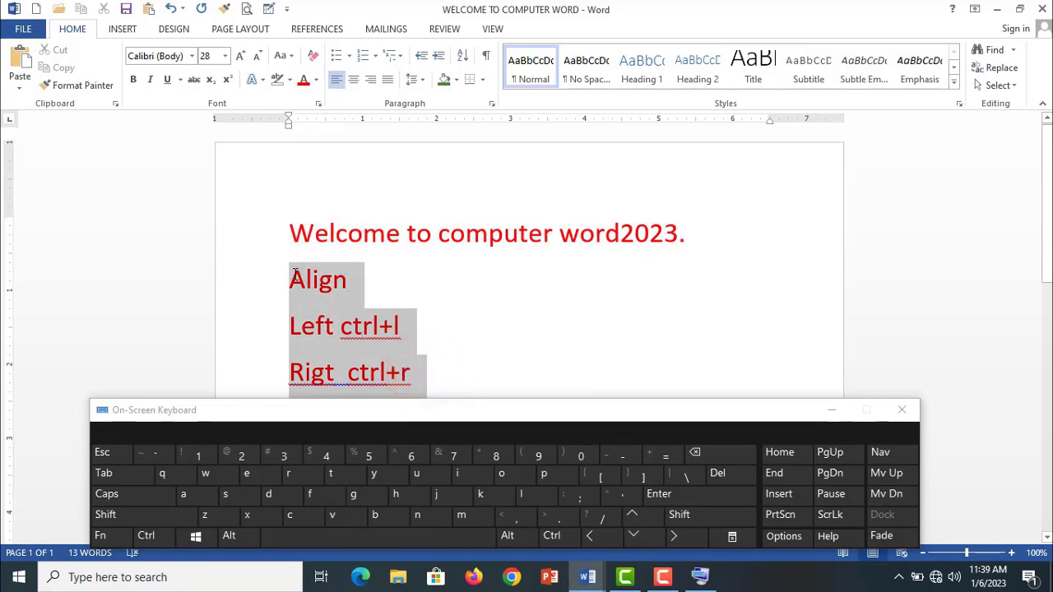
left_click(551, 536)
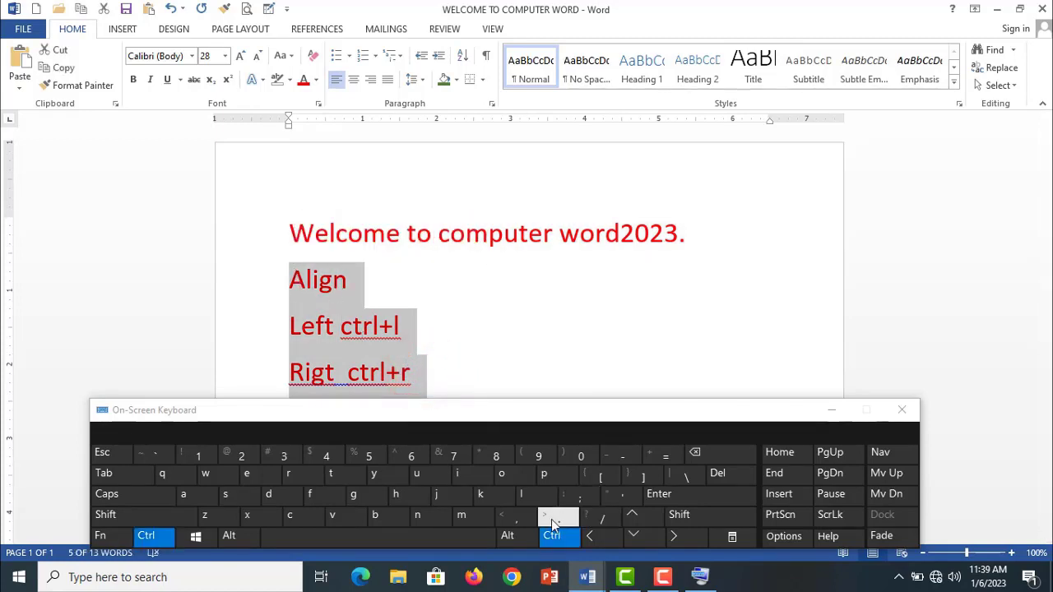
left_click(304, 478)
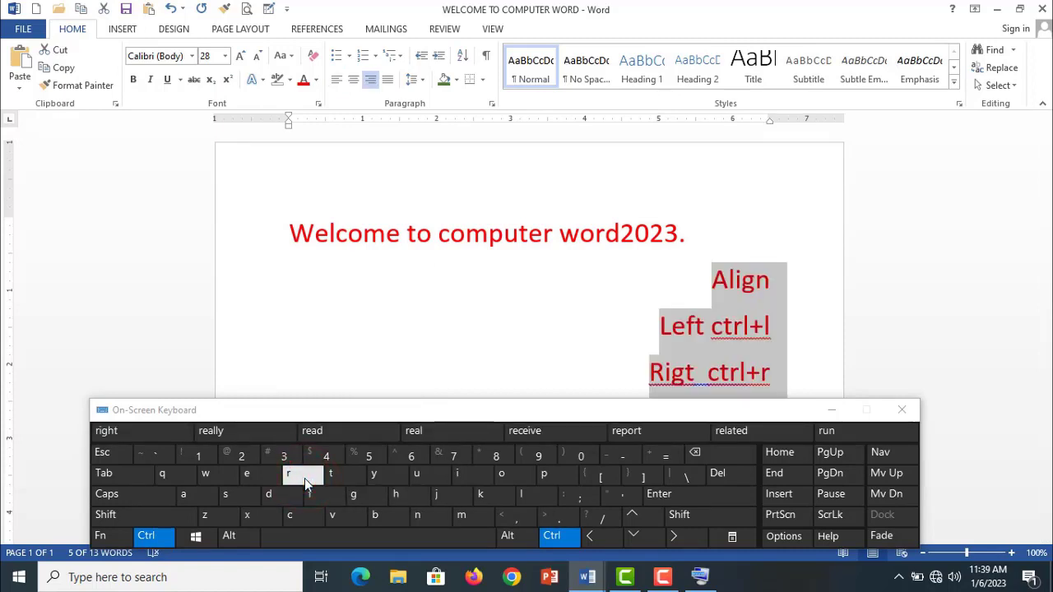
left_click(520, 496)
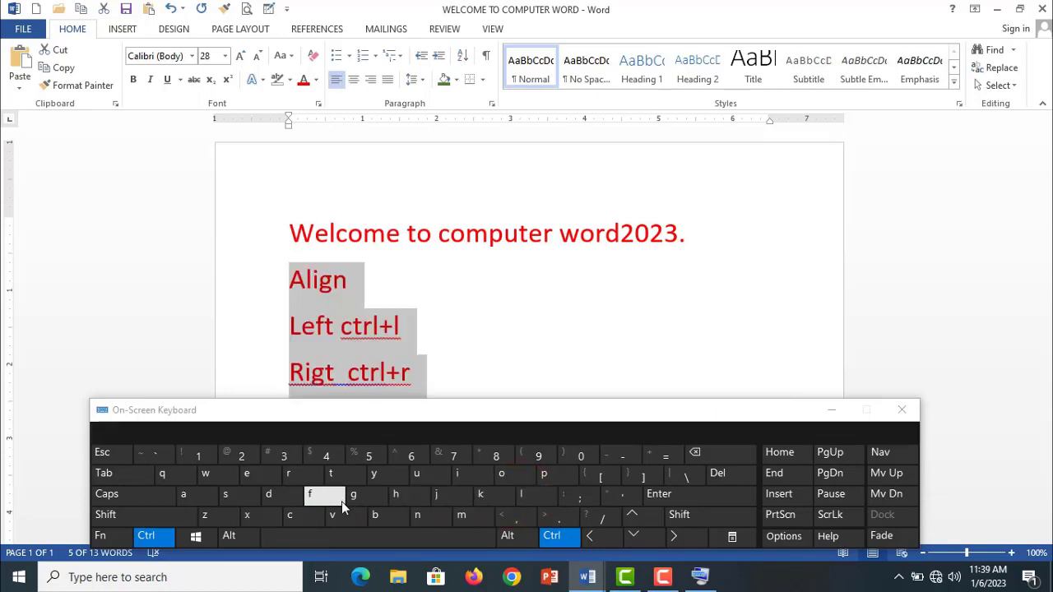
- Center and finally justify the three selected lines with the On-Screen Keyboard, and close the keyboard
left_click(285, 518)
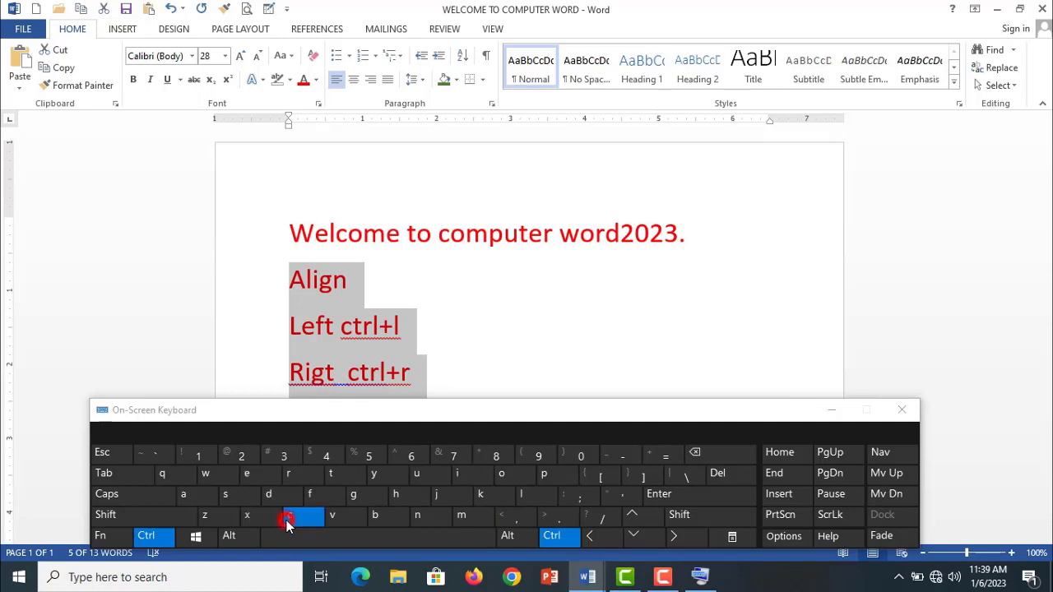
left_click(254, 477)
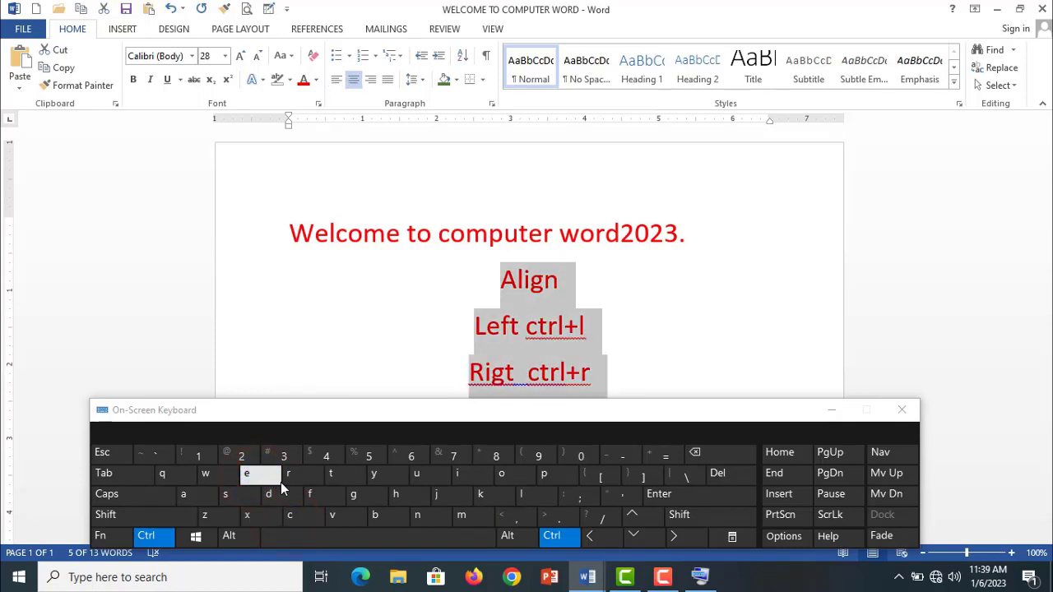
left_click(435, 499)
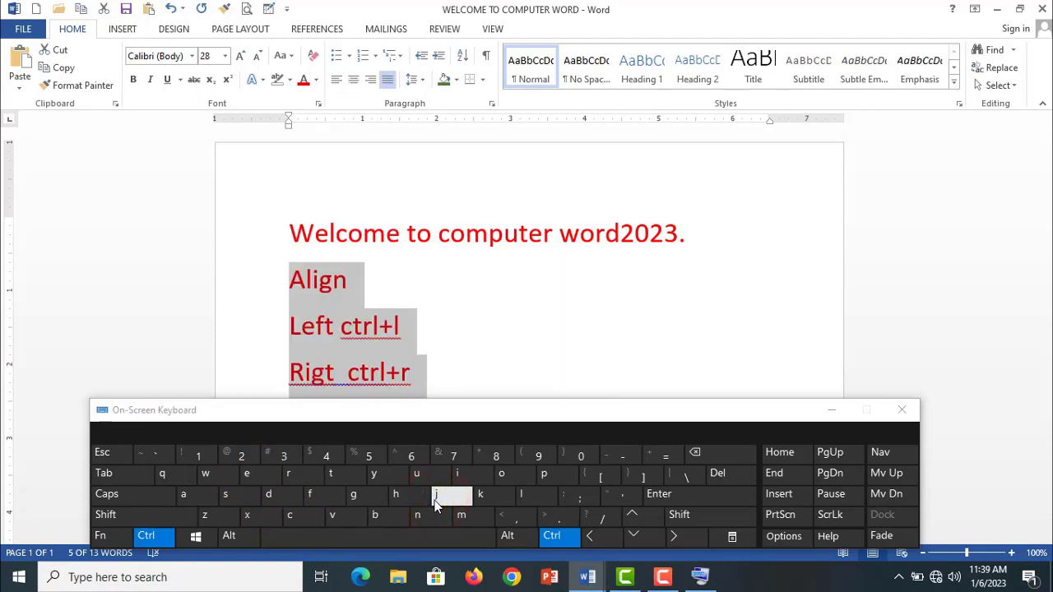
left_click(913, 413)
left_click(580, 439)
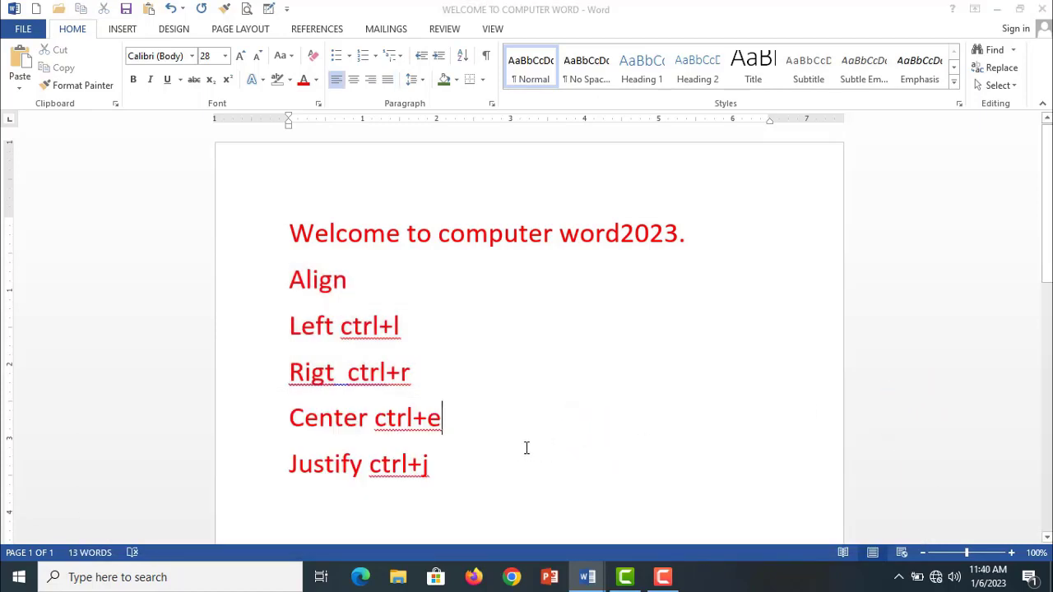
- Try to justify all five lines from "Align" through "Justify ctrl+j"
left_click_drag(486, 466, 280, 289)
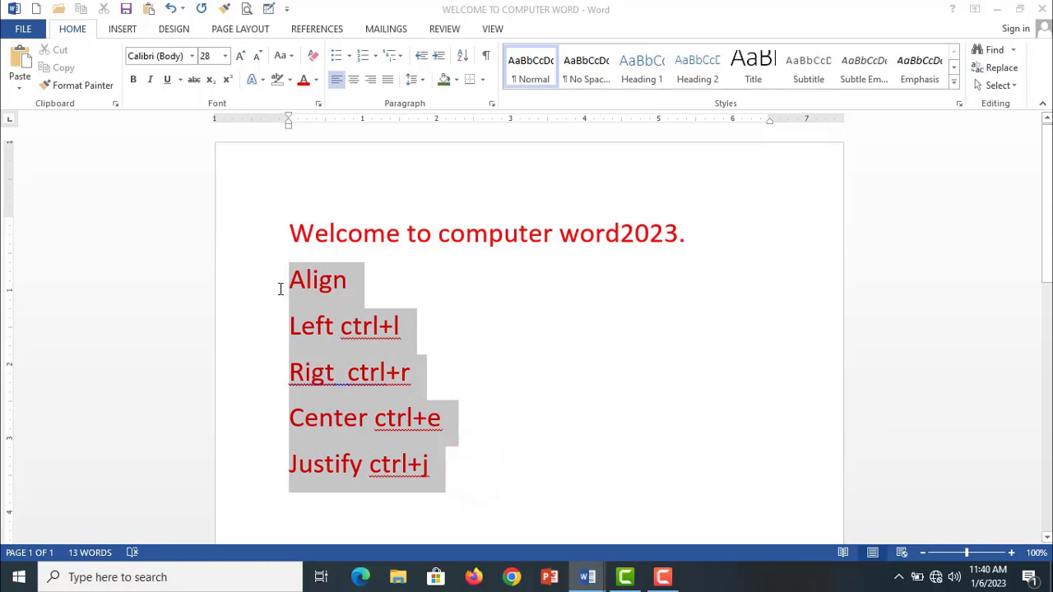
key("ctrl+j")
left_click(441, 366)
- Sort the five lines under the heading by paragraphs as text in ascending order, with no header row
left_click_drag(465, 478, 290, 282)
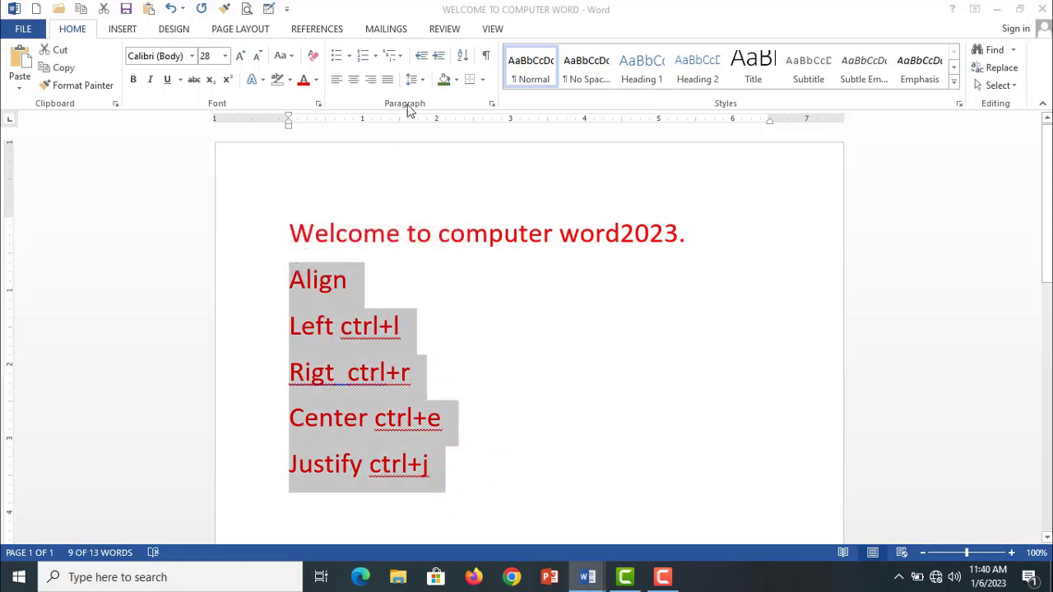
left_click(467, 58)
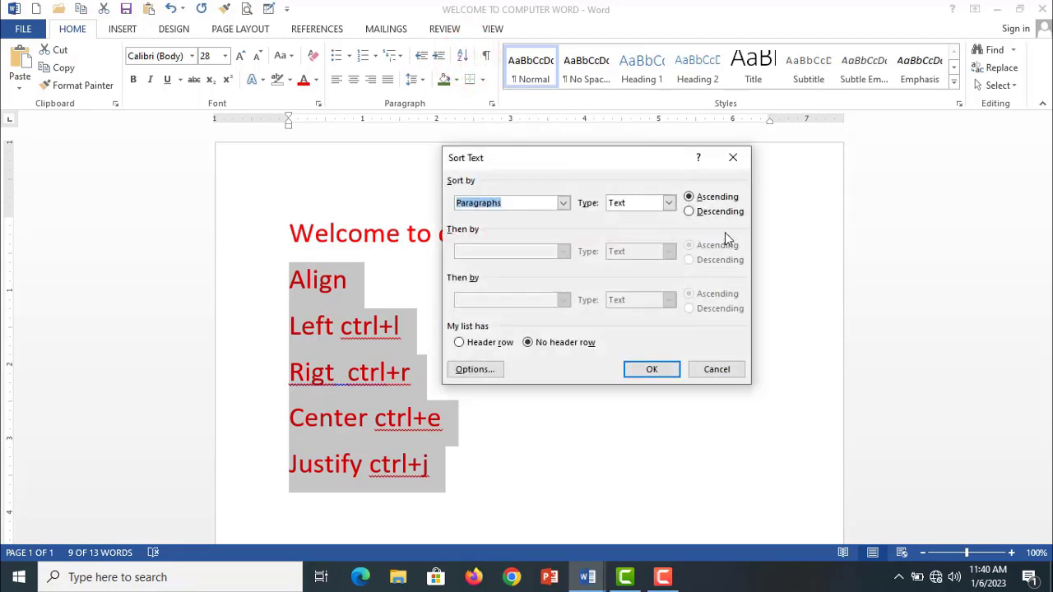
left_click(652, 369)
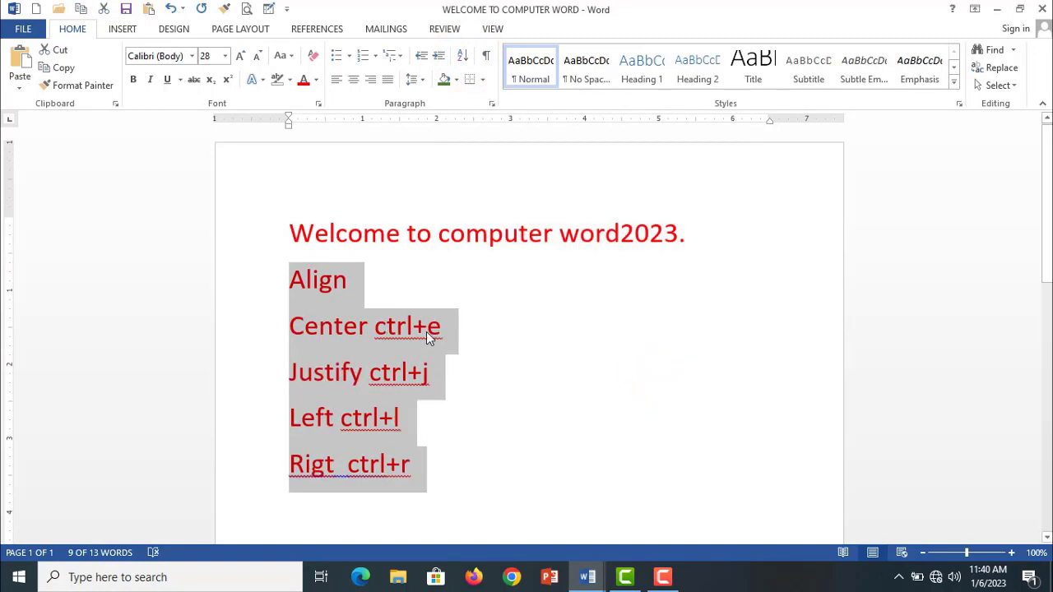
left_click(485, 332)
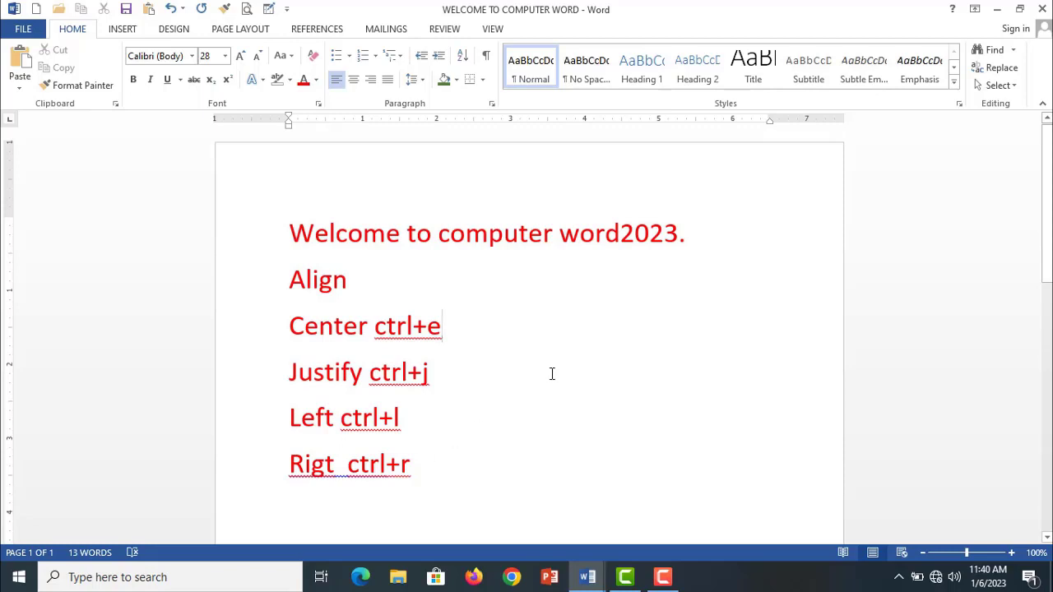
- Replace the five sorted lines under the heading with the numbers 1, 2, 7, 3 and 4 on separate lines
left_click_drag(428, 466, 277, 299)
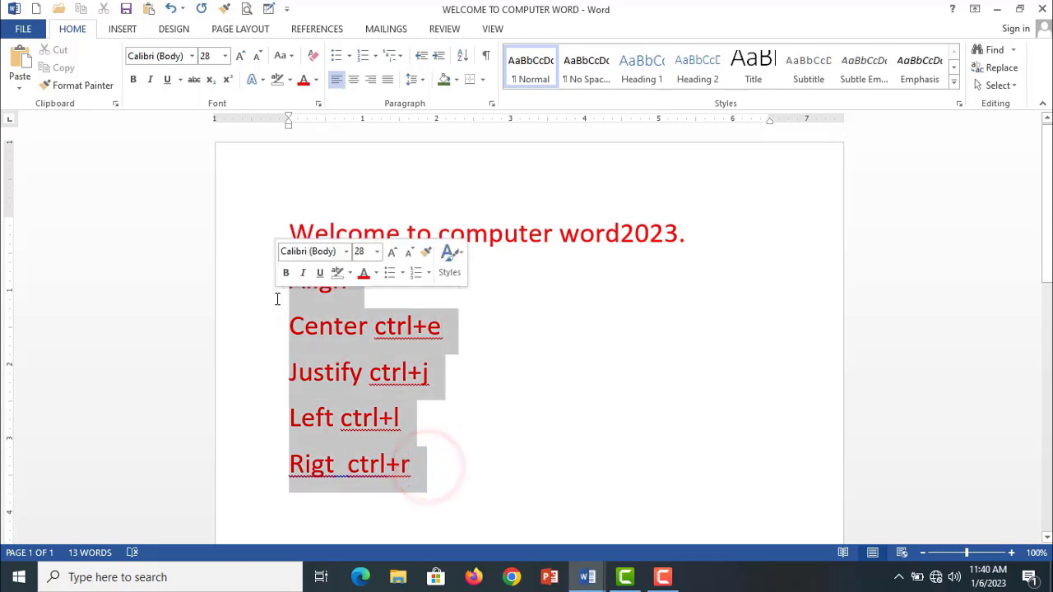
key("Delete")
type("1")
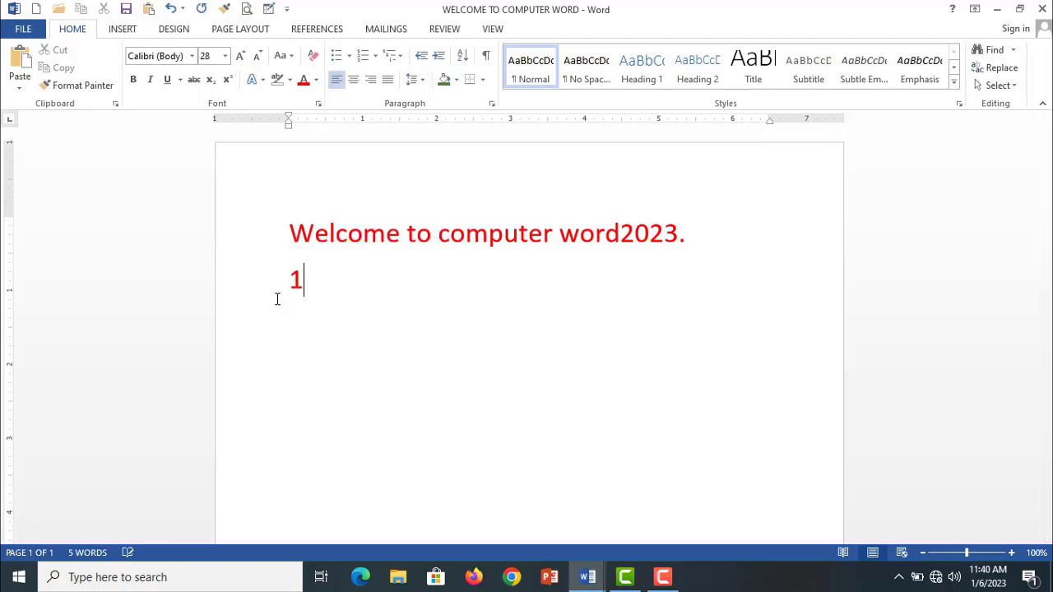
key("Return")
type("2")
key("Return")
type("7 ")
type("3")
key("Return")
type("4")
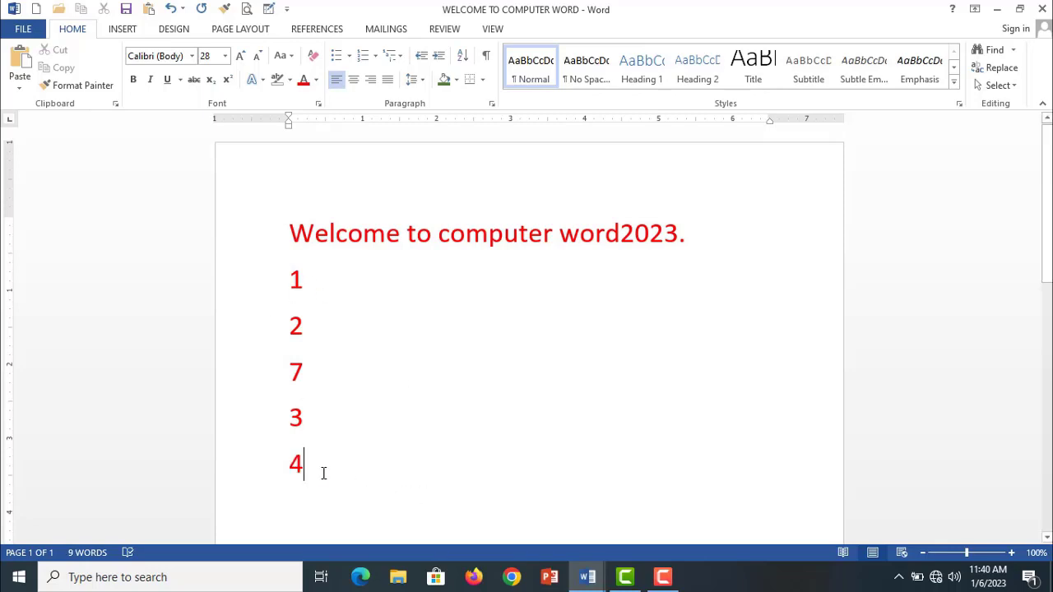
- Sort the five number lines under the heading by paragraphs as numbers in ascending order, with no header row
left_click_drag(319, 471, 283, 284)
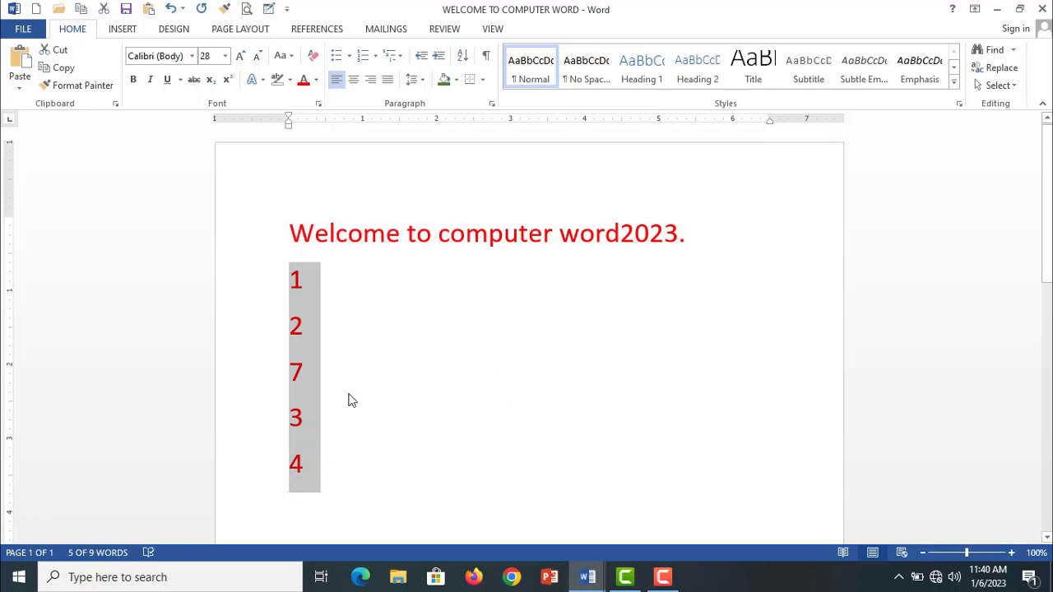
left_click(462, 55)
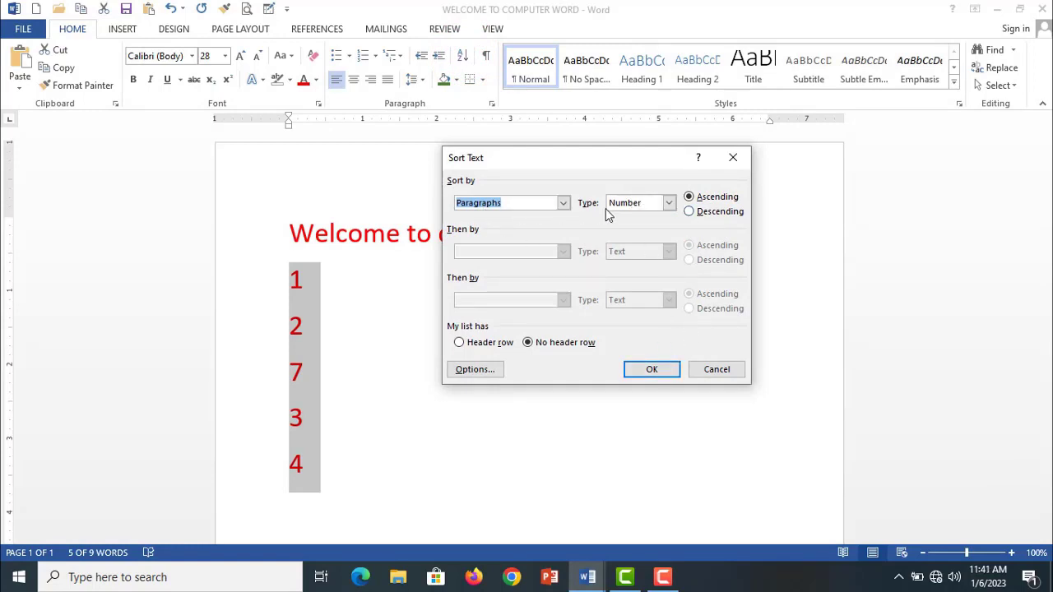
left_click(655, 372)
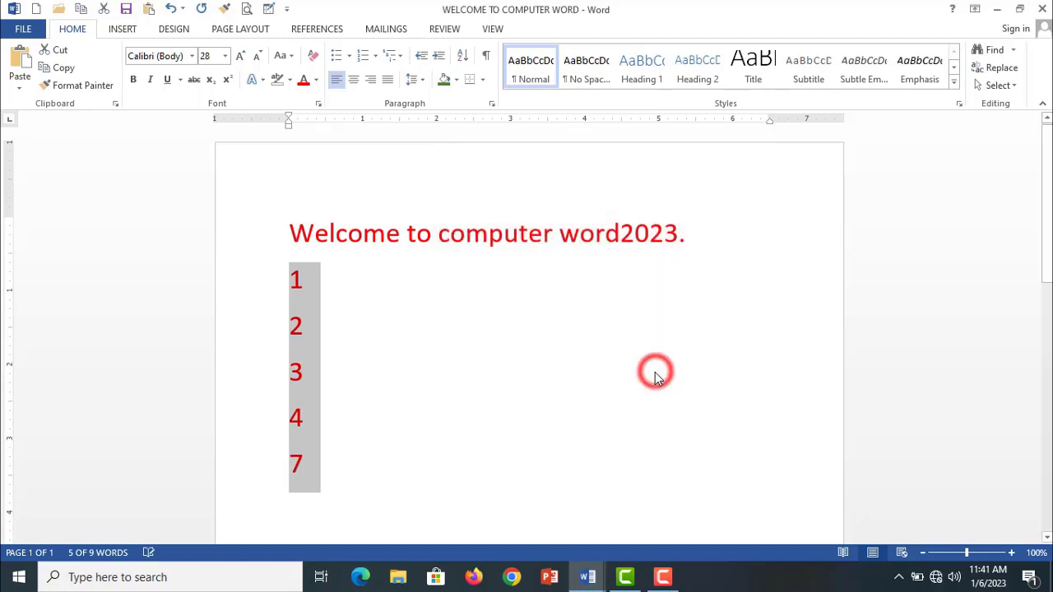
left_click(482, 374)
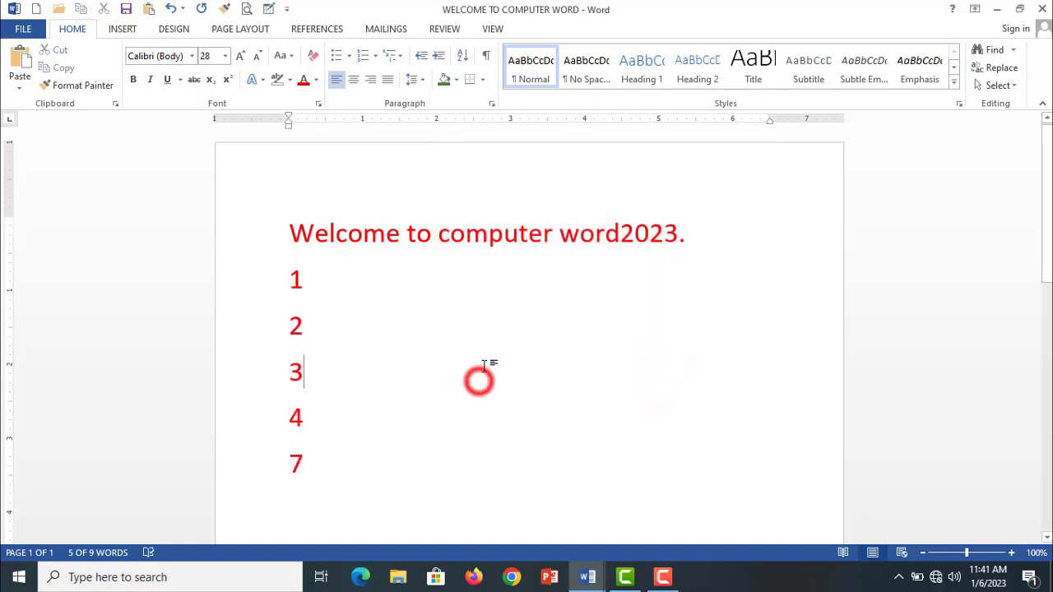
- Sort the five number lines under the heading by paragraphs as numbers in descending order, with no header row
left_click(282, 274)
key("shift+Down")
key("shift+Down")
key("shift+Down")
key("shift+Down")
key("shift+Down")
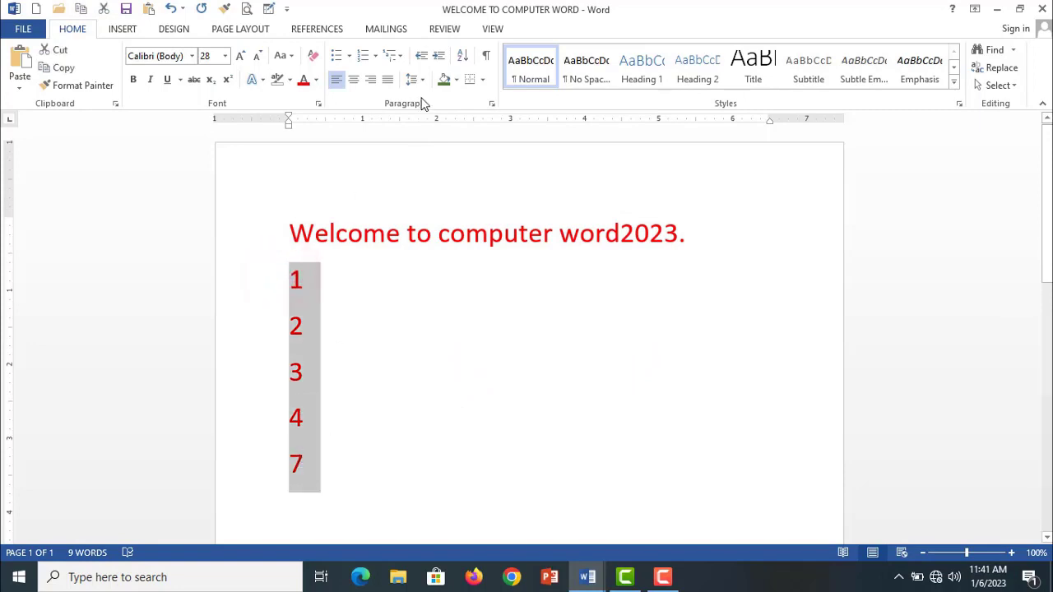
left_click(463, 60)
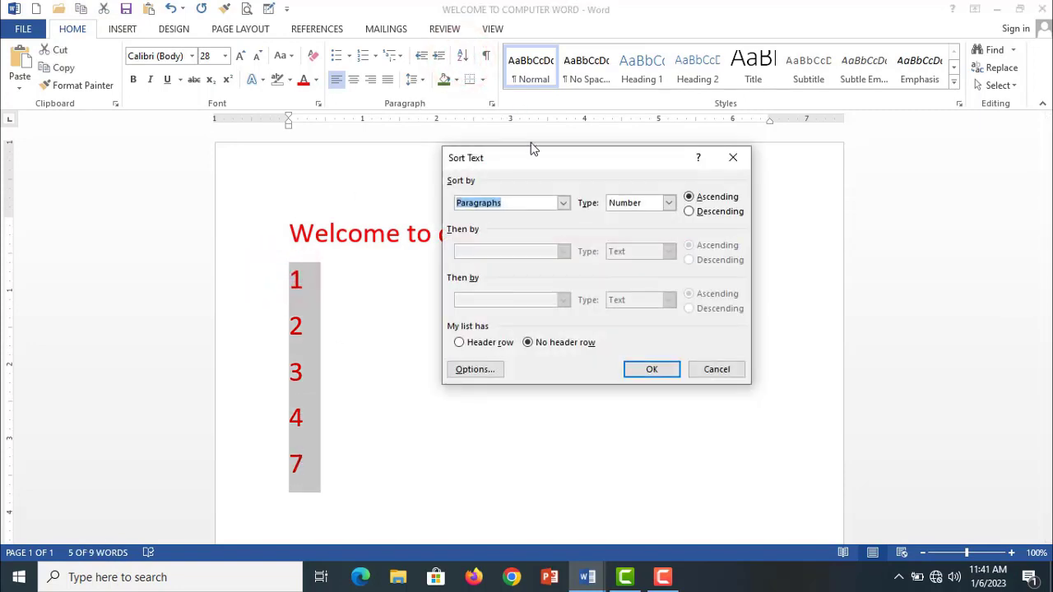
left_click(692, 212)
left_click(668, 370)
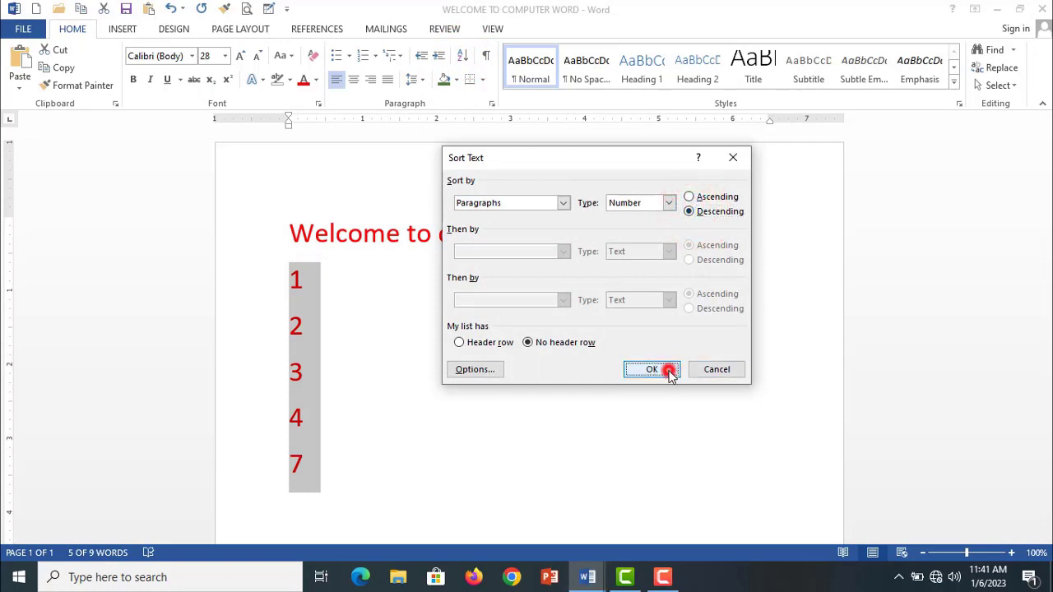
left_click(612, 376)
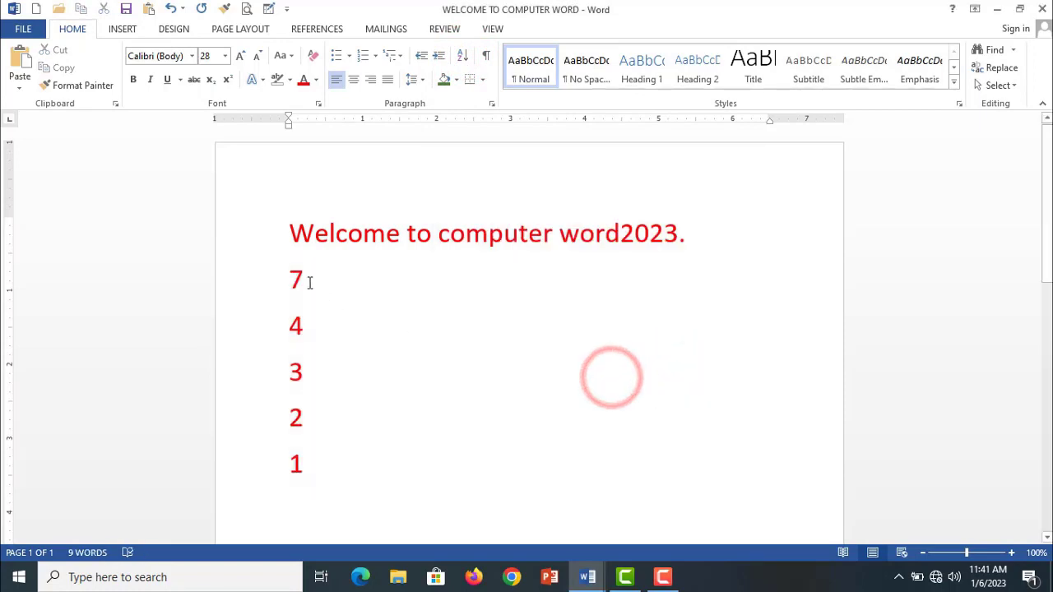
left_click(411, 355)
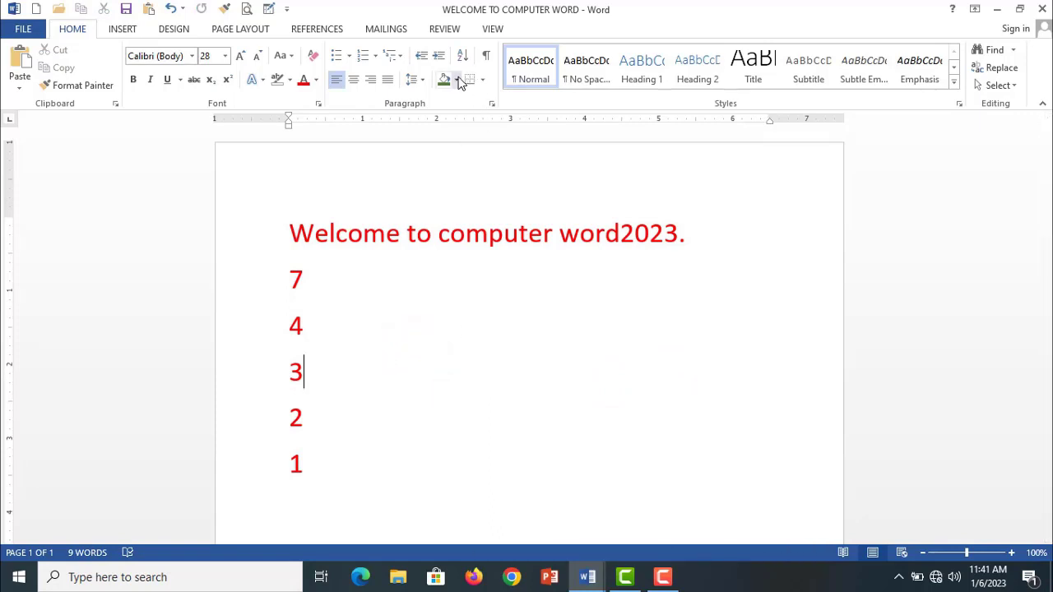
- Apply light green paragraph shading to the heading "Welcome to computer word2023."
left_click(365, 345)
left_click_drag(291, 234, 696, 236)
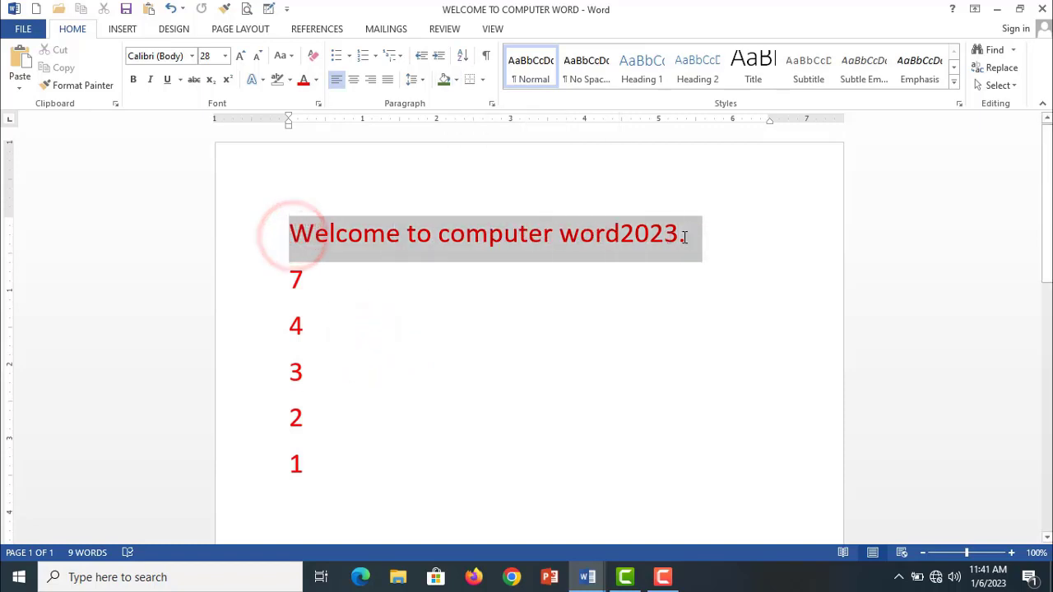
left_click(459, 82)
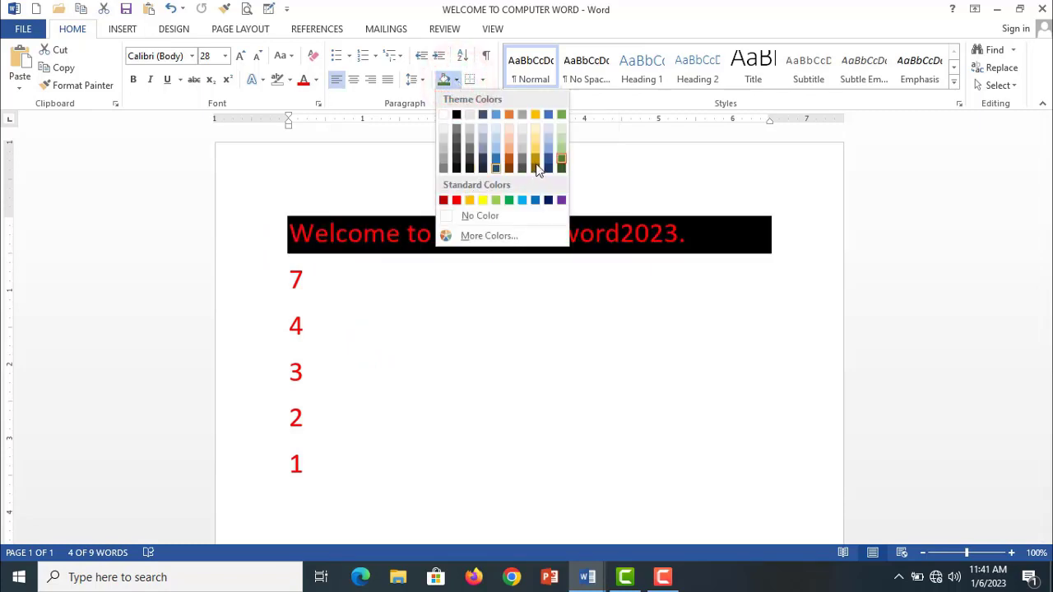
left_click(560, 144)
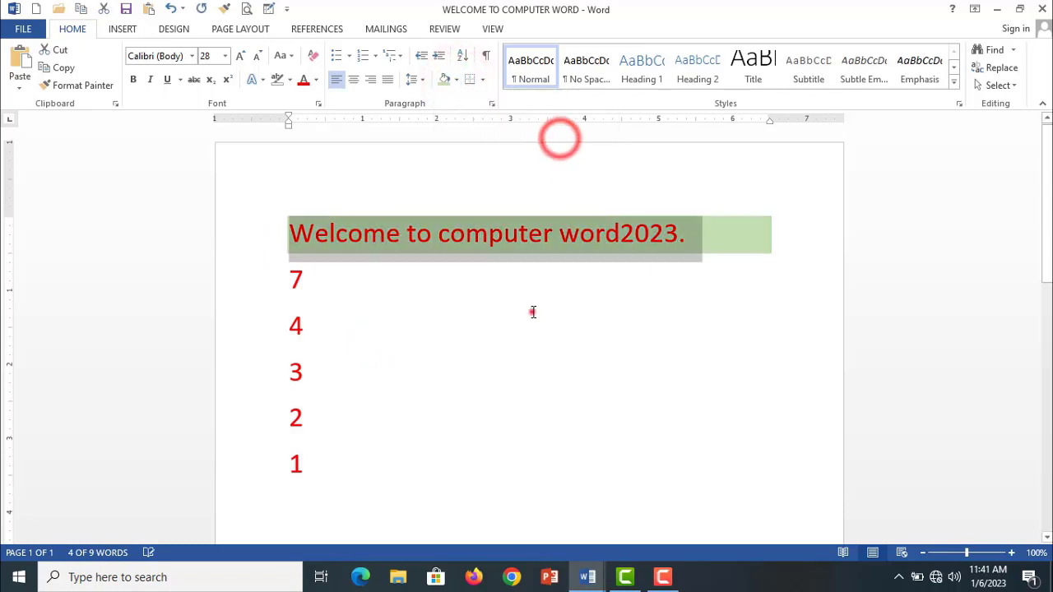
left_click(531, 311)
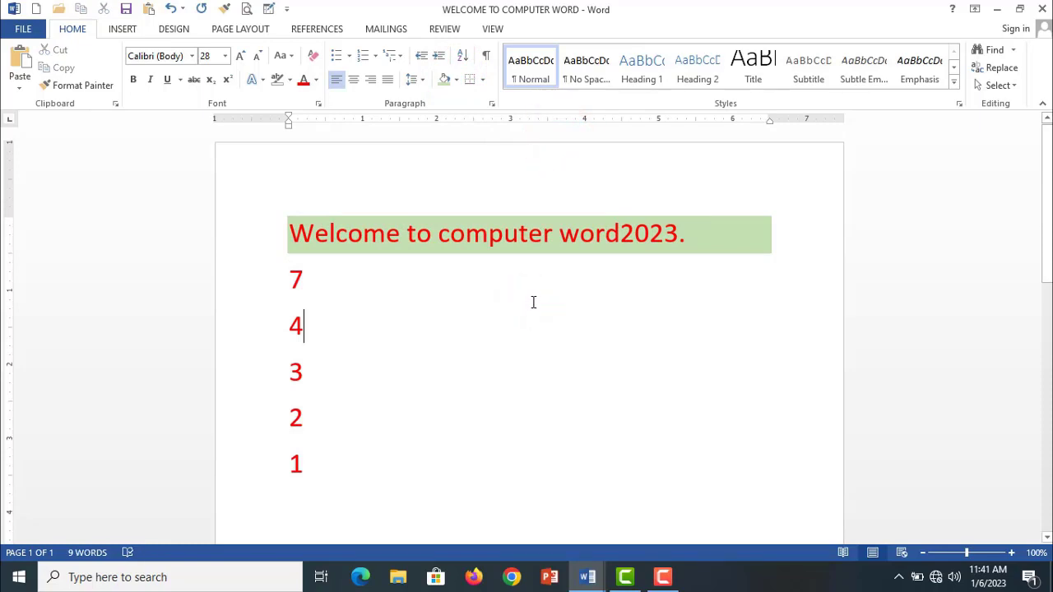
- Apply All Borders to the paragraph containing the number 4
left_click(483, 80)
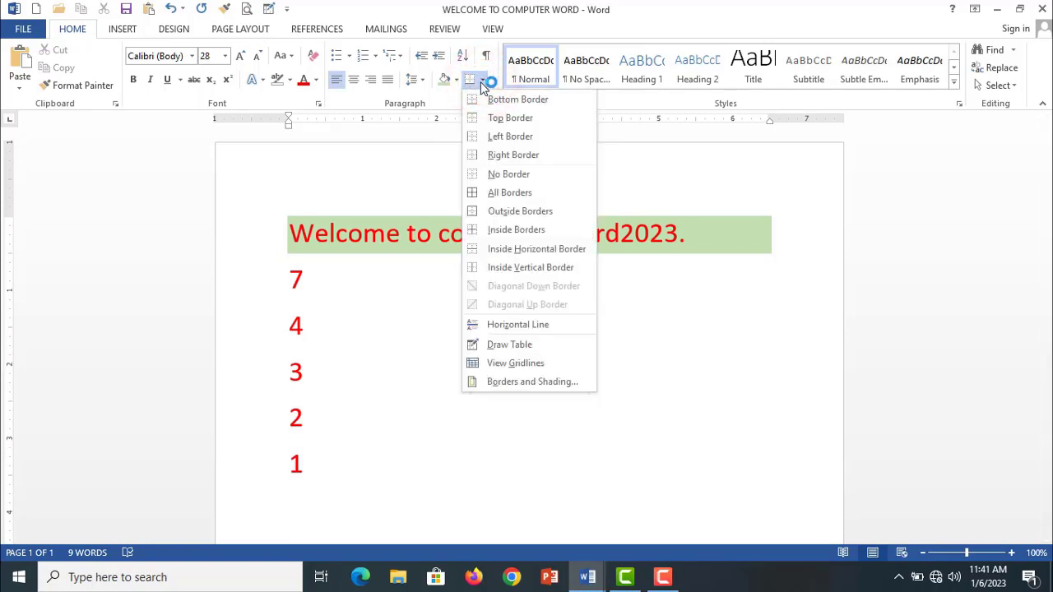
left_click(498, 118)
left_click(520, 175)
left_click(532, 194)
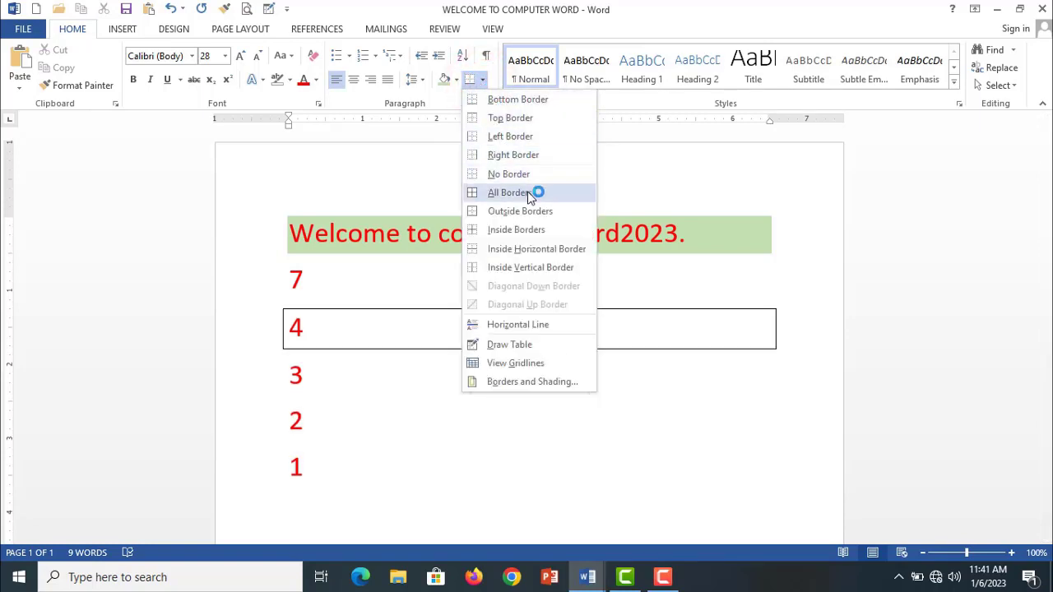
left_click(526, 175)
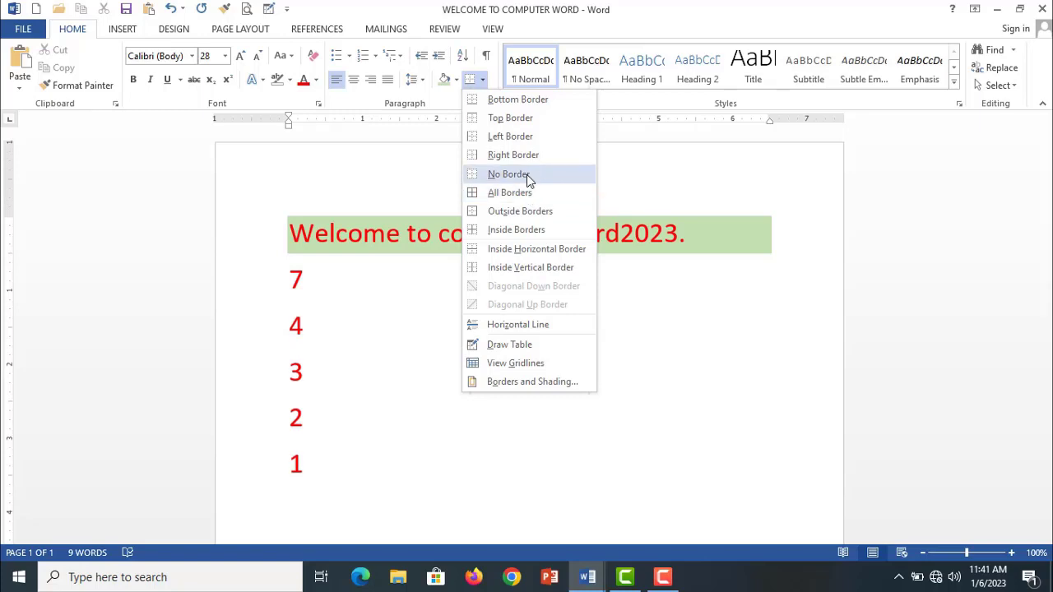
left_click(526, 157)
left_click(530, 201)
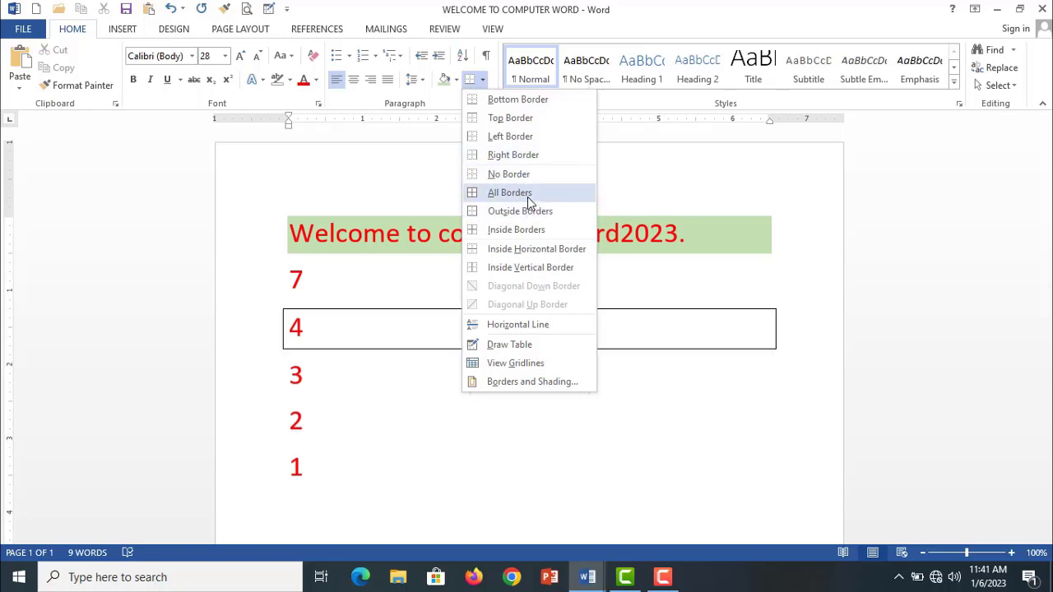
left_click(529, 195)
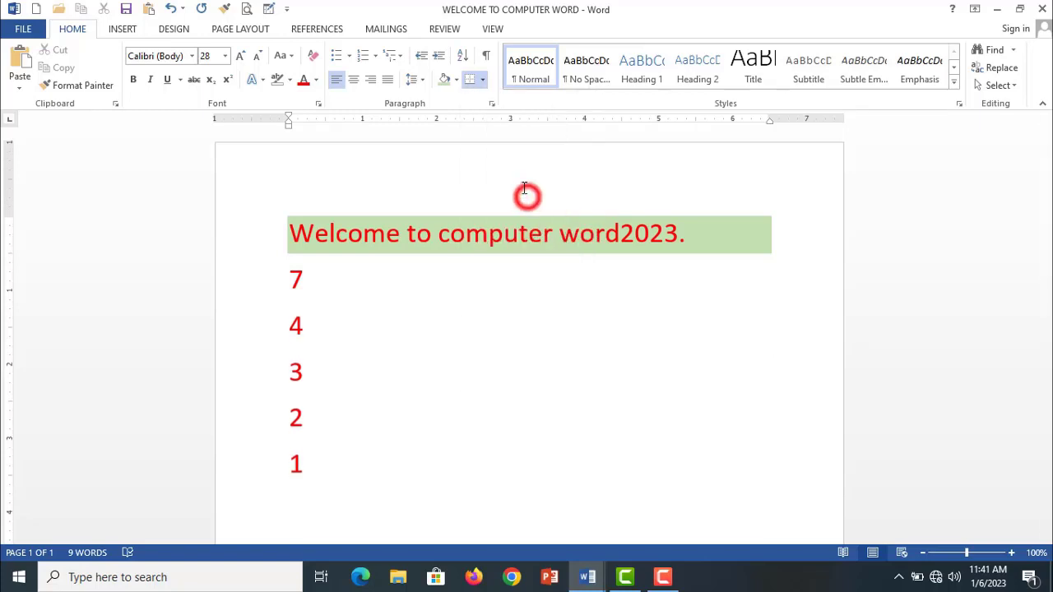
left_click(495, 404)
- Apply All Borders to the line with the number 7, directly under the heading
double_click(308, 279)
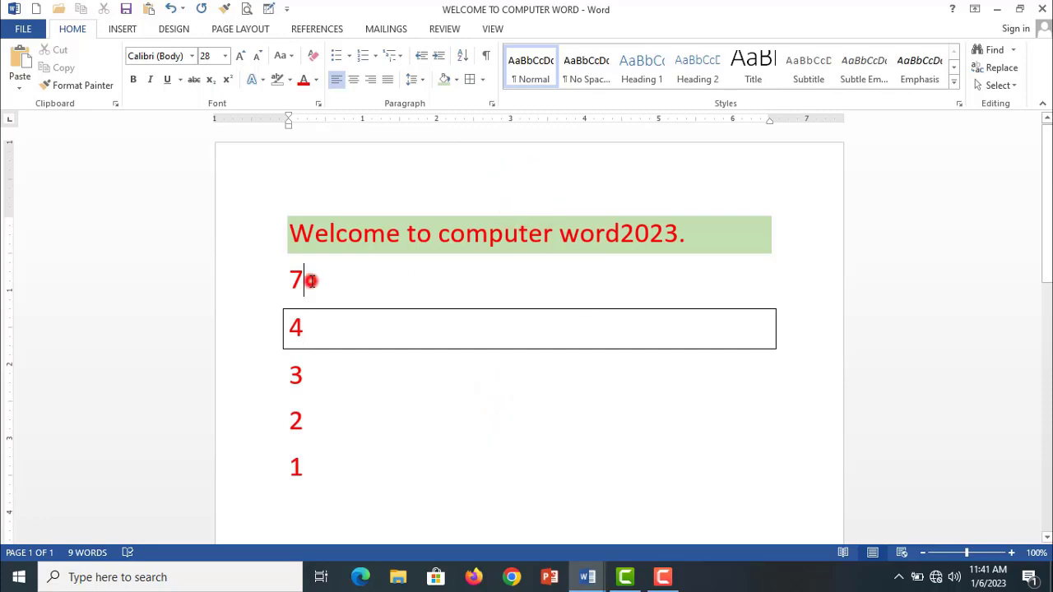
left_click(481, 80)
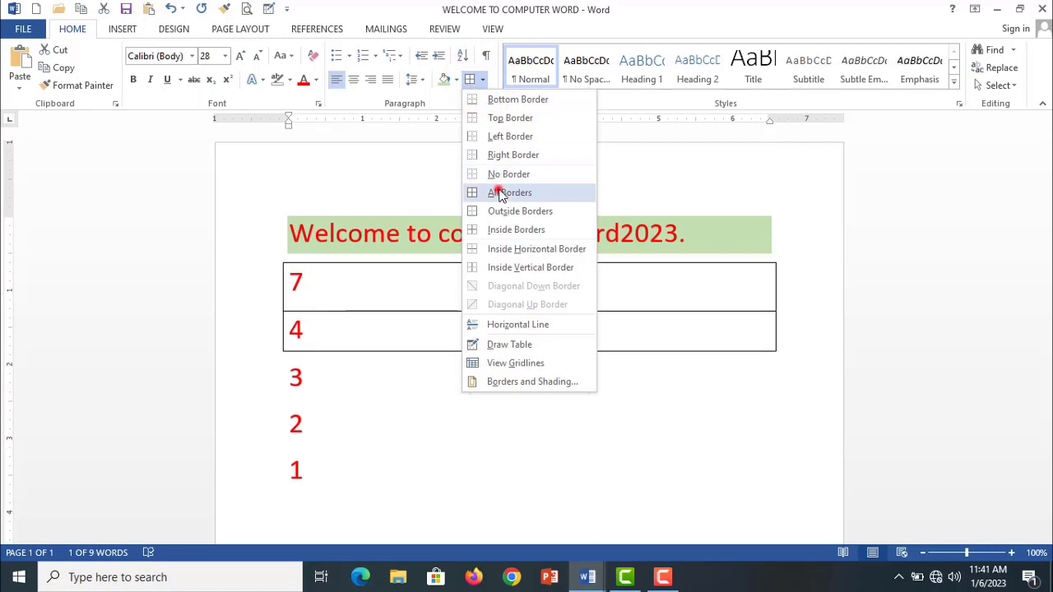
left_click(499, 192)
left_click(542, 491)
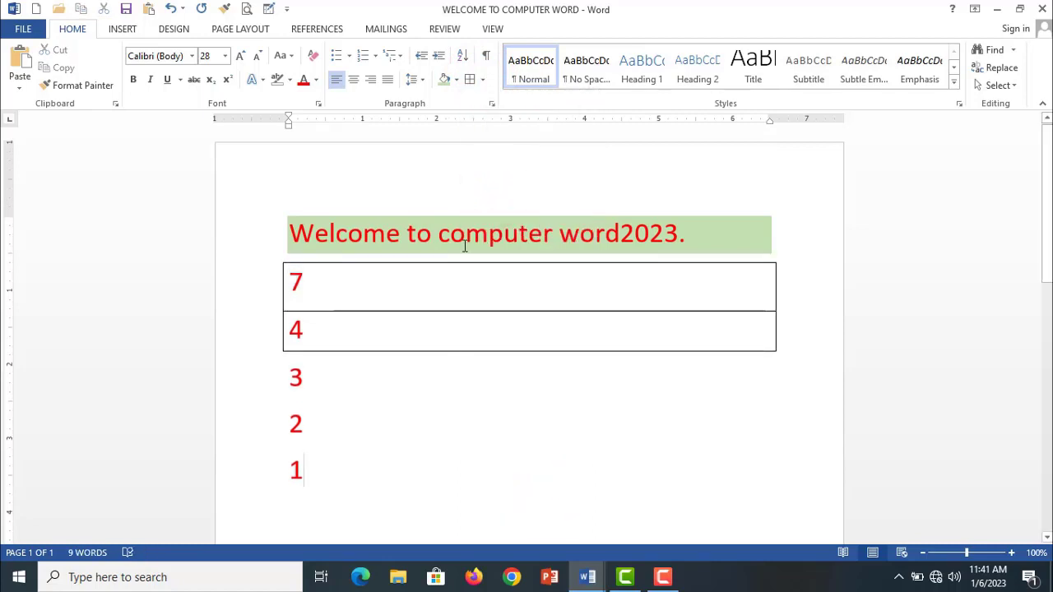
left_click(483, 81)
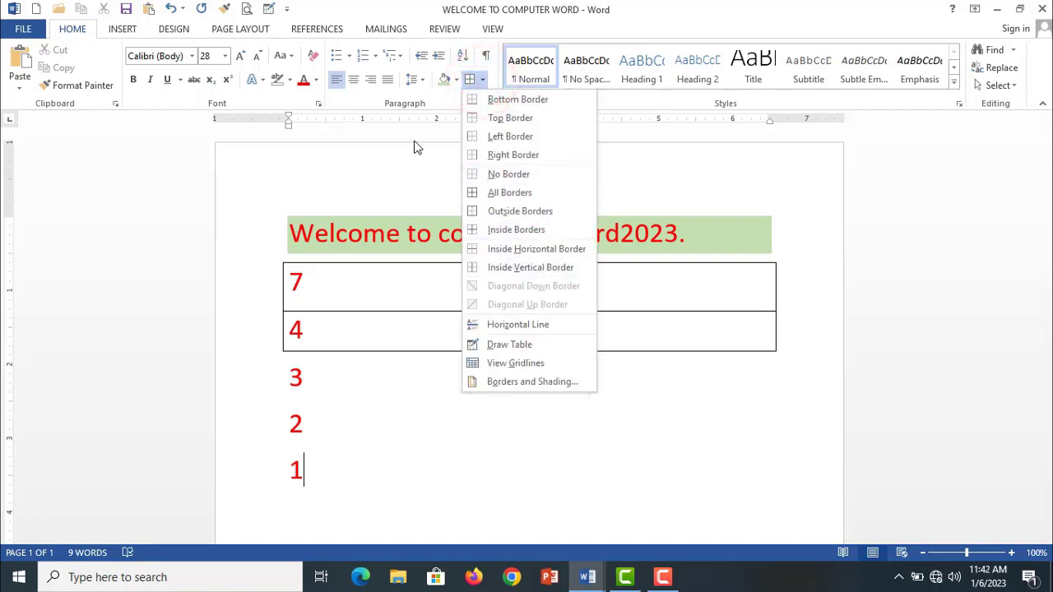
left_click(415, 188)
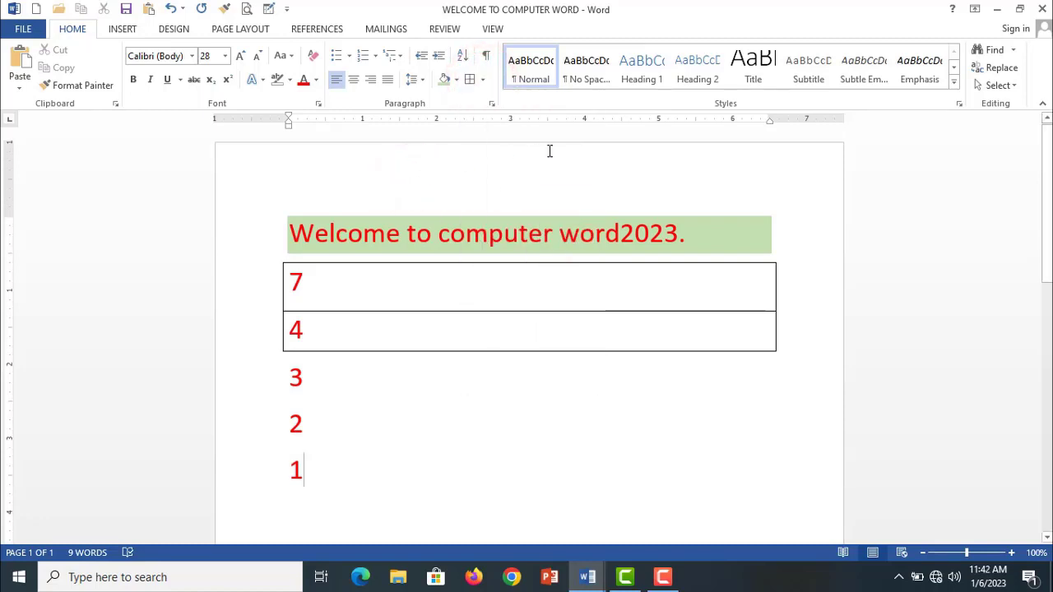
left_click(452, 382)
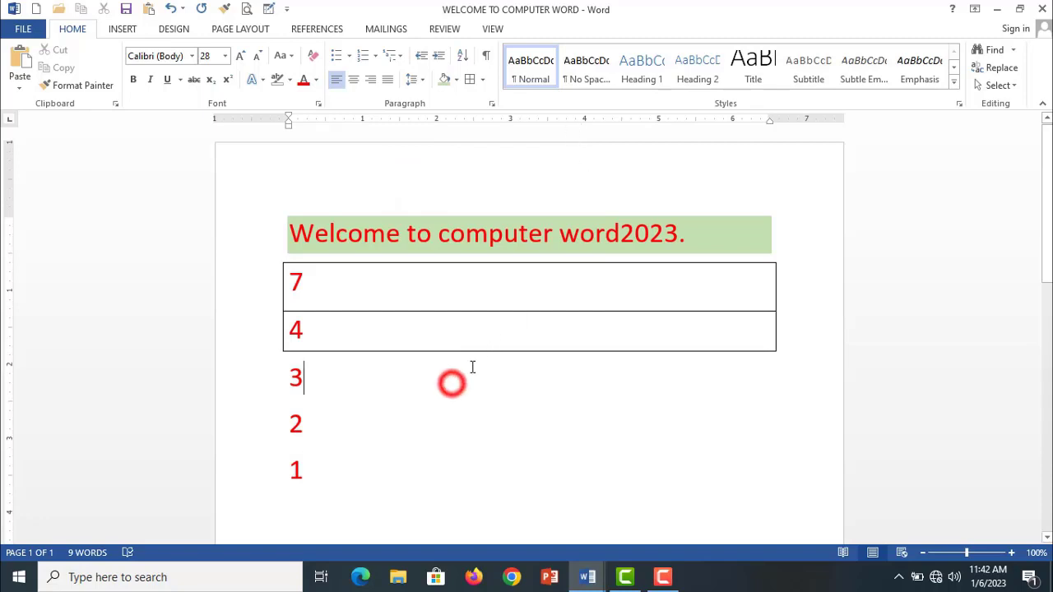
- Try a line spacing of 2.0 on the heading and all five number lines, and finally set it to 1.0
left_click(323, 473)
left_click_drag(322, 473, 271, 242)
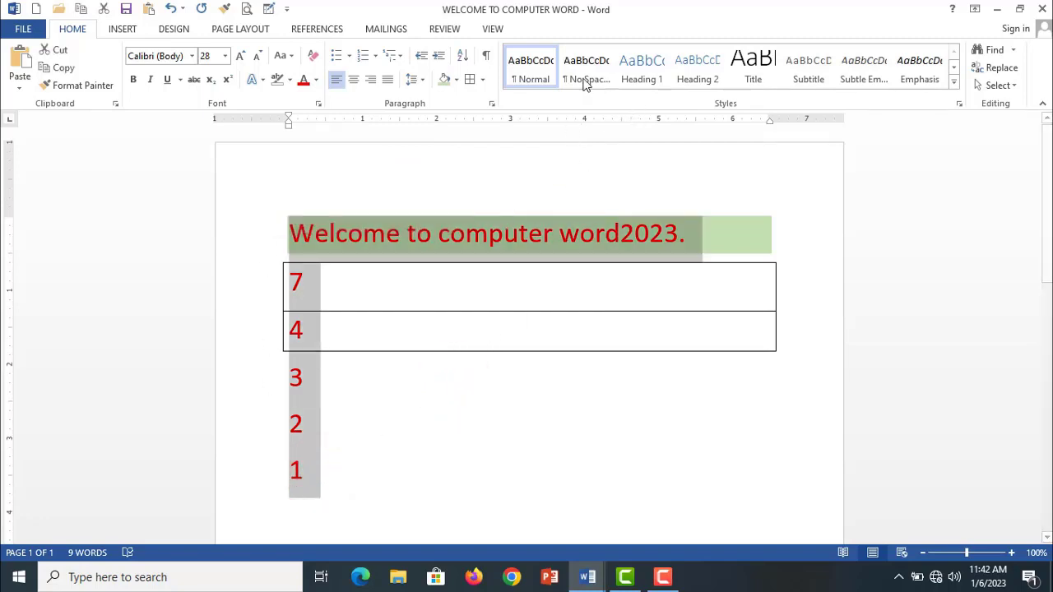
left_click(422, 80)
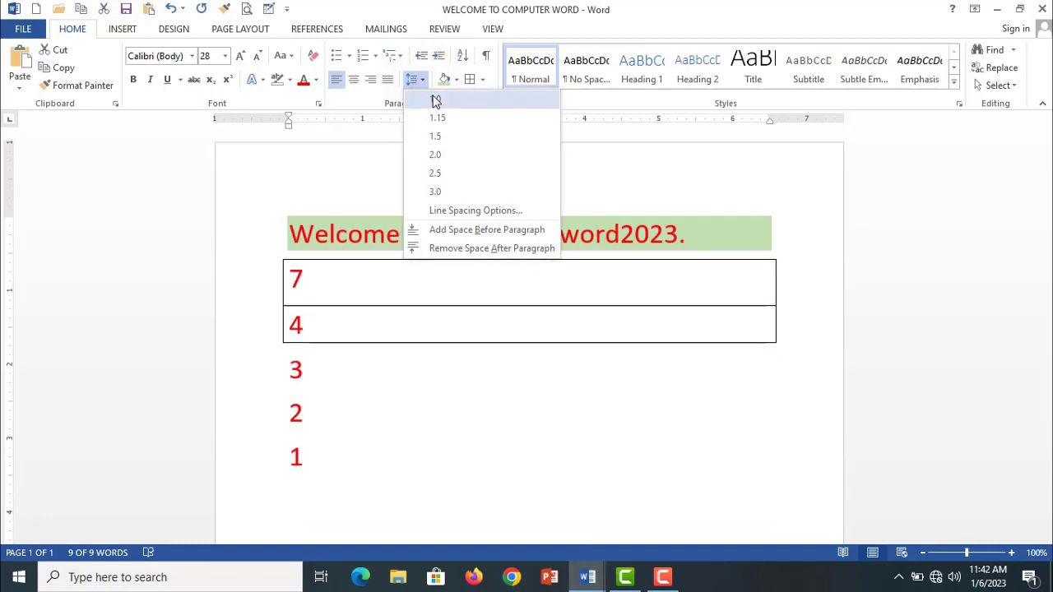
left_click(449, 156)
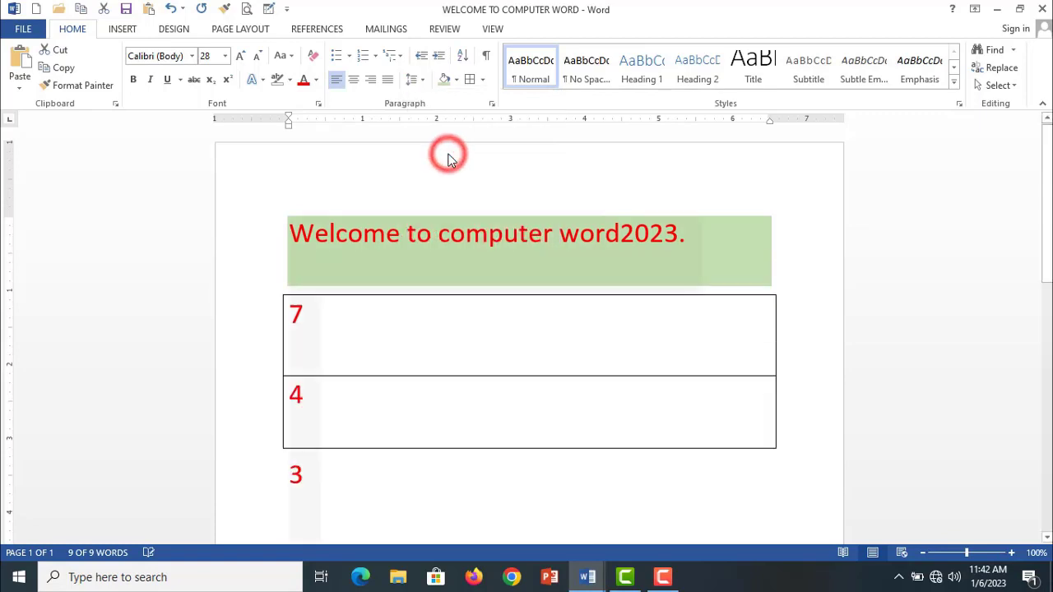
left_click(420, 80)
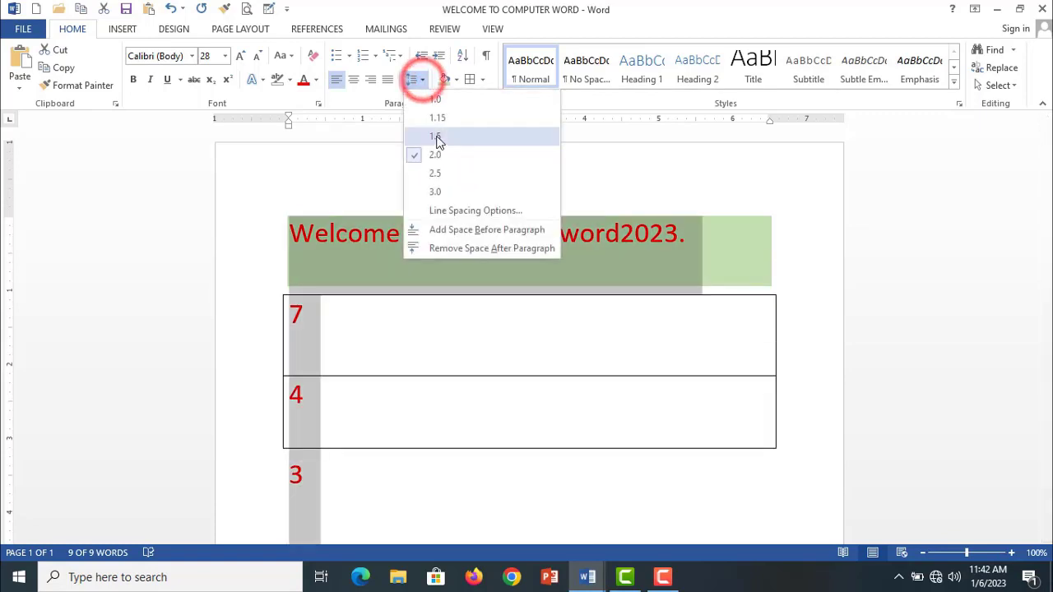
left_click(436, 100)
- Examine the Indents and Spacing, Line and Page Breaks, and Tabs settings of the selected lines without changing them
left_click(419, 78)
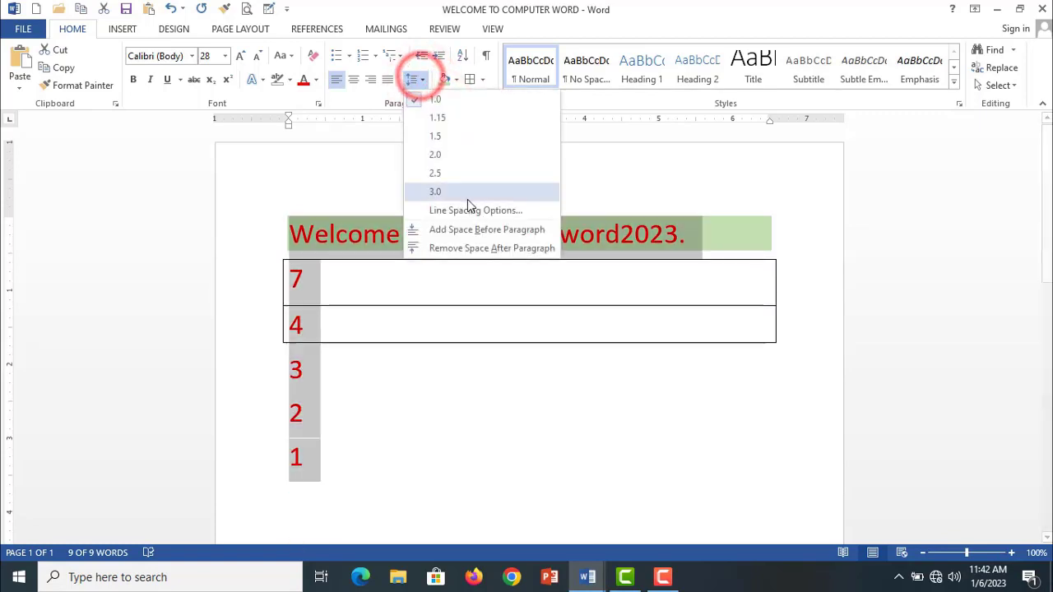
left_click(472, 209)
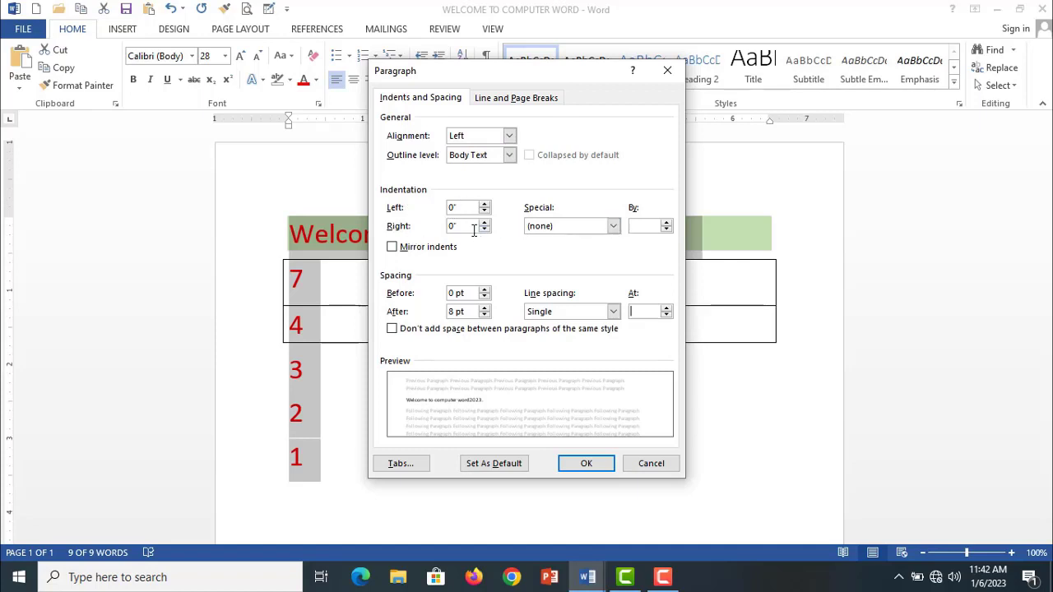
left_click(493, 98)
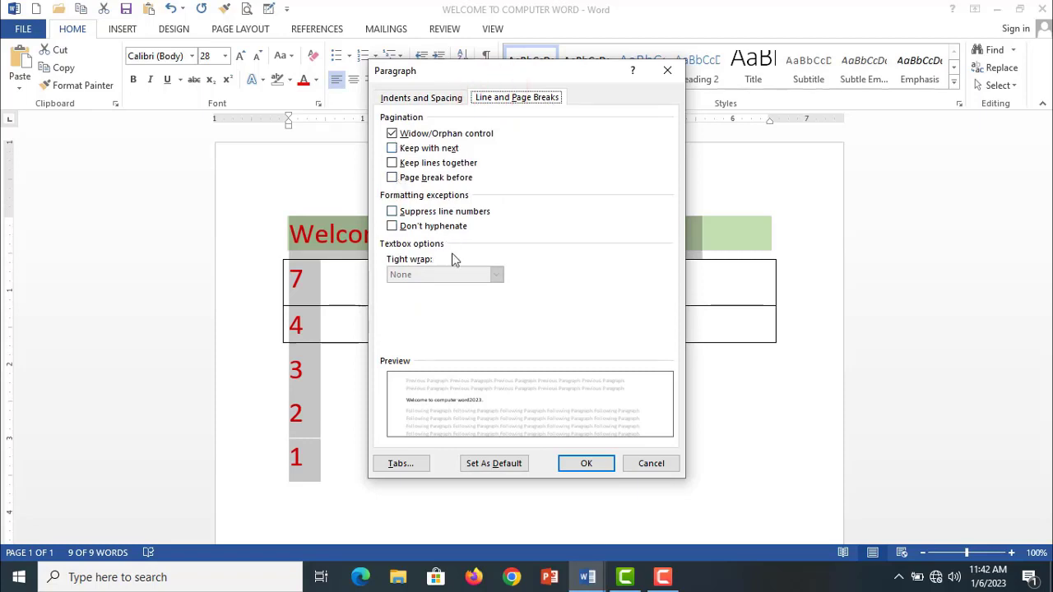
left_click(411, 463)
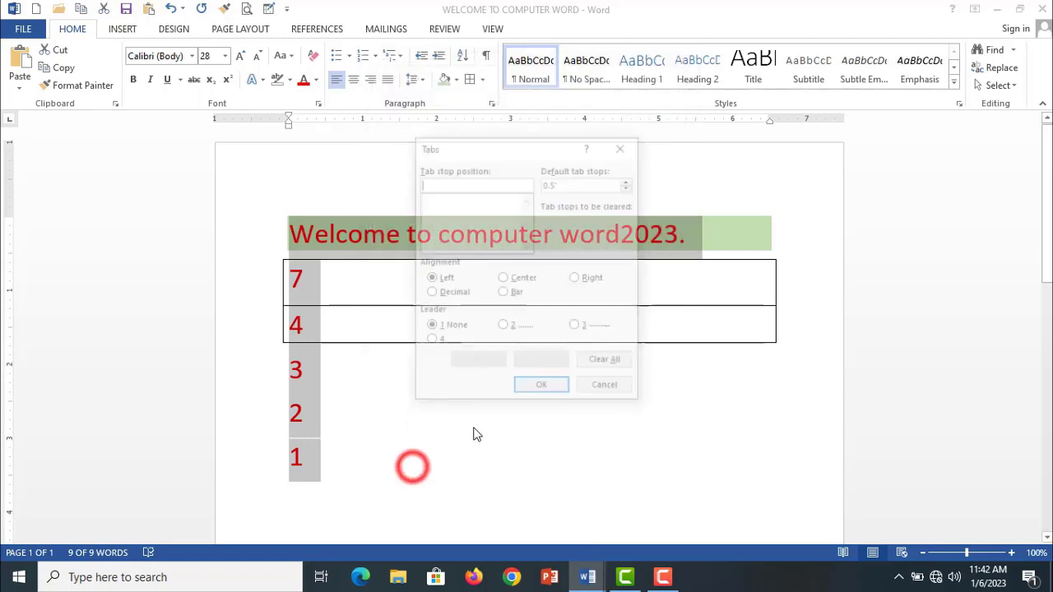
left_click_drag(500, 156, 494, 182)
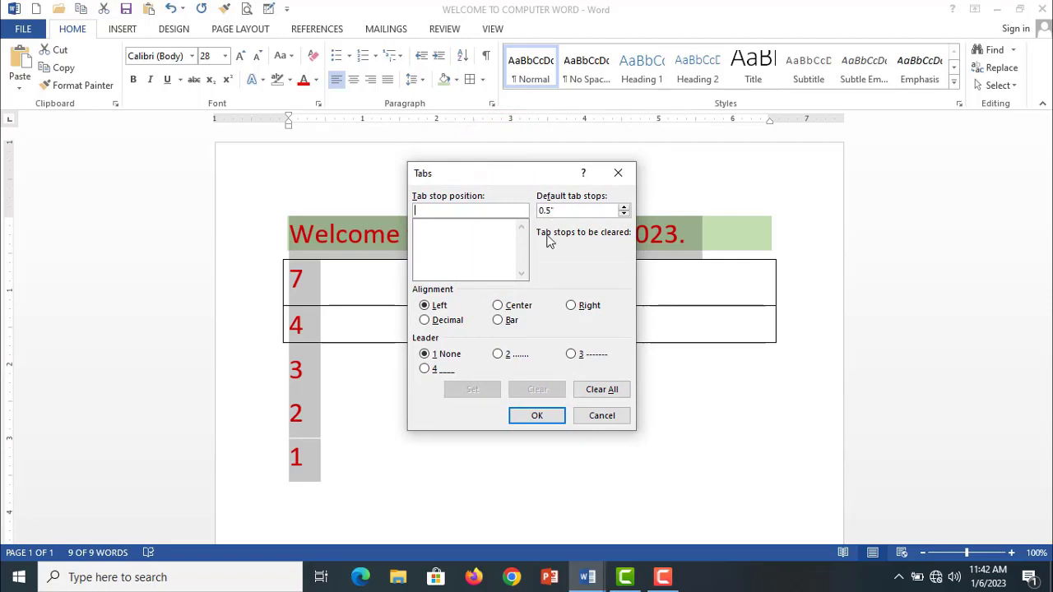
left_click(595, 415)
left_click(498, 402)
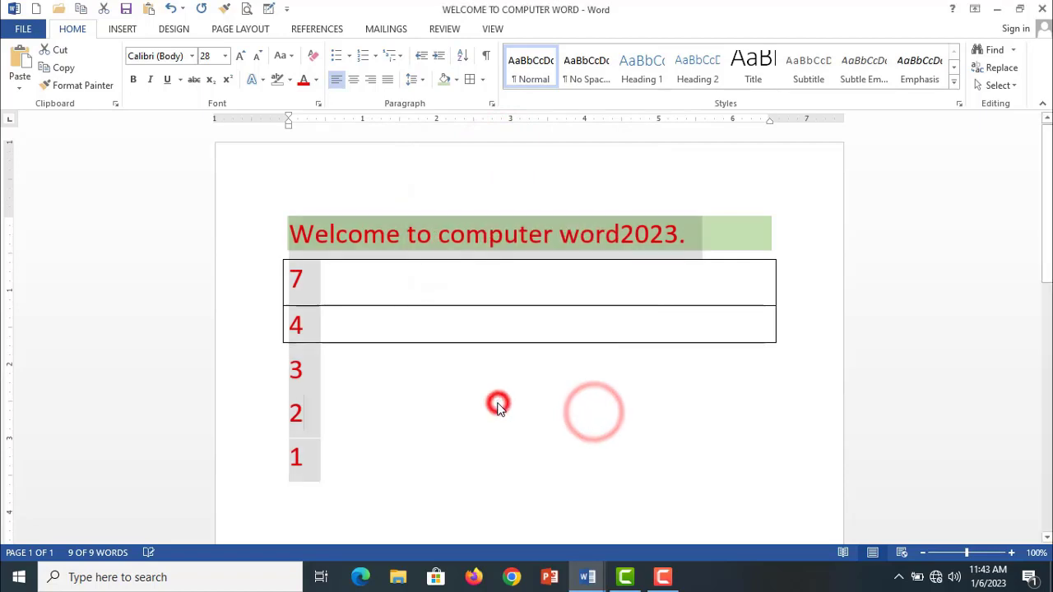
- Delete the five number lines below the heading and insert a tab on the emptied line
left_click_drag(301, 467, 286, 274)
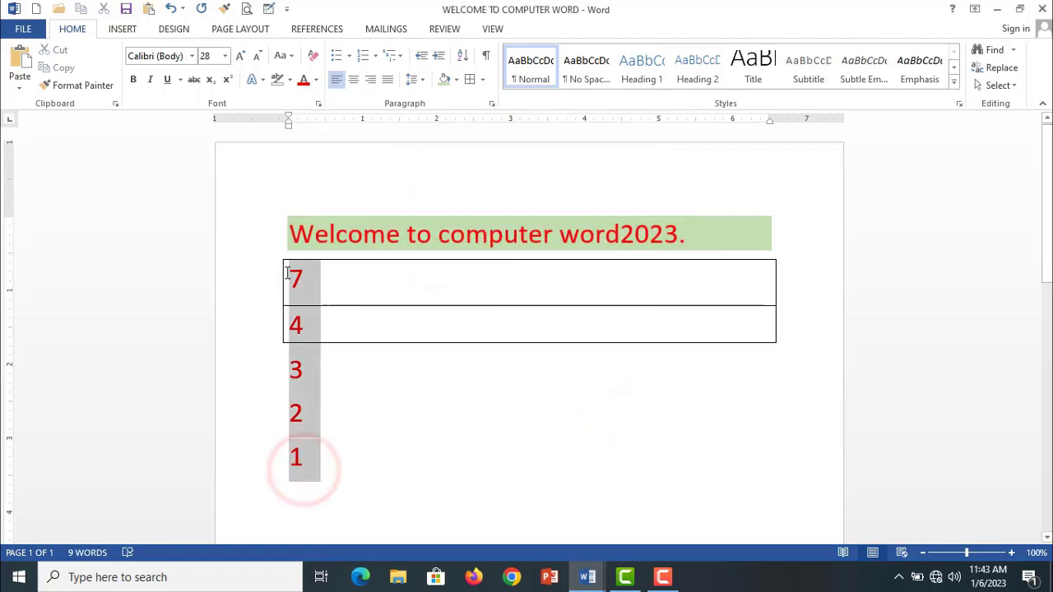
key("Delete")
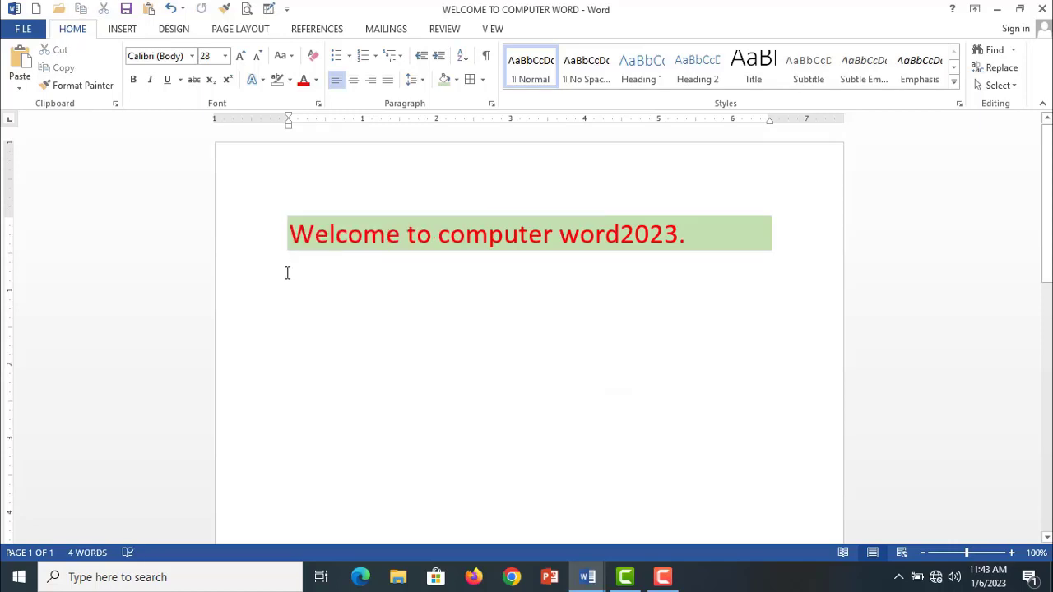
key("Tab")
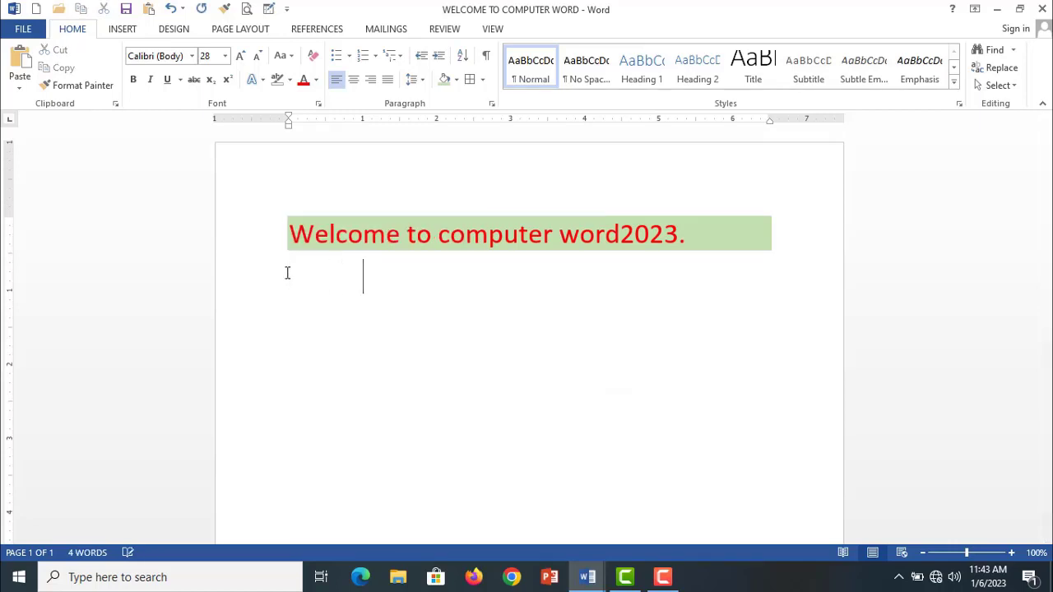
- Set the default tab stops to 1" and insert two more tabs on the empty line below the heading
left_click(414, 79)
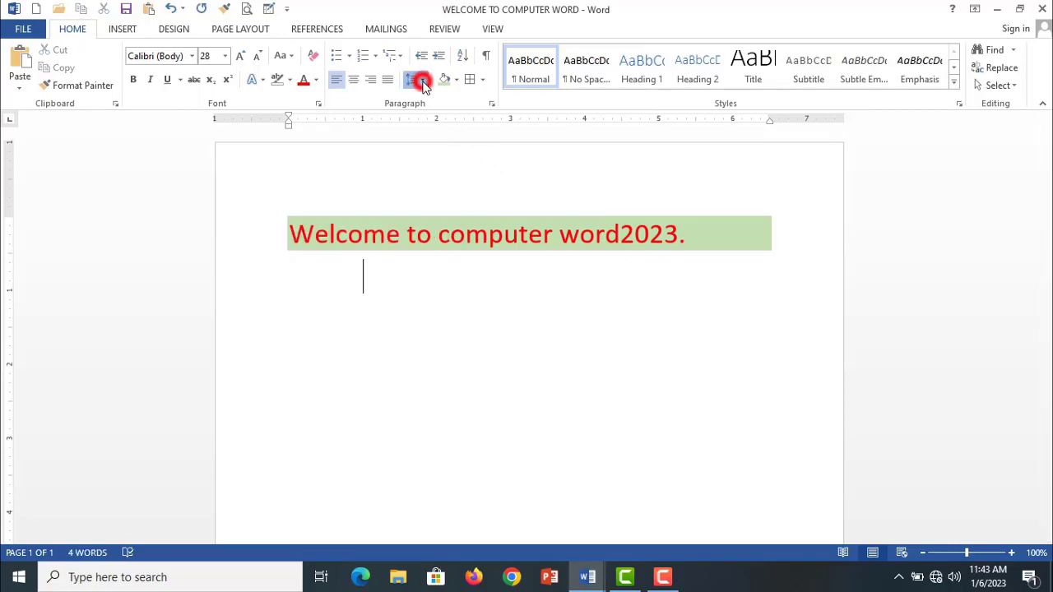
left_click(460, 213)
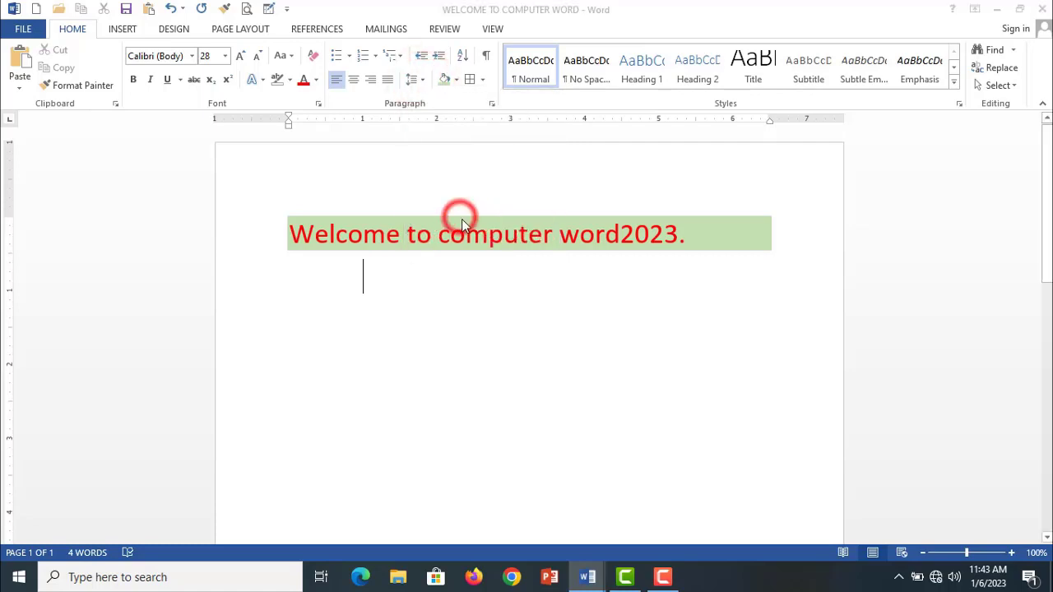
left_click(517, 97)
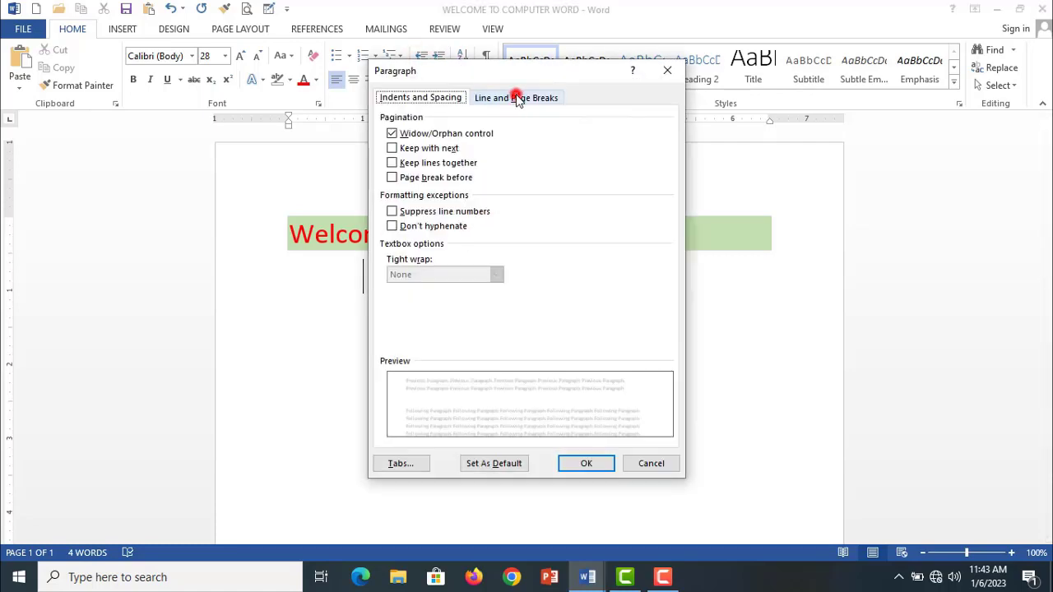
left_click(415, 465)
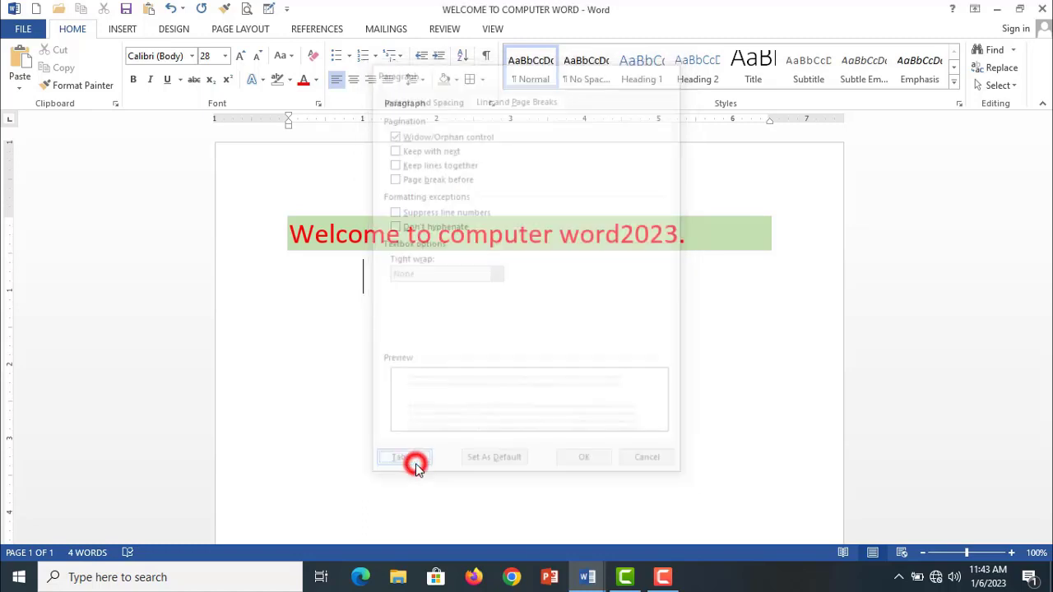
left_click(624, 208)
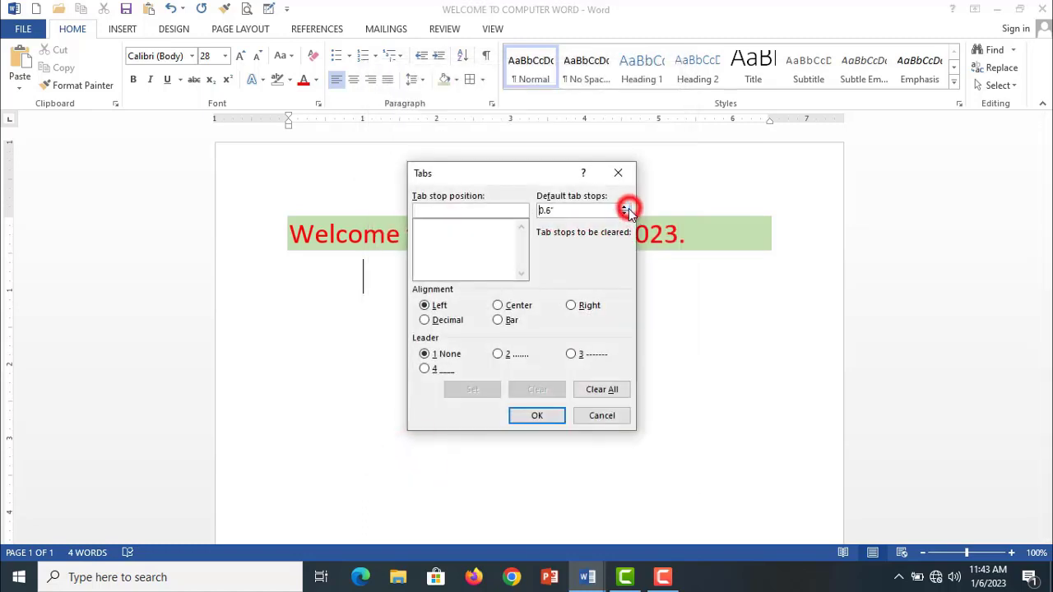
left_click(624, 207)
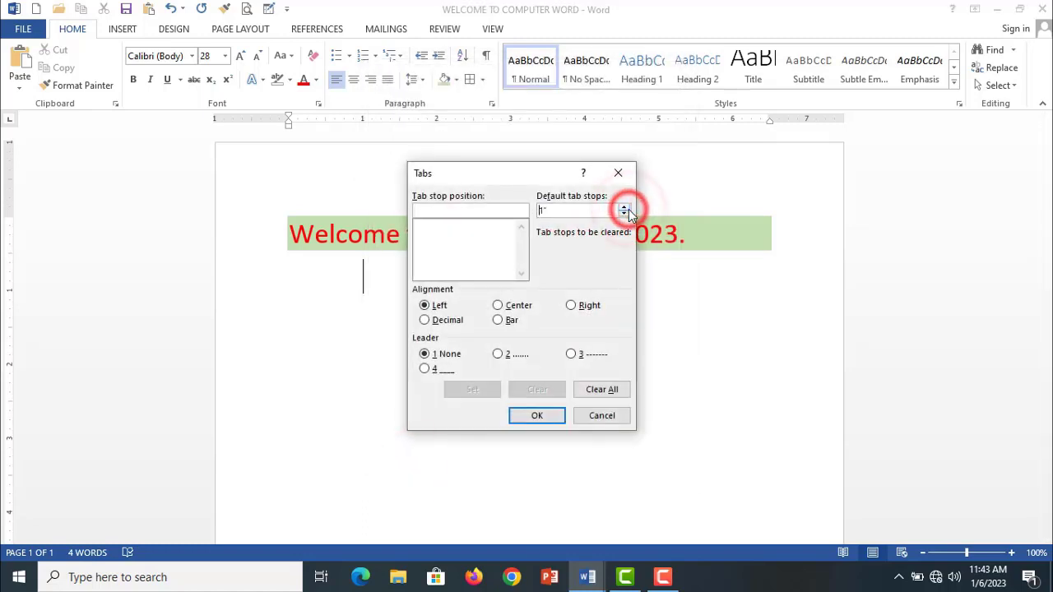
left_click(537, 415)
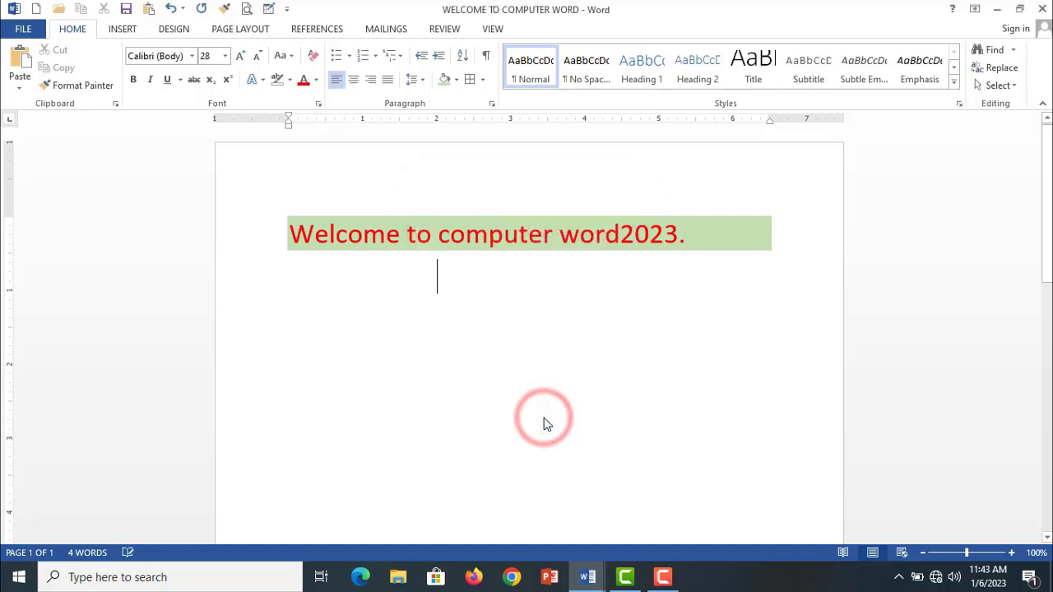
key("Tab")
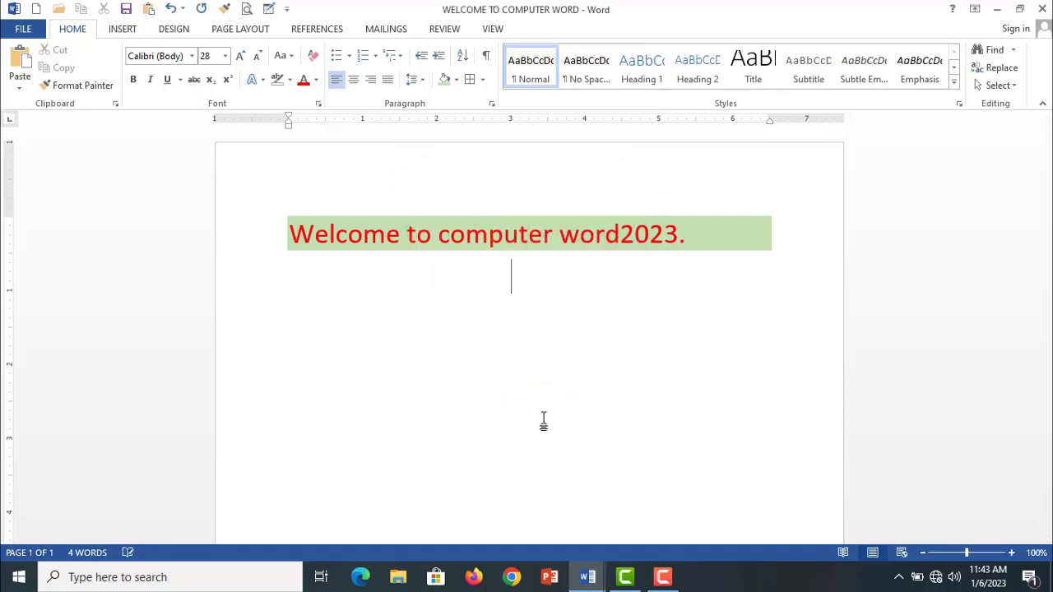
key("Tab")
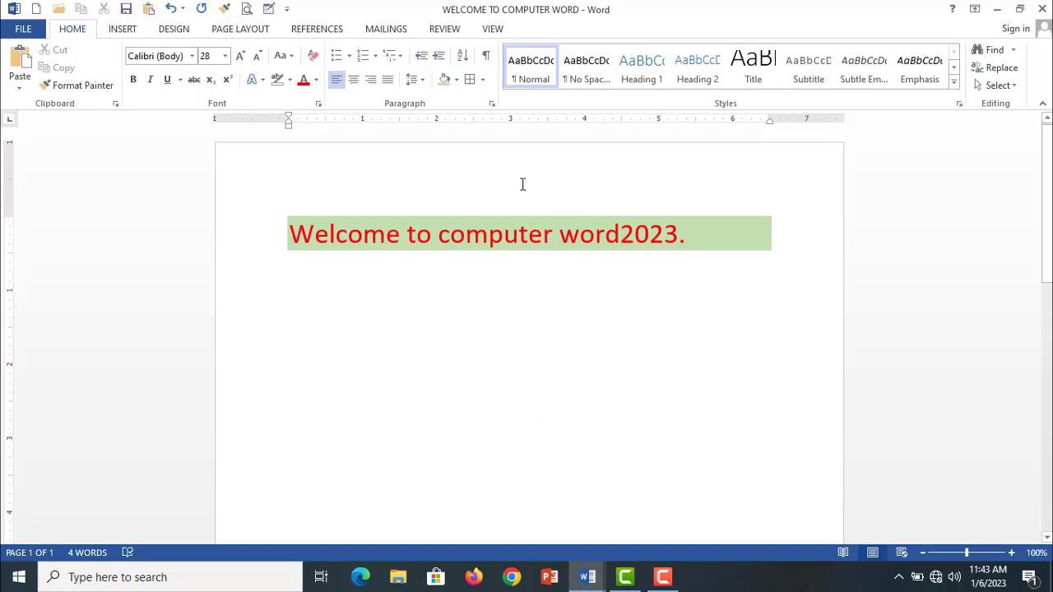
- Clear all tab stops and set the default tab stops to 0.5" for the empty line below the heading
left_click(414, 79)
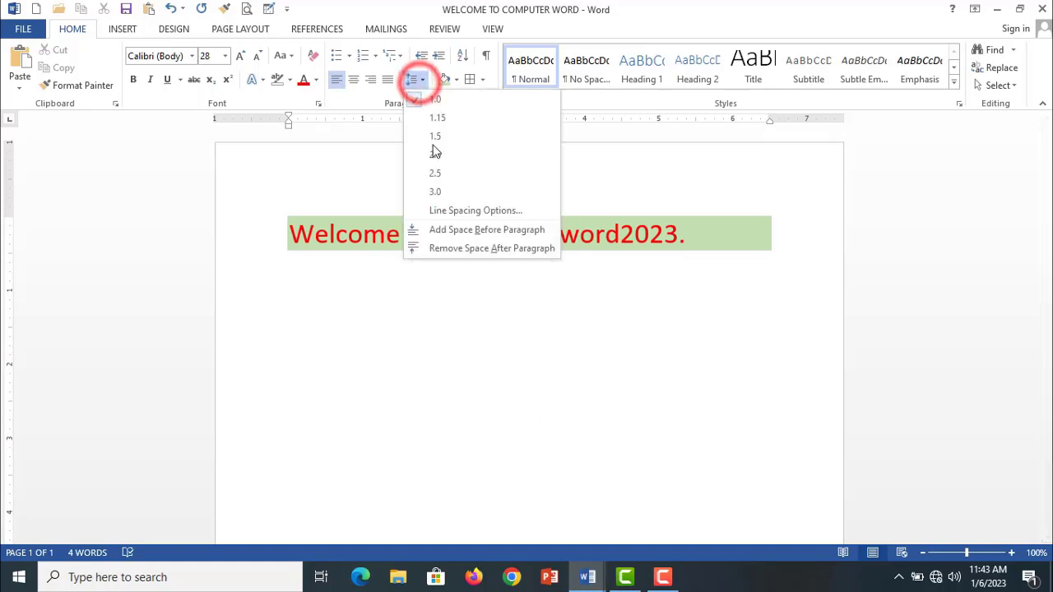
left_click(448, 210)
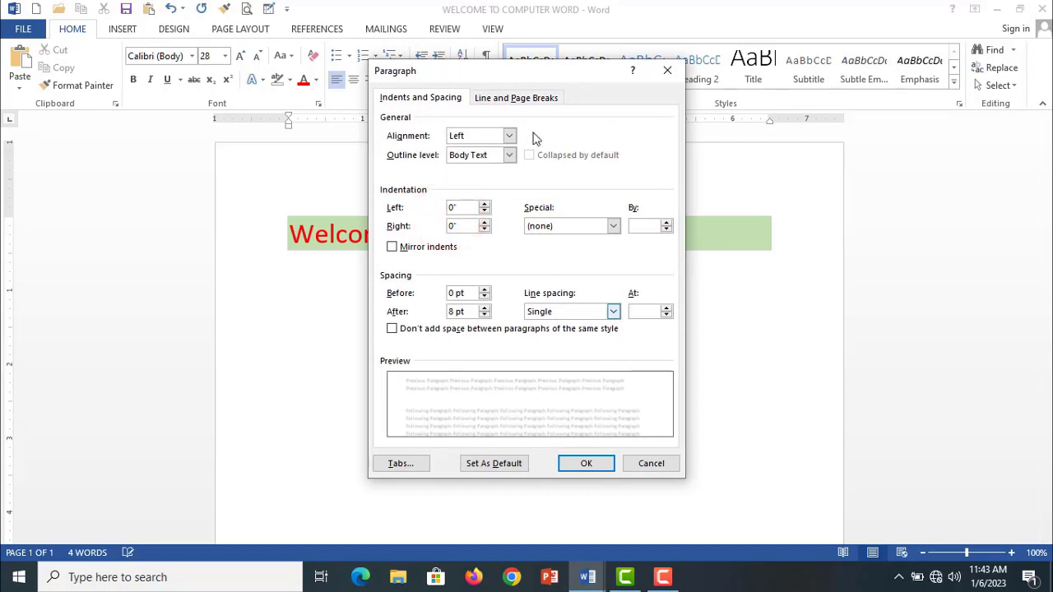
left_click(521, 98)
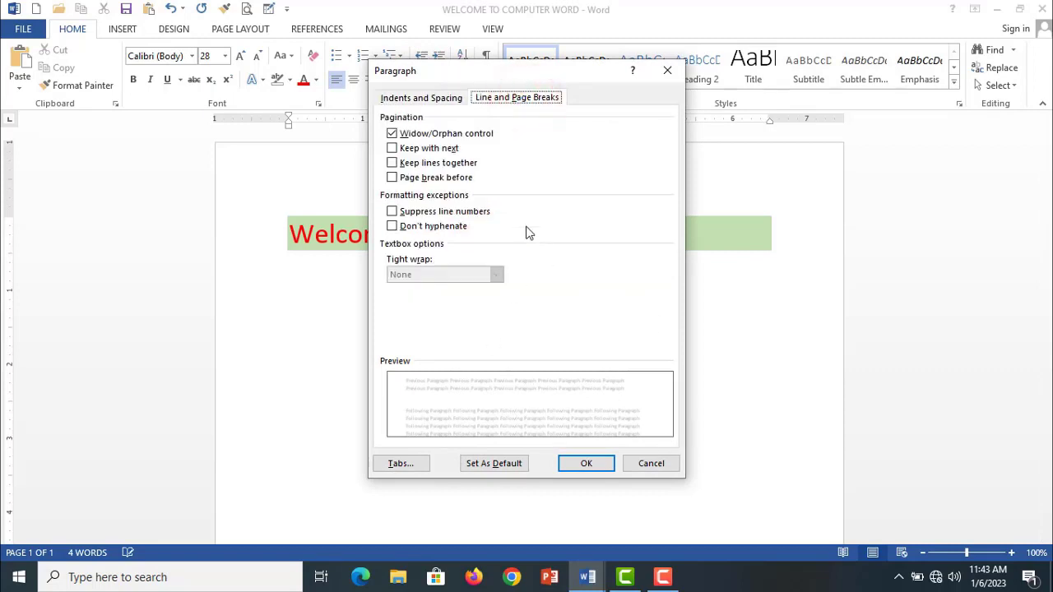
left_click(409, 463)
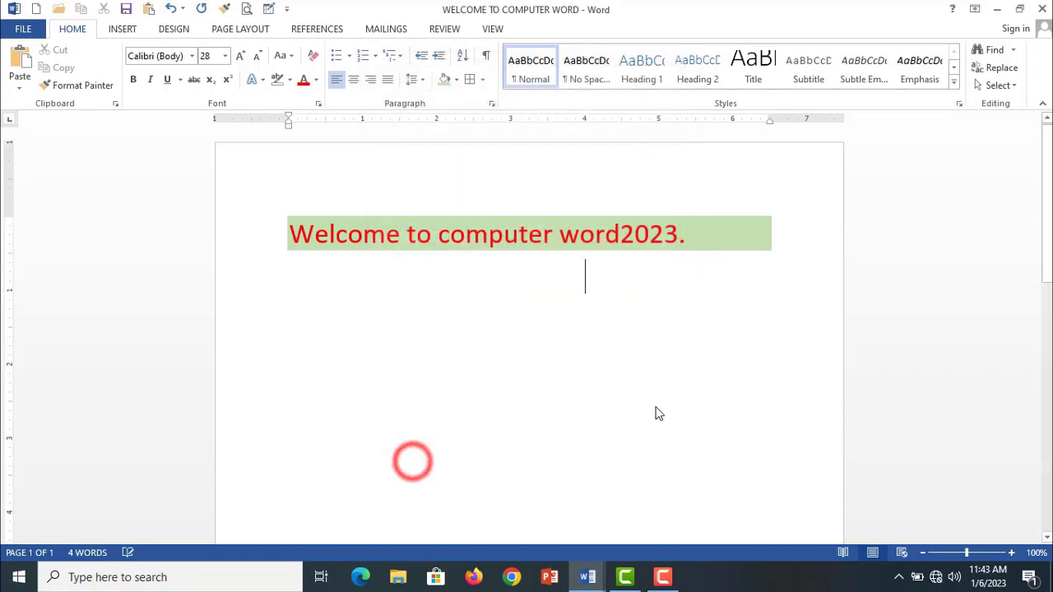
left_click(615, 392)
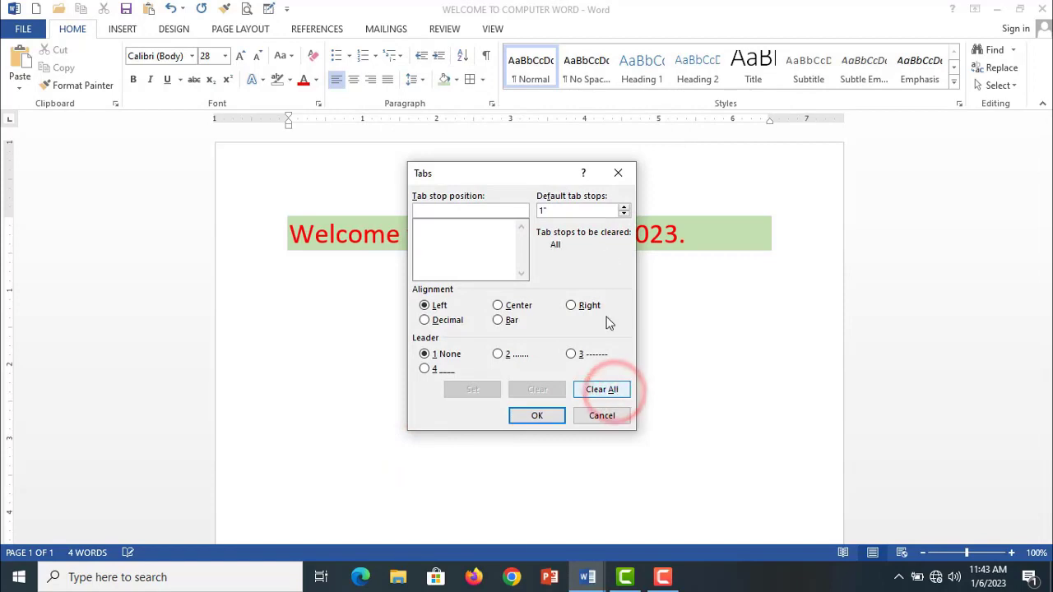
left_click(623, 207)
left_click(623, 215)
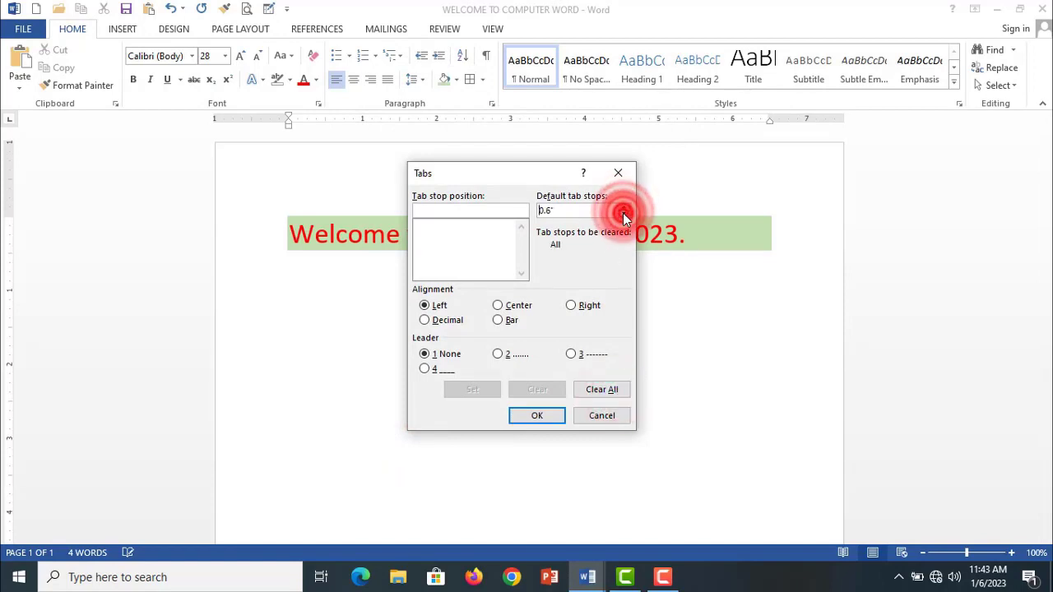
left_click(519, 416)
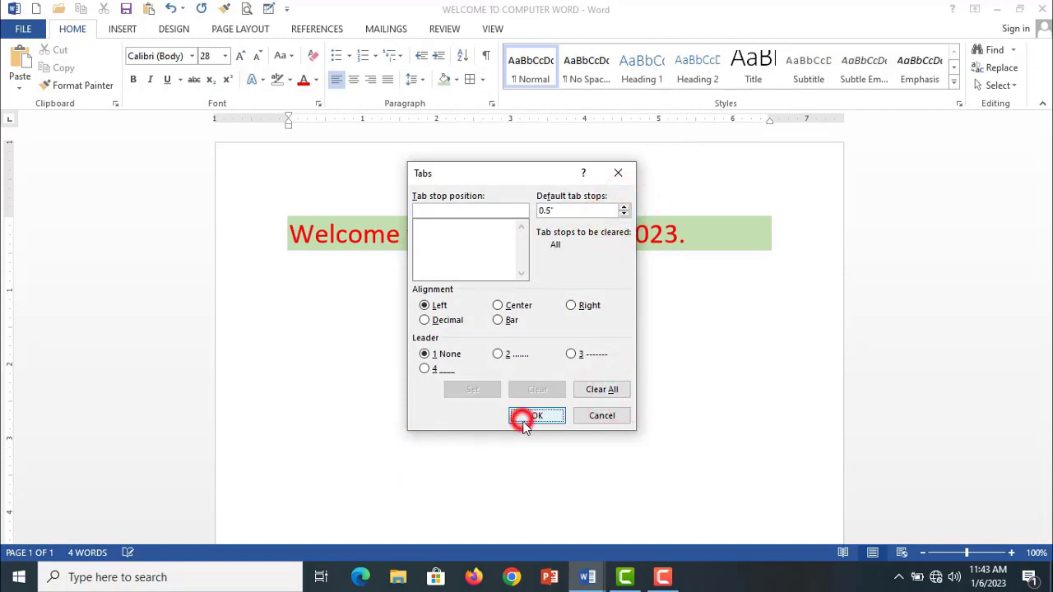
- Undo the tab stop changes, the inserted tabs and the deletion of the five number lines
left_click(501, 422)
left_click(601, 350)
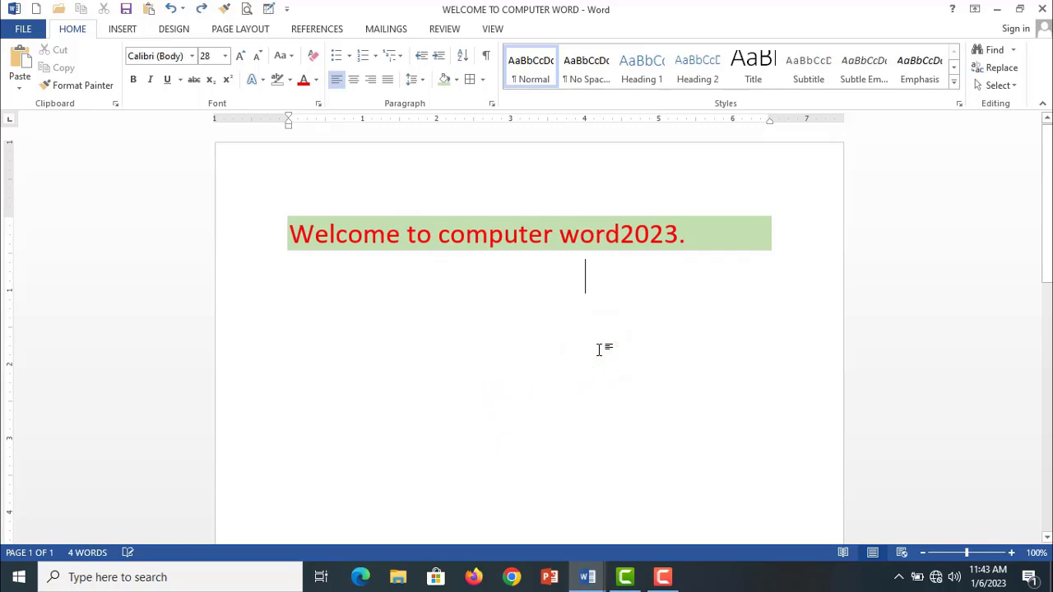
key("ctrl+z")
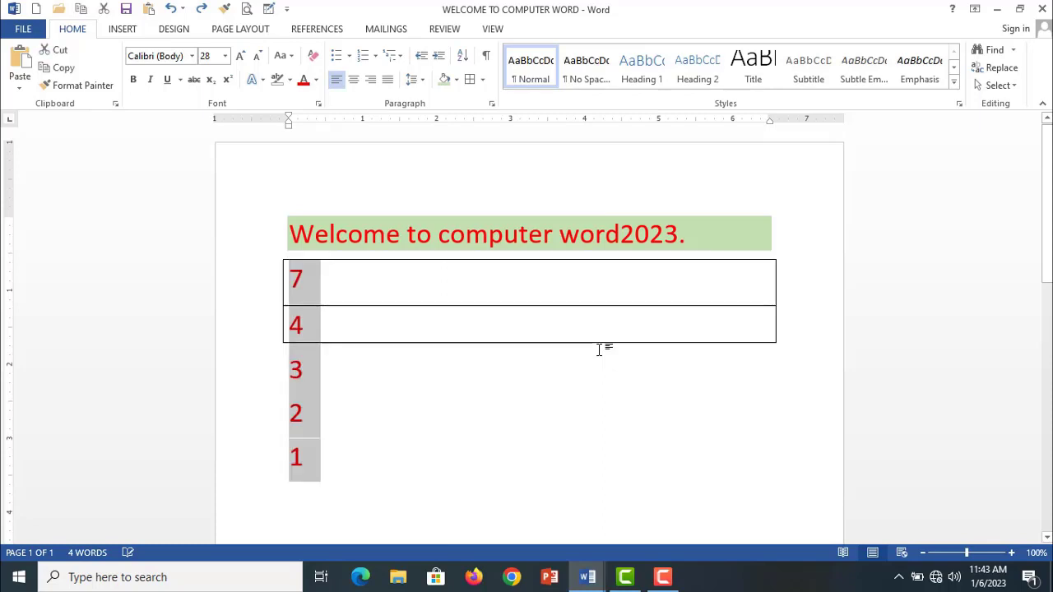
left_click(416, 446)
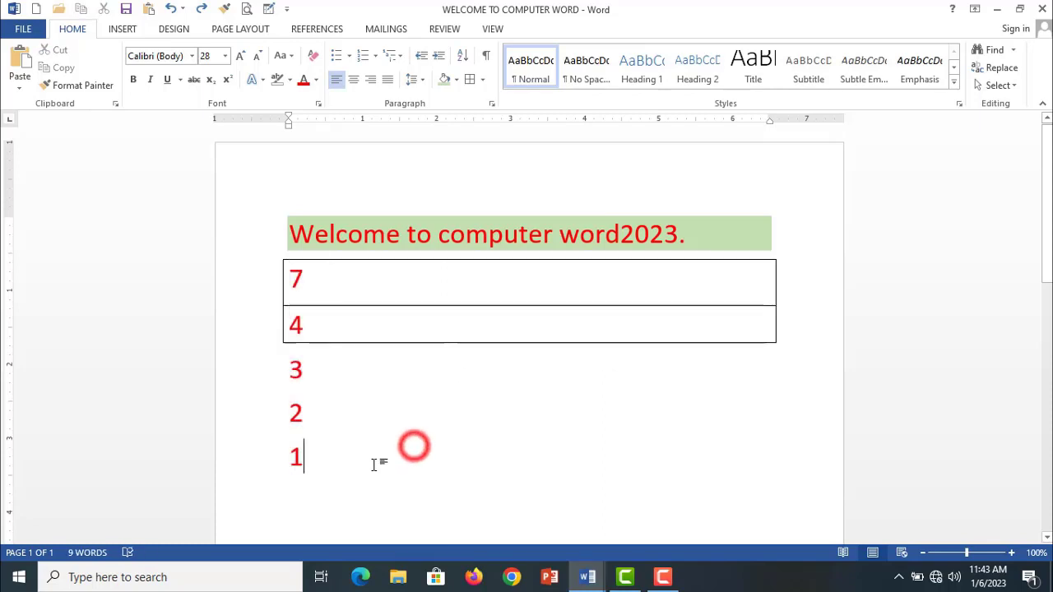
- Apply the Normal style to the heading and all five number lines
left_click_drag(341, 458, 287, 230)
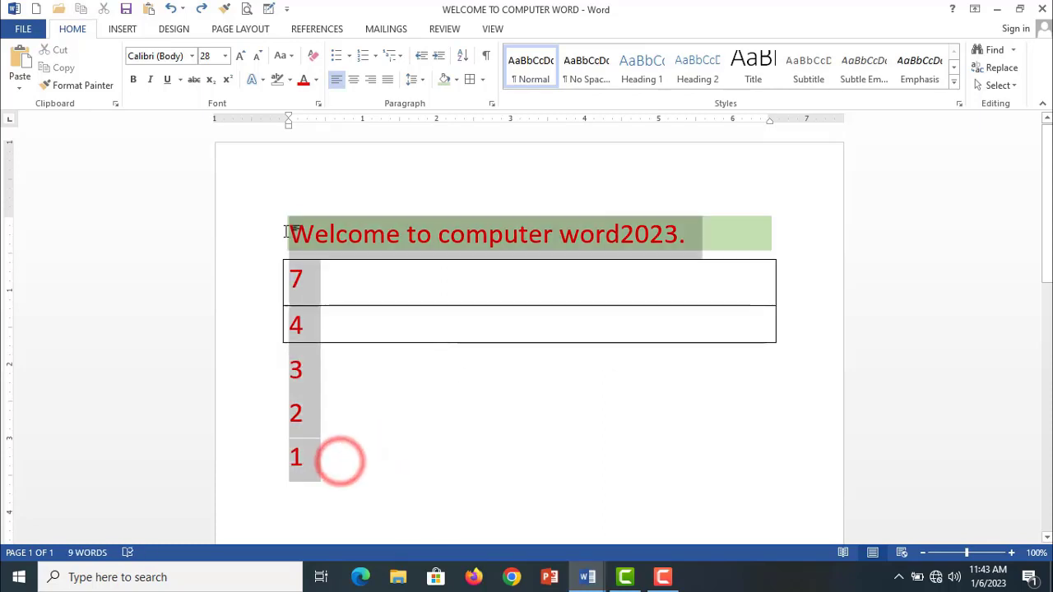
left_click(534, 76)
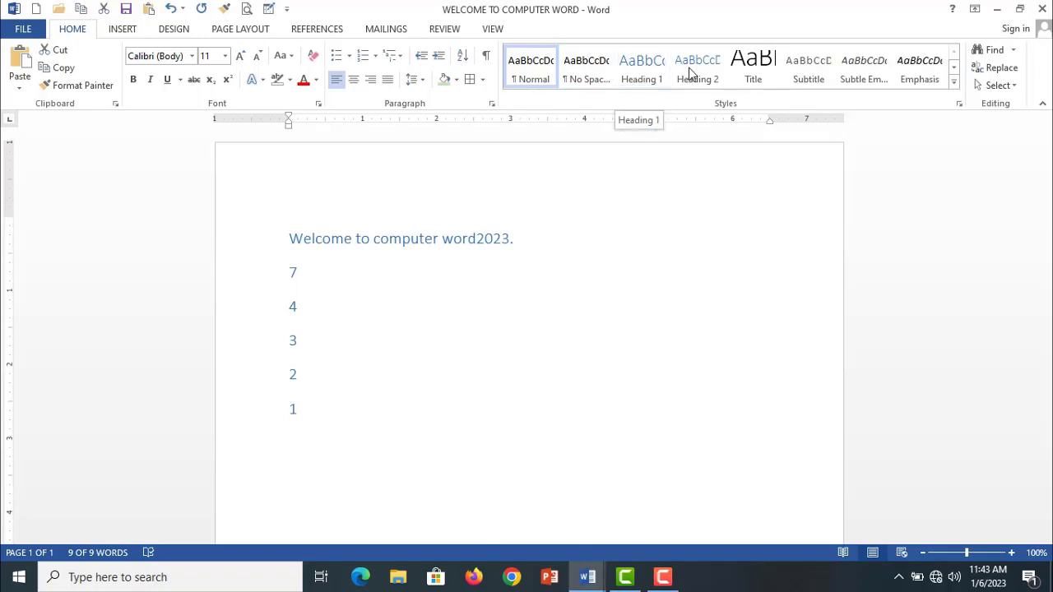
left_click(500, 336)
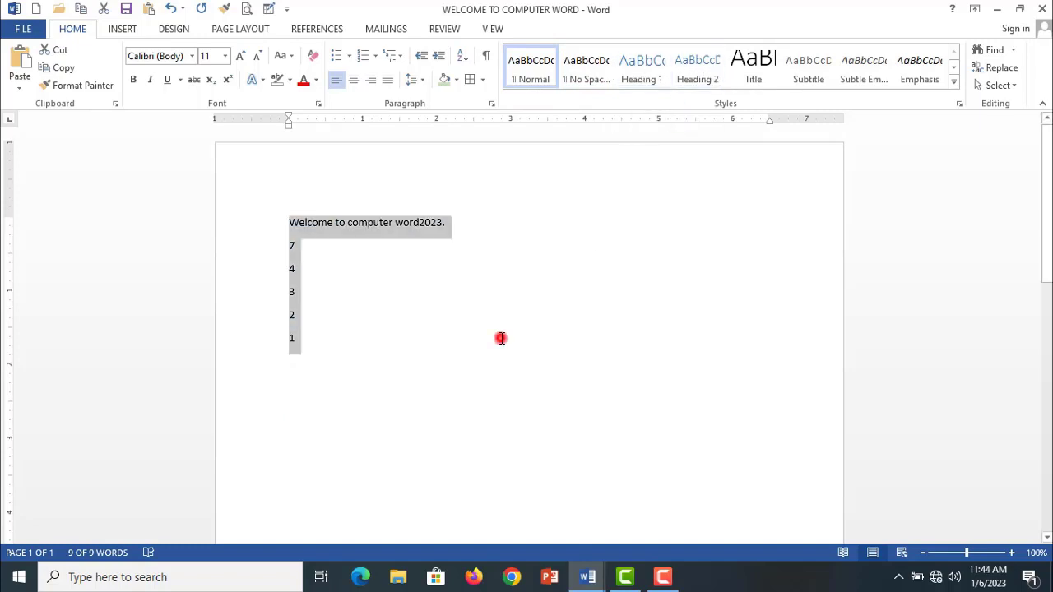